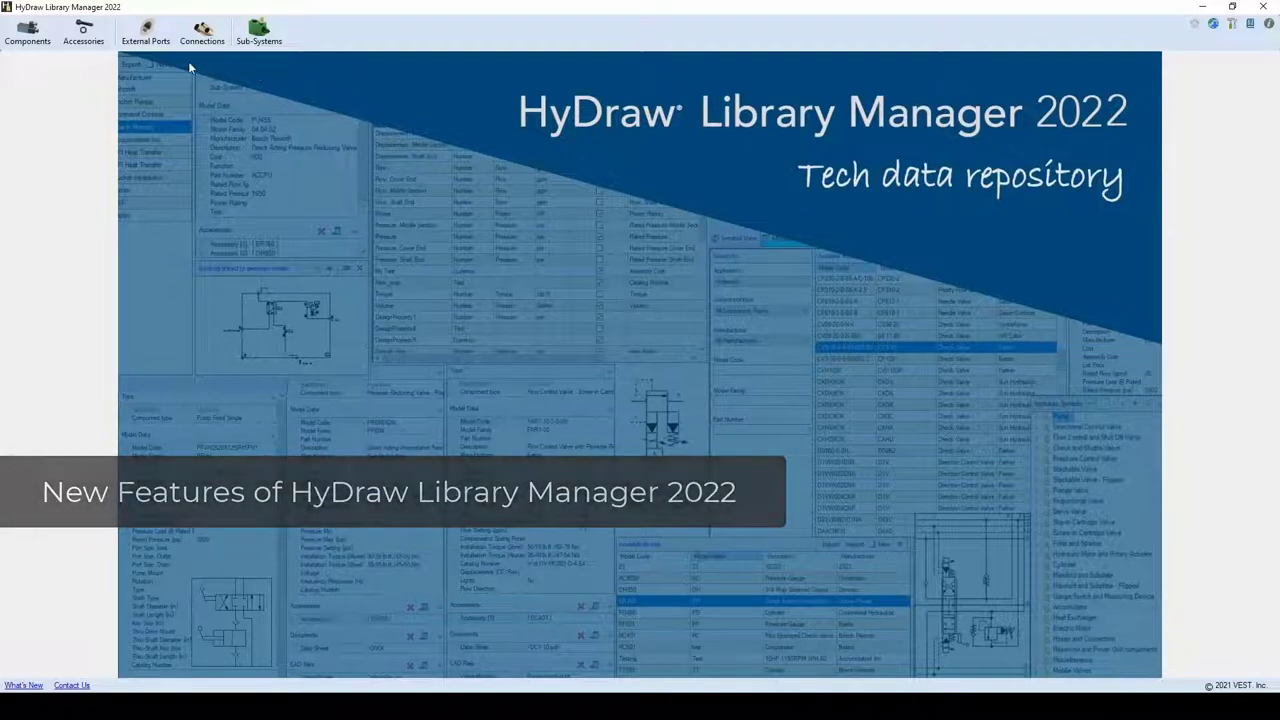
Switch to the Components symbol library to show the Hydraulic Symbols category tree.
{"action": "left_click", "coordinate": [26, 34]}
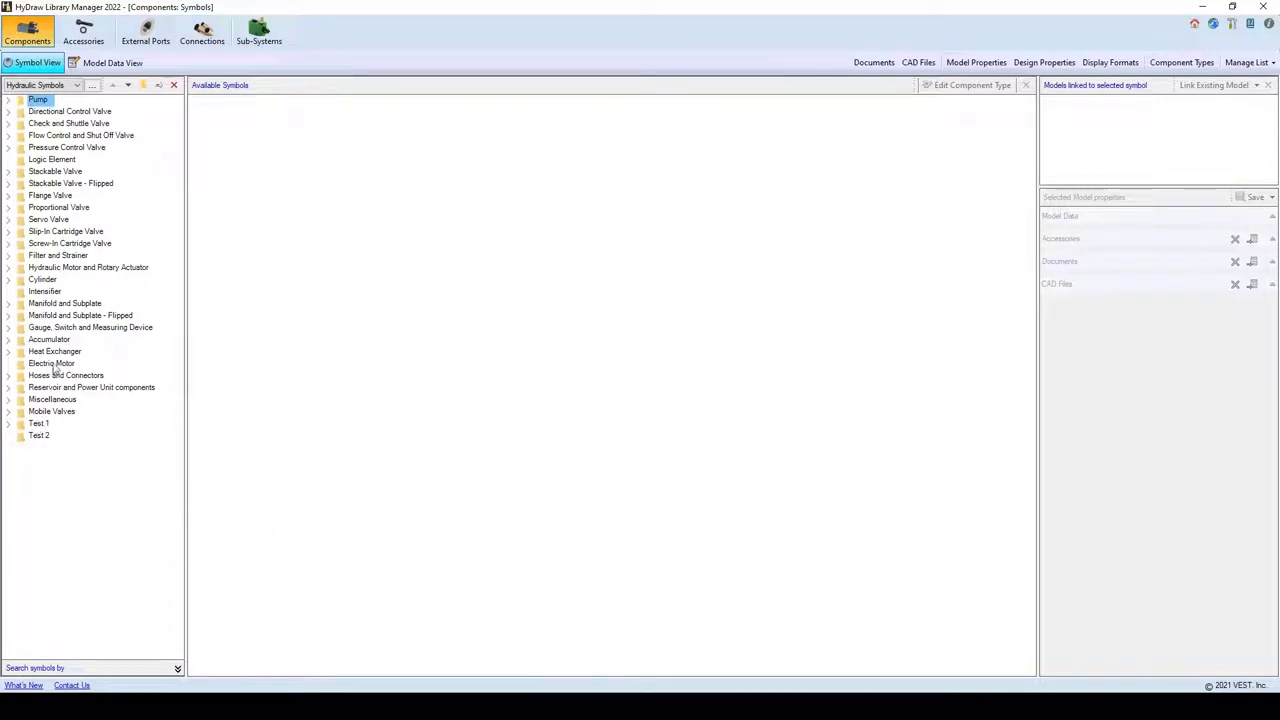
Copy the Reversible Pump / Motor symbol from the Pump category.
{"action": "double_click", "coordinate": [39, 100]}
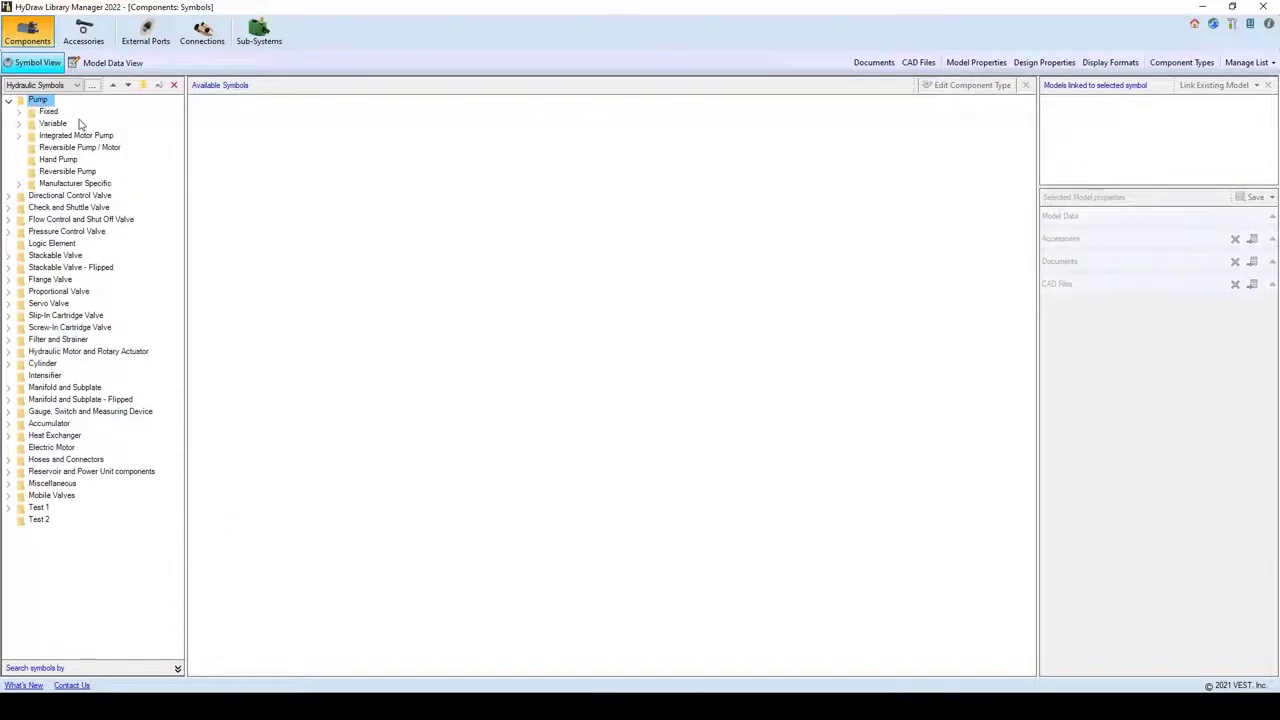
{"action": "left_click", "coordinate": [42, 149]}
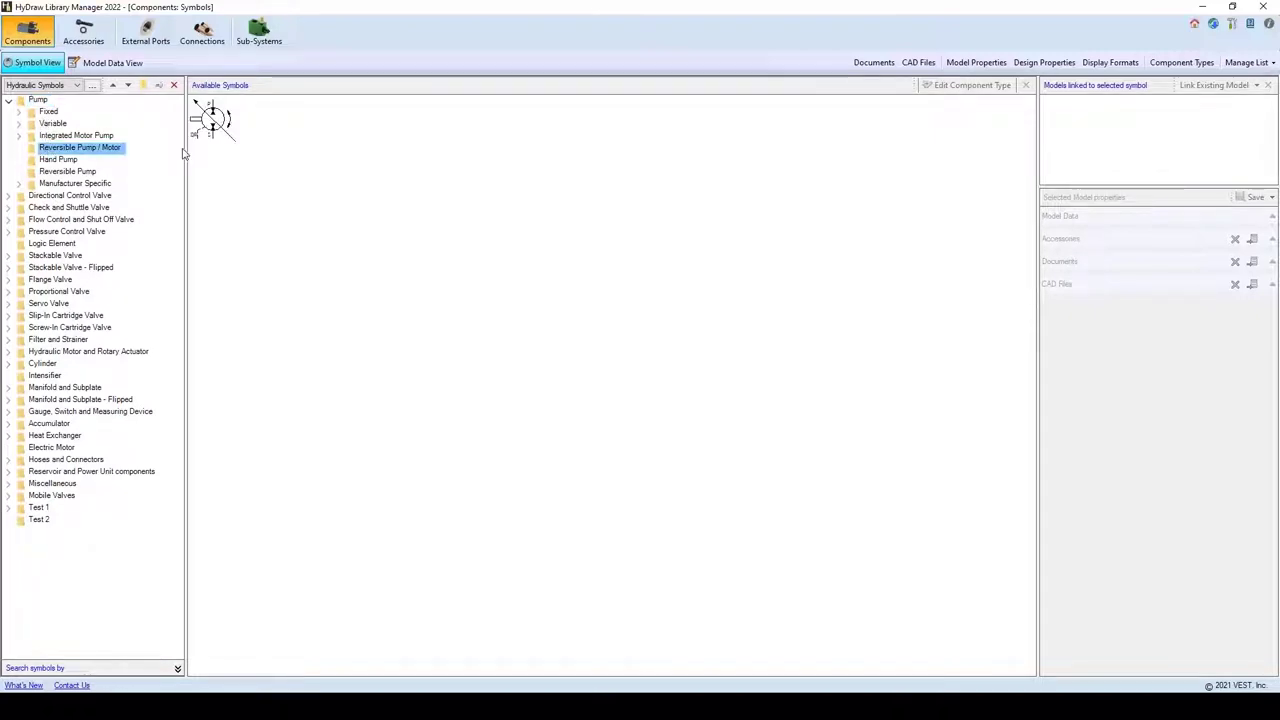
{"action": "left_click", "coordinate": [213, 124]}
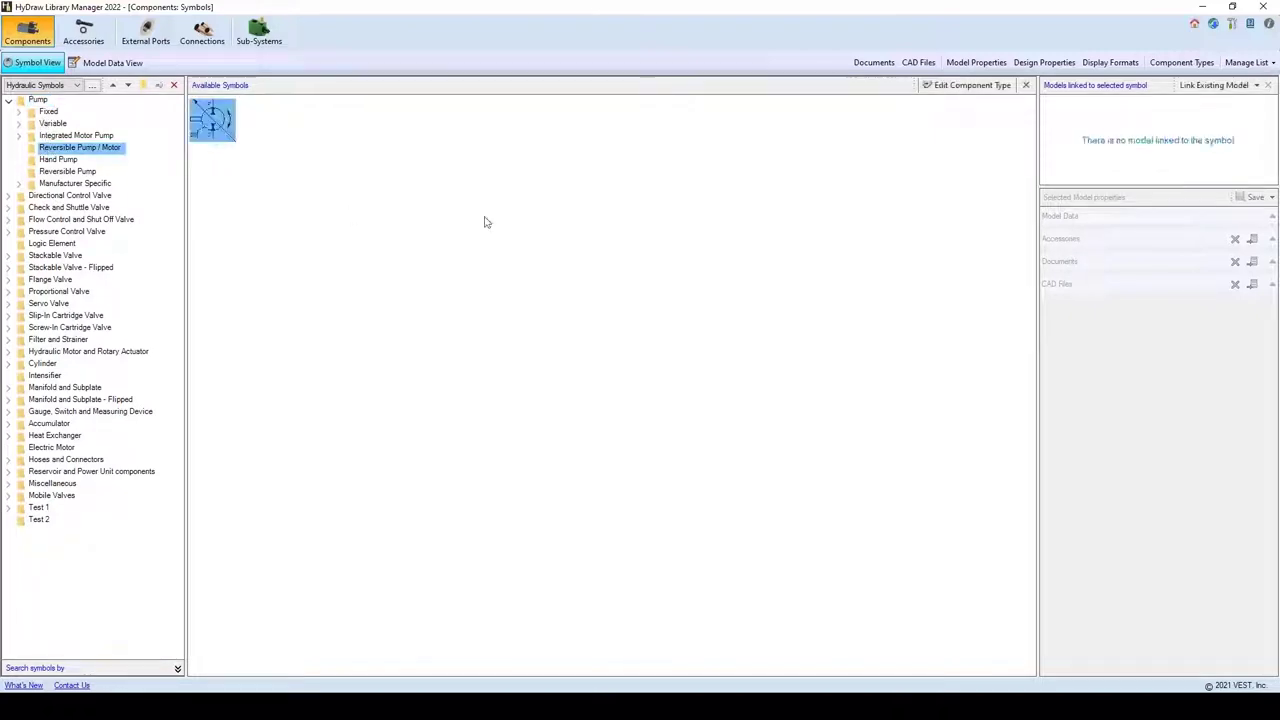
{"action": "mouse_move", "coordinate": [212, 124]}
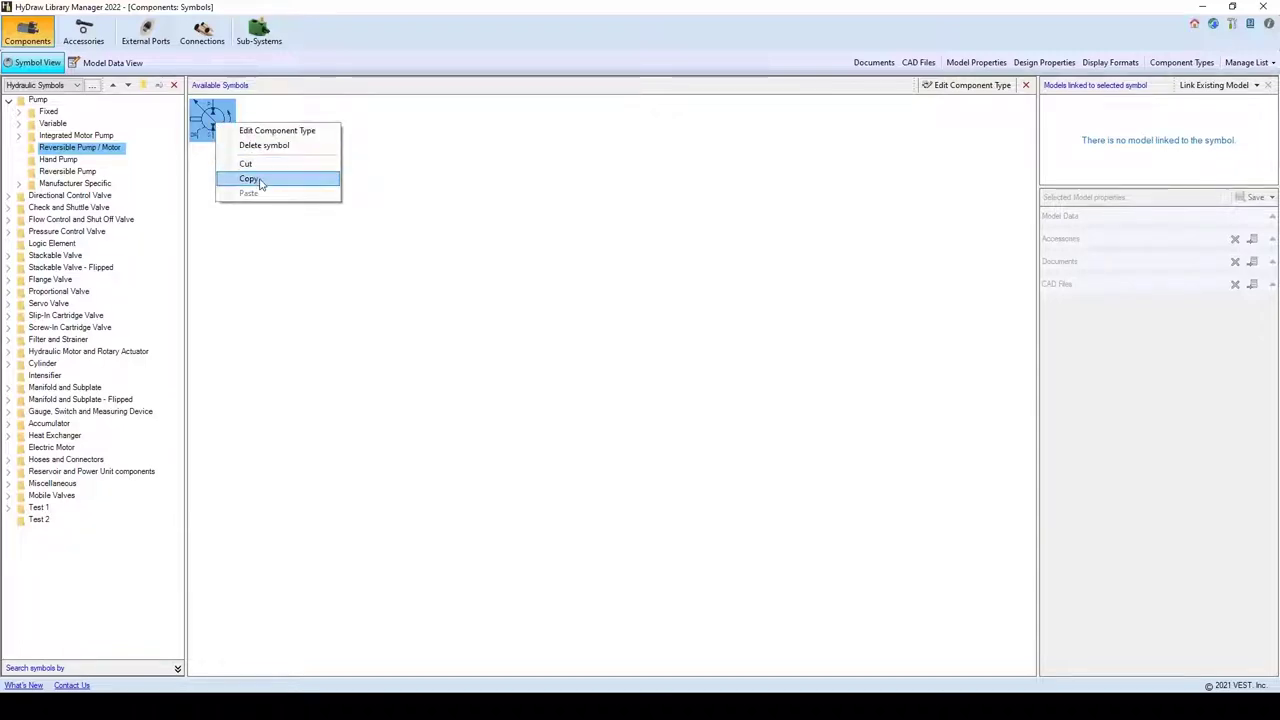
{"action": "left_click", "coordinate": [252, 179]}
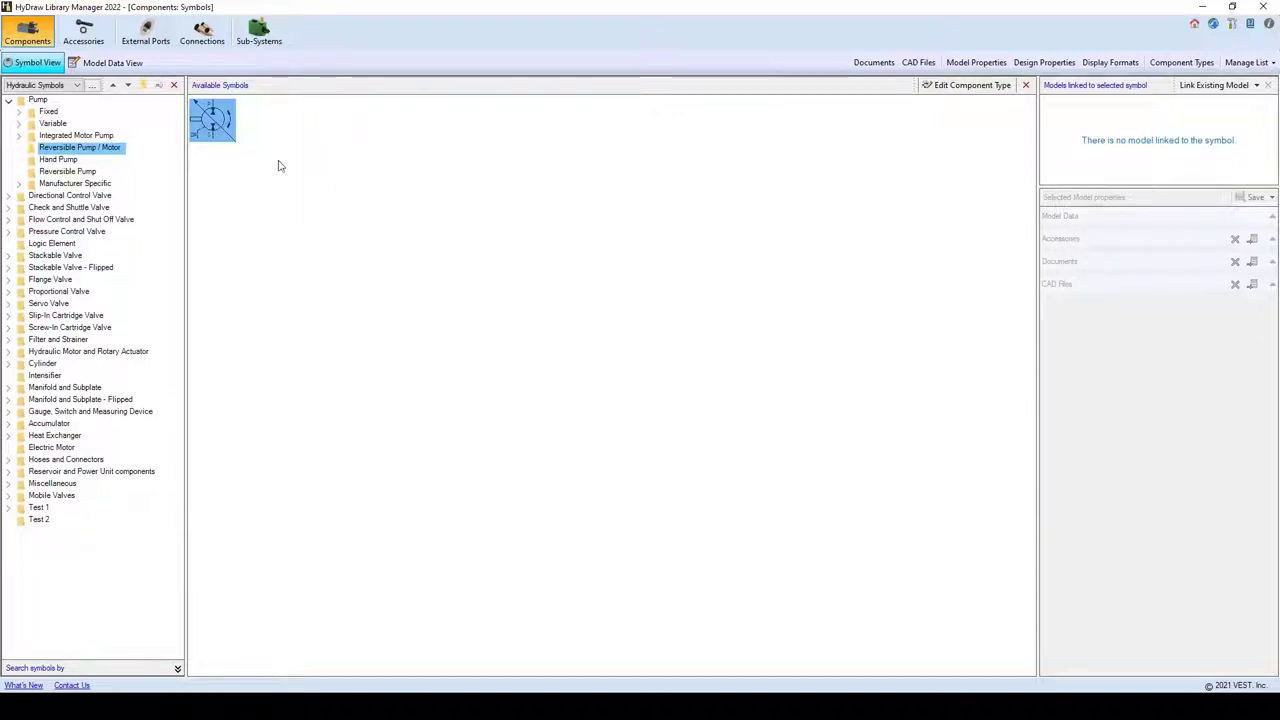
Paste the pump/motor symbol into Test 2 and select the pasted copy.
{"action": "left_click", "coordinate": [40, 520]}
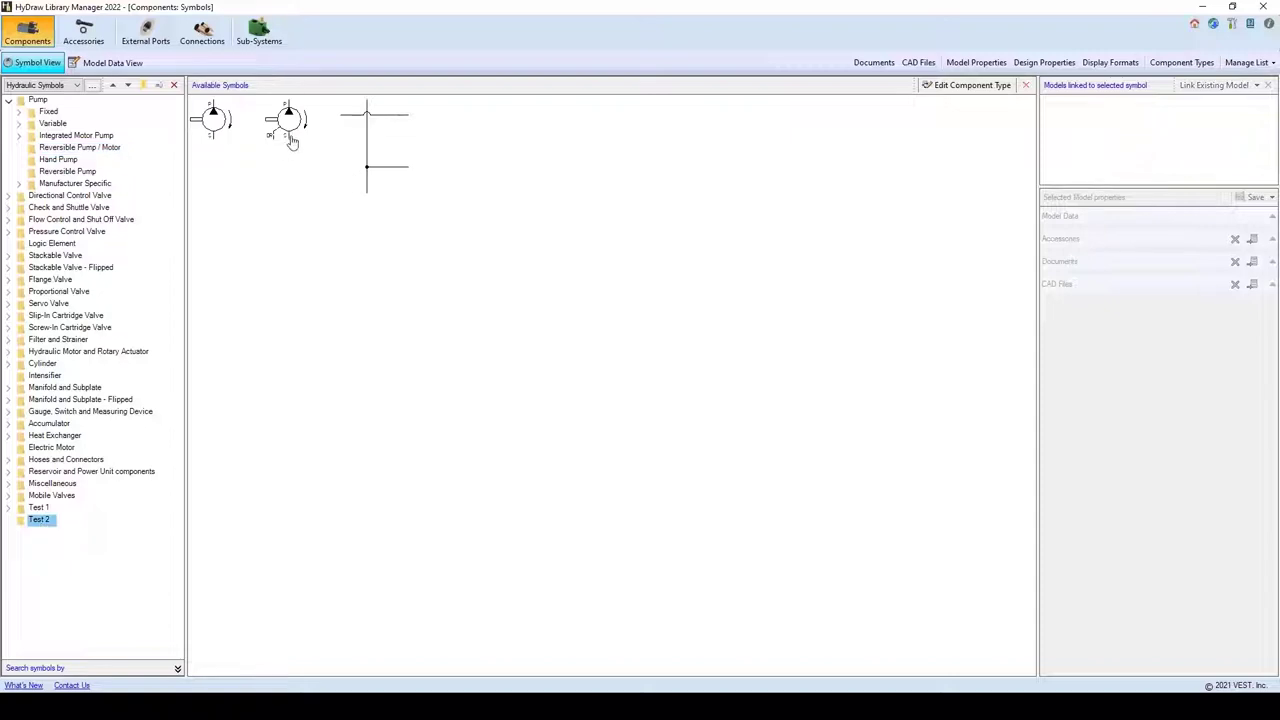
{"action": "right_click", "coordinate": [489, 173]}
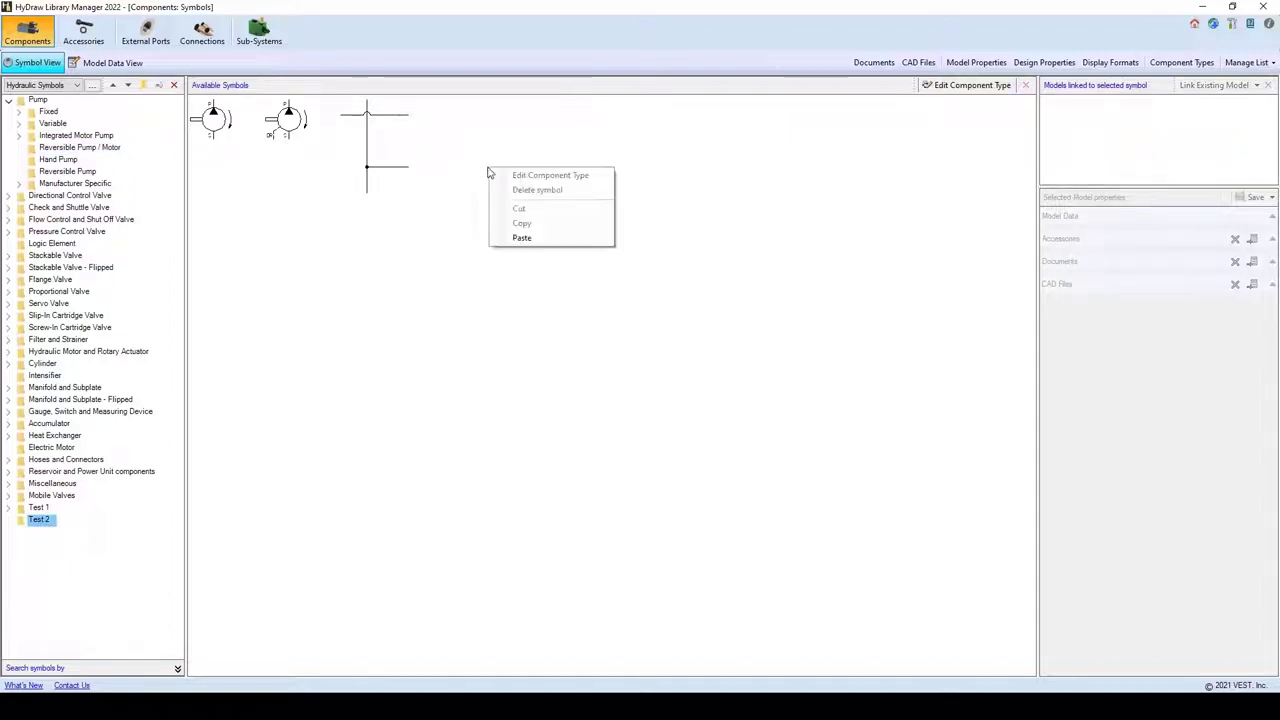
{"action": "left_click", "coordinate": [522, 238]}
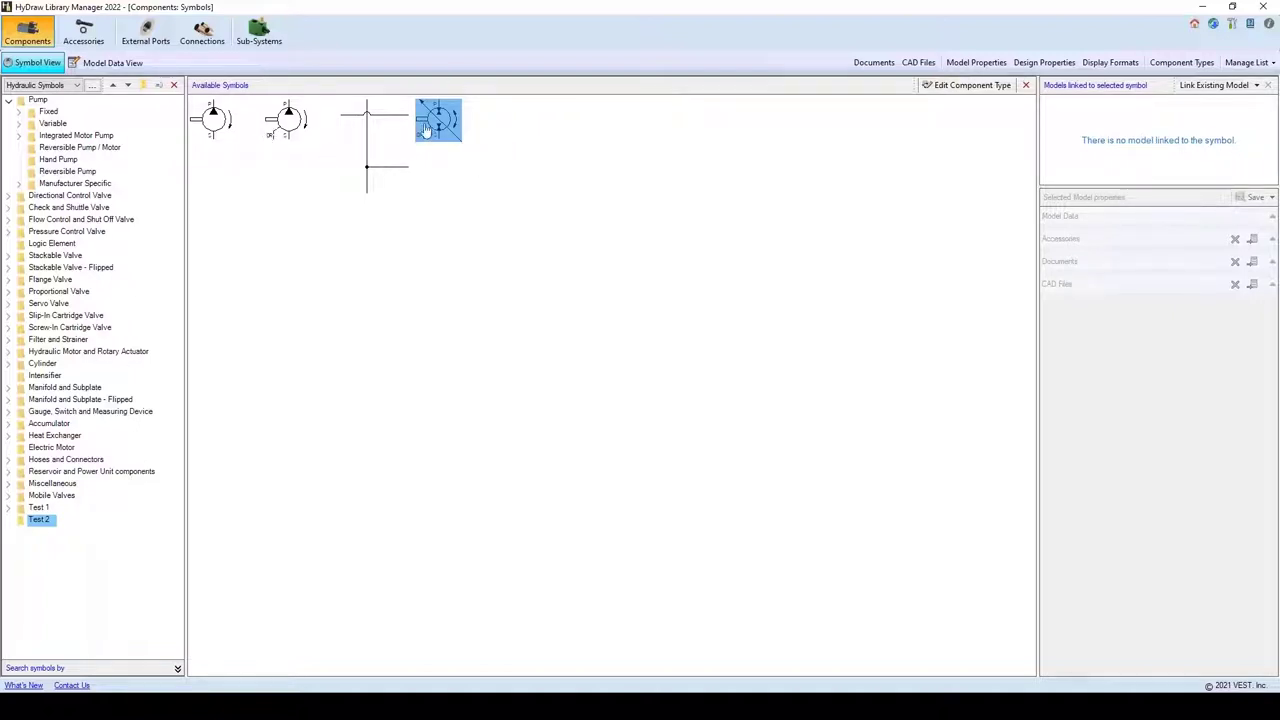
{"action": "left_click", "coordinate": [43, 148]}
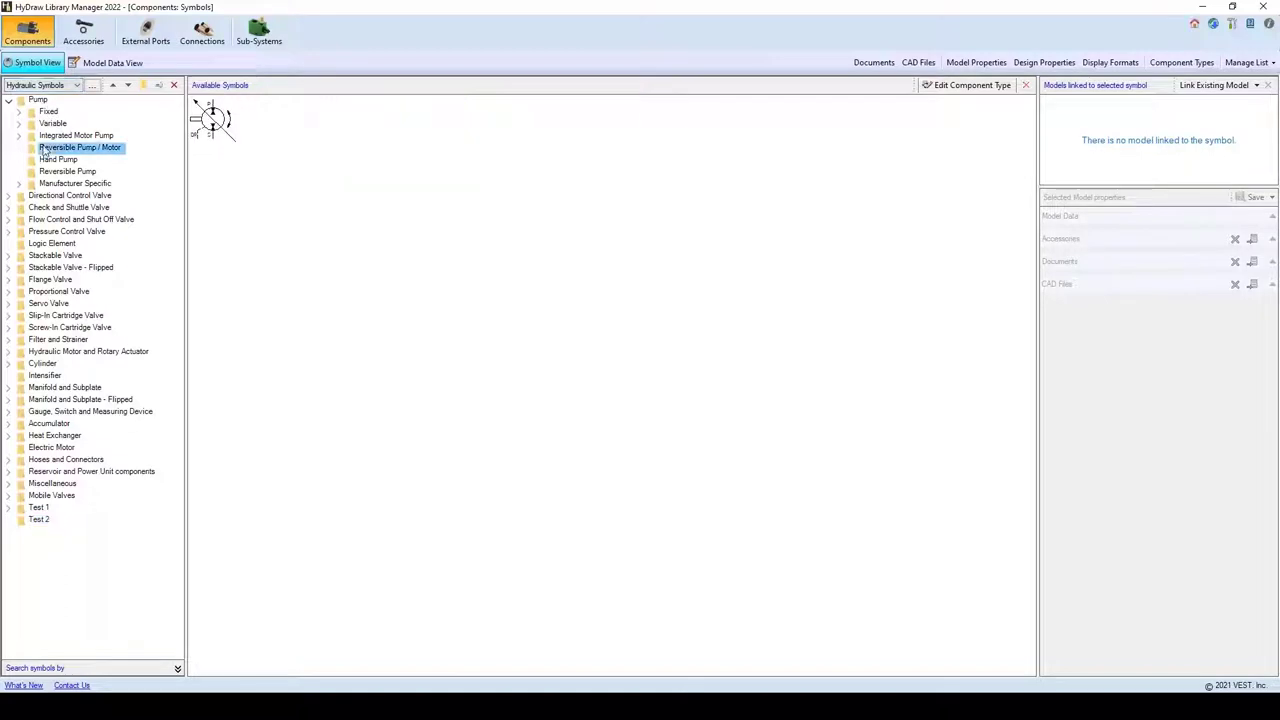
{"action": "left_click", "coordinate": [38, 521]}
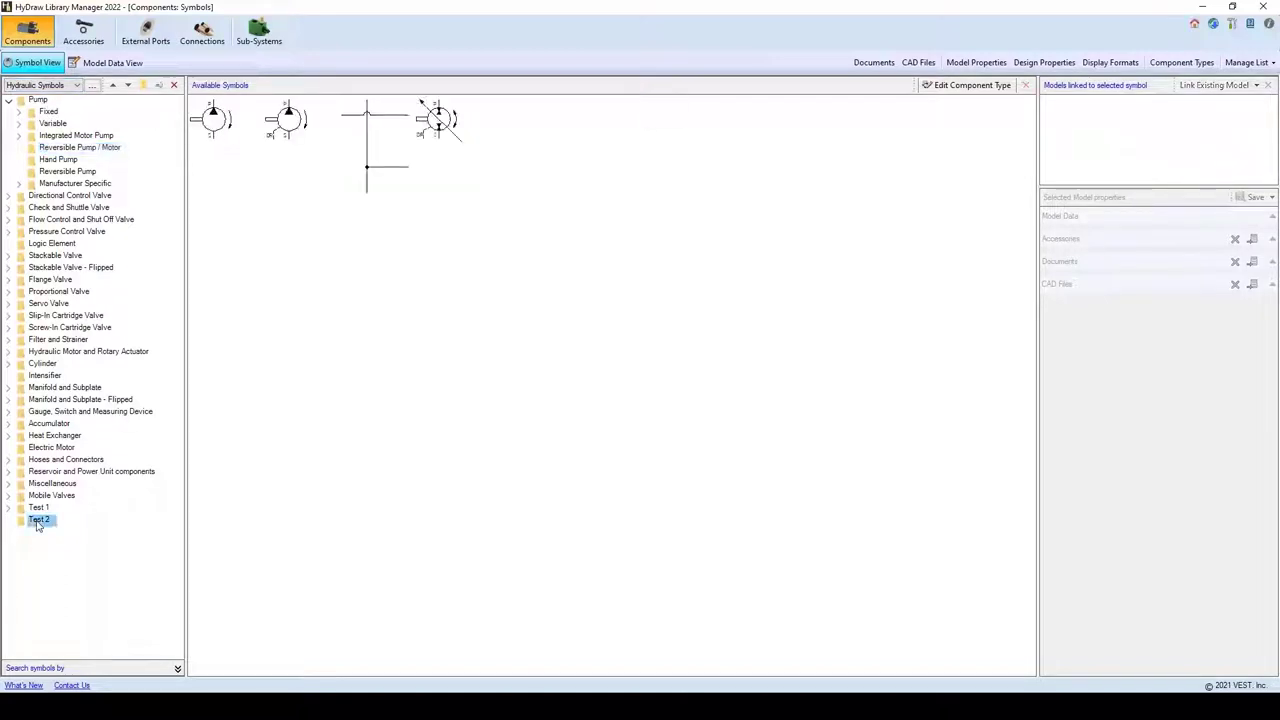
{"action": "left_click", "coordinate": [440, 130]}
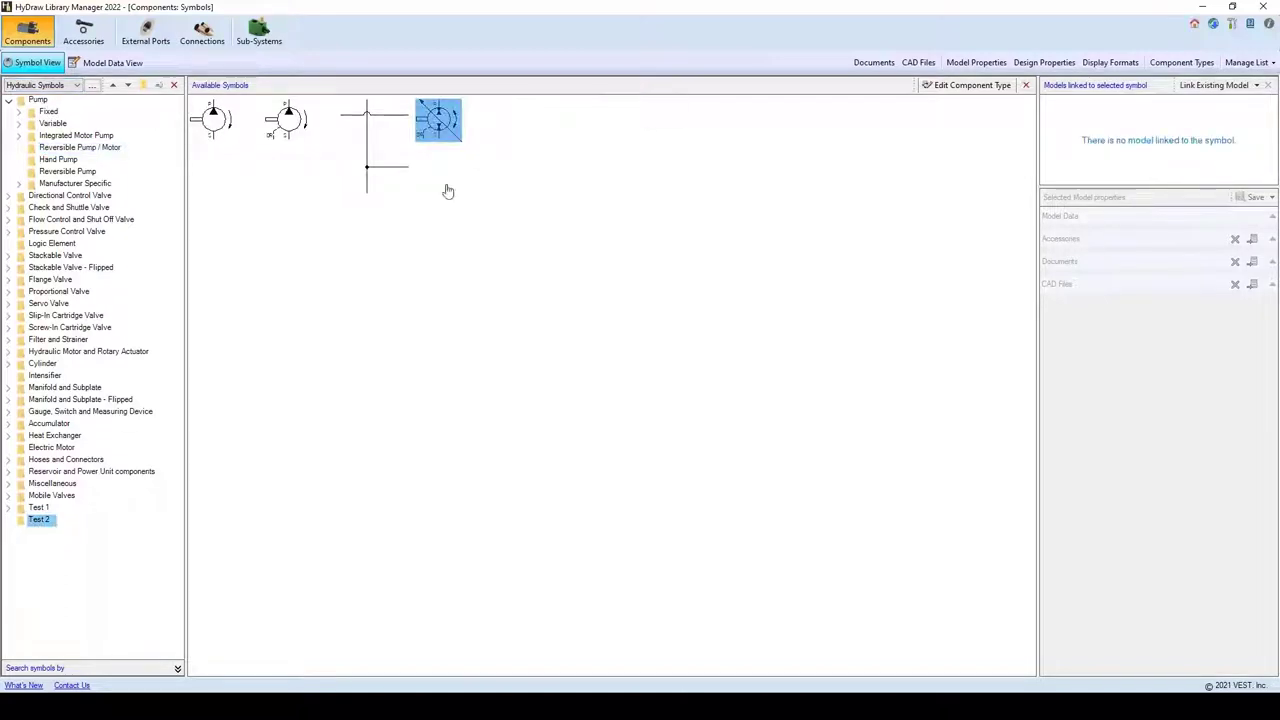
Cut the pump/motor symbol from Test 2, paste it into the Test 1 subfolder, and verify both folders.
{"action": "right_click", "coordinate": [437, 121]}
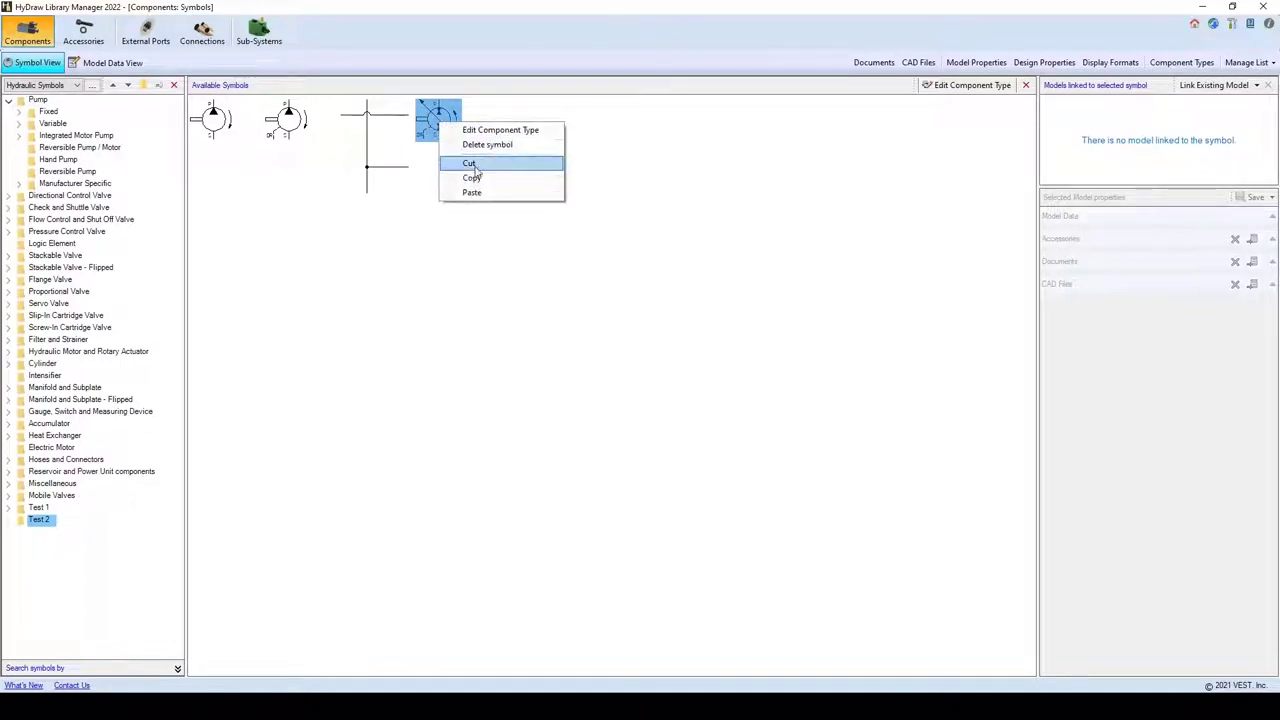
{"action": "left_click", "coordinate": [470, 164]}
{"action": "double_click", "coordinate": [37, 507]}
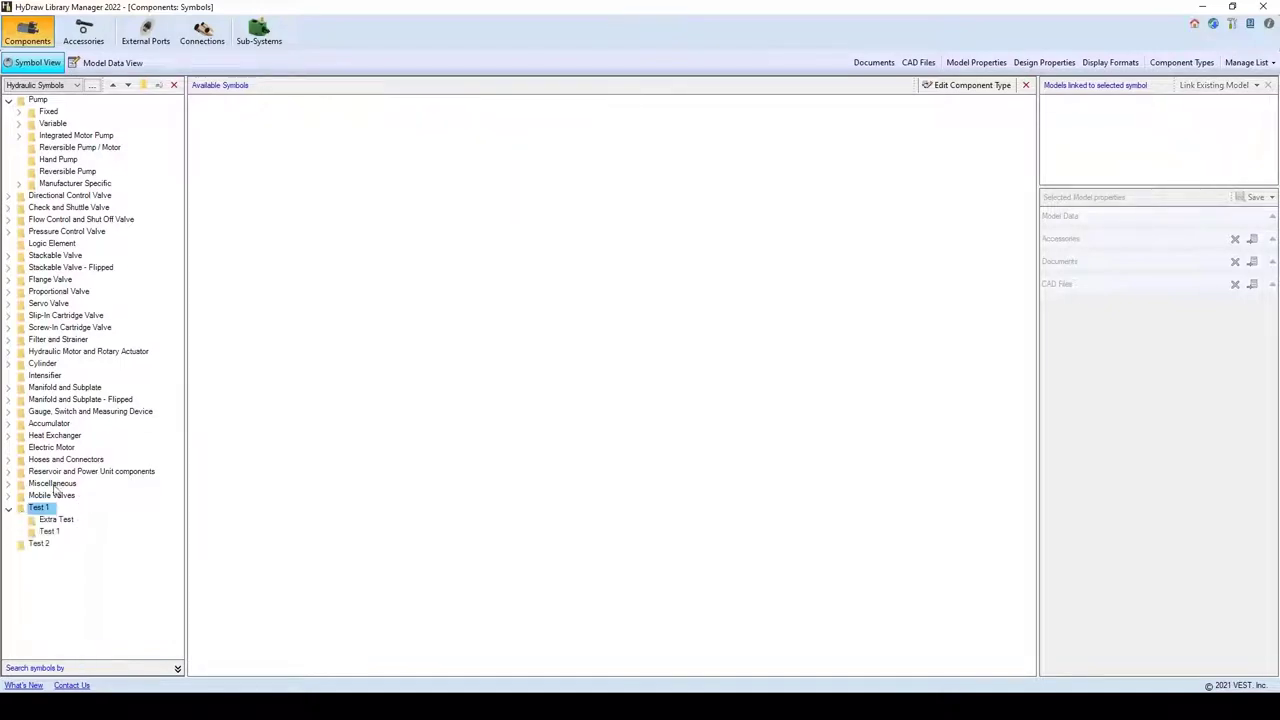
{"action": "left_click", "coordinate": [47, 532]}
{"action": "right_click", "coordinate": [336, 186]}
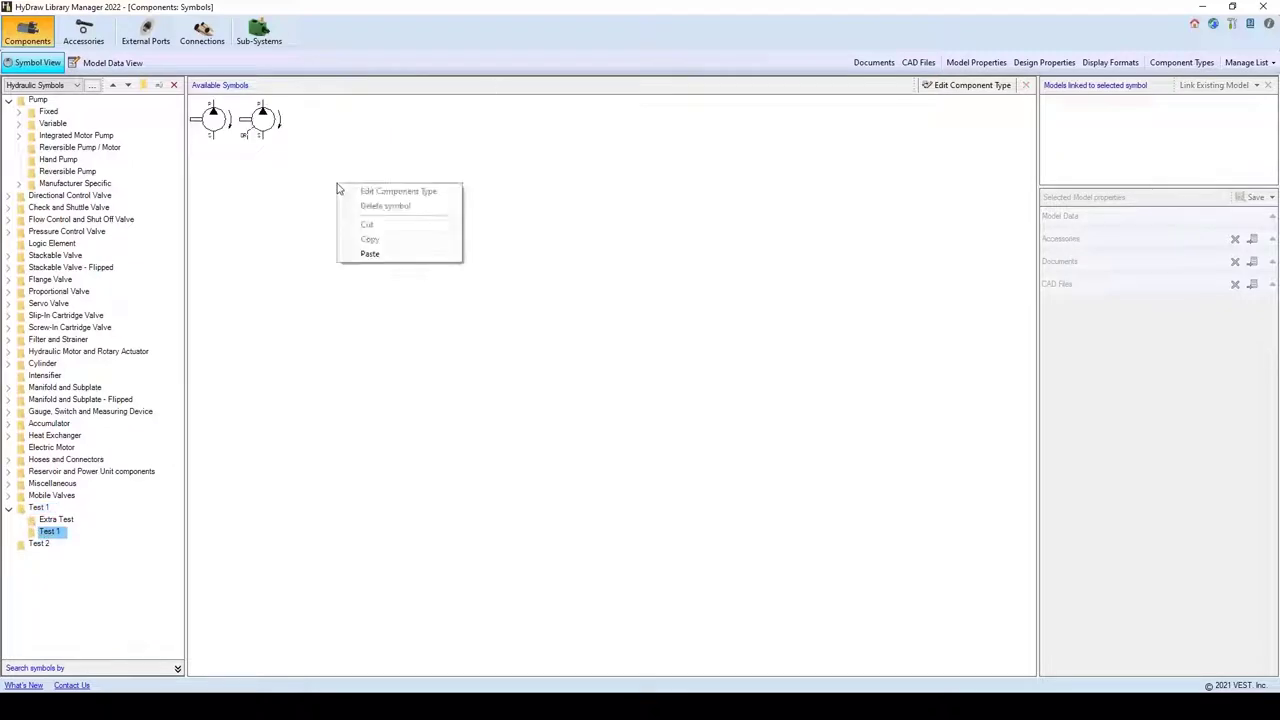
{"action": "left_click", "coordinate": [377, 256]}
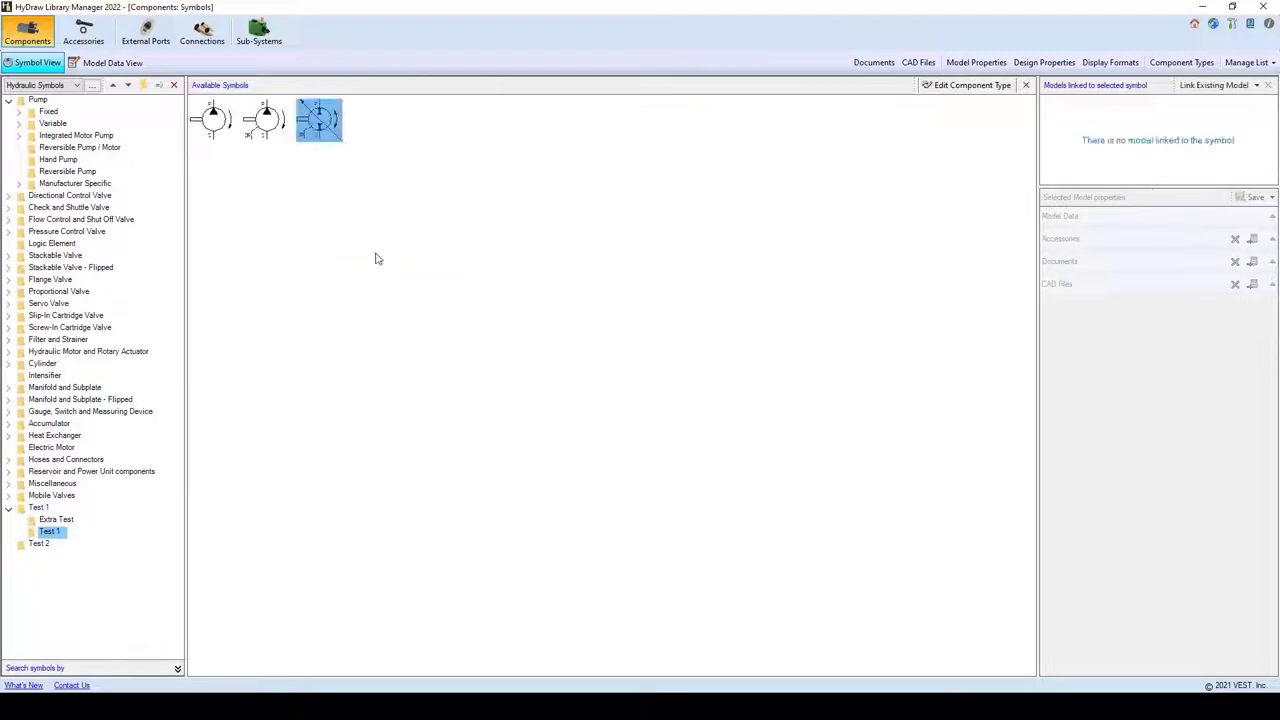
{"action": "left_click", "coordinate": [41, 545]}
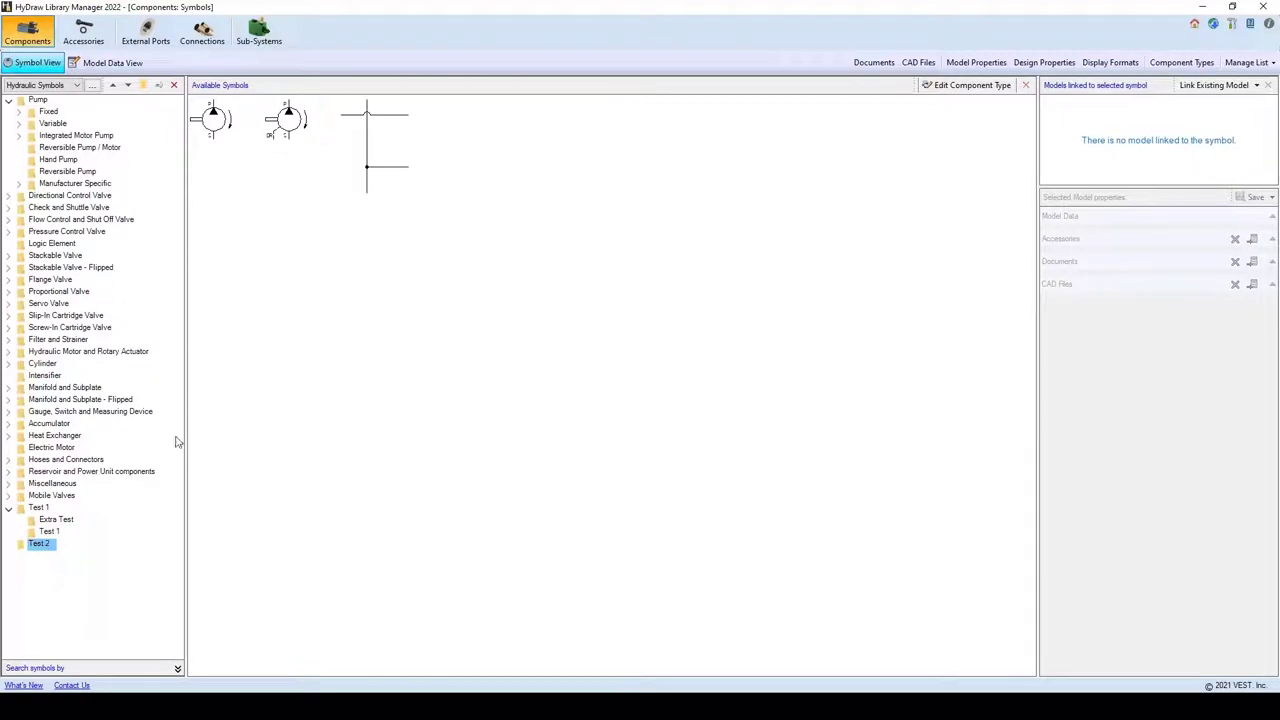
{"action": "left_click", "coordinate": [48, 531]}
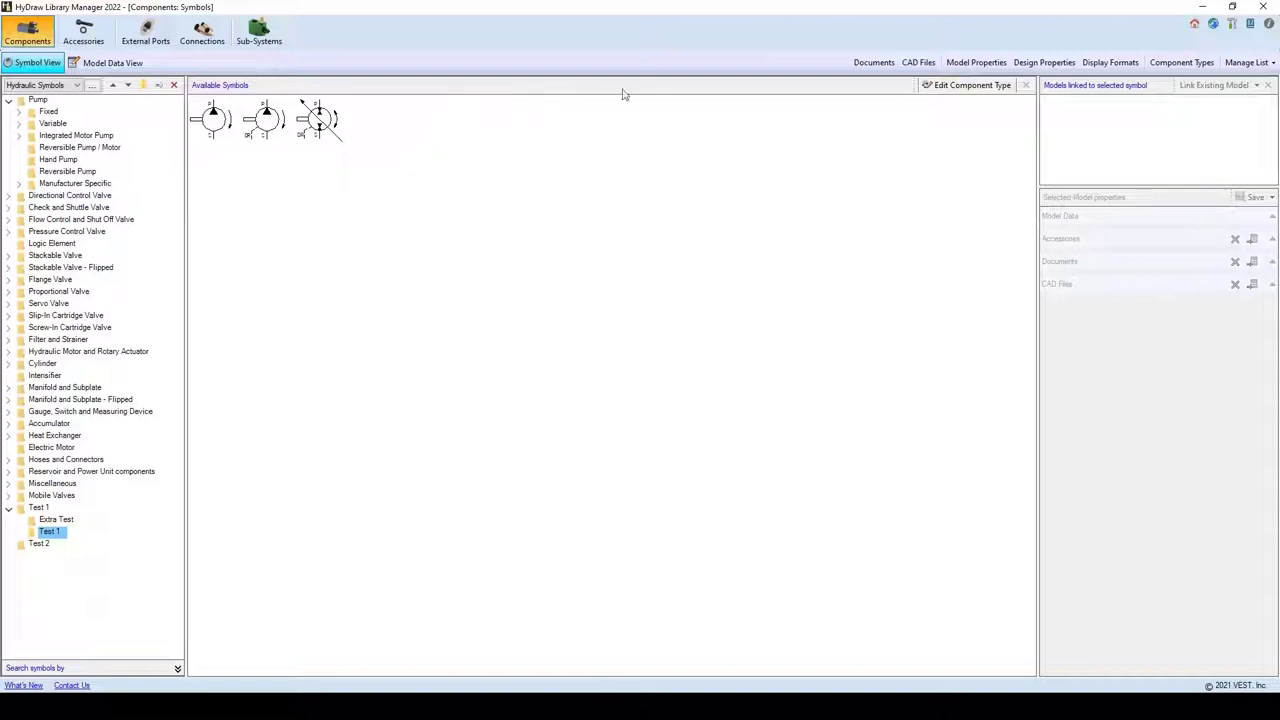
Show the Documents library and select the /CXDA data sheet row.
{"action": "left_click", "coordinate": [874, 63]}
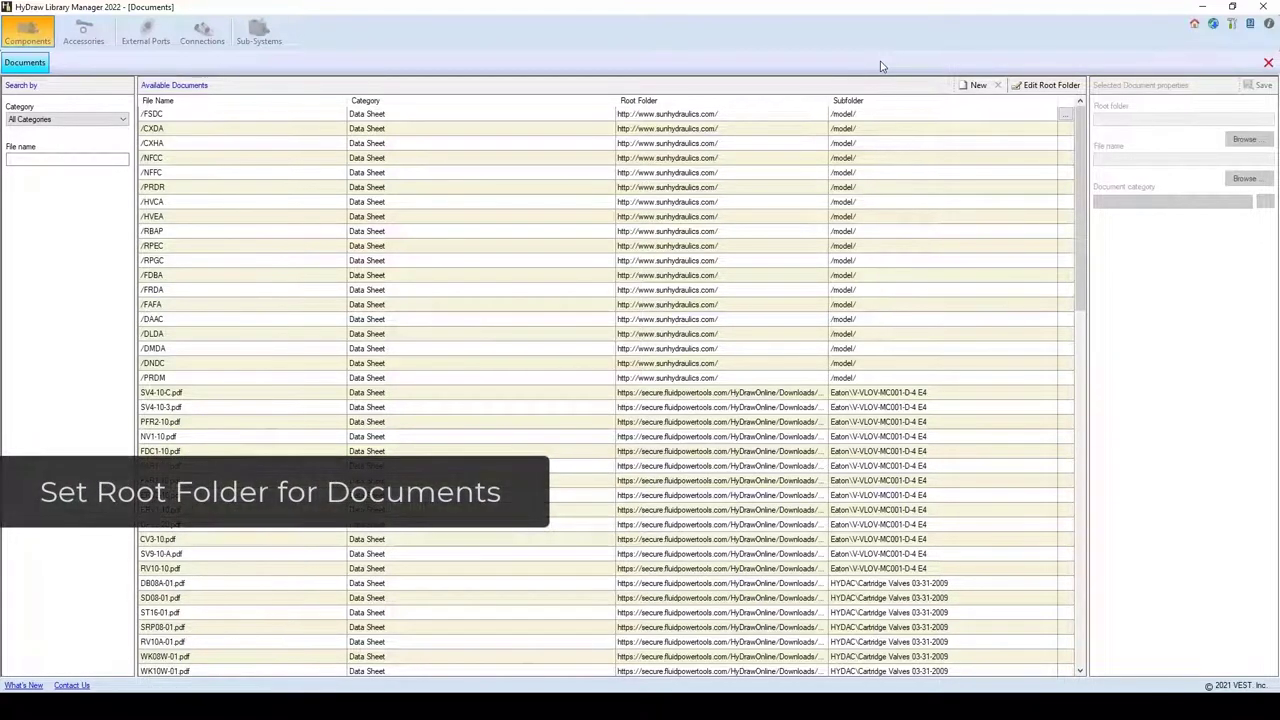
{"action": "left_click", "coordinate": [721, 131]}
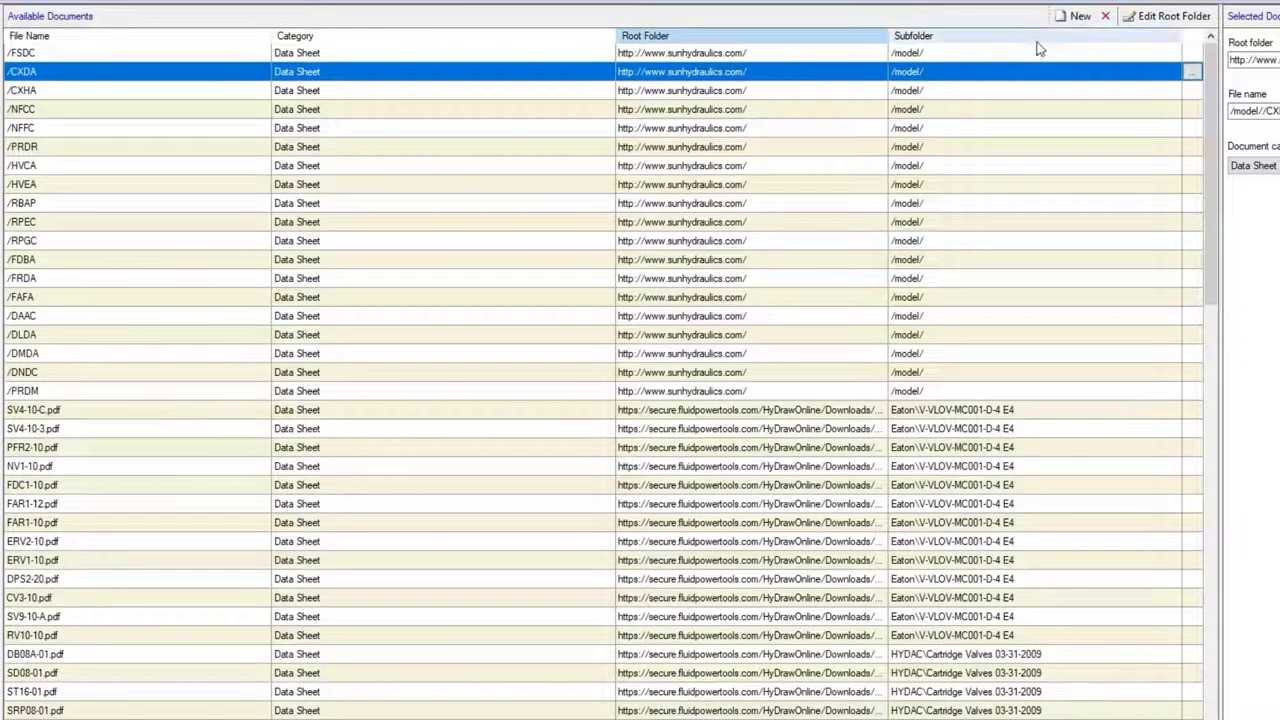
In the root folder settings, try making the sunhydraulics.com root a LAN folder.
{"action": "left_click", "coordinate": [1168, 16]}
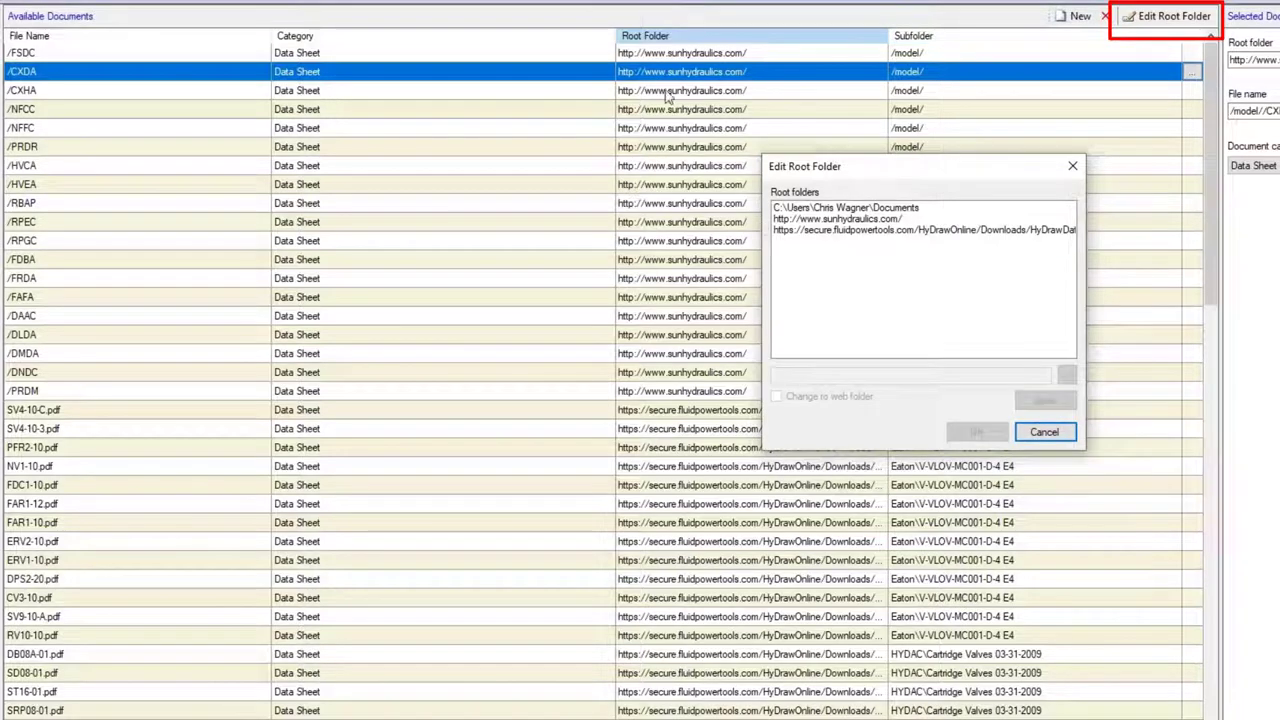
{"action": "left_click", "coordinate": [830, 219]}
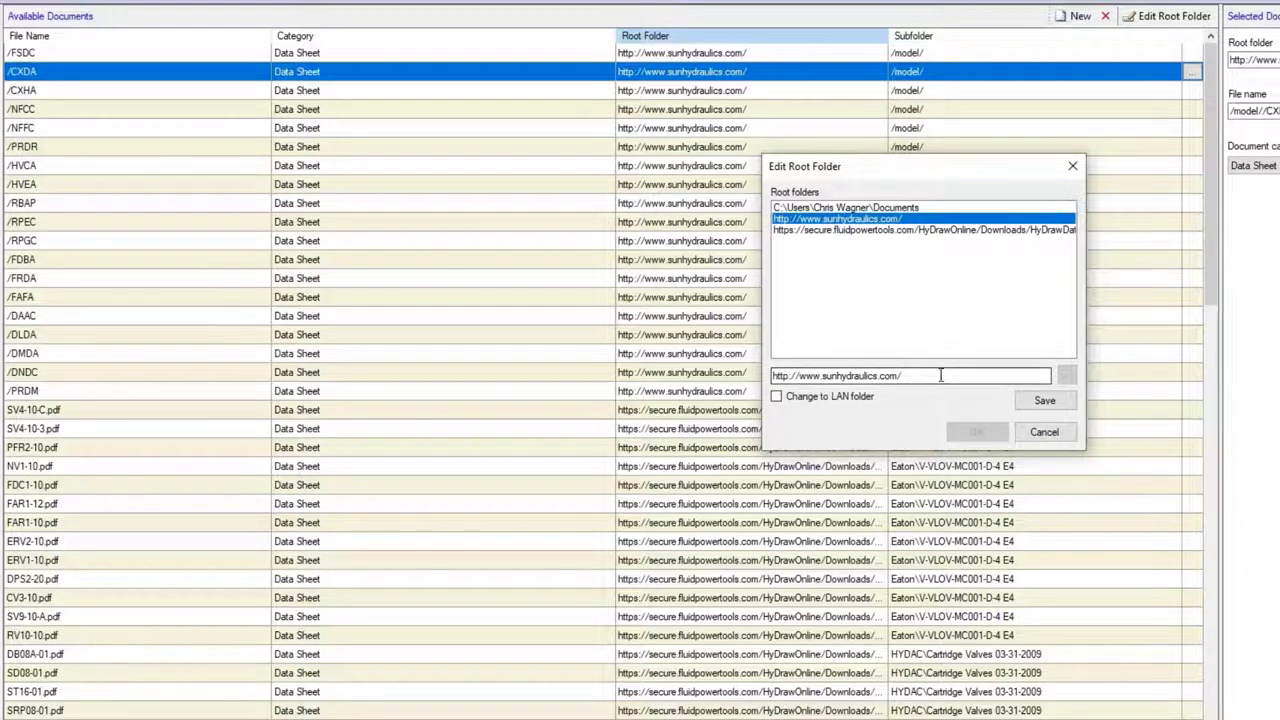
{"action": "left_click", "coordinate": [785, 398]}
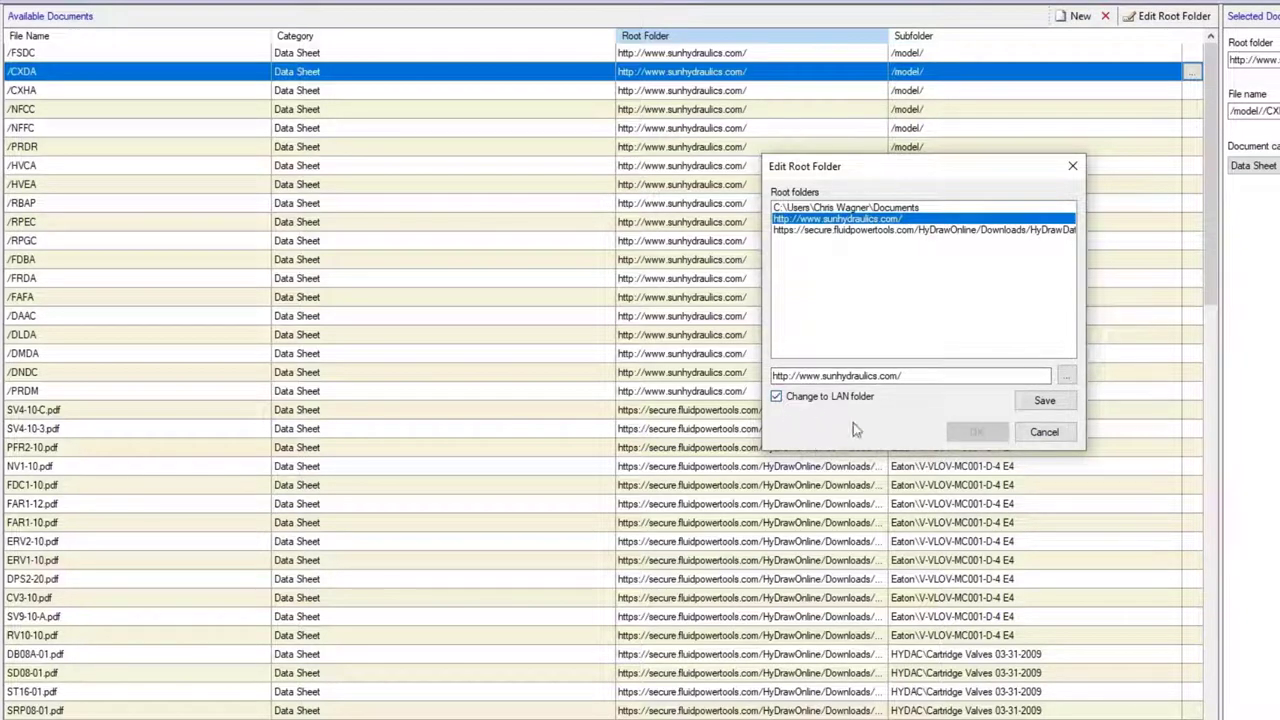
{"action": "left_click", "coordinate": [1068, 378]}
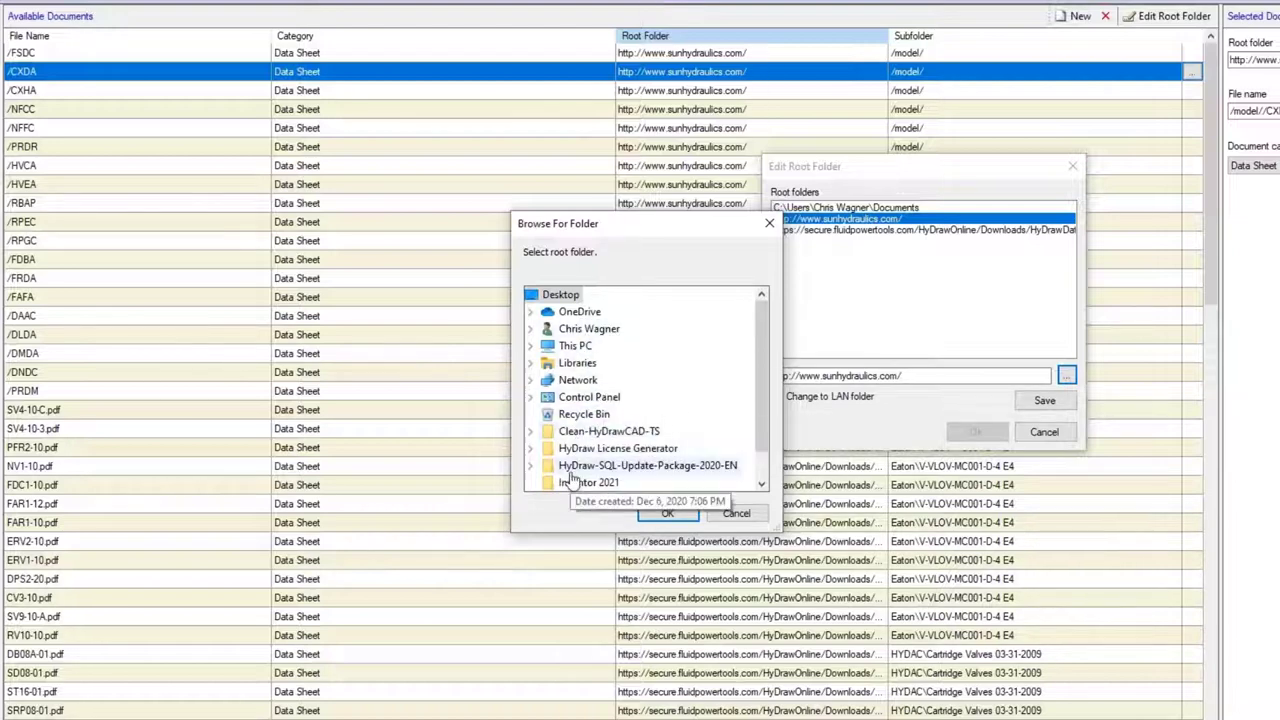
{"action": "left_click", "coordinate": [736, 514]}
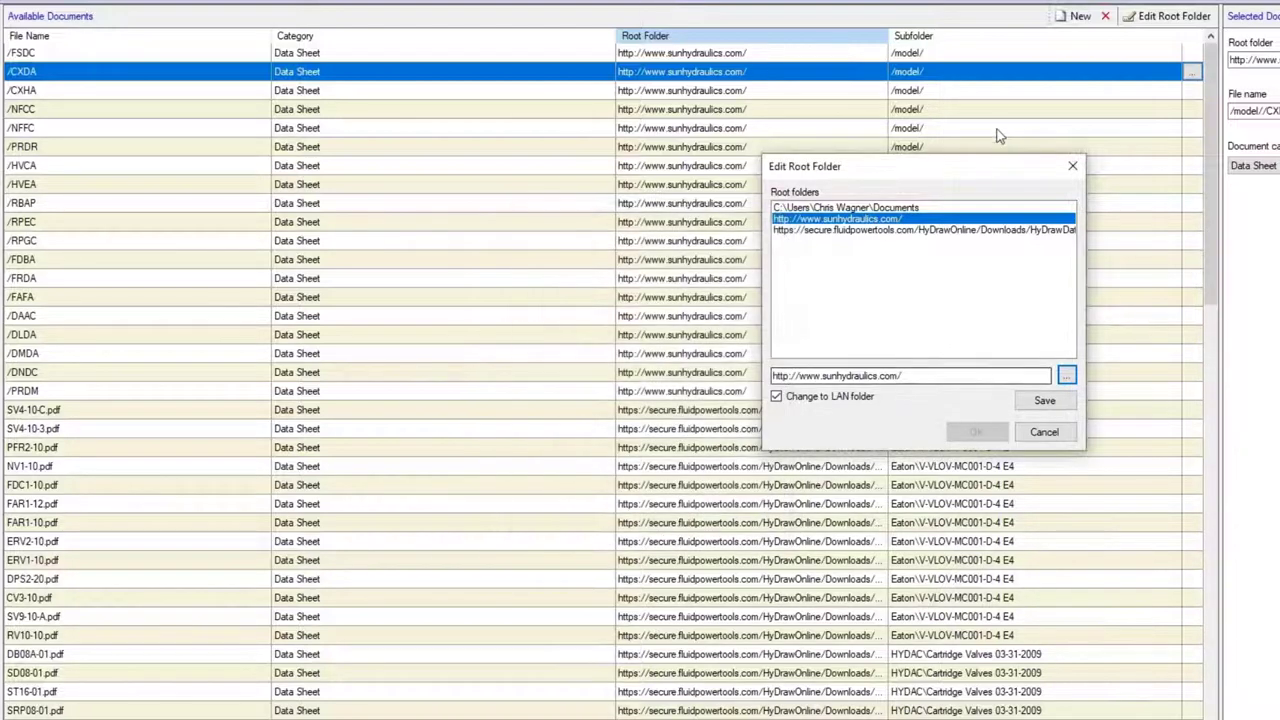
Try switching the local Documents root to a web folder, then revert it to local.
{"action": "left_click", "coordinate": [852, 208]}
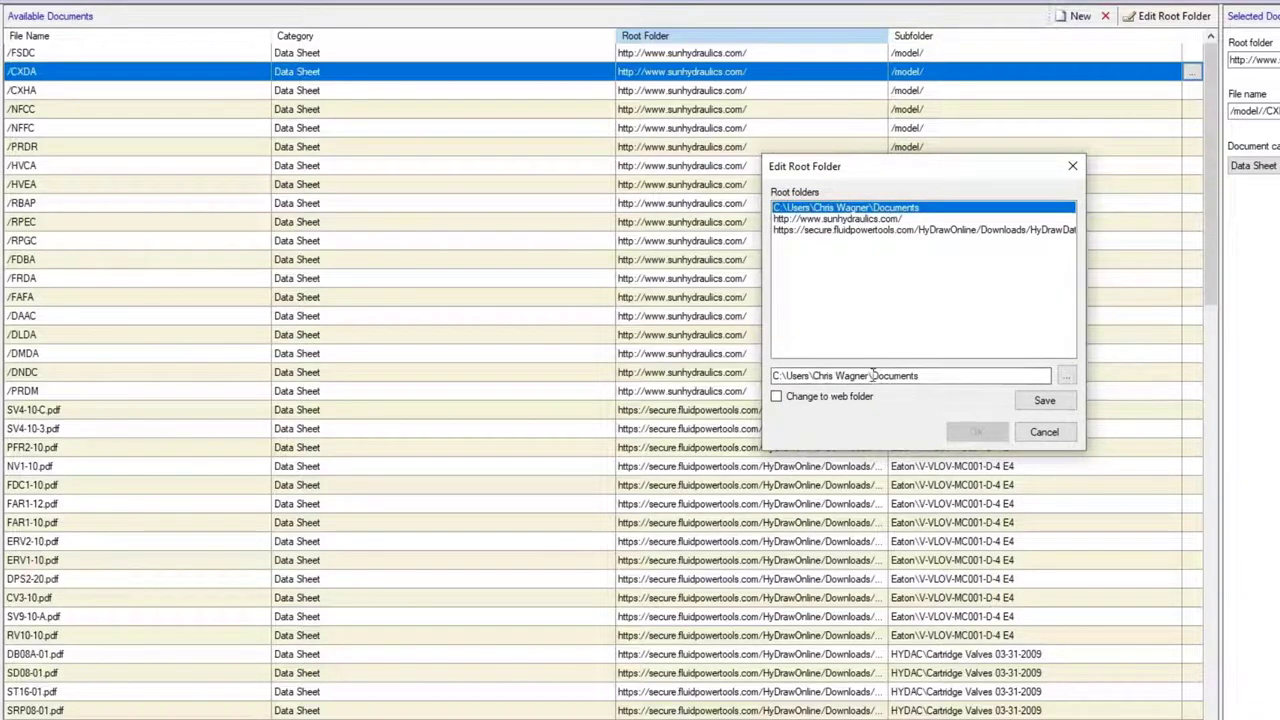
{"action": "left_click", "coordinate": [776, 396]}
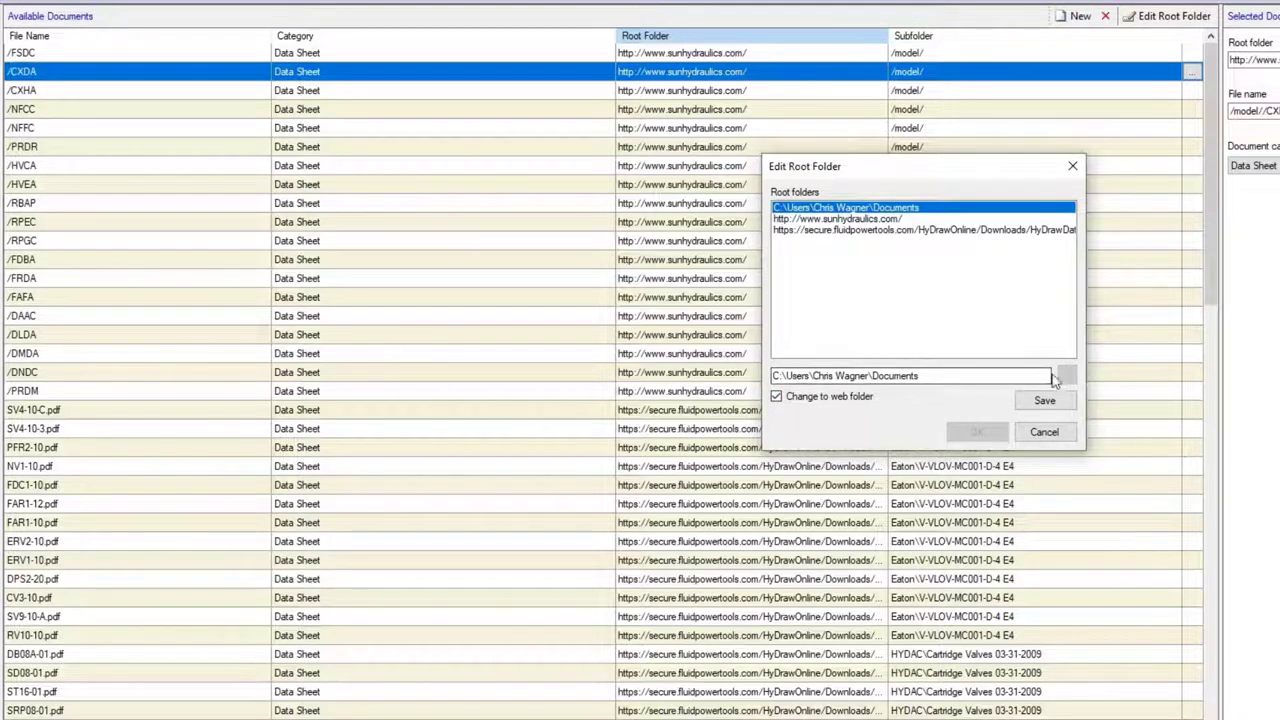
{"action": "left_click", "coordinate": [990, 376]}
{"action": "left_click", "coordinate": [777, 397]}
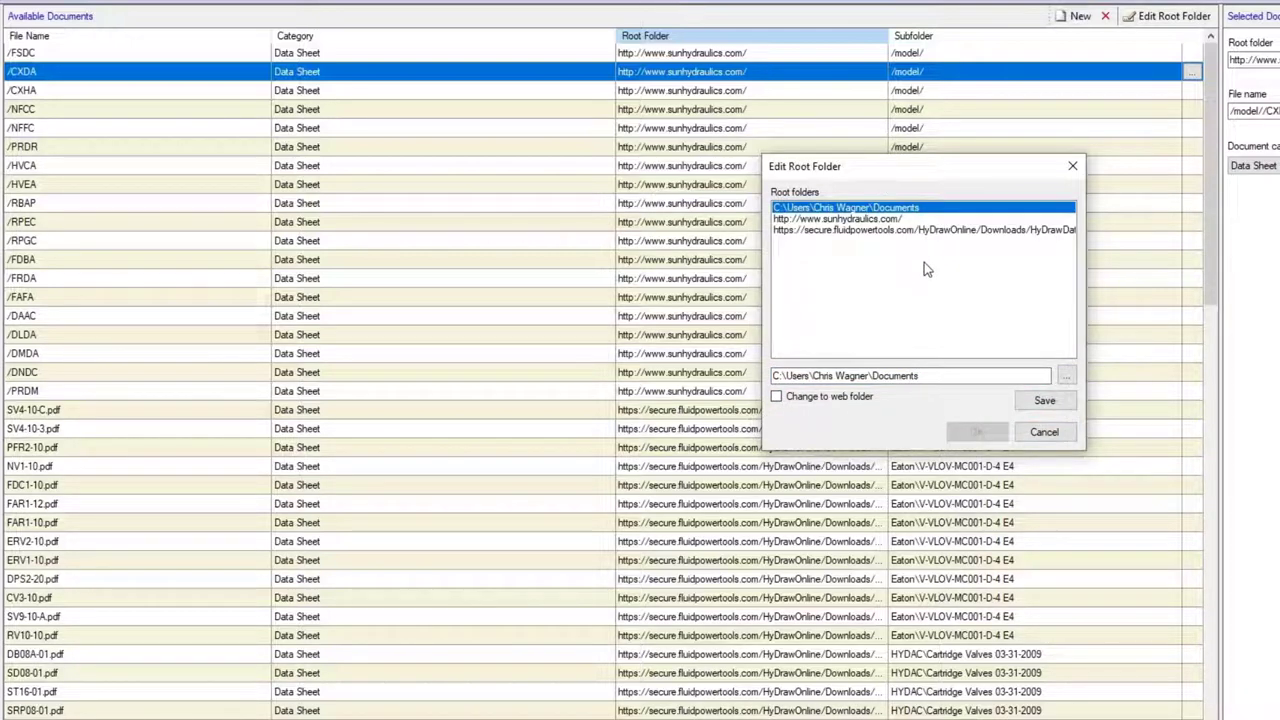
Close the root folder editor without changes and scroll down the Documents list.
{"action": "left_click", "coordinate": [845, 219]}
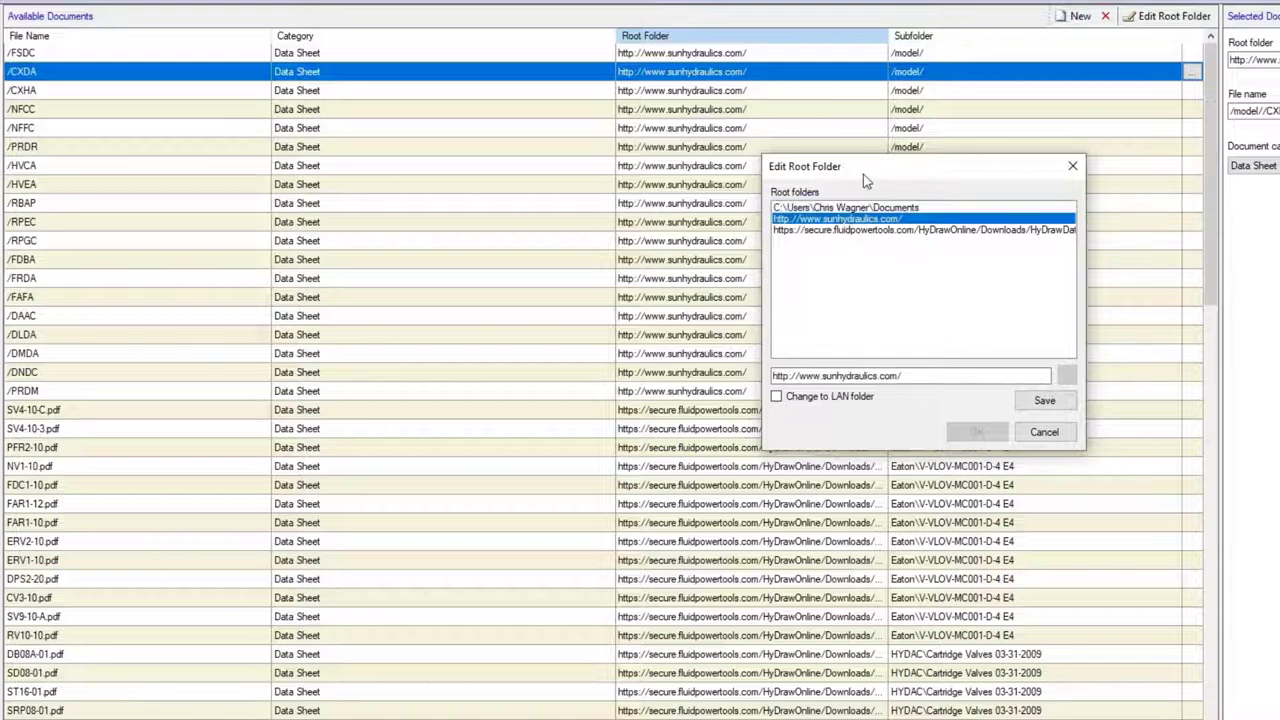
{"action": "left_click_drag", "start_coordinate": [863, 174], "coordinate": [1028, 108]}
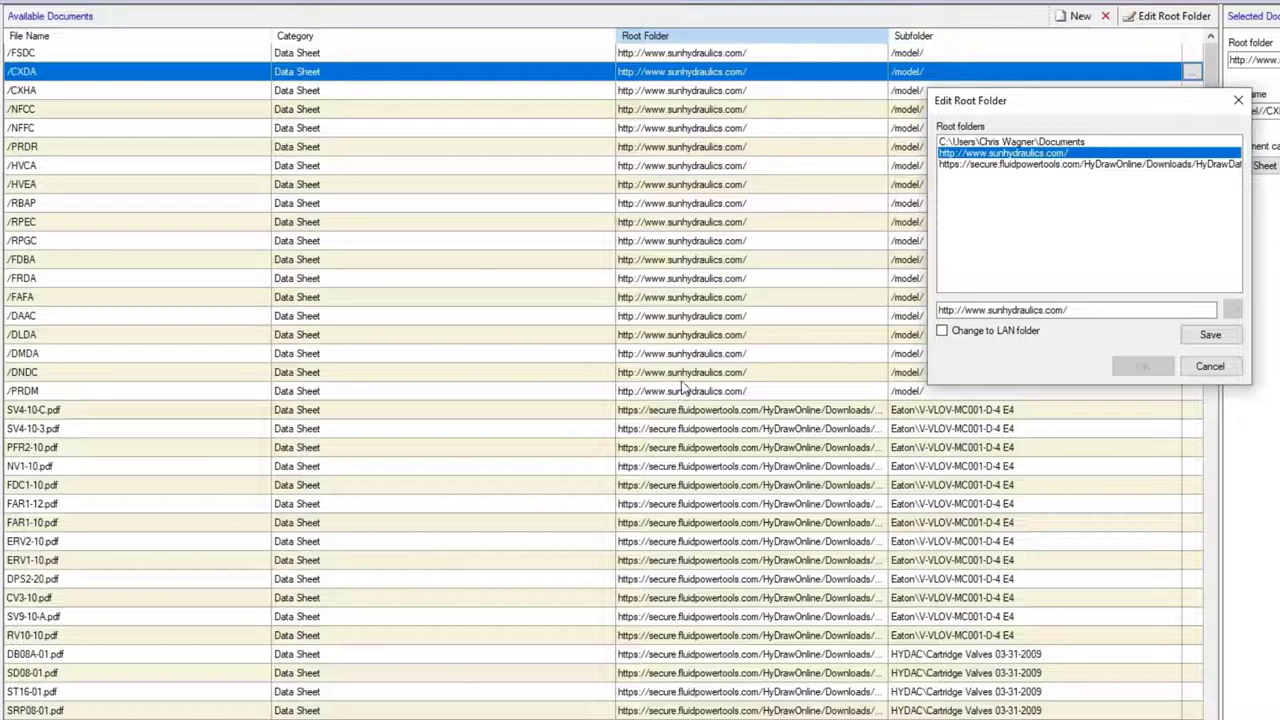
{"action": "left_click", "coordinate": [1210, 366]}
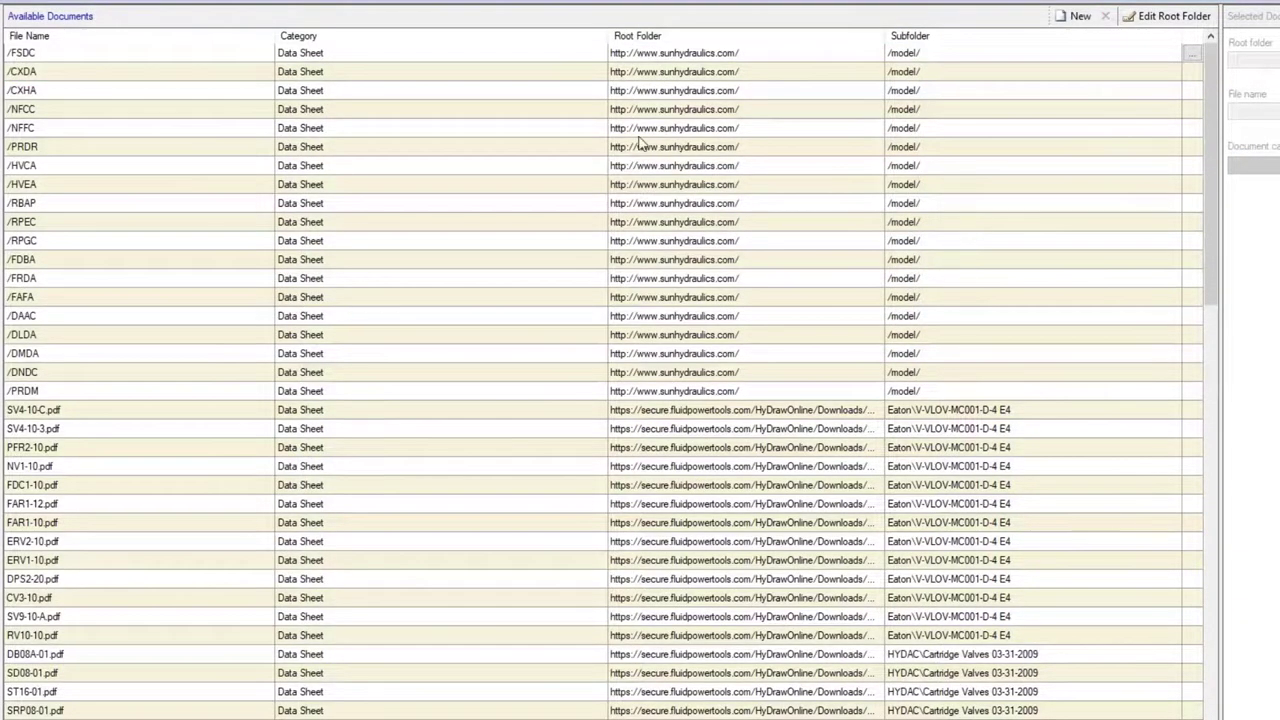
{"action": "scroll", "coordinate": [641, 145], "scroll_direction": "down", "scroll_amount": 6}
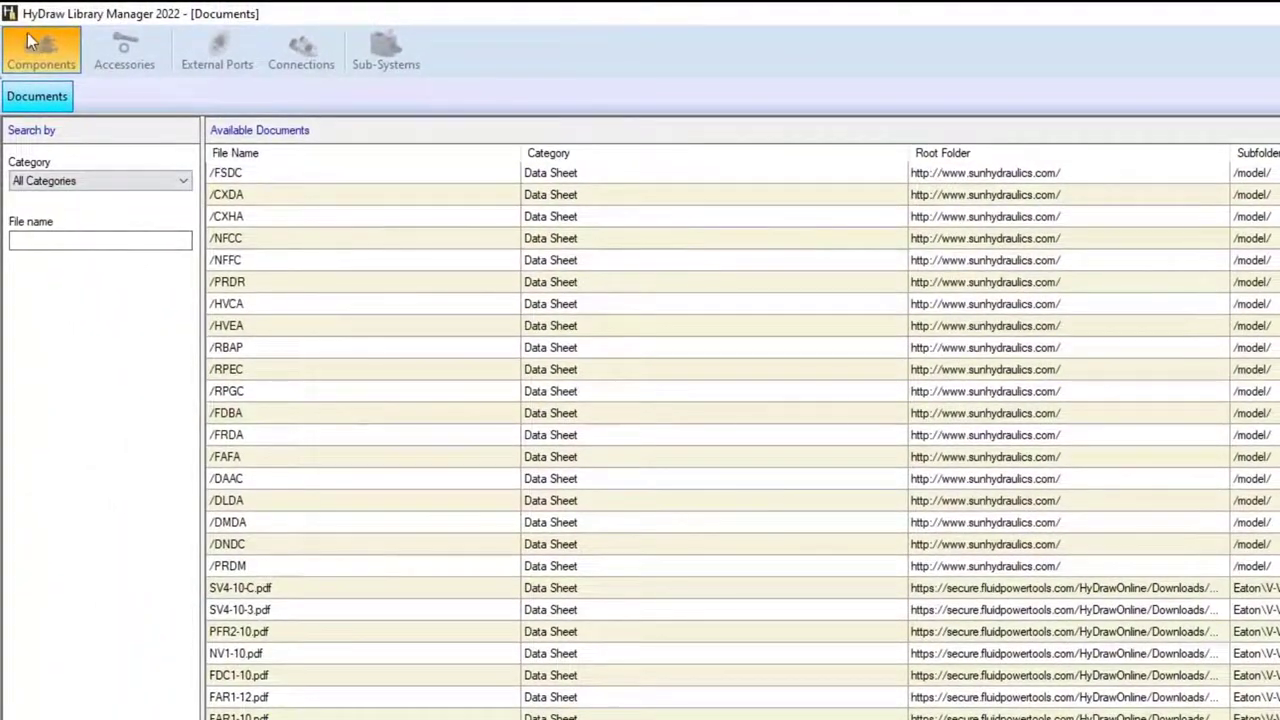
Return to the Components library and collapse the Pump and Test 1 categories.
{"action": "left_click", "coordinate": [29, 40]}
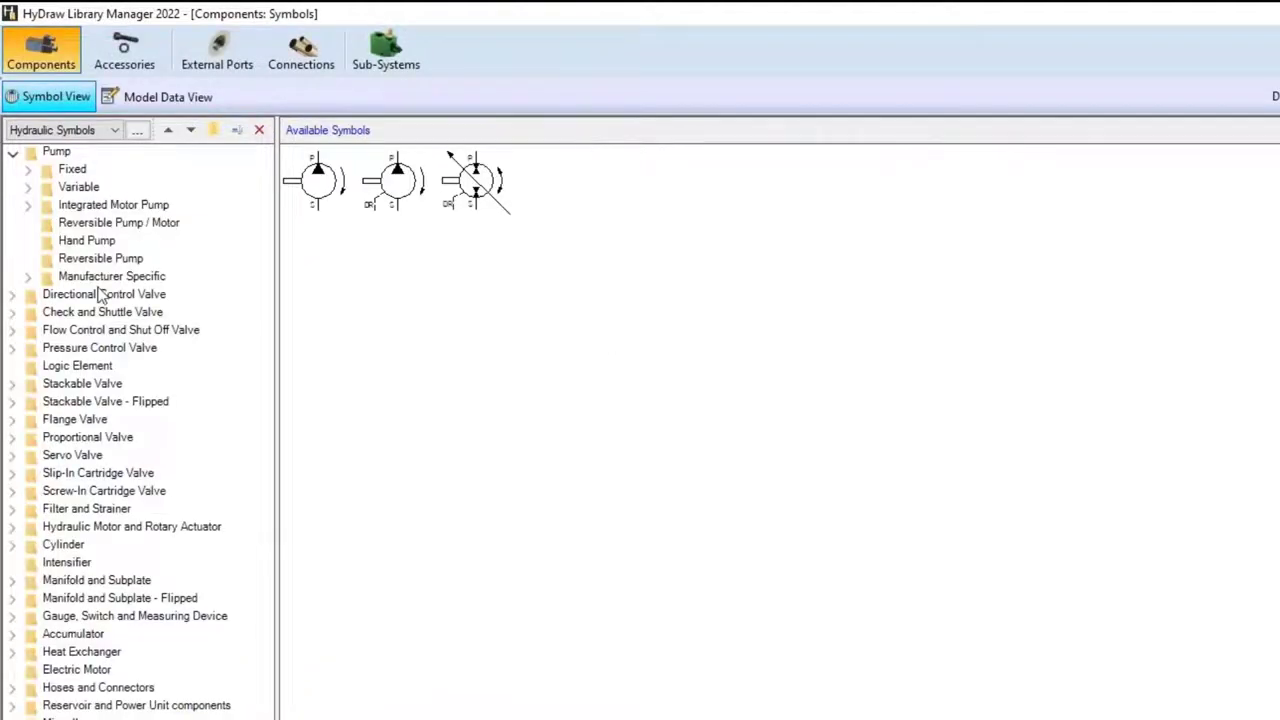
{"action": "double_click", "coordinate": [56, 151]}
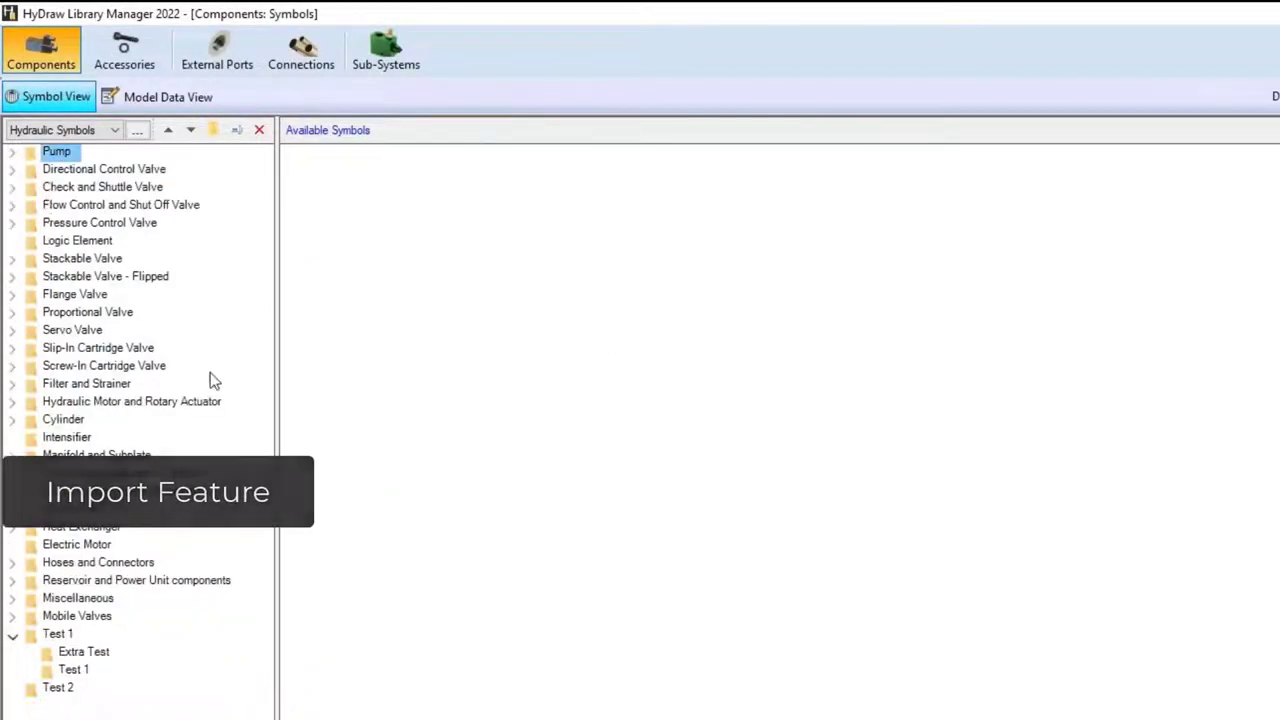
{"action": "left_click", "coordinate": [12, 650]}
{"action": "left_click", "coordinate": [12, 640]}
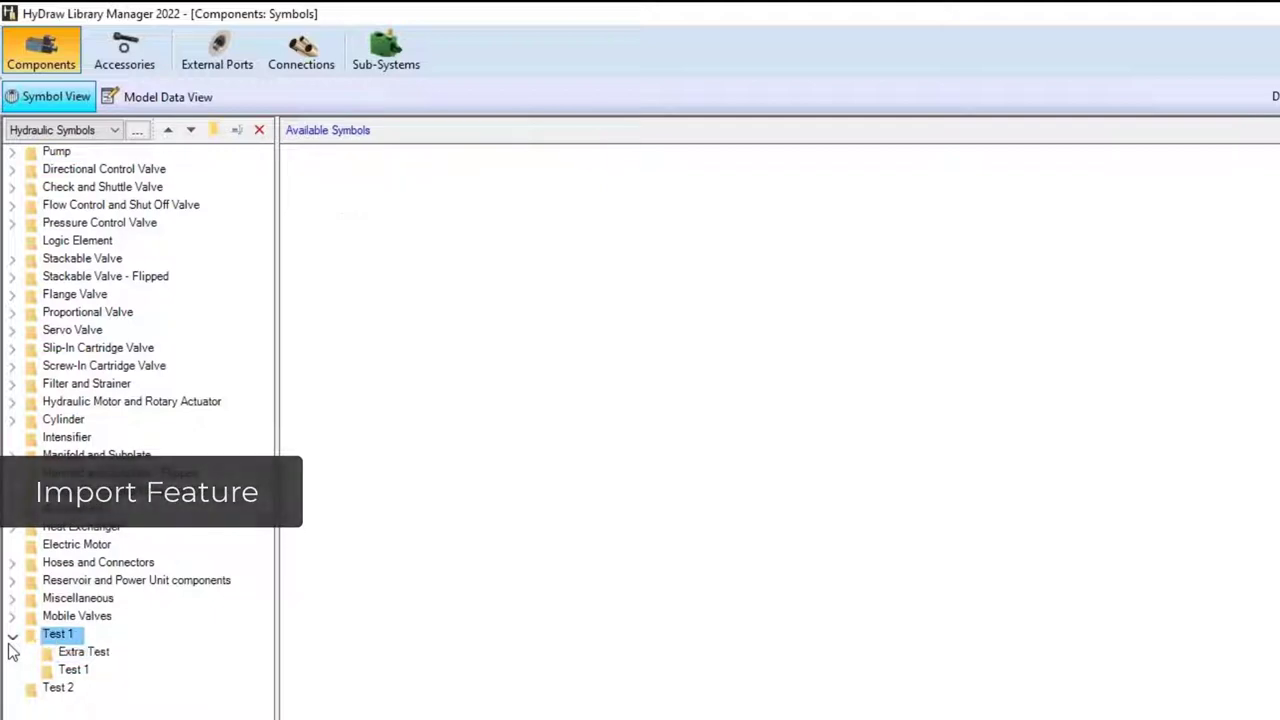
{"action": "left_click", "coordinate": [11, 637]}
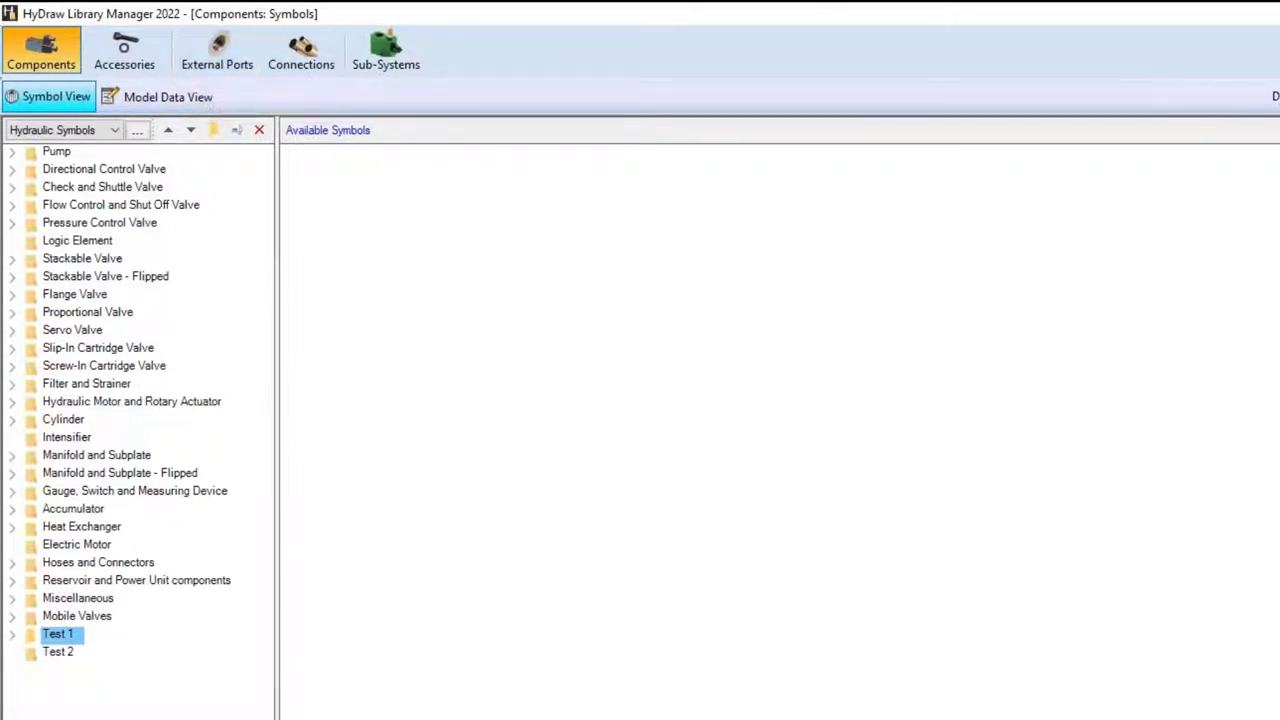
Launch HyDraw Import Library 2022 from the VEST folder and check source path C:\VEST\HyDraw Library 2021.
{"action": "key", "text": "super"}
{"action": "scroll", "coordinate": [210, 624], "scroll_direction": "down", "scroll_amount": 5}
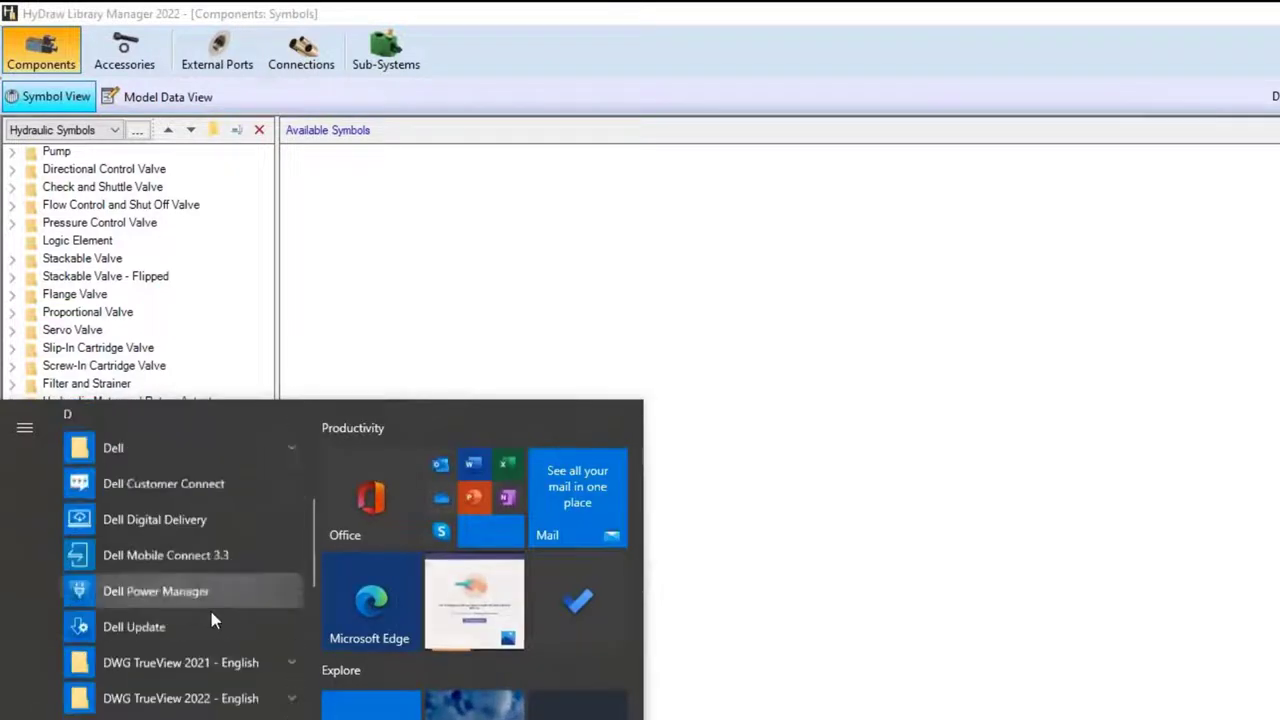
{"action": "scroll", "coordinate": [211, 620], "scroll_direction": "down", "scroll_amount": 10}
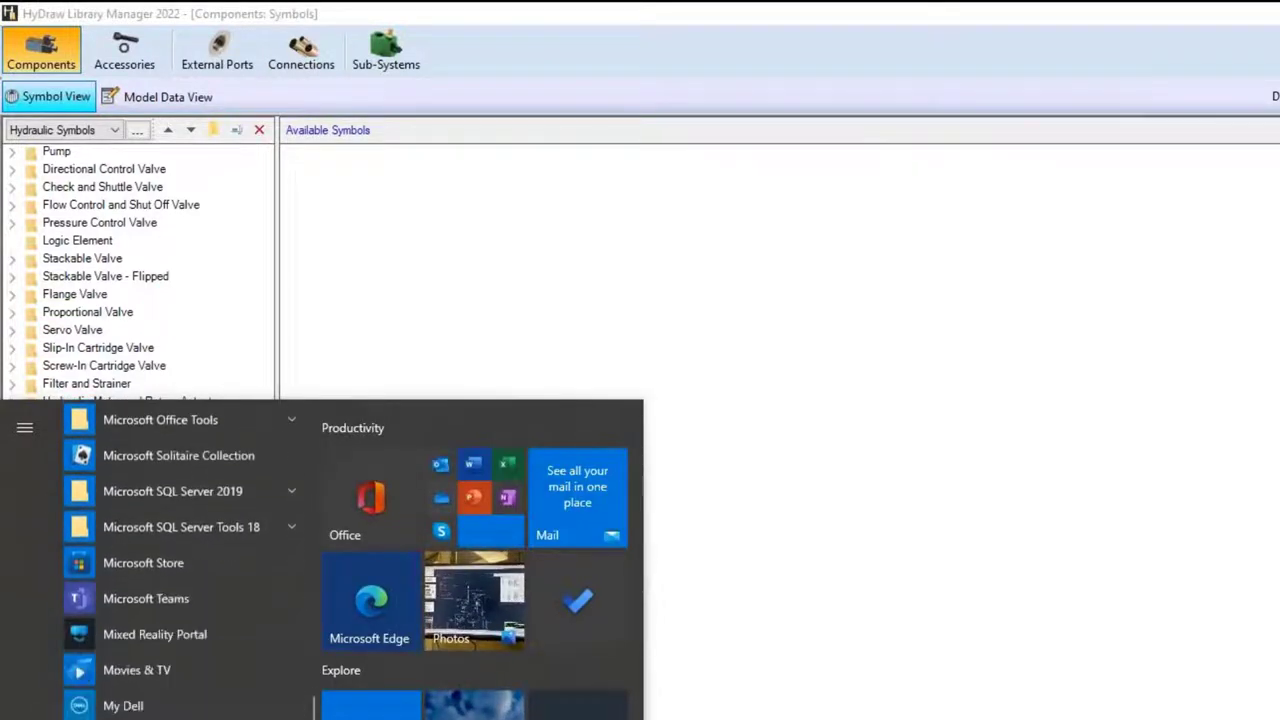
{"action": "scroll", "coordinate": [202, 695], "scroll_direction": "down", "scroll_amount": 10}
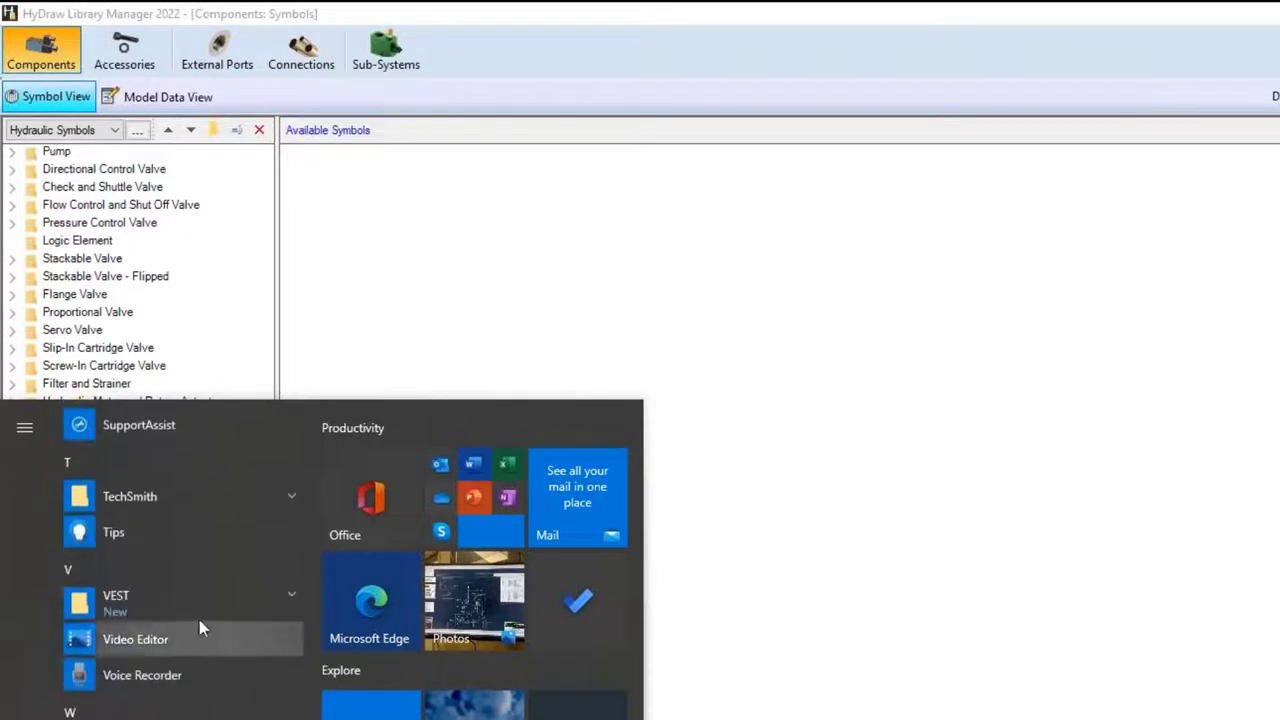
{"action": "left_click", "coordinate": [198, 605]}
{"action": "scroll", "coordinate": [192, 560], "scroll_direction": "down", "scroll_amount": 3}
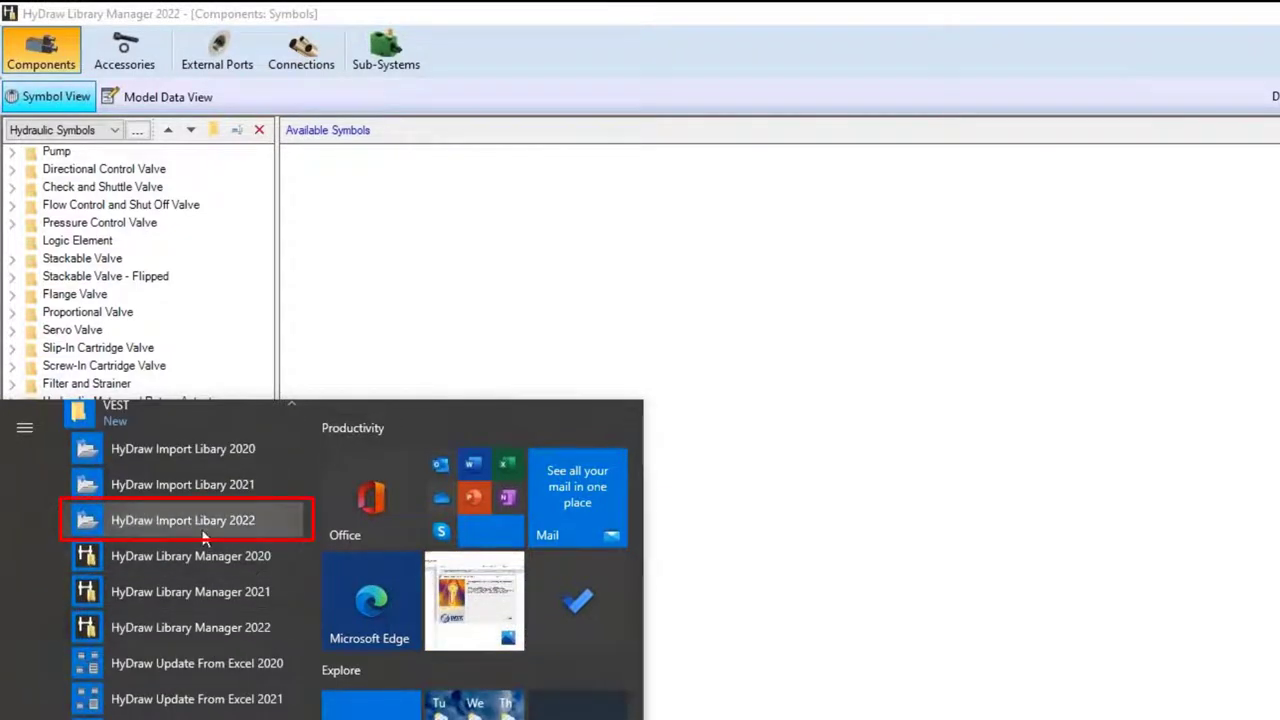
{"action": "left_click", "coordinate": [203, 535]}
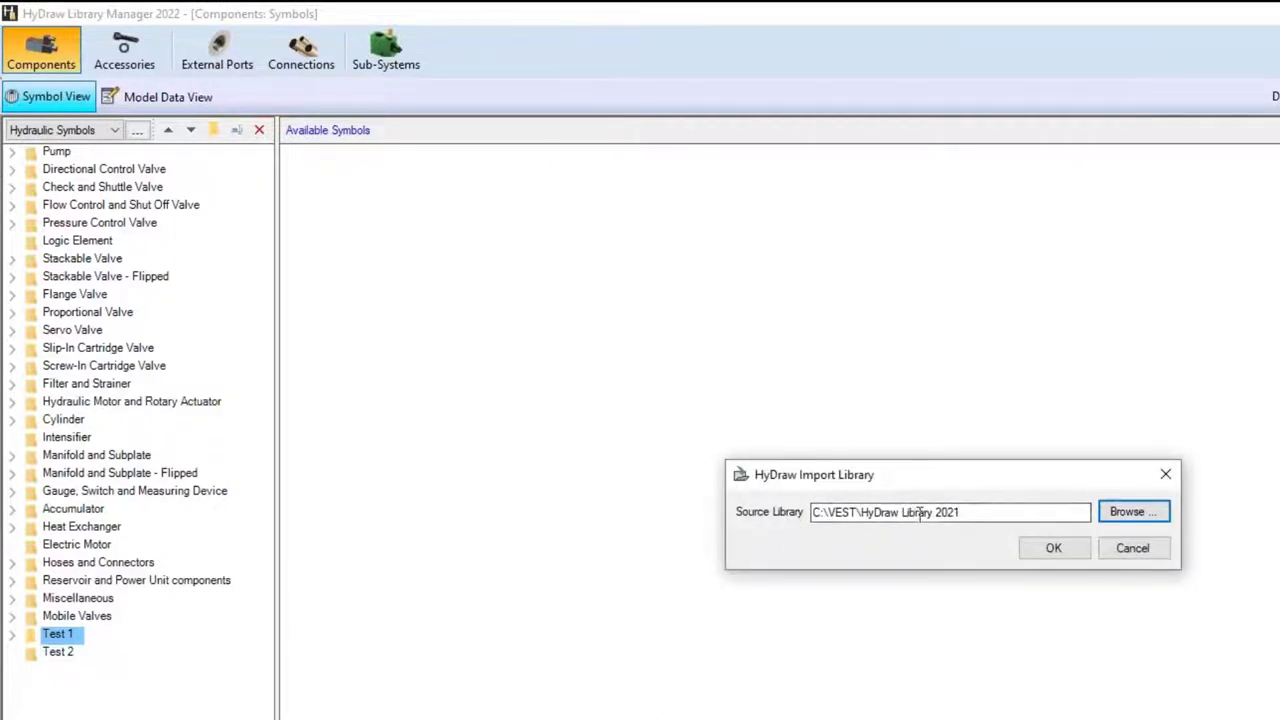
{"action": "left_click_drag", "start_coordinate": [966, 515], "coordinate": [925, 515]}
Start the 2021-to-2022 import, review each import page, and include Metric external ports.
{"action": "left_click", "coordinate": [1052, 554]}
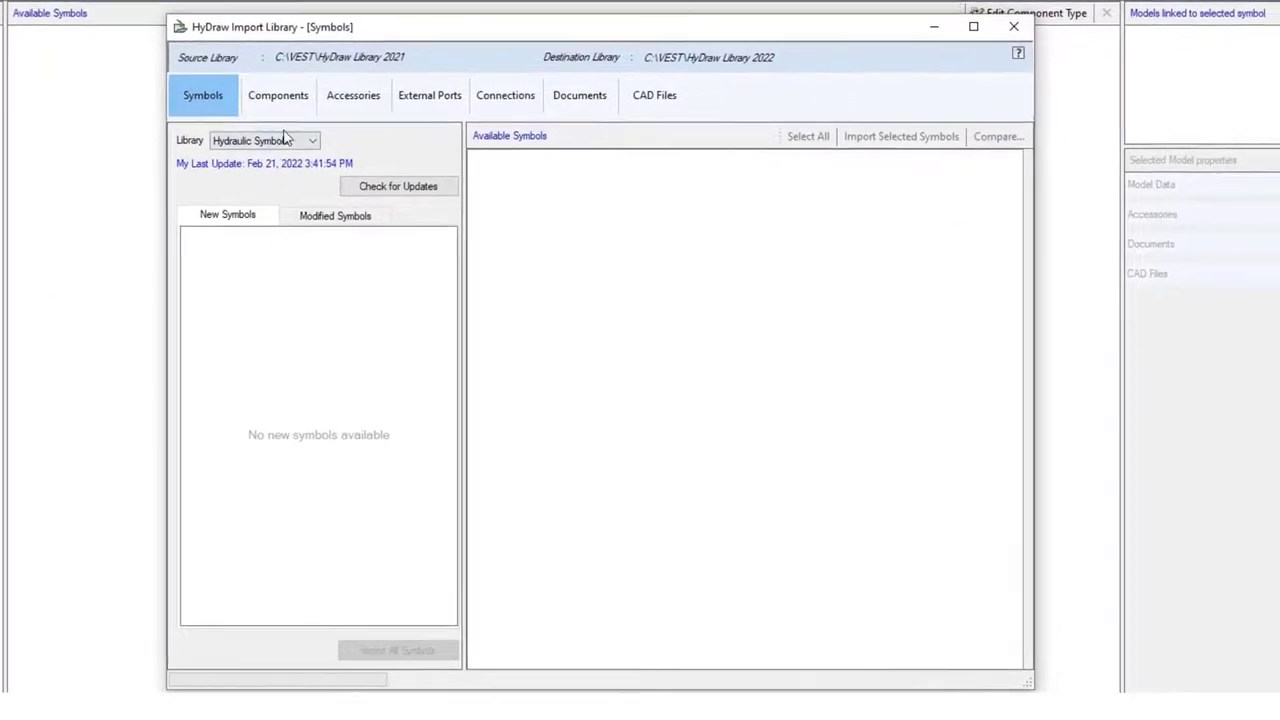
{"action": "left_click", "coordinate": [271, 104]}
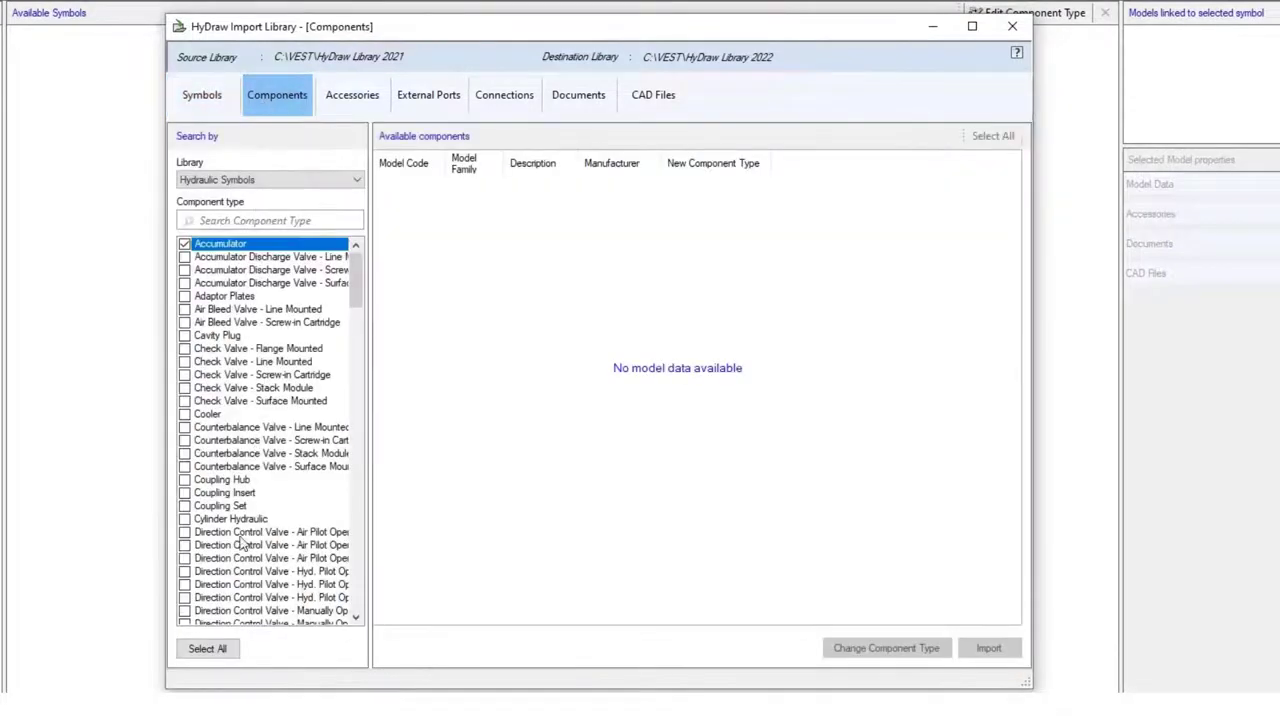
{"action": "left_click", "coordinate": [353, 95]}
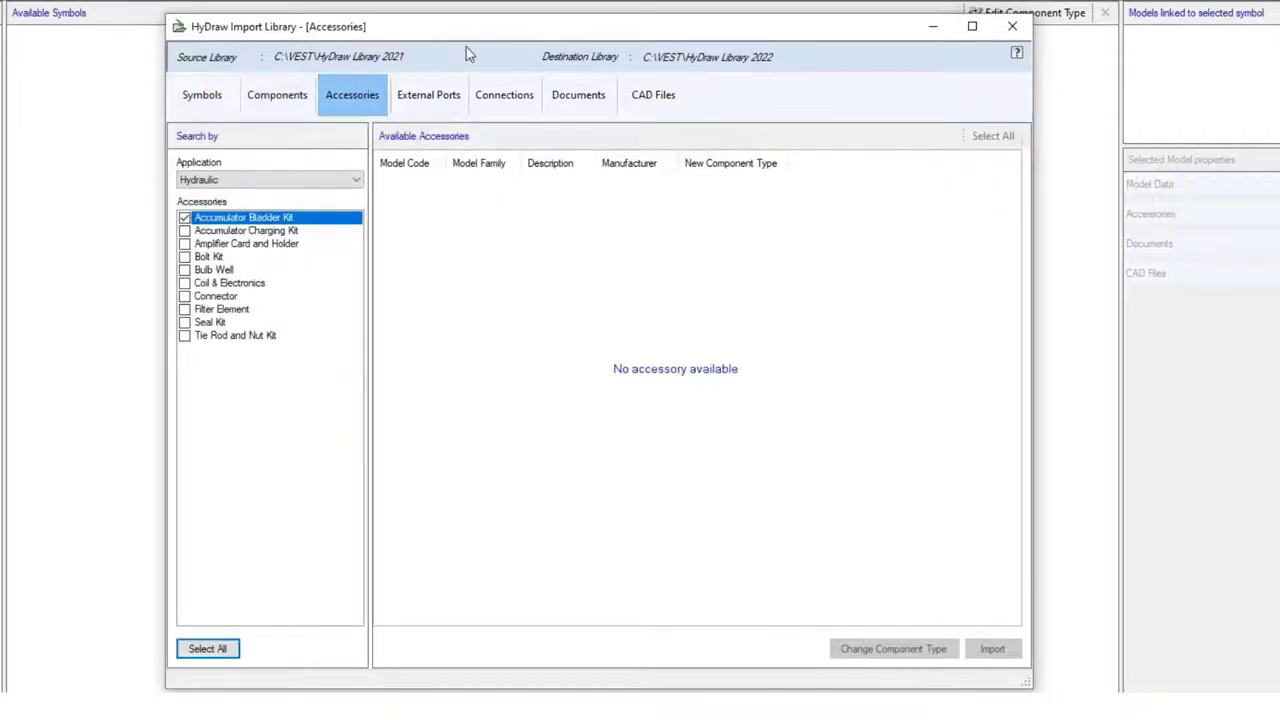
{"action": "left_click", "coordinate": [426, 102]}
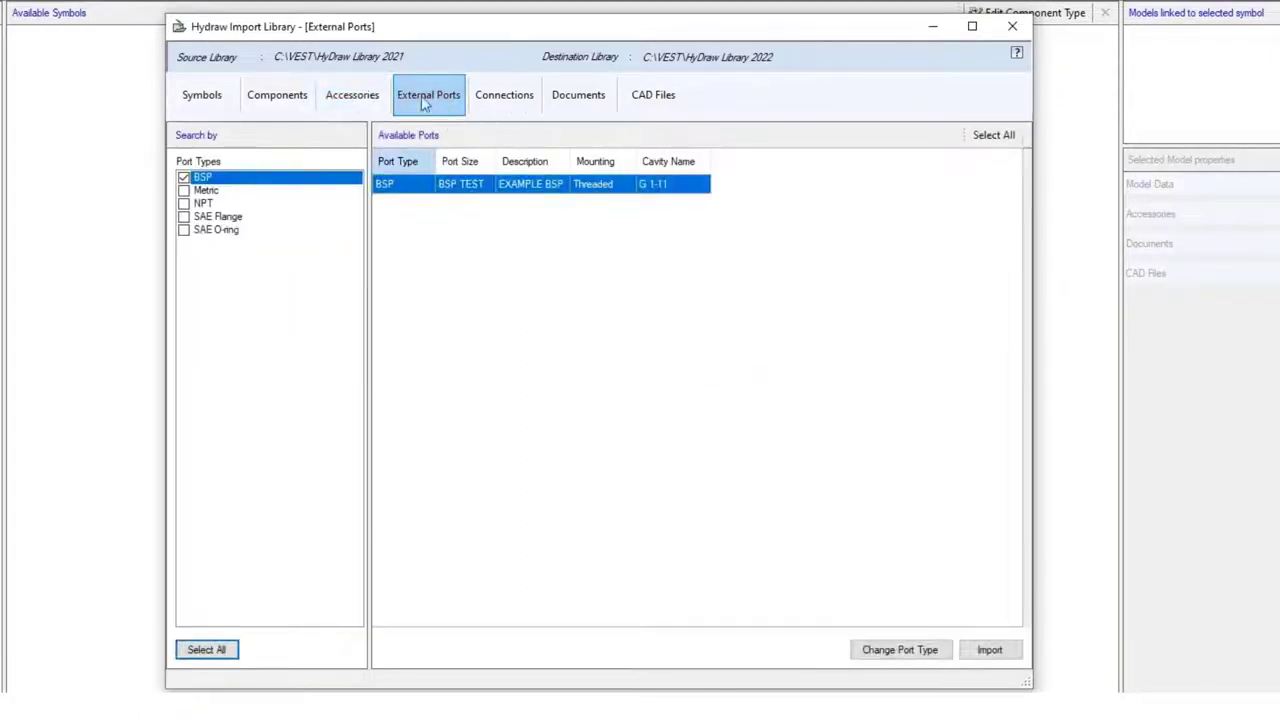
{"action": "left_click", "coordinate": [516, 104]}
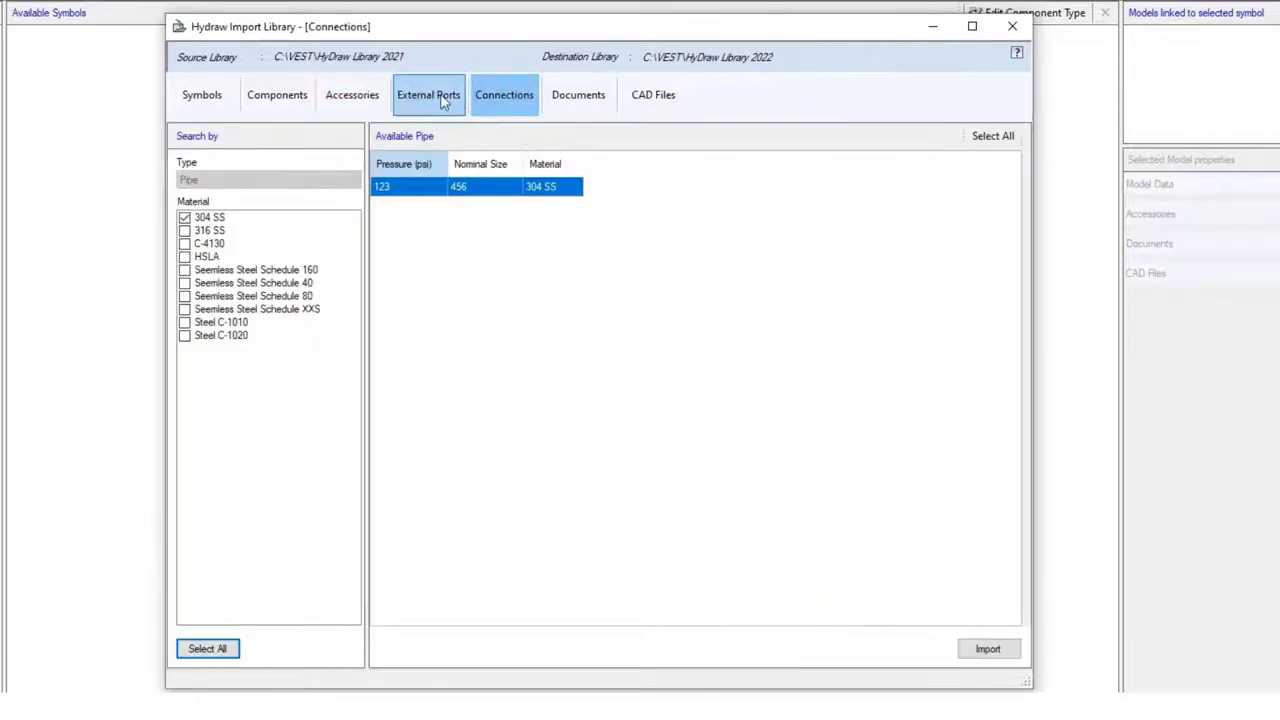
{"action": "left_click", "coordinate": [445, 103]}
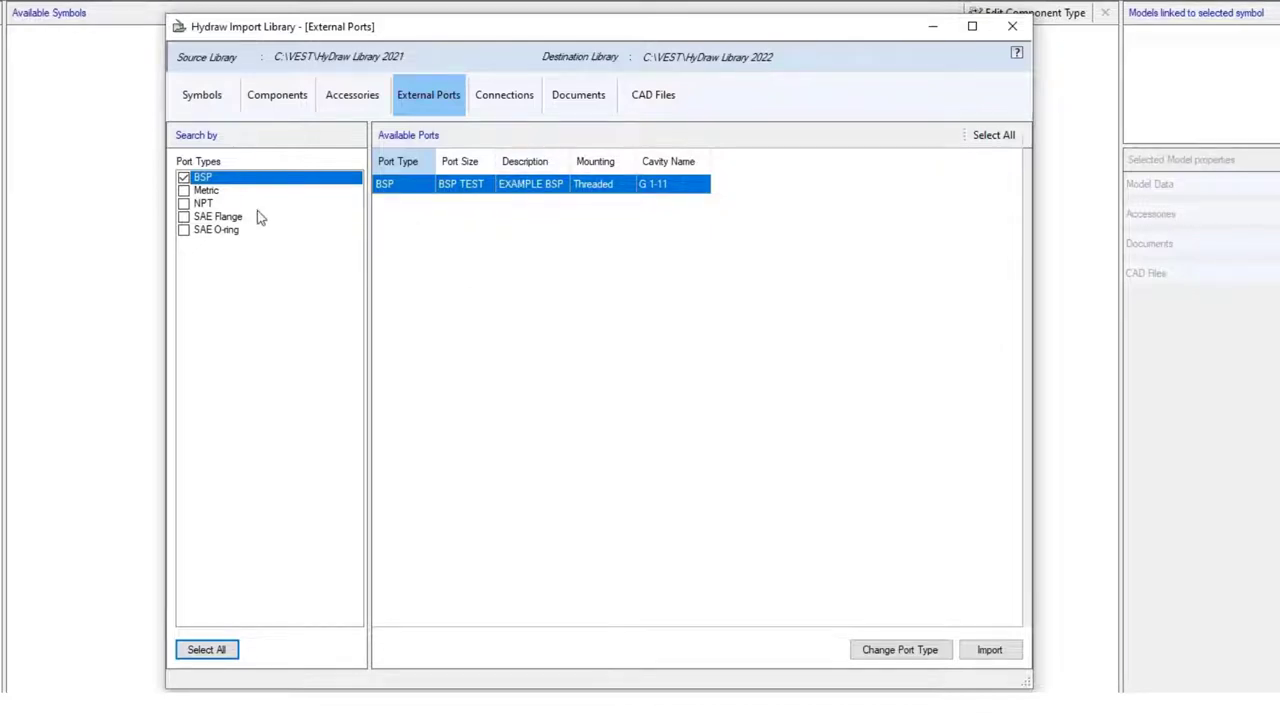
{"action": "left_click", "coordinate": [184, 190]}
Include NPT, SAE Flange and SAE O-ring port types, and import the BSP port.
{"action": "left_click", "coordinate": [184, 203]}
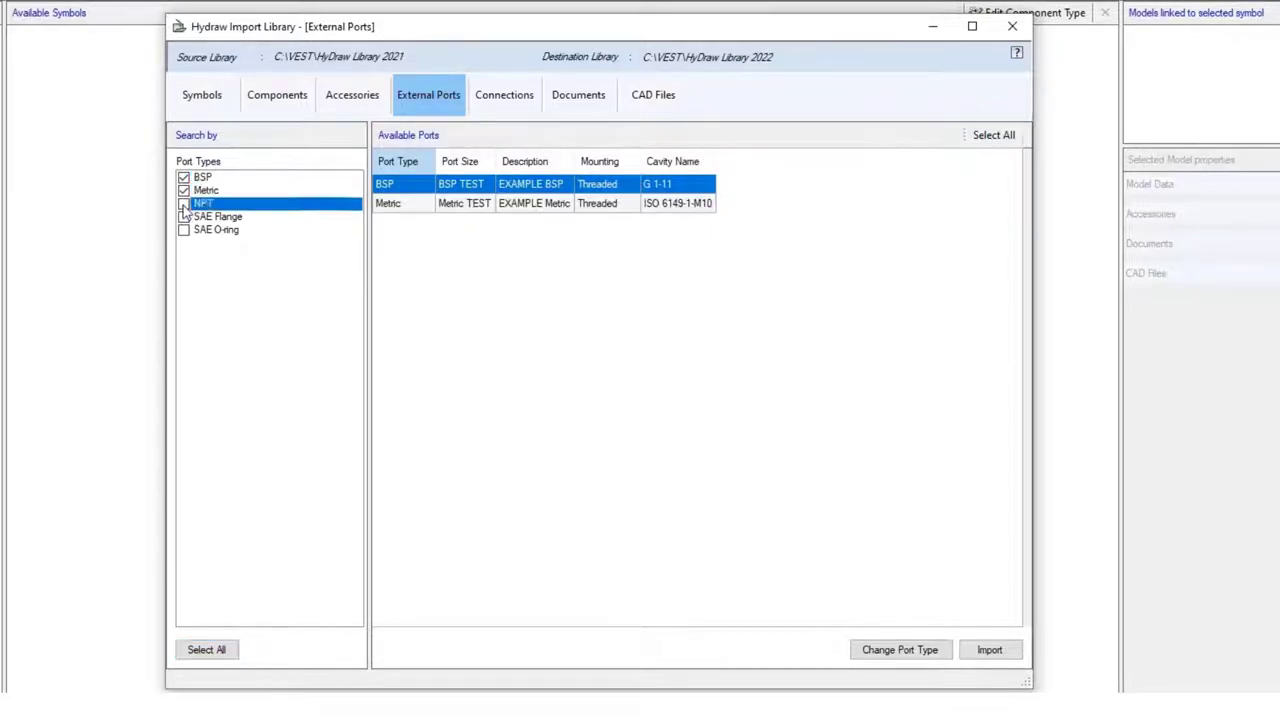
{"action": "left_click", "coordinate": [184, 216]}
{"action": "left_click", "coordinate": [184, 230]}
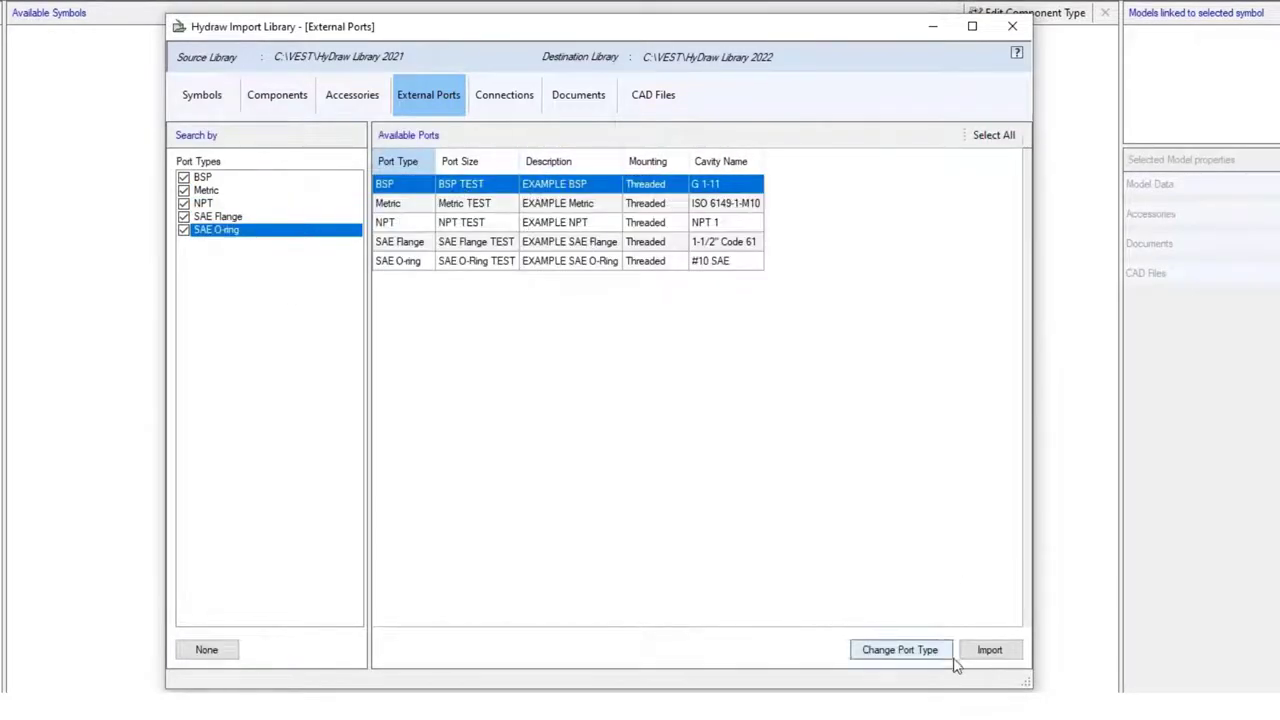
{"action": "left_click", "coordinate": [989, 650]}
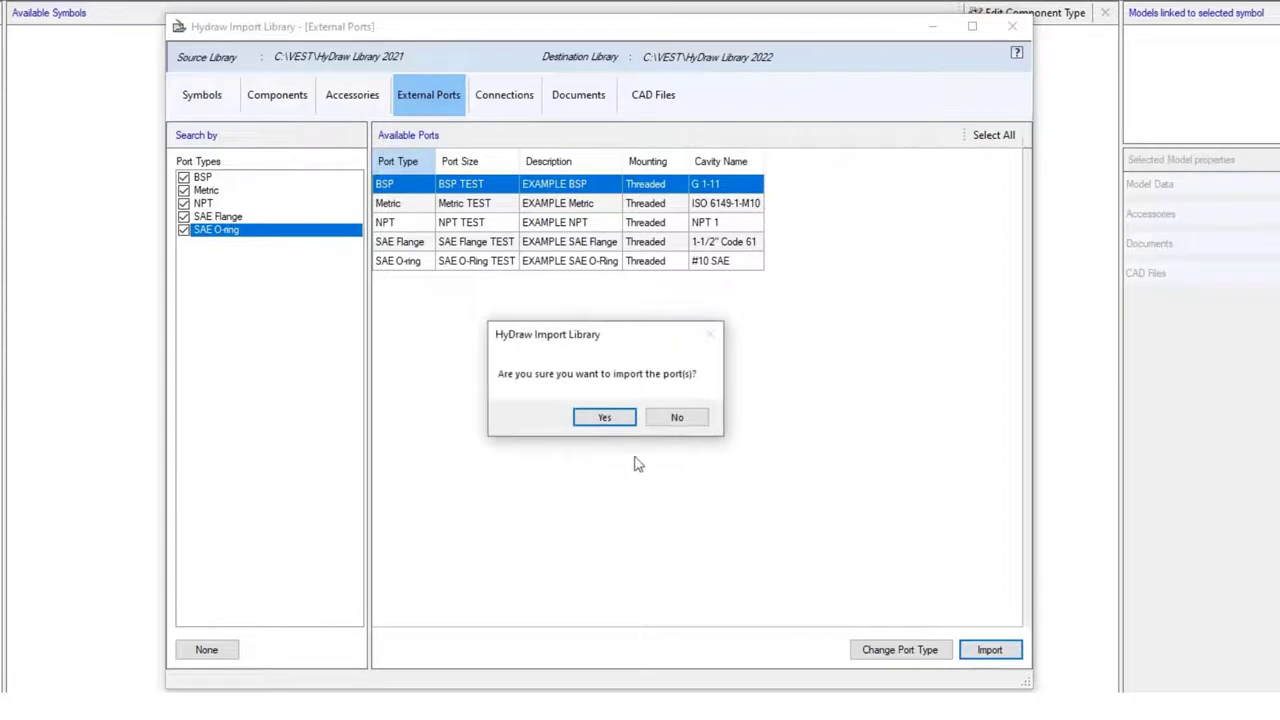
{"action": "left_click", "coordinate": [603, 418]}
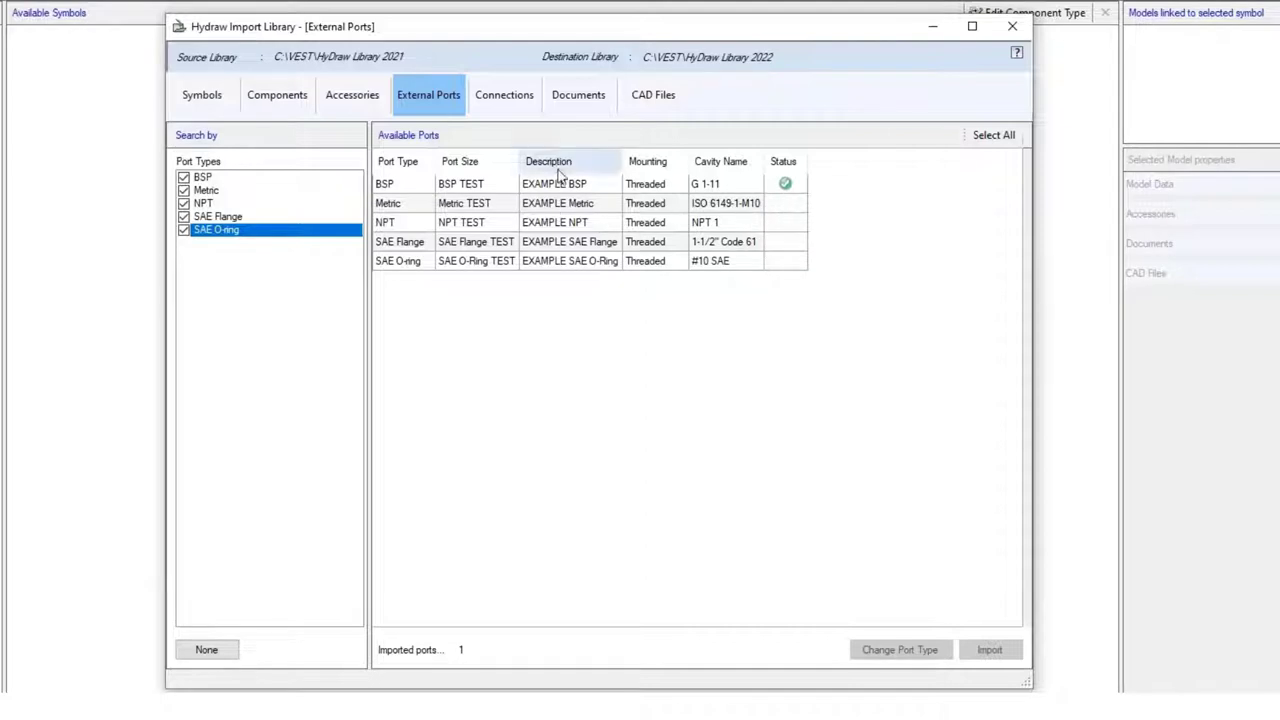
Select all five listed external ports and import the remaining ones.
{"action": "left_click", "coordinate": [597, 205]}
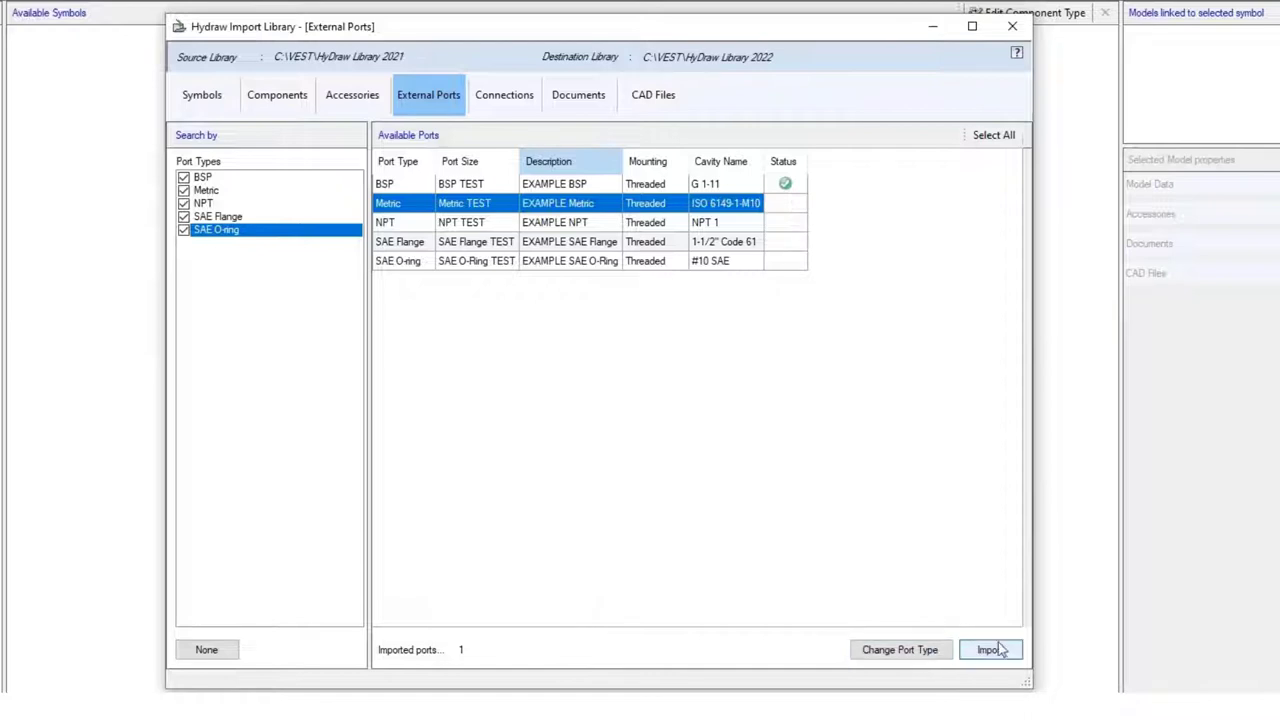
{"action": "left_click", "coordinate": [993, 135]}
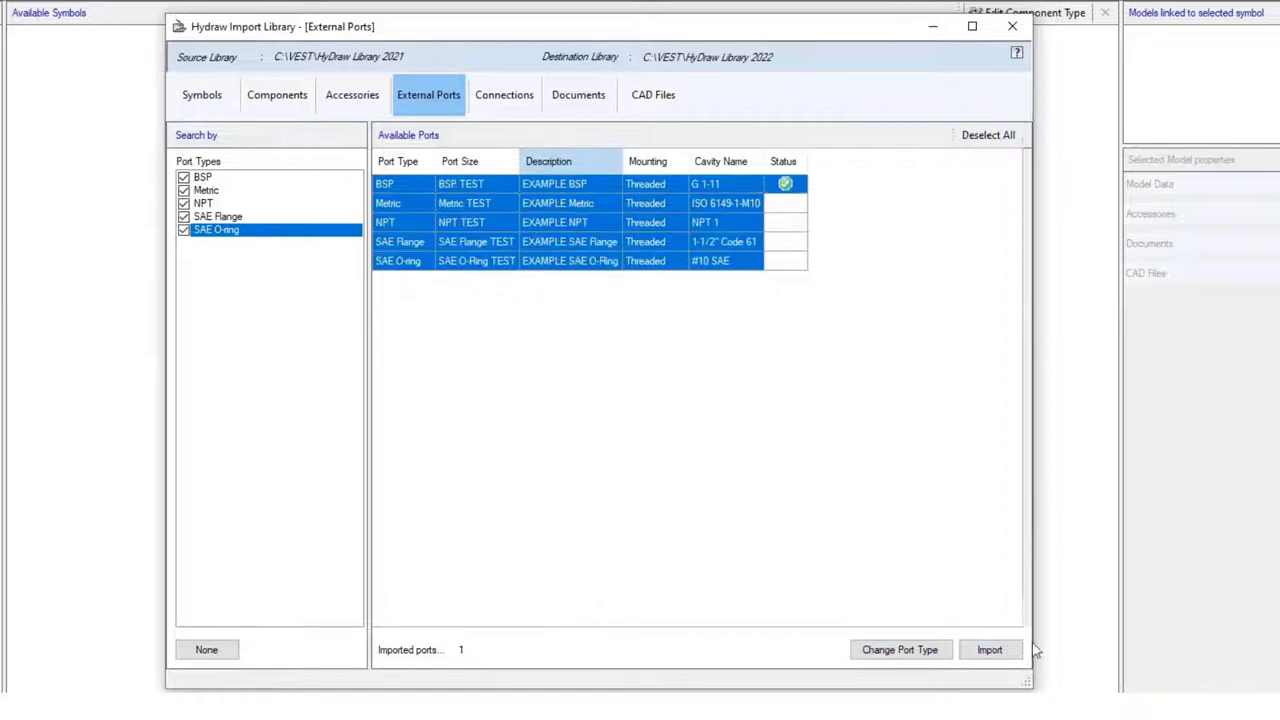
{"action": "left_click", "coordinate": [990, 651]}
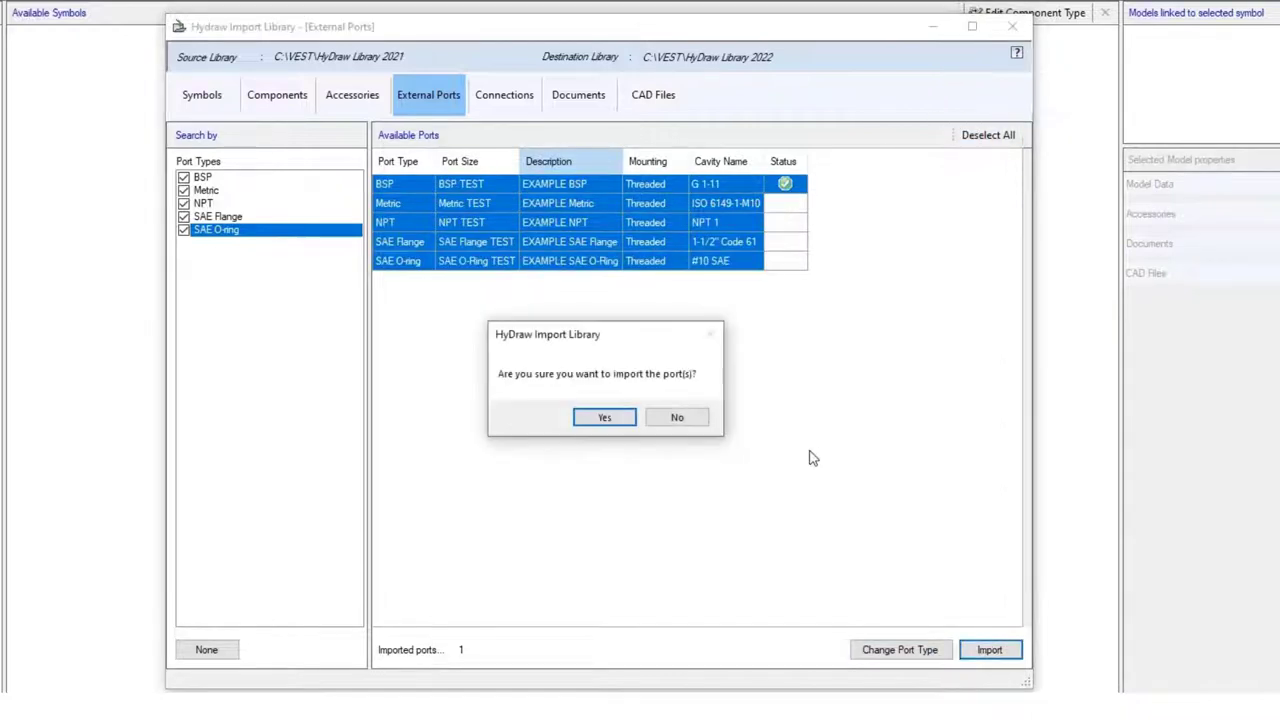
{"action": "left_click", "coordinate": [605, 419]}
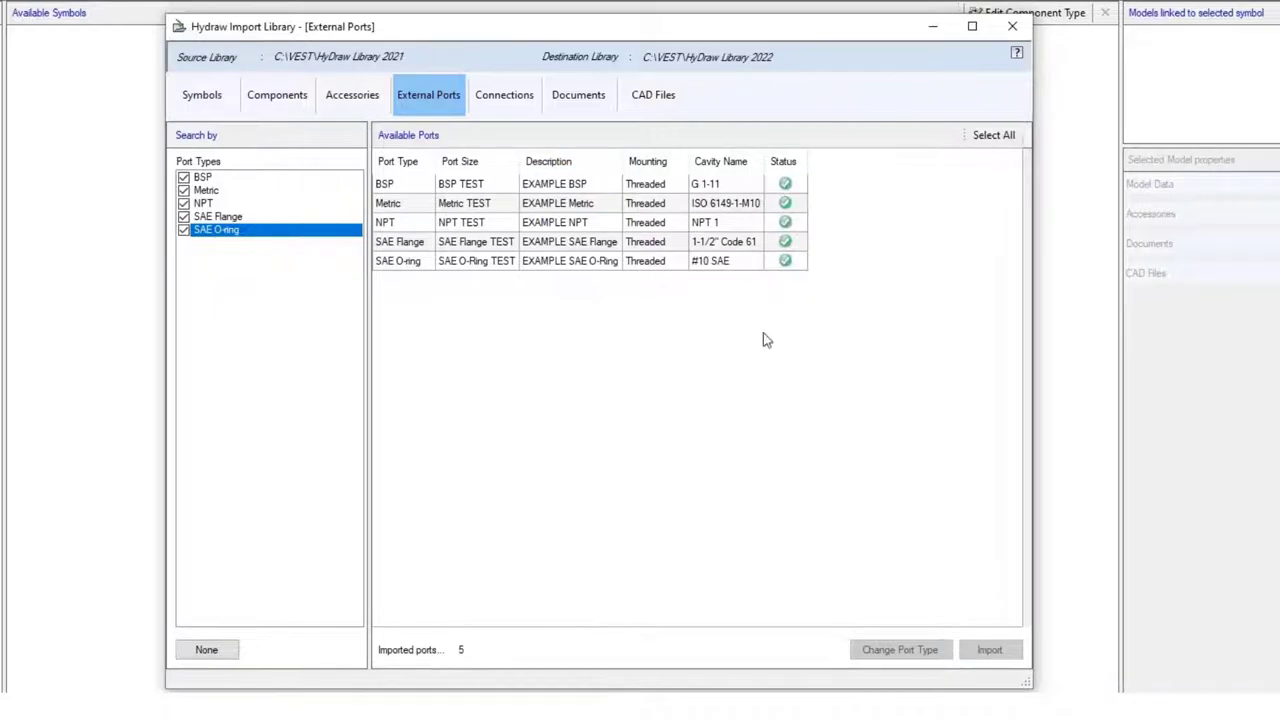
{"action": "left_click", "coordinate": [505, 95]}
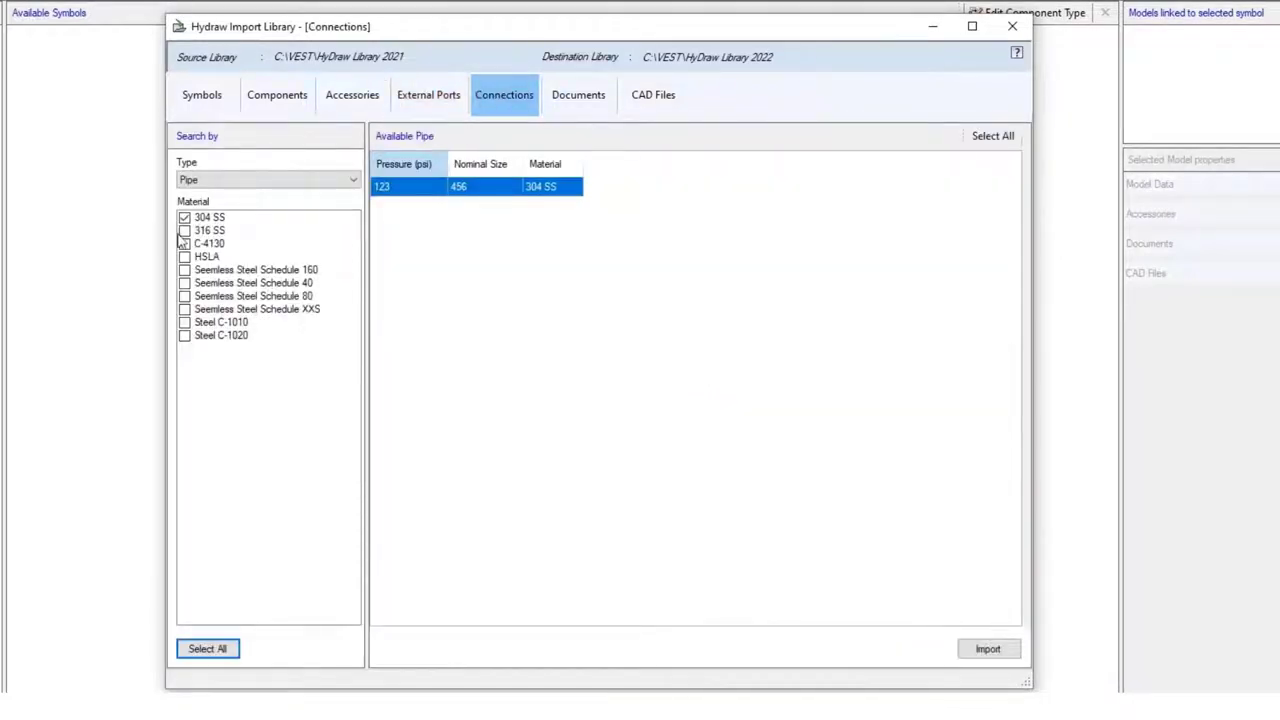
Include all pipe materials and import the 304 SS, 316 SS and C-4130 pipe connections.
{"action": "left_click", "coordinate": [206, 649]}
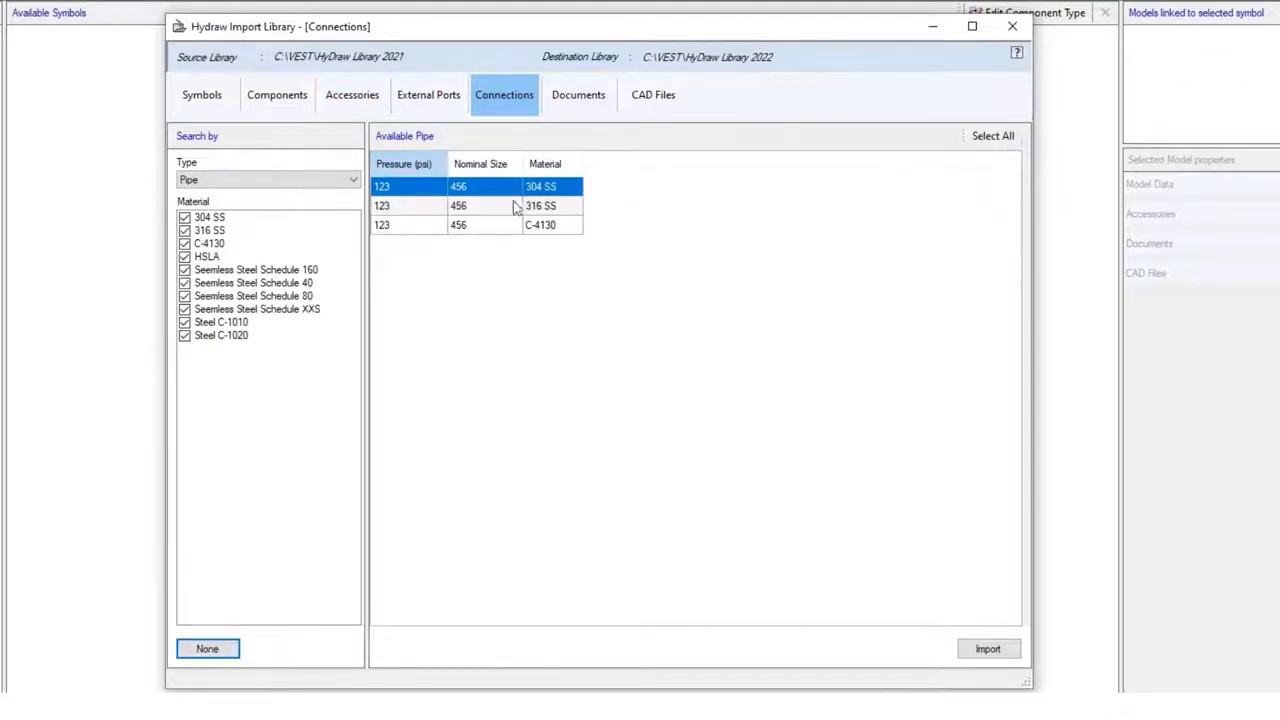
{"action": "left_click", "coordinate": [993, 137]}
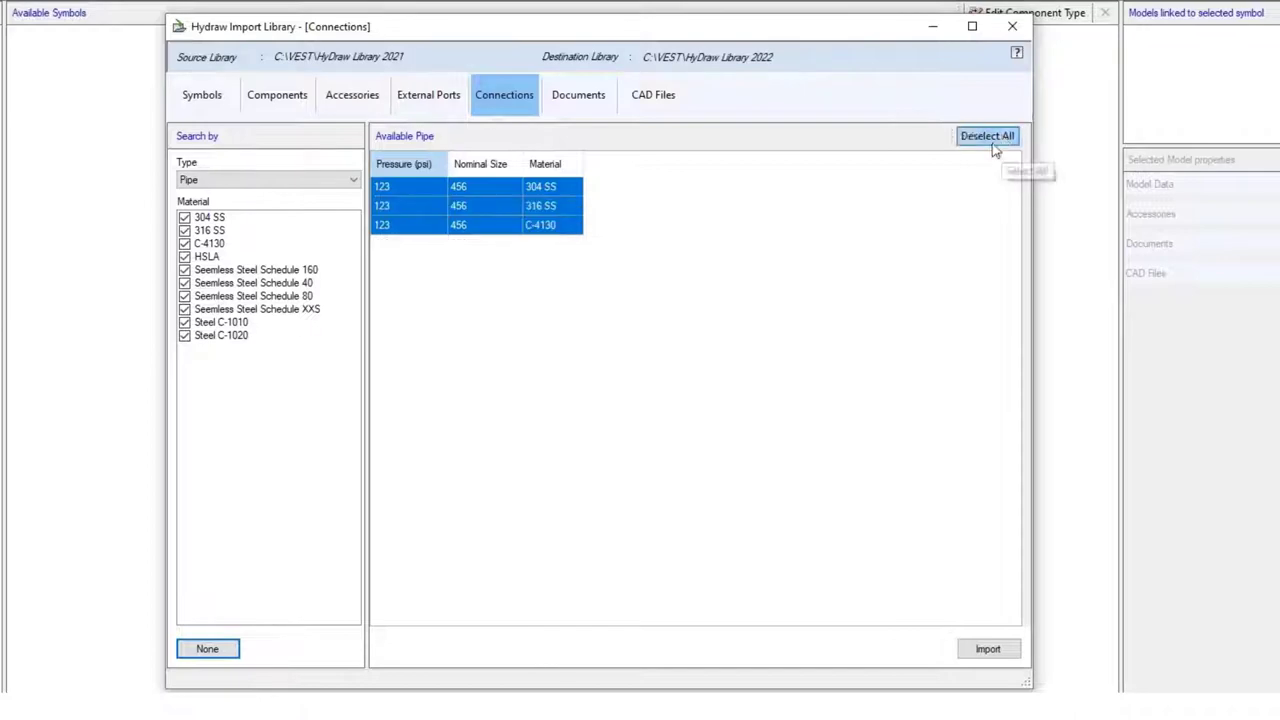
{"action": "left_click", "coordinate": [988, 650]}
{"action": "left_click", "coordinate": [634, 424]}
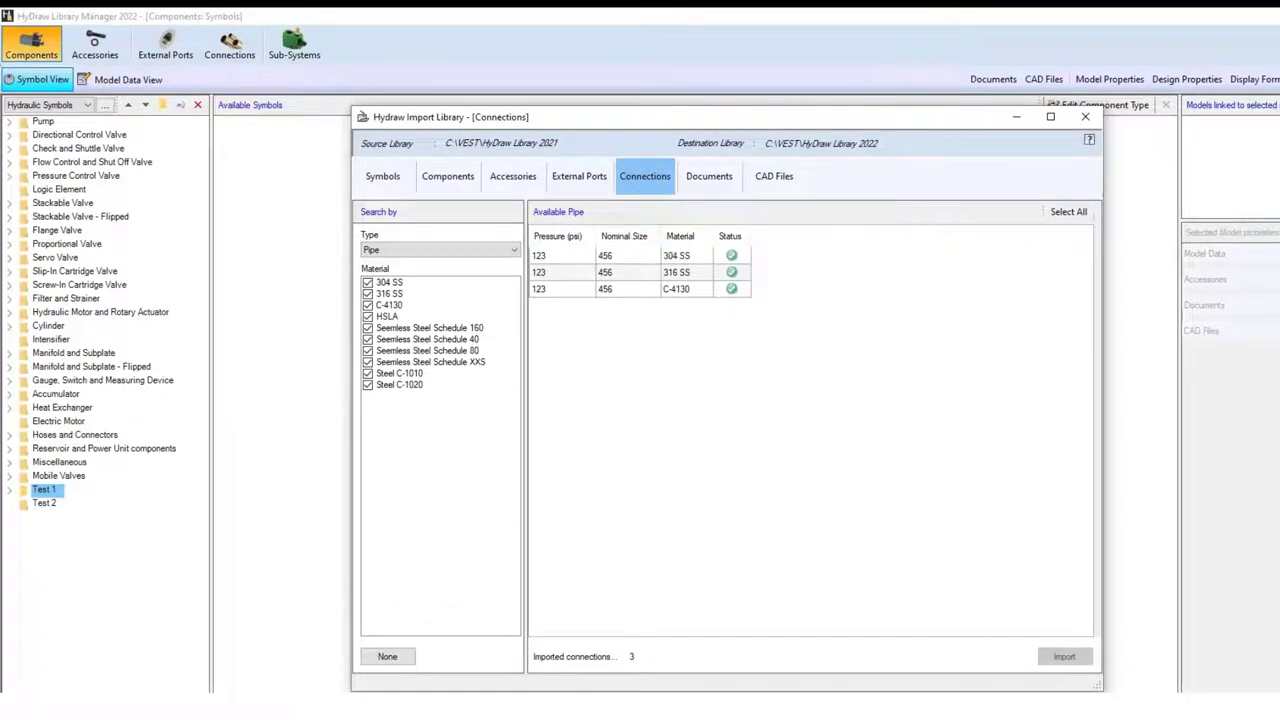
Review the BSP TEST, Metric TEST, Metric 5 Example and NPT TEST external ports, then show Connections.
{"action": "key", "text": "Escape"}
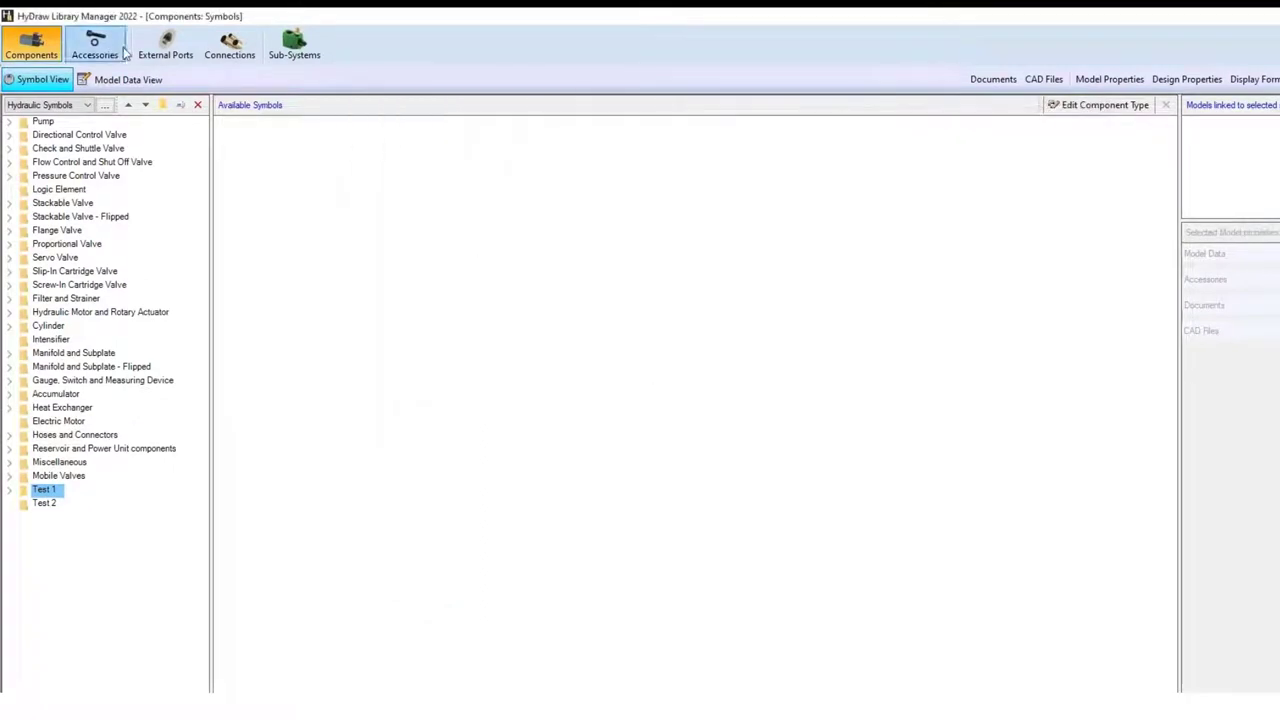
{"action": "left_click", "coordinate": [165, 45]}
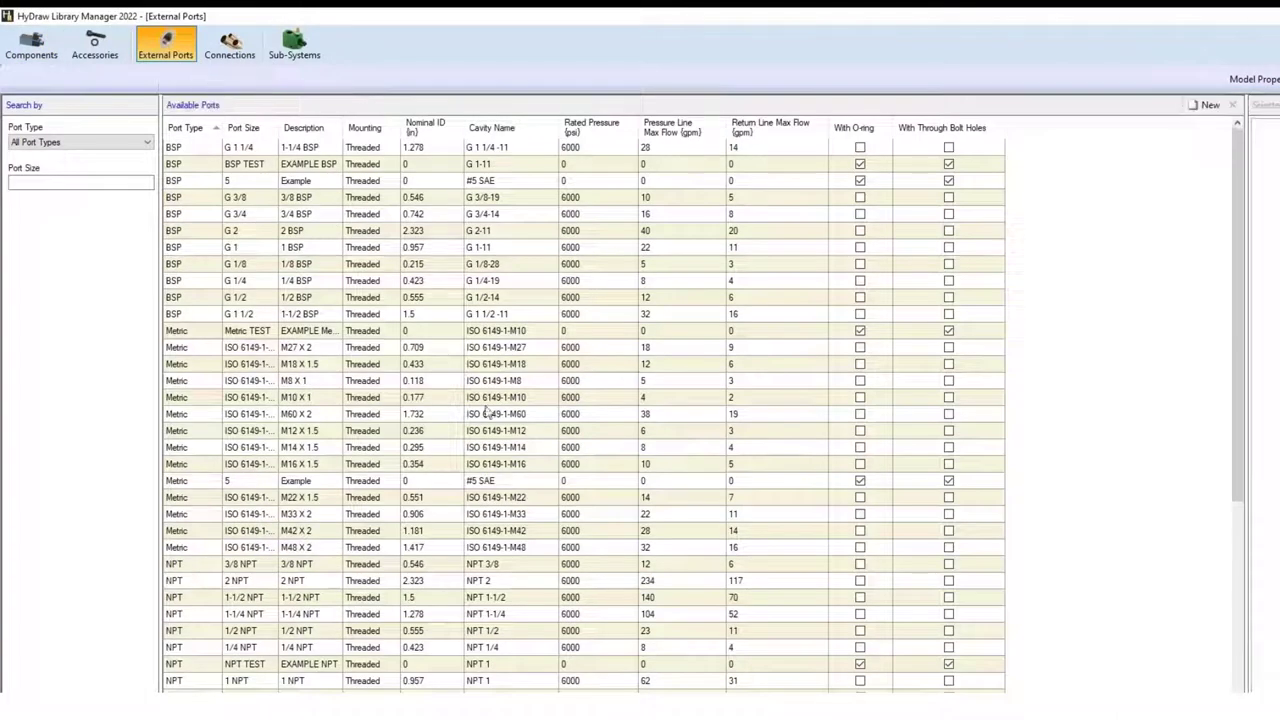
{"action": "left_click", "coordinate": [207, 163]}
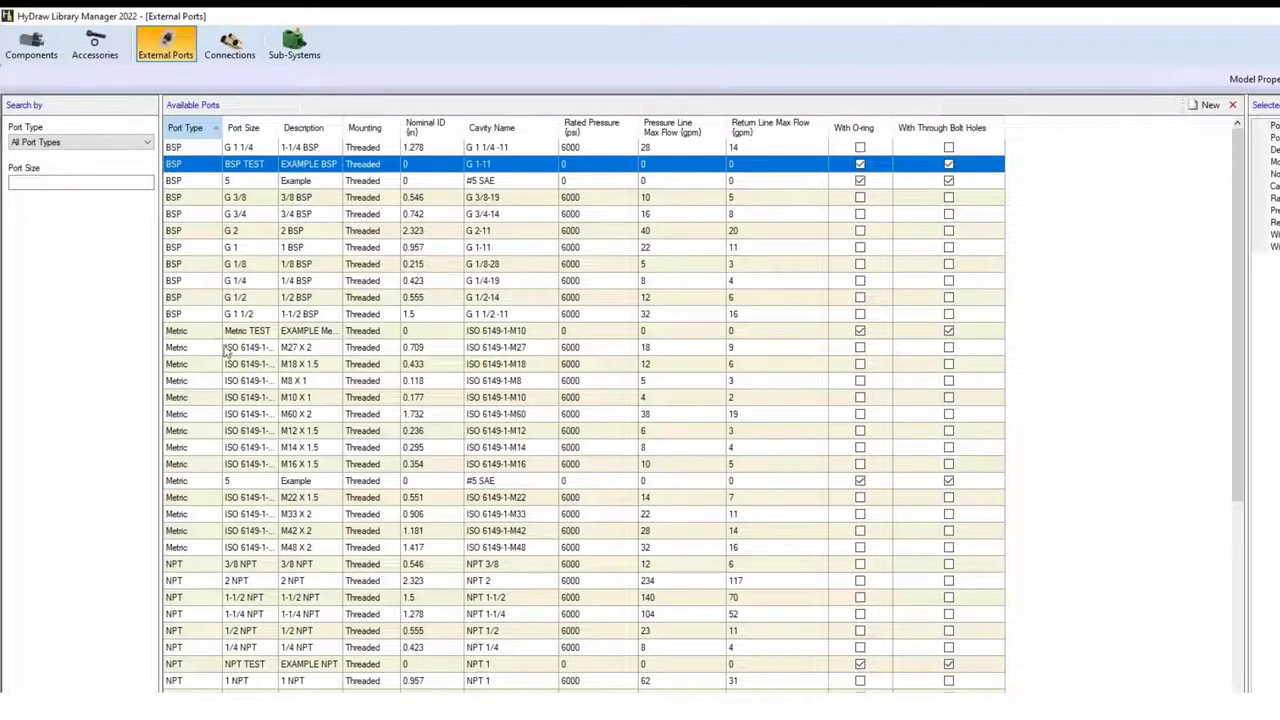
{"action": "left_click", "coordinate": [240, 333]}
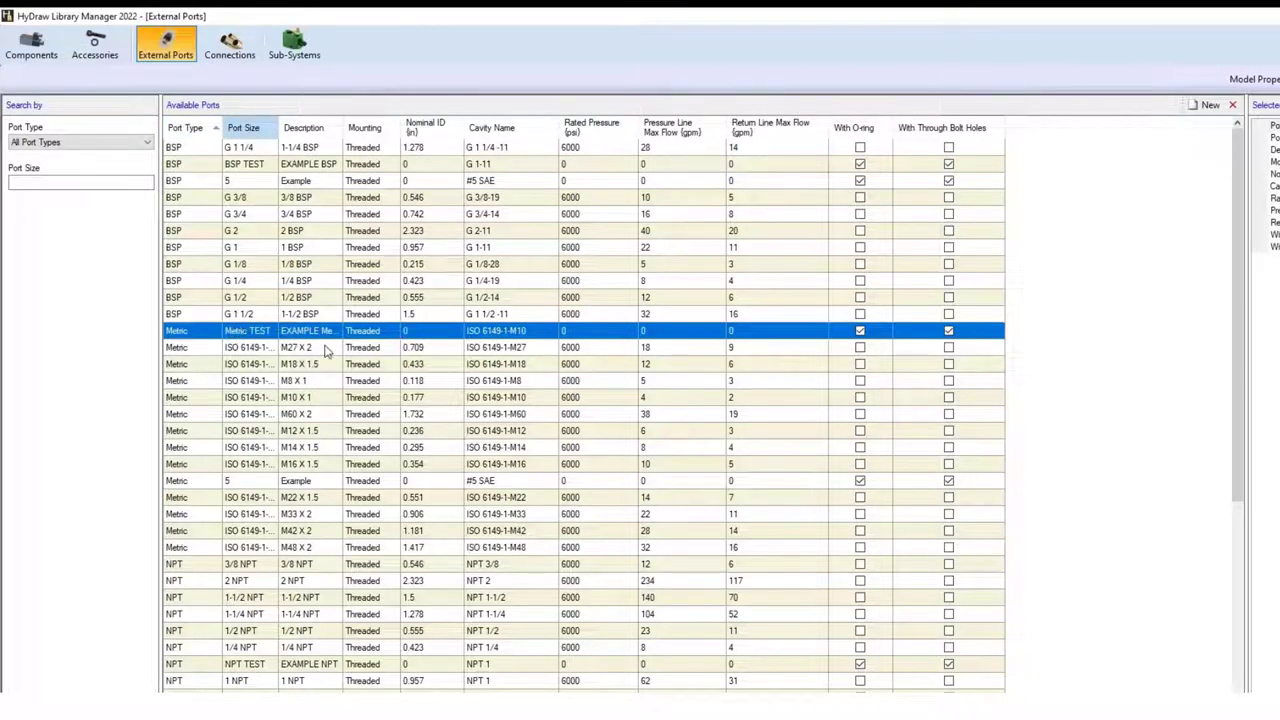
{"action": "left_click", "coordinate": [279, 483]}
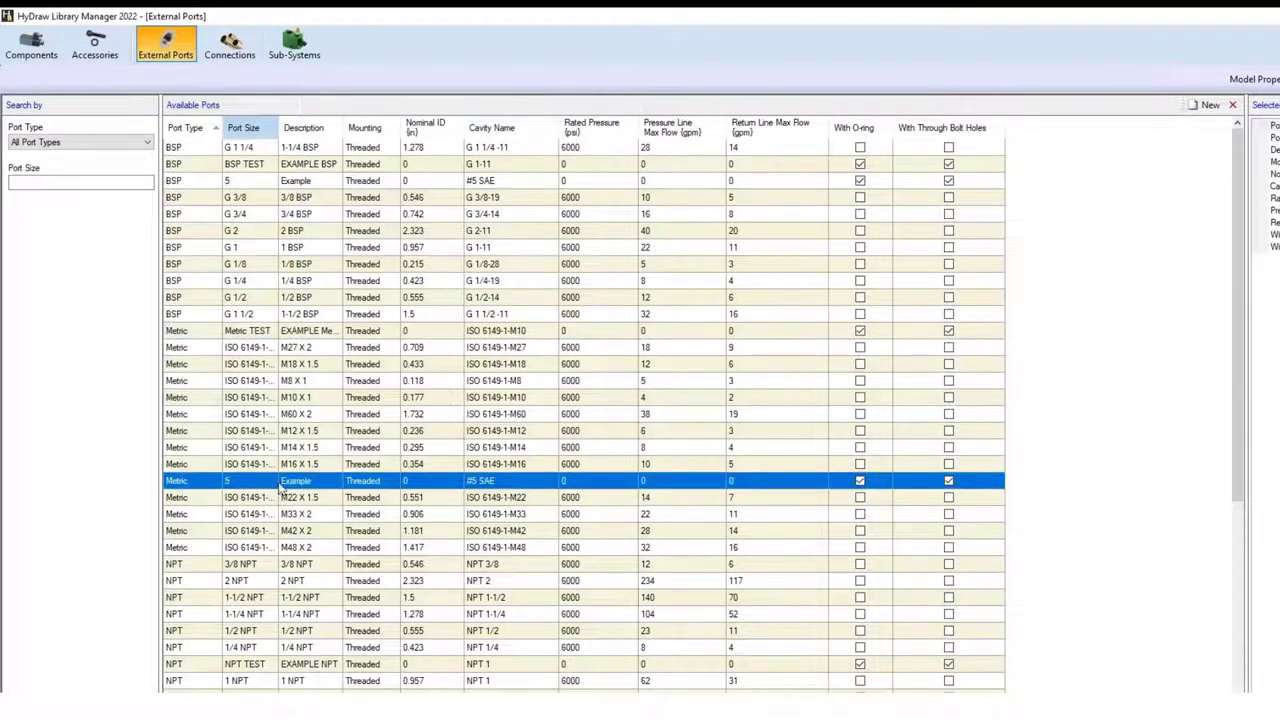
{"action": "scroll", "coordinate": [327, 560], "scroll_direction": "down", "scroll_amount": 1}
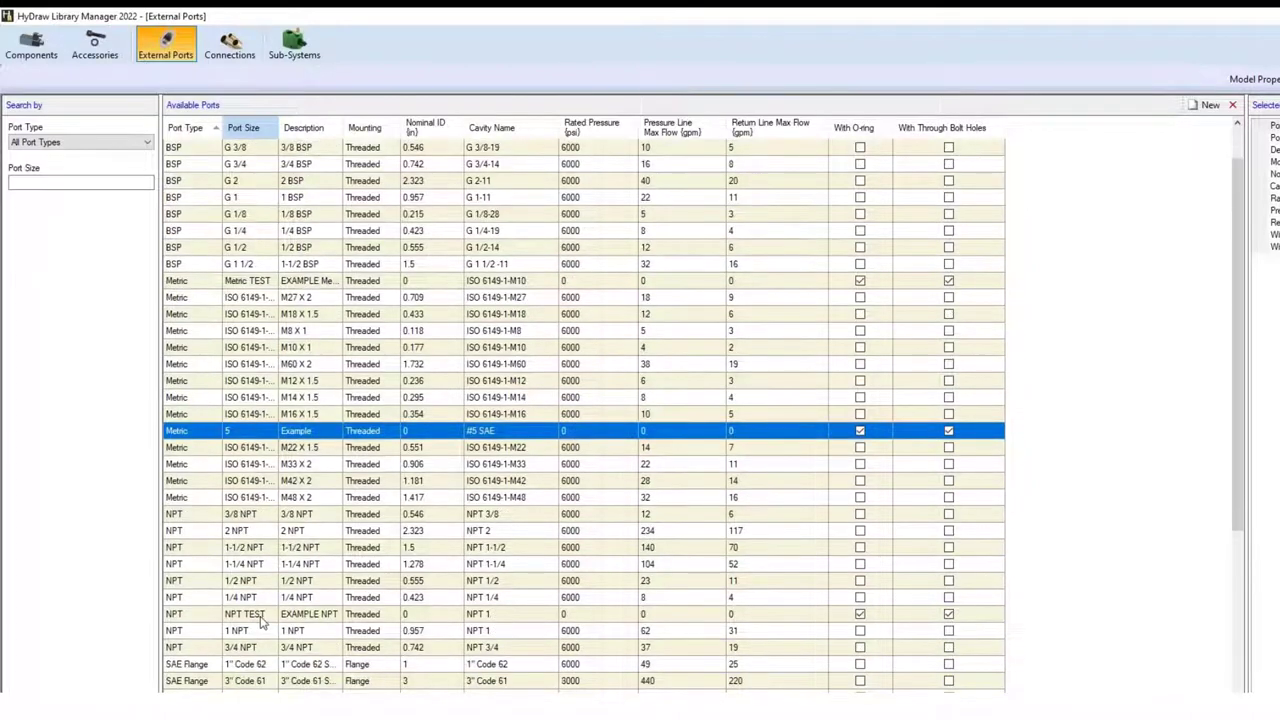
{"action": "left_click", "coordinate": [322, 614]}
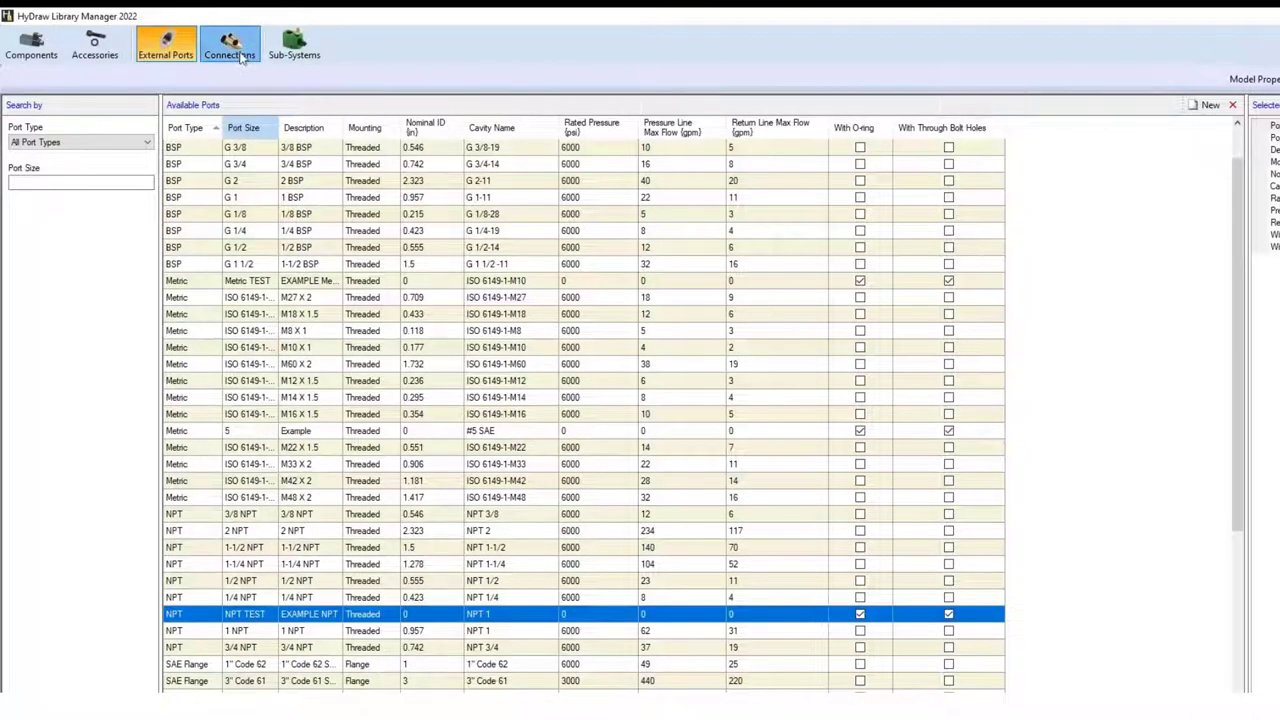
{"action": "left_click", "coordinate": [230, 45]}
Inspect the 304 SS, 316 SS and C-4130 test pipes, then bring up the application Options.
{"action": "left_click", "coordinate": [248, 152]}
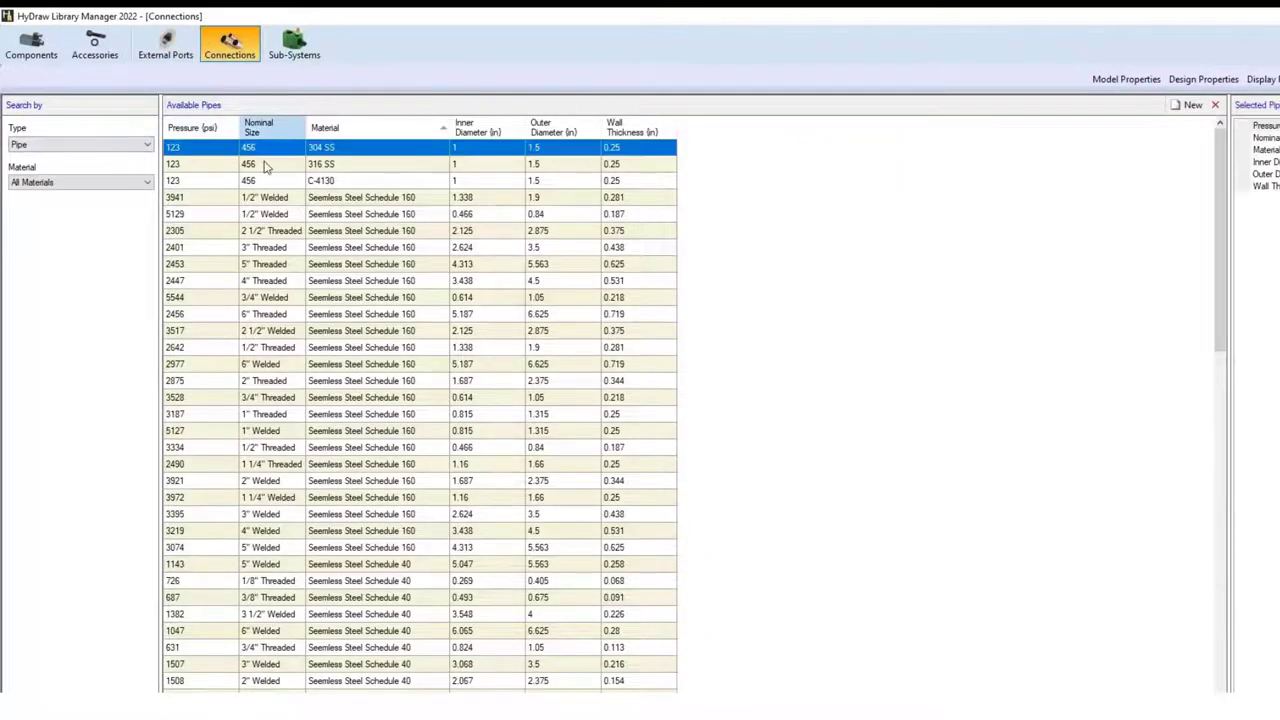
{"action": "left_click", "coordinate": [268, 166]}
{"action": "left_click", "coordinate": [270, 184]}
{"action": "left_click", "coordinate": [272, 150]}
{"action": "left_click", "coordinate": [272, 164]}
{"action": "left_click", "coordinate": [275, 181]}
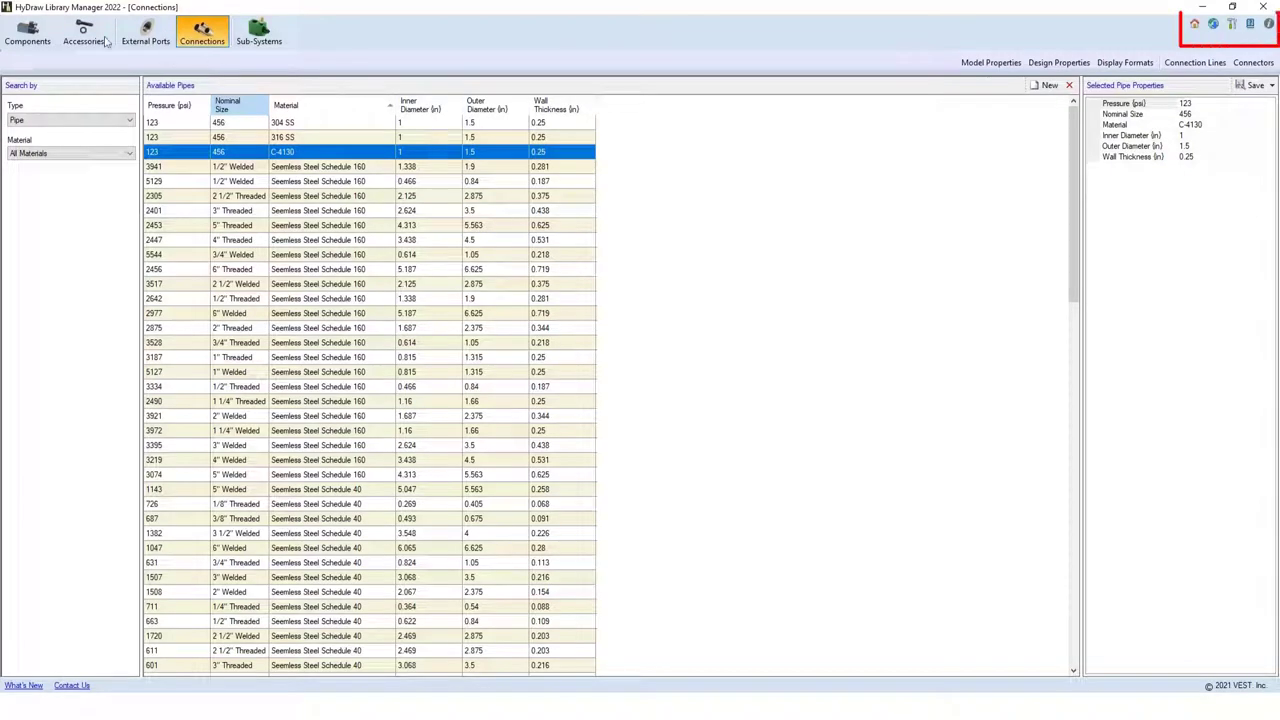
{"action": "left_click", "coordinate": [1239, 31]}
Switch the library database from MS Access to MS SQL using database HyDrawData and confirm.
{"action": "left_click", "coordinate": [541, 197]}
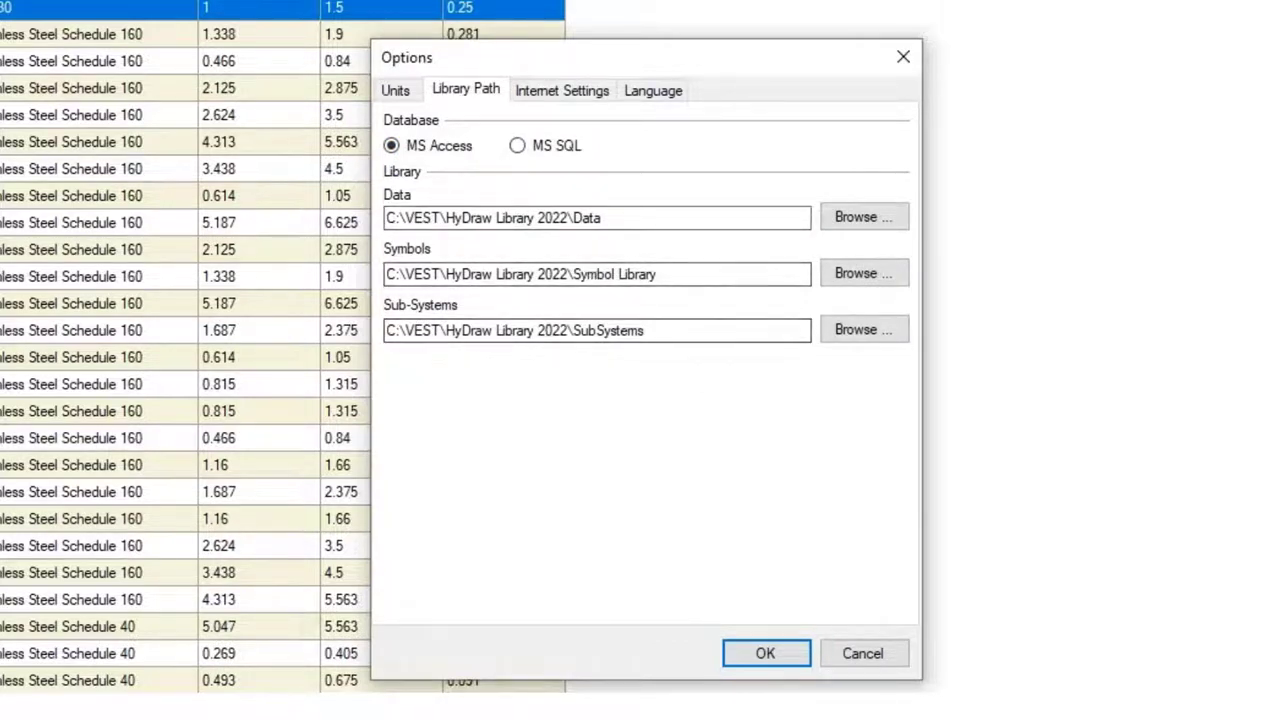
{"action": "left_click", "coordinate": [520, 148]}
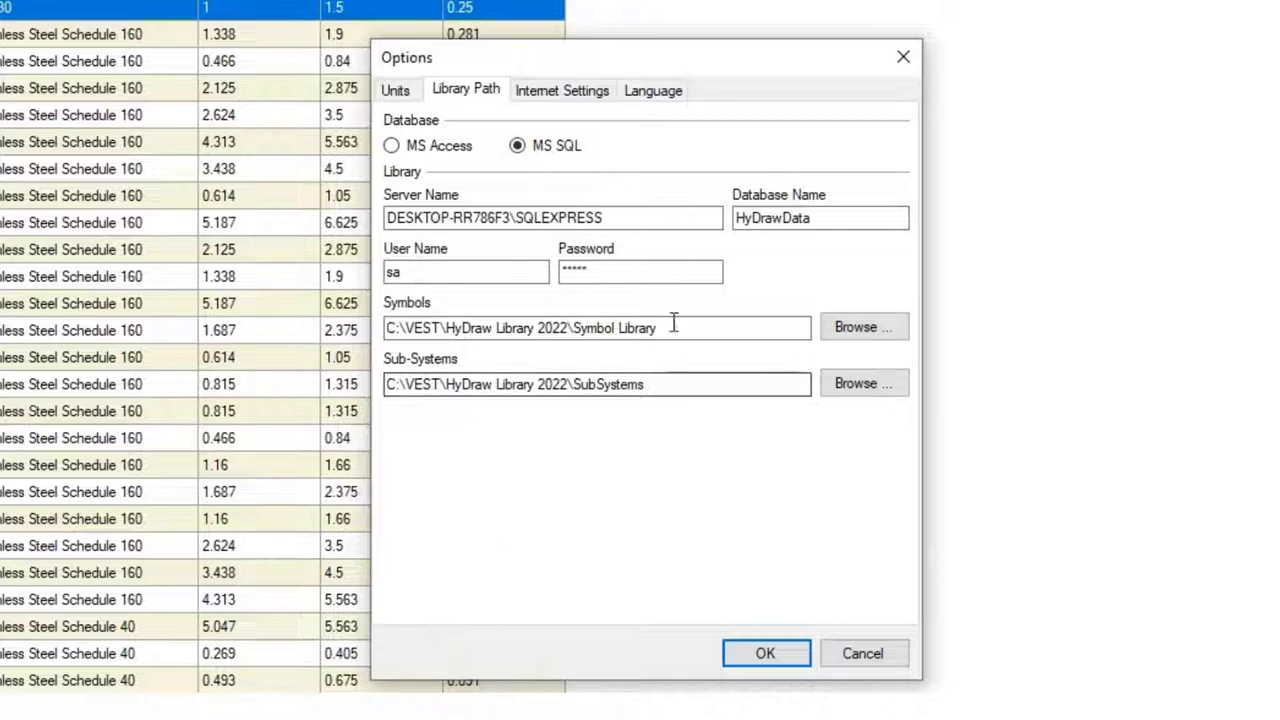
{"action": "left_click", "coordinate": [823, 219]}
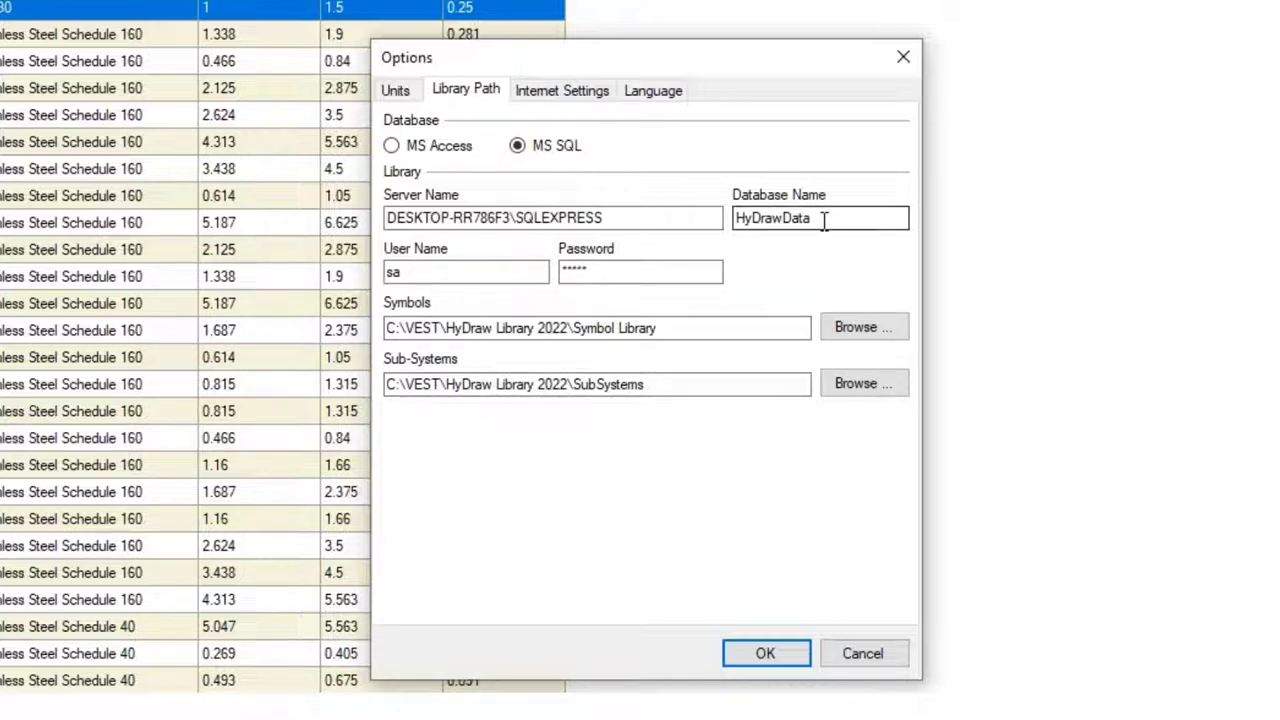
{"action": "left_click_drag", "start_coordinate": [823, 219], "coordinate": [724, 226]}
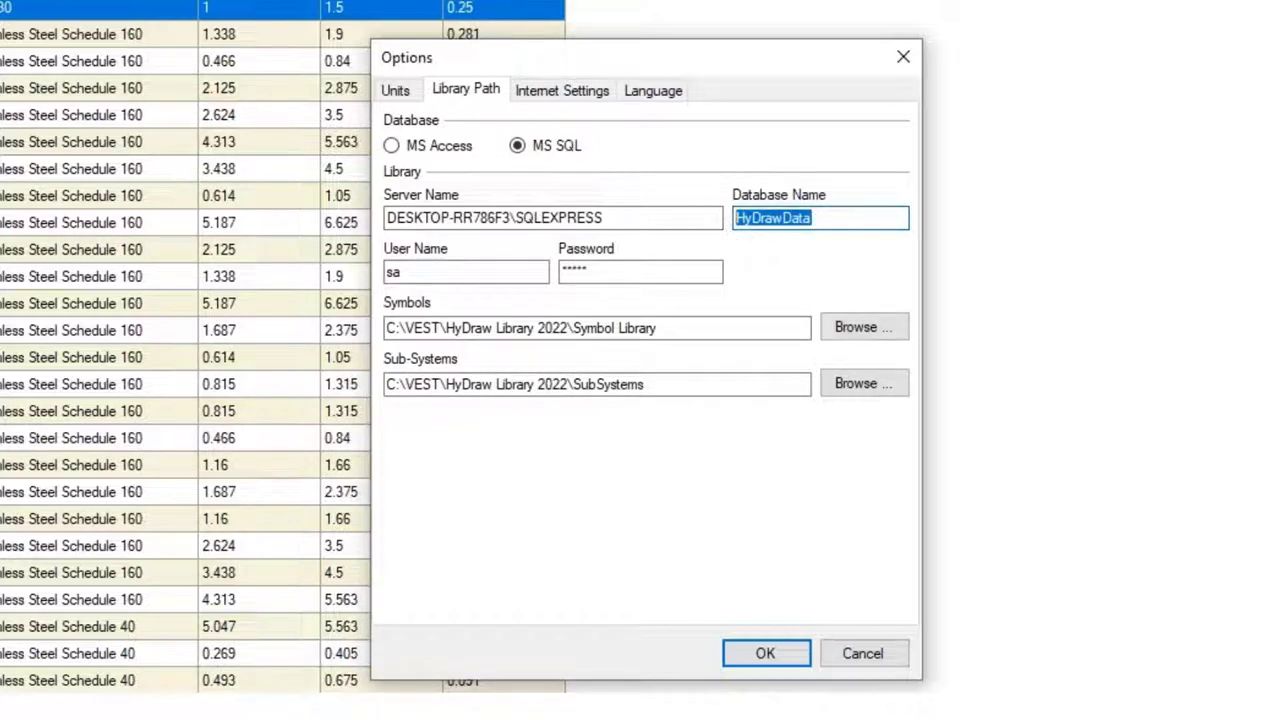
{"action": "left_click", "coordinate": [765, 655]}
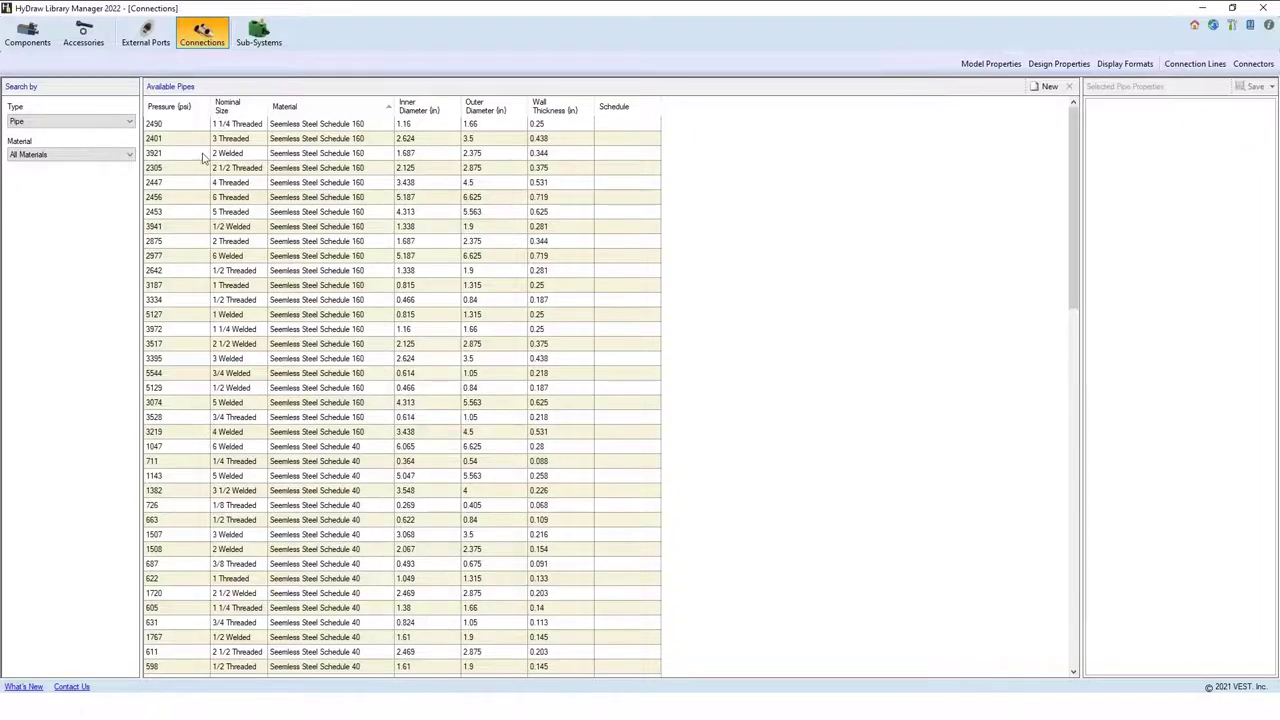
Scroll through the SQL library's Available Pipes table, then show the External Ports list.
{"action": "scroll", "coordinate": [240, 450], "scroll_direction": "down", "scroll_amount": 15}
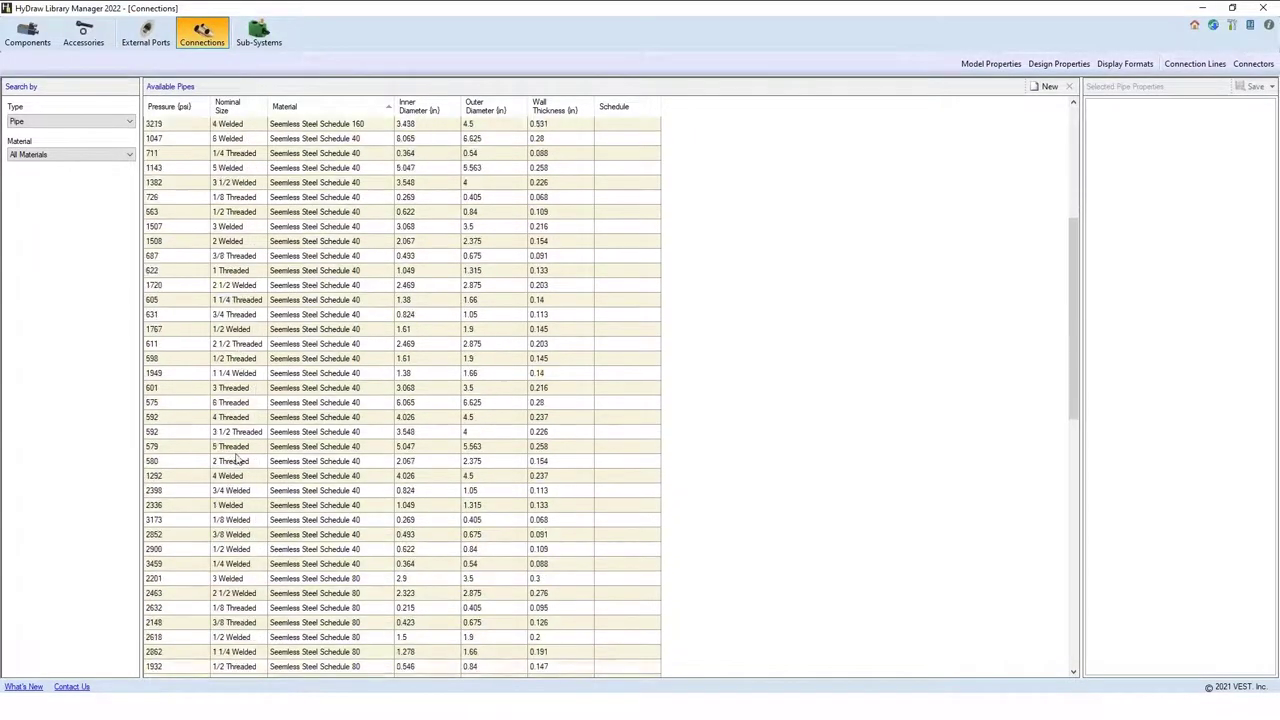
{"action": "scroll", "coordinate": [257, 465], "scroll_direction": "up", "scroll_amount": 10}
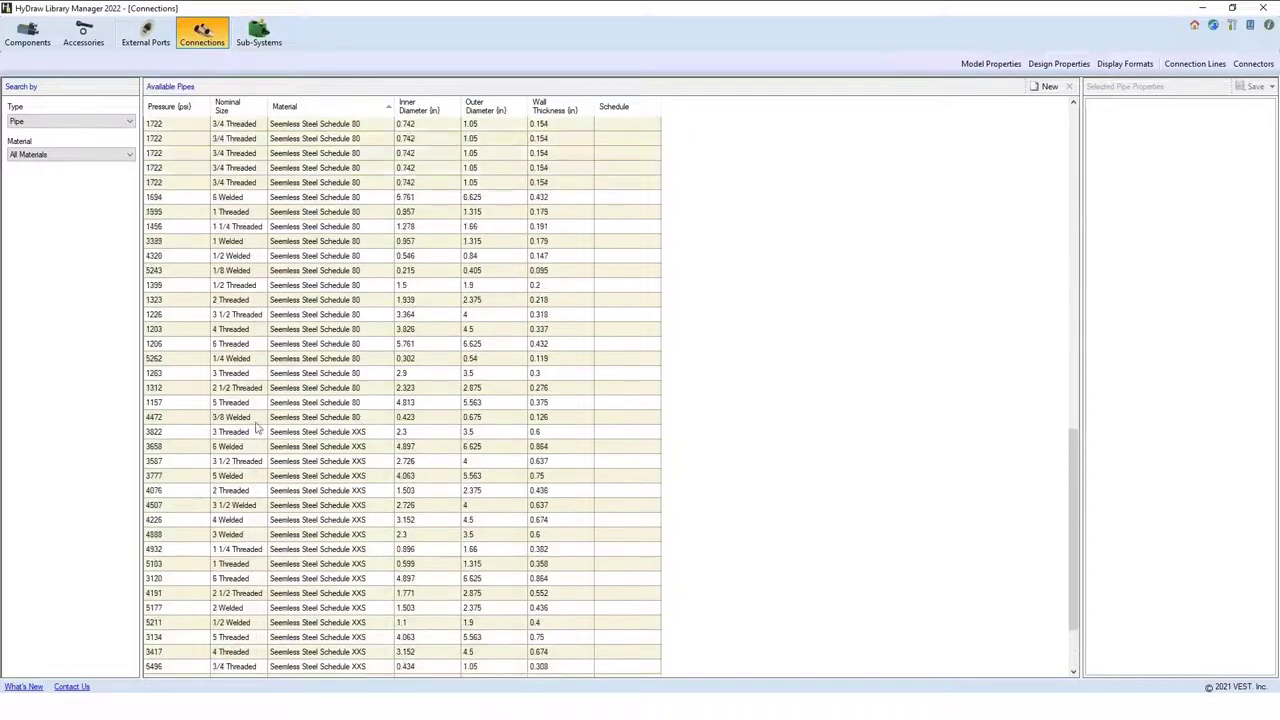
{"action": "left_click", "coordinate": [145, 35]}
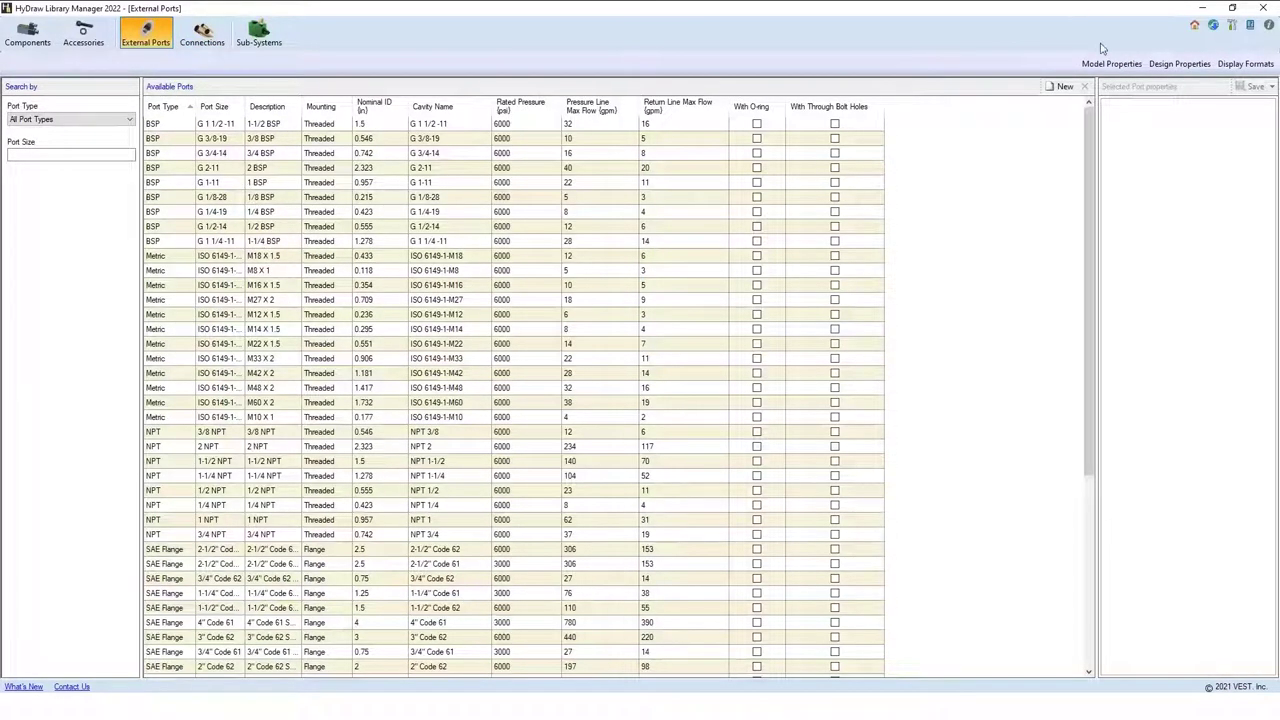
Set the library database back to MS Access, then view the C-4130 test pipe under Connections.
{"action": "left_click", "coordinate": [1232, 25]}
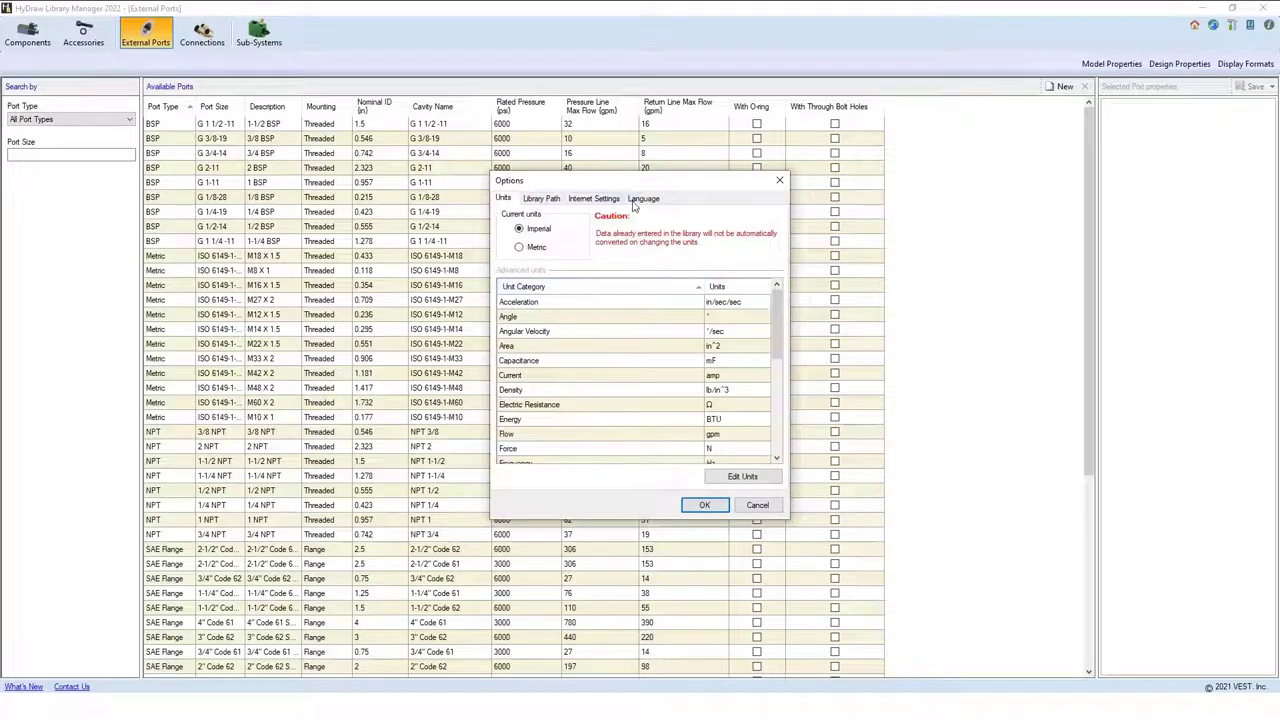
{"action": "left_click", "coordinate": [545, 199]}
{"action": "left_click", "coordinate": [501, 228]}
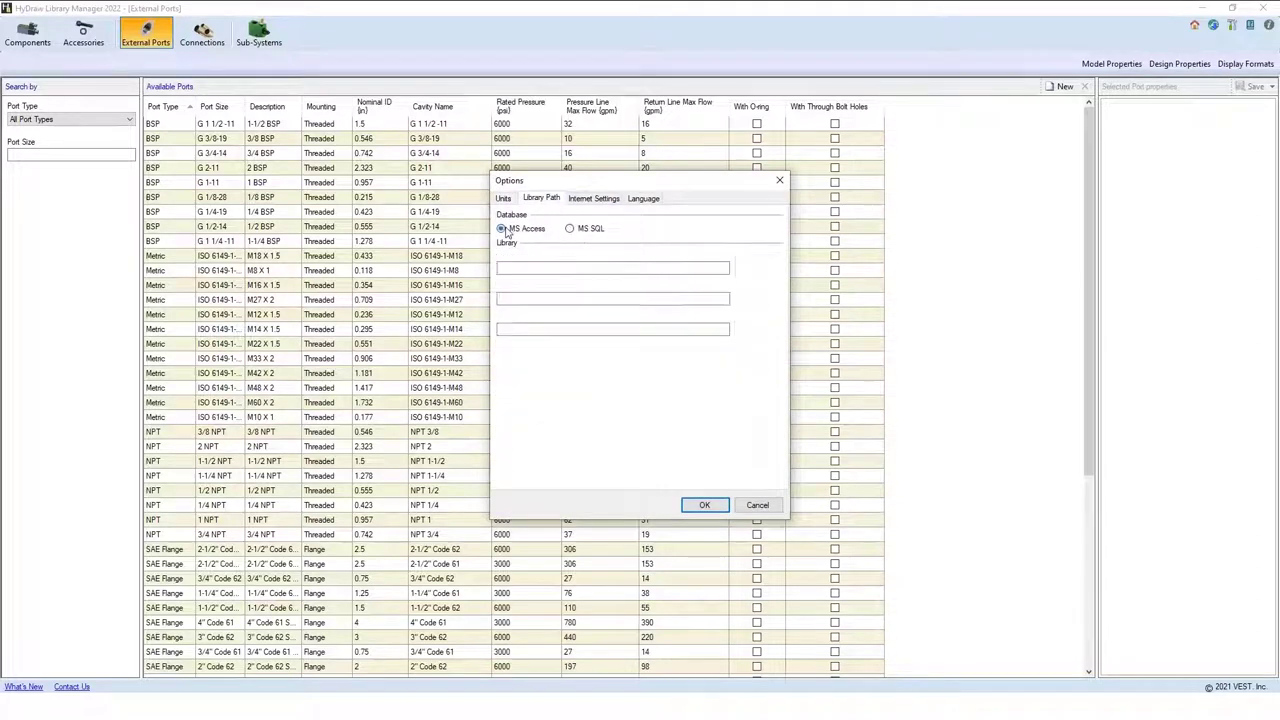
{"action": "left_click", "coordinate": [700, 507]}
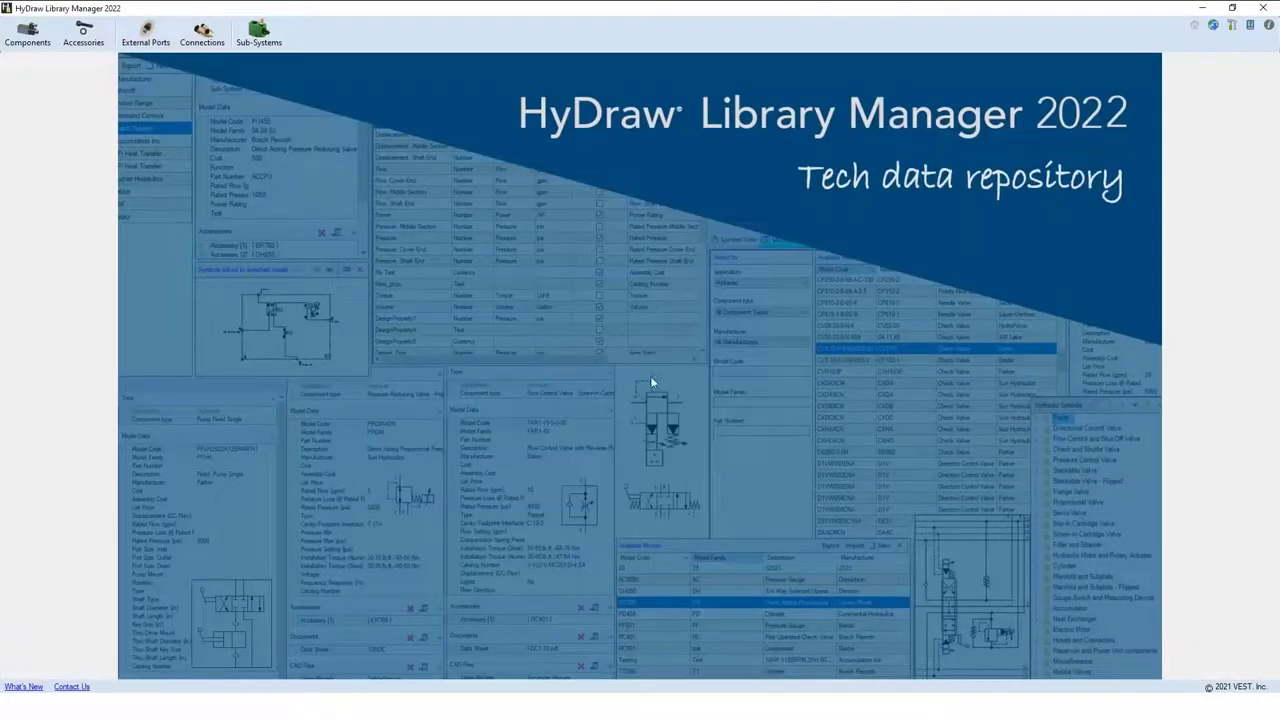
{"action": "left_click", "coordinate": [202, 35]}
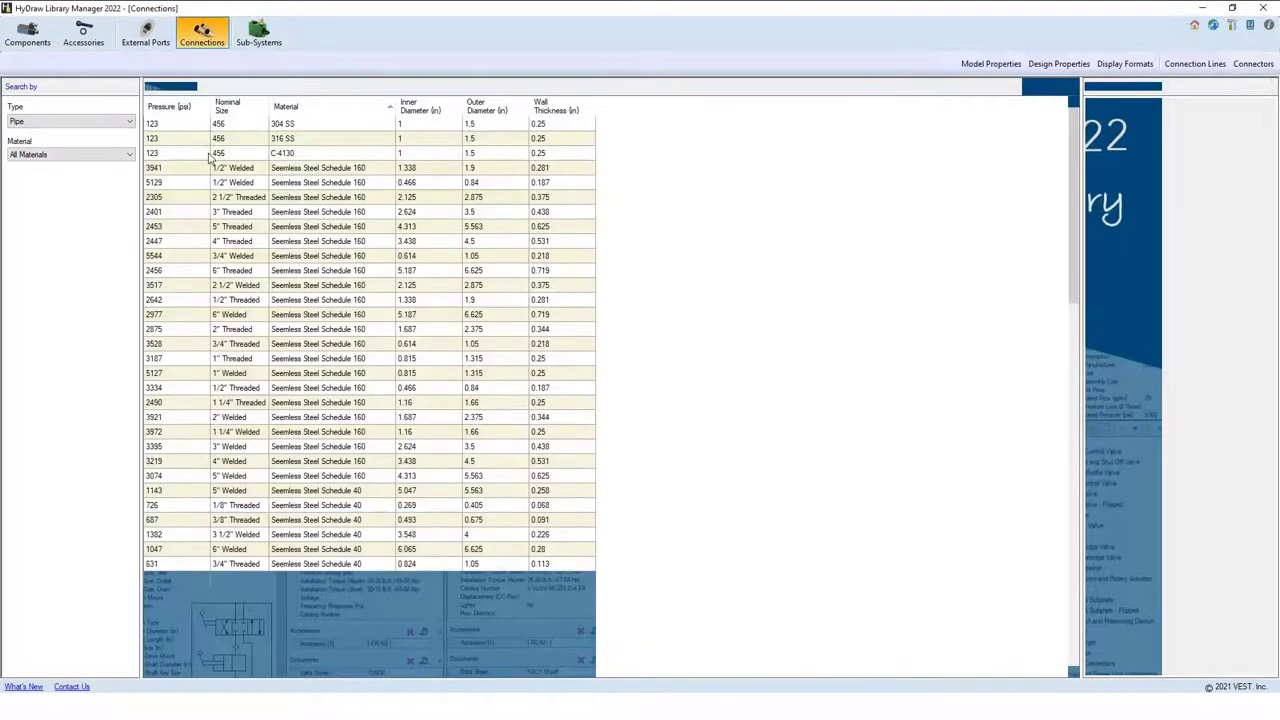
{"action": "left_click", "coordinate": [184, 154]}
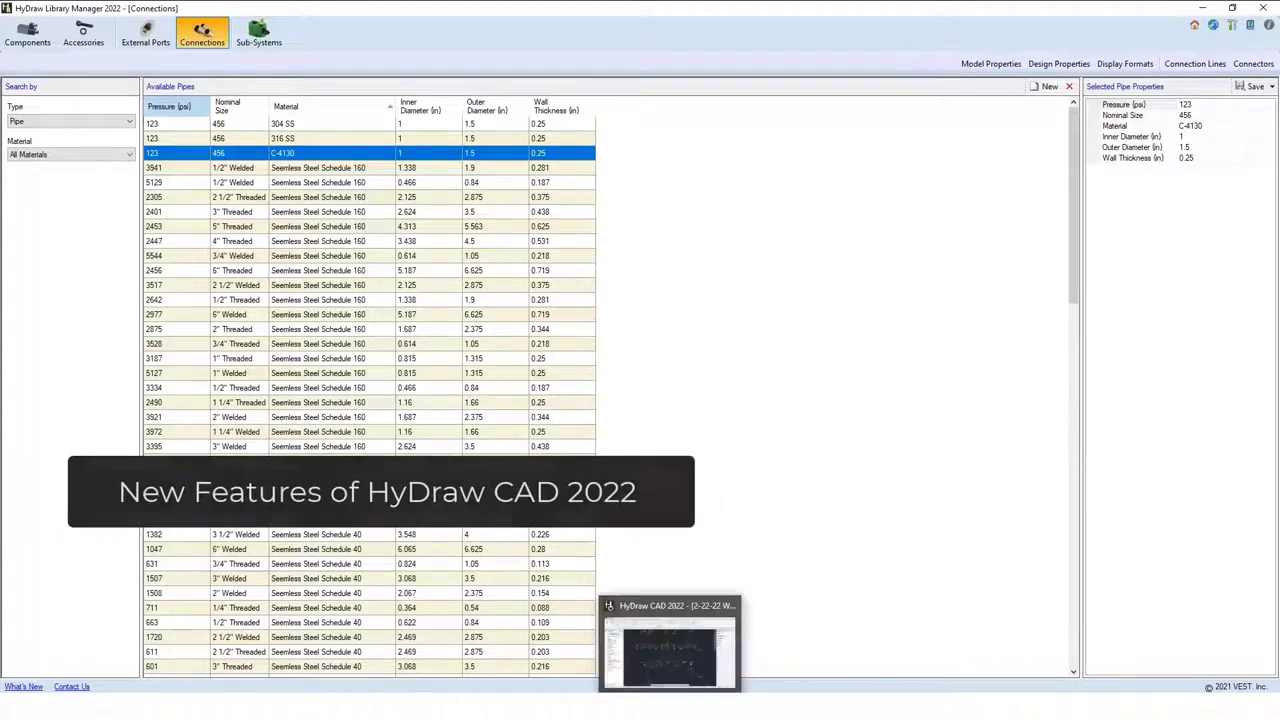
Switch to the HyDraw CAD window with 2-22-22 Webinar.dwg open.
{"action": "left_click", "coordinate": [670, 650]}
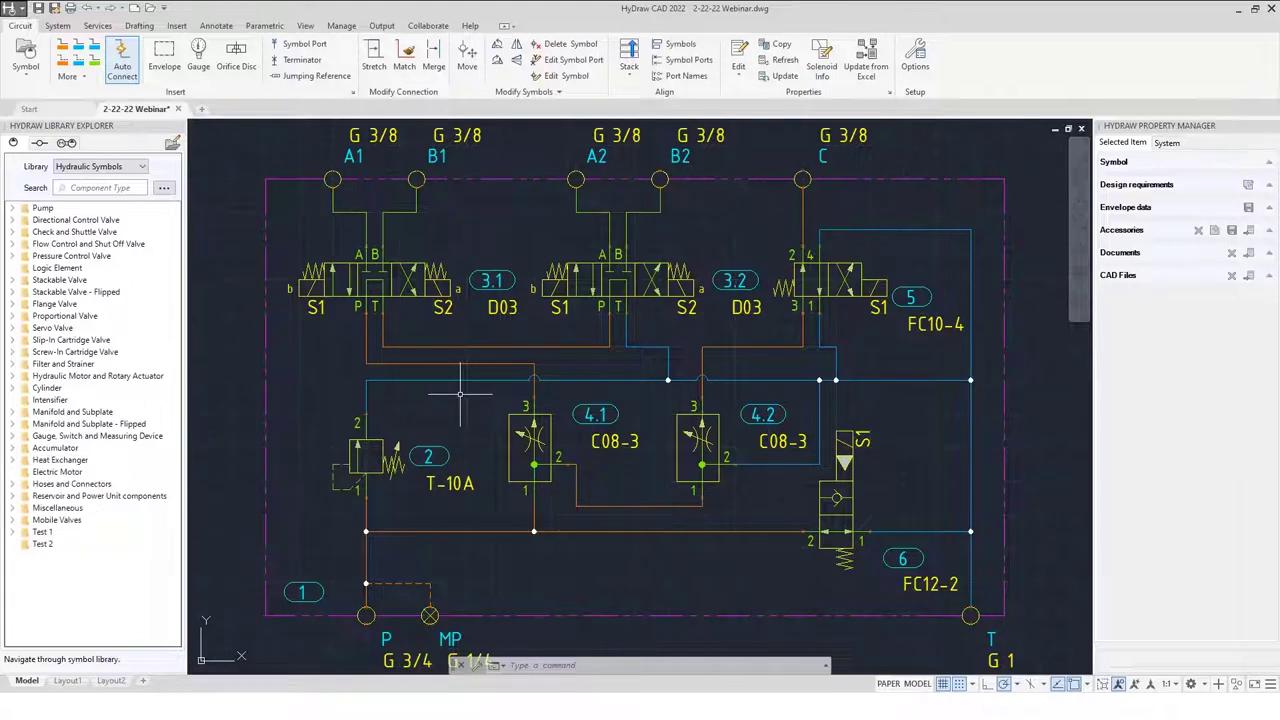
In HyDraw CAD Options, set the application library database to MS SQL (HyDrawData) and confirm.
{"action": "left_click", "coordinate": [920, 62]}
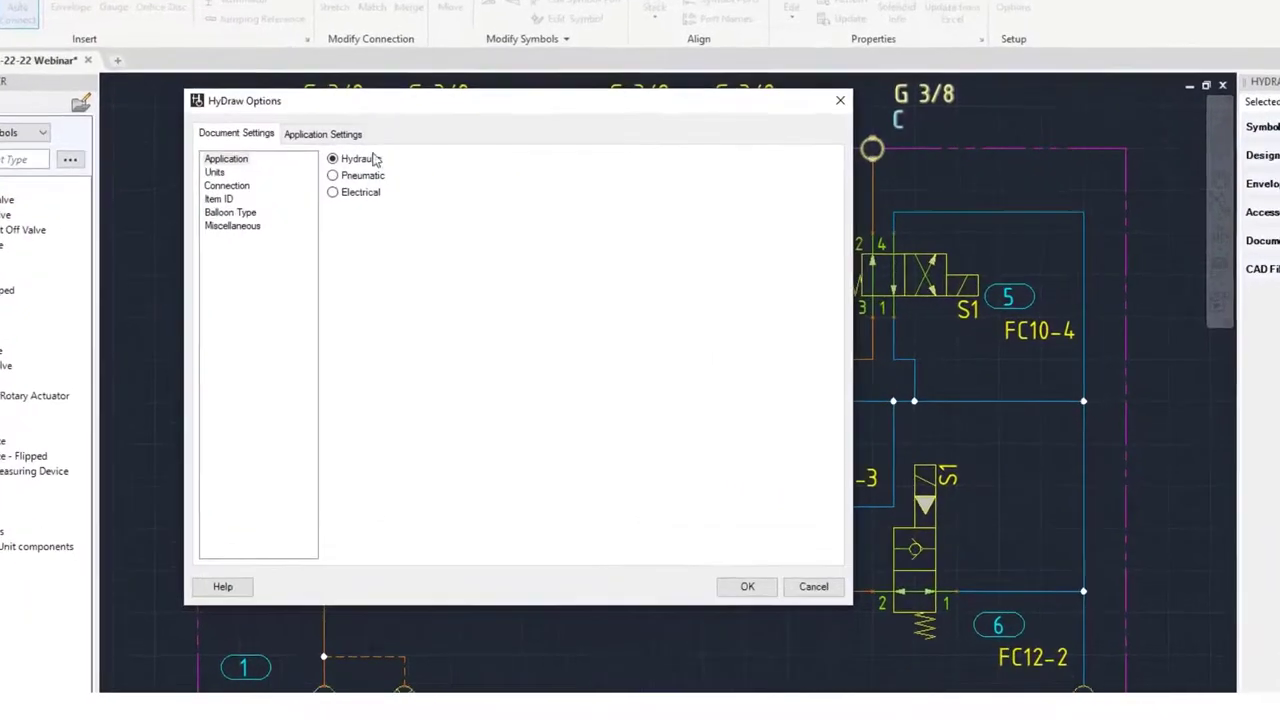
{"action": "left_click", "coordinate": [322, 134]}
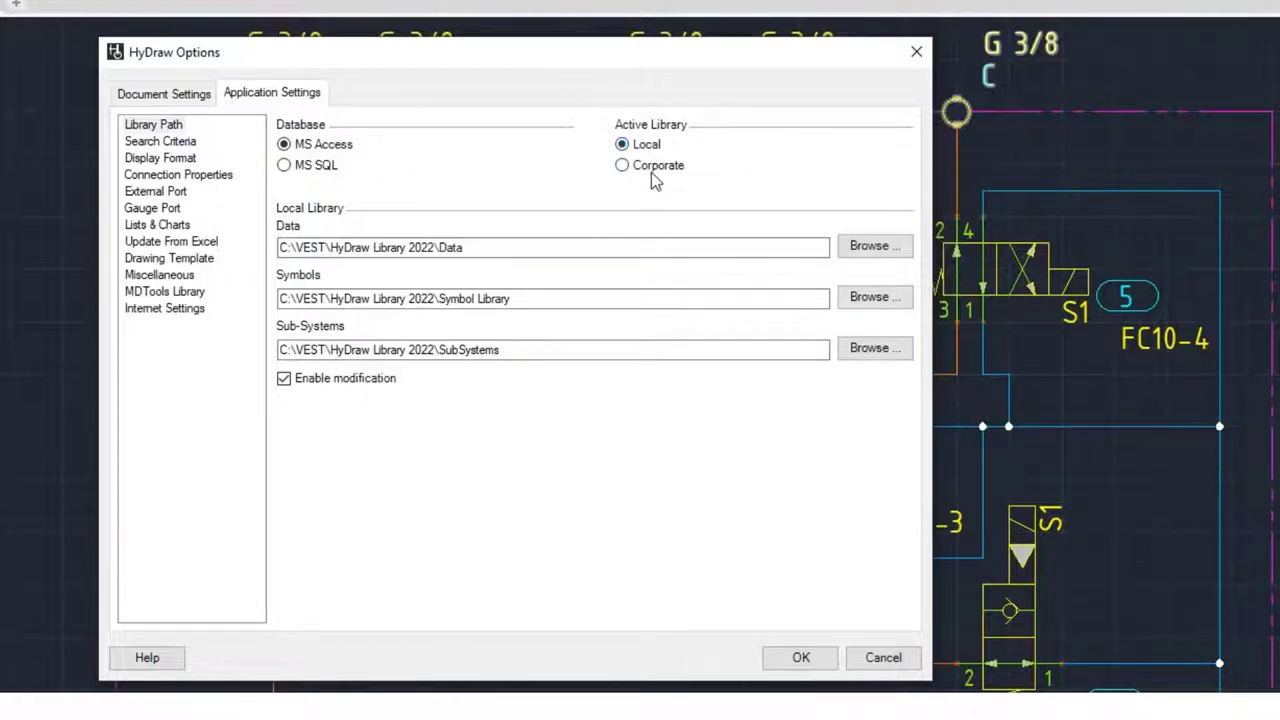
{"action": "left_click", "coordinate": [284, 166]}
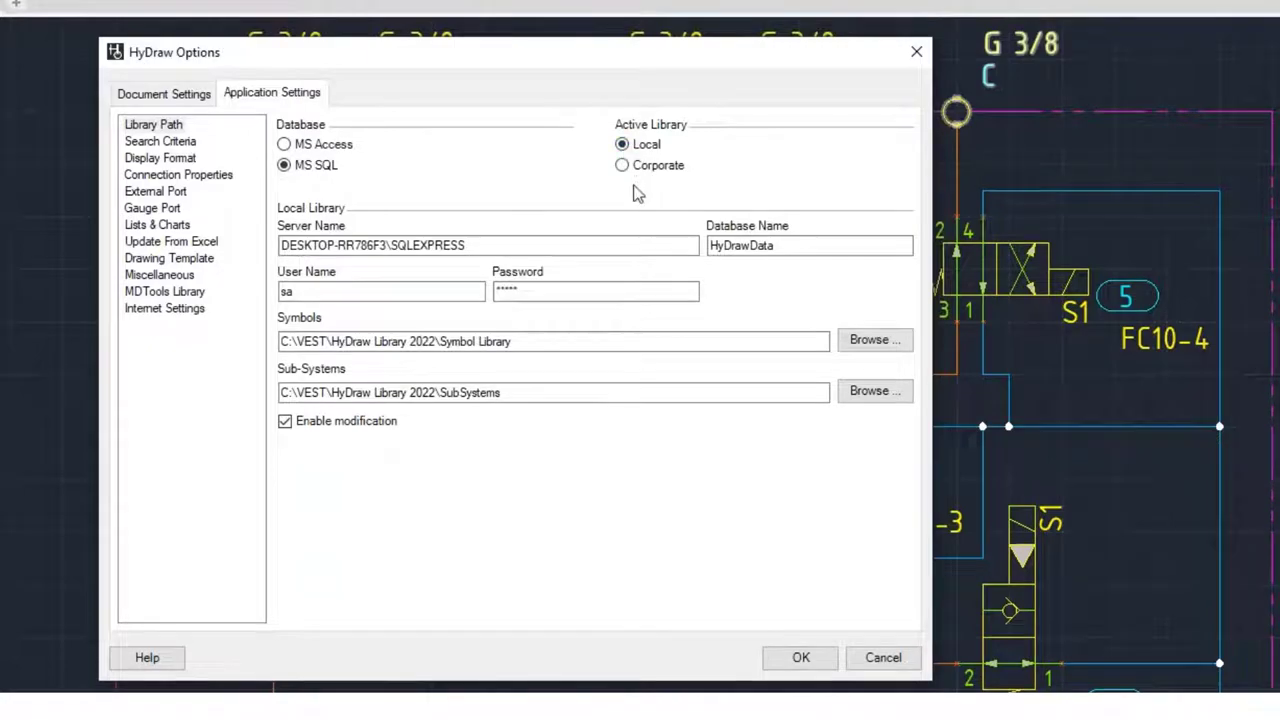
{"action": "left_click", "coordinate": [799, 666]}
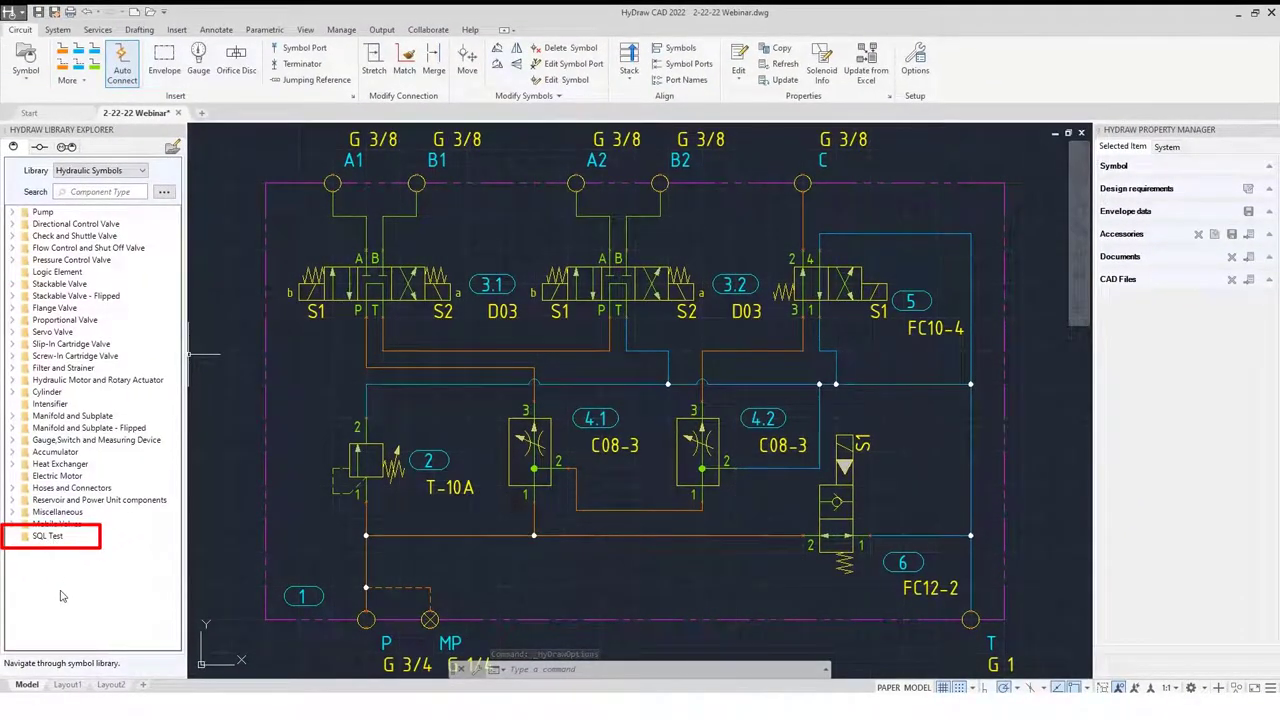
Select the SQL Test folder in the Hydraulic Symbols explorer and cancel the pending command.
{"action": "left_click", "coordinate": [47, 537]}
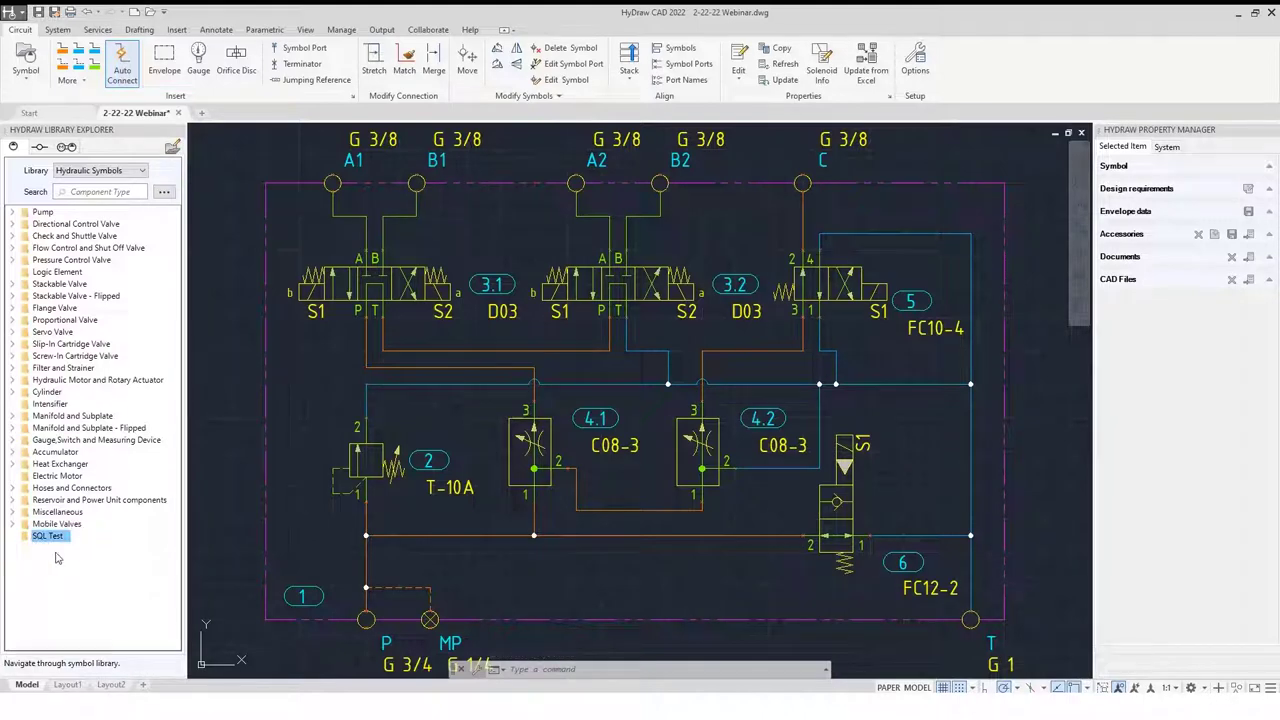
{"action": "key", "text": "Escape"}
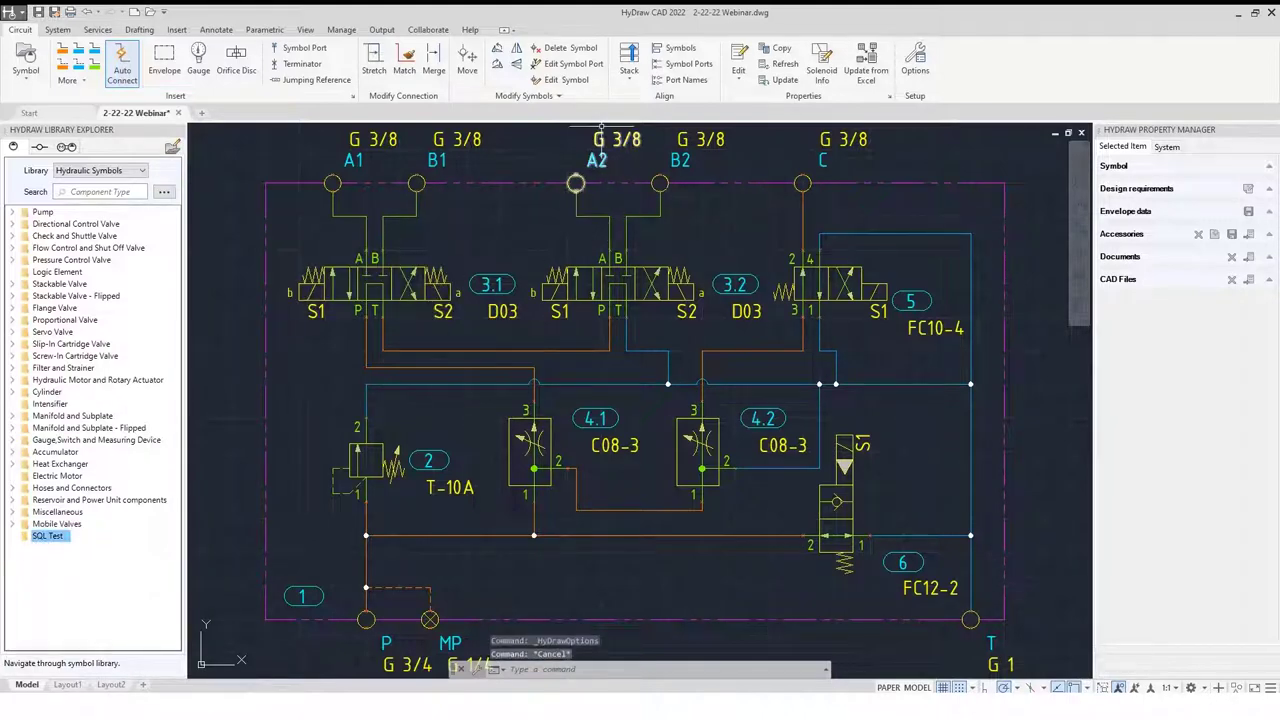
Switch the CAD library database back to MS Access so the Test 1 and Test 2 folders return.
{"action": "left_click", "coordinate": [913, 72]}
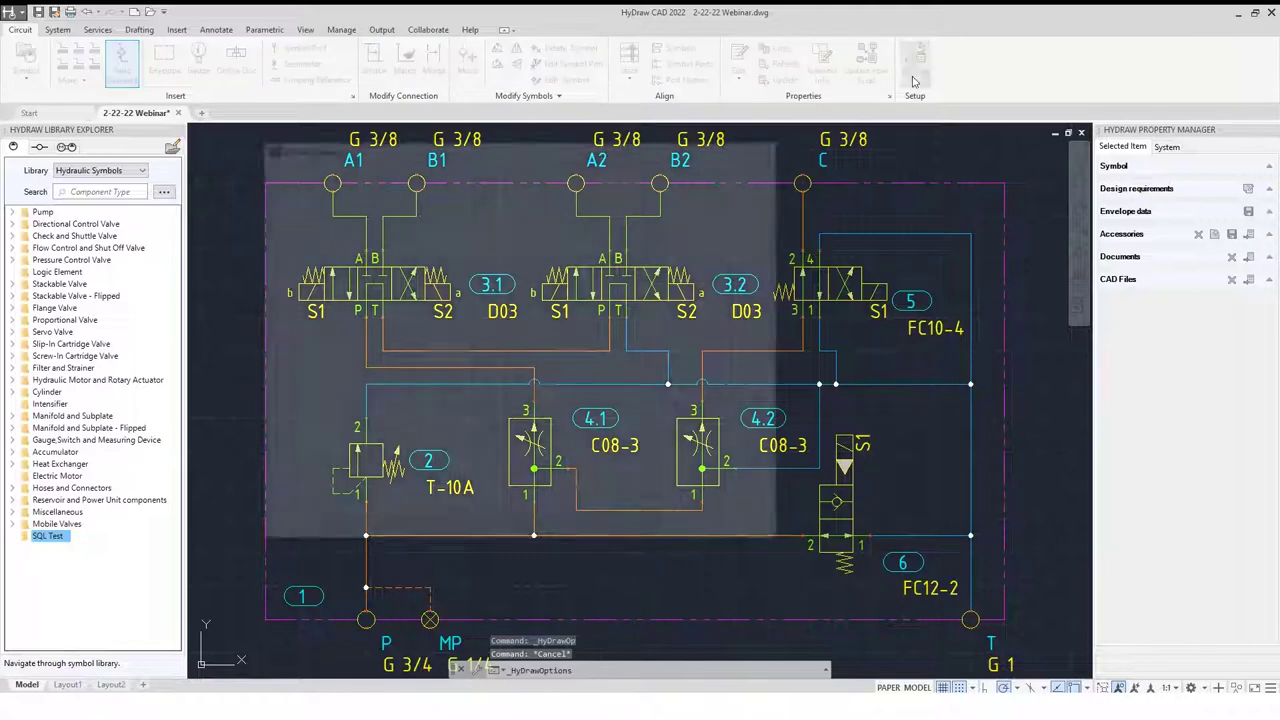
{"action": "left_click", "coordinate": [365, 171]}
{"action": "left_click", "coordinate": [390, 205]}
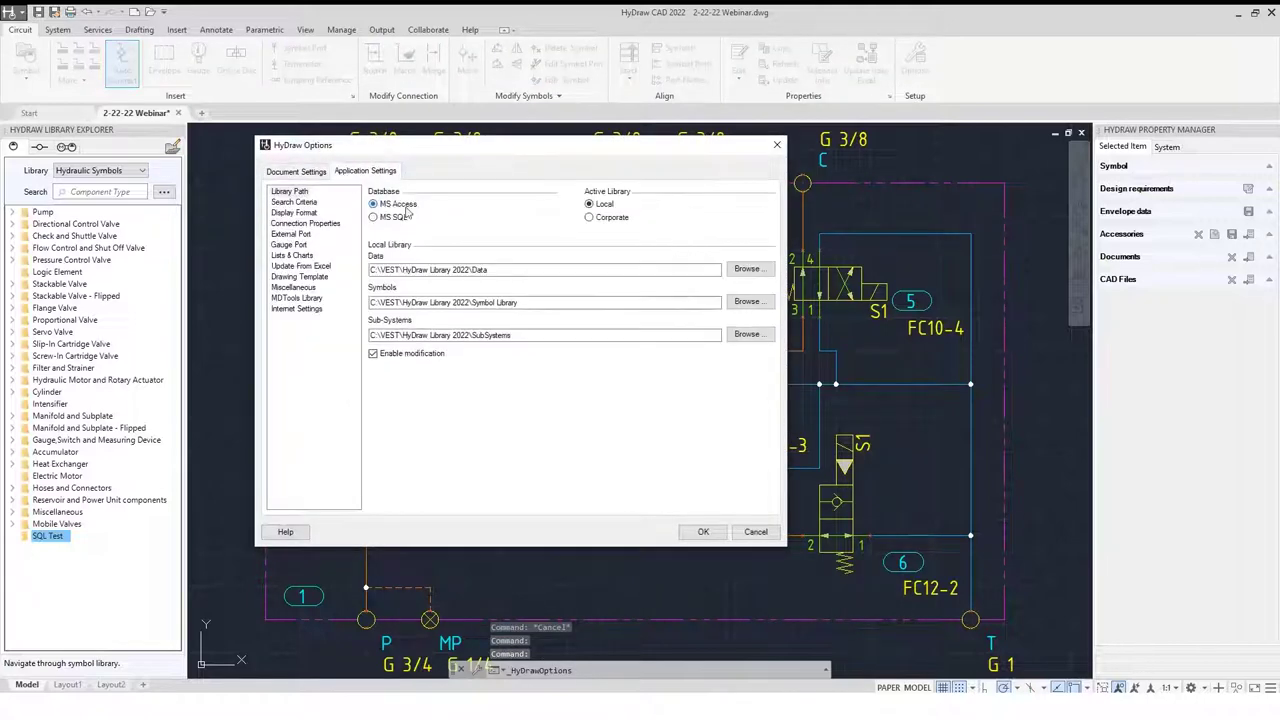
{"action": "left_click", "coordinate": [703, 531]}
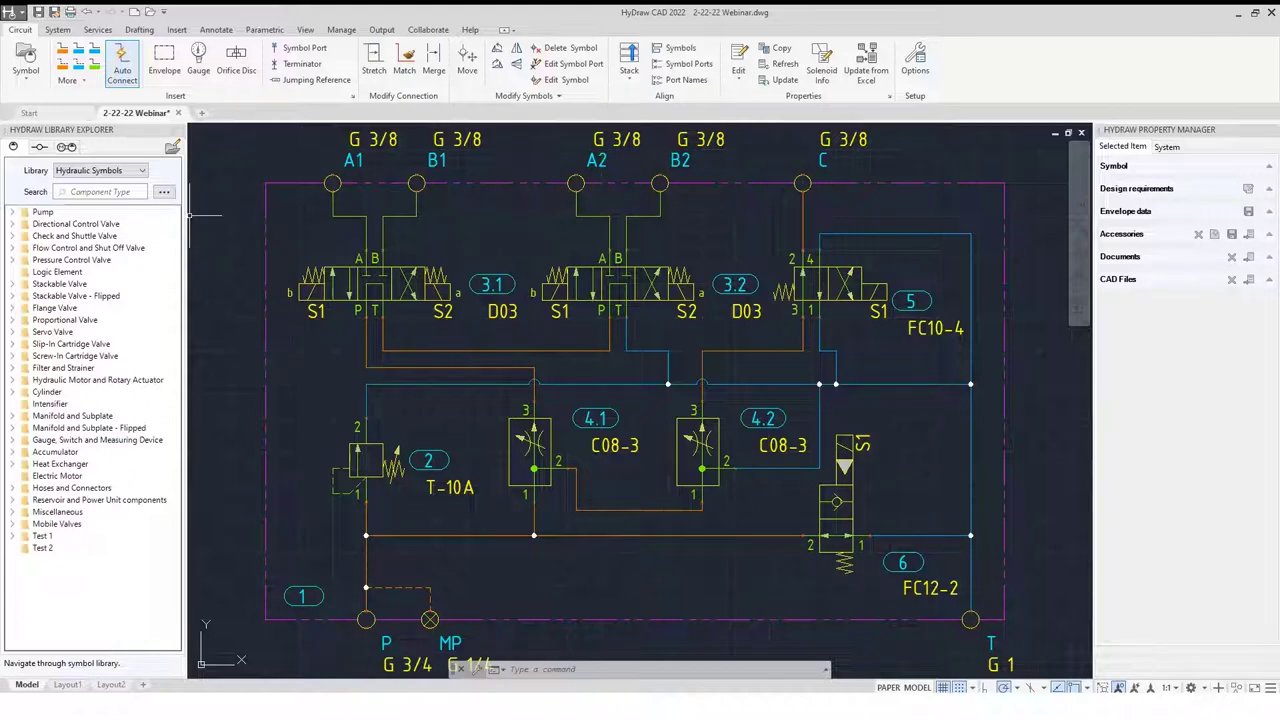
{"action": "left_click", "coordinate": [470, 29]}
{"action": "left_click", "coordinate": [28, 63]}
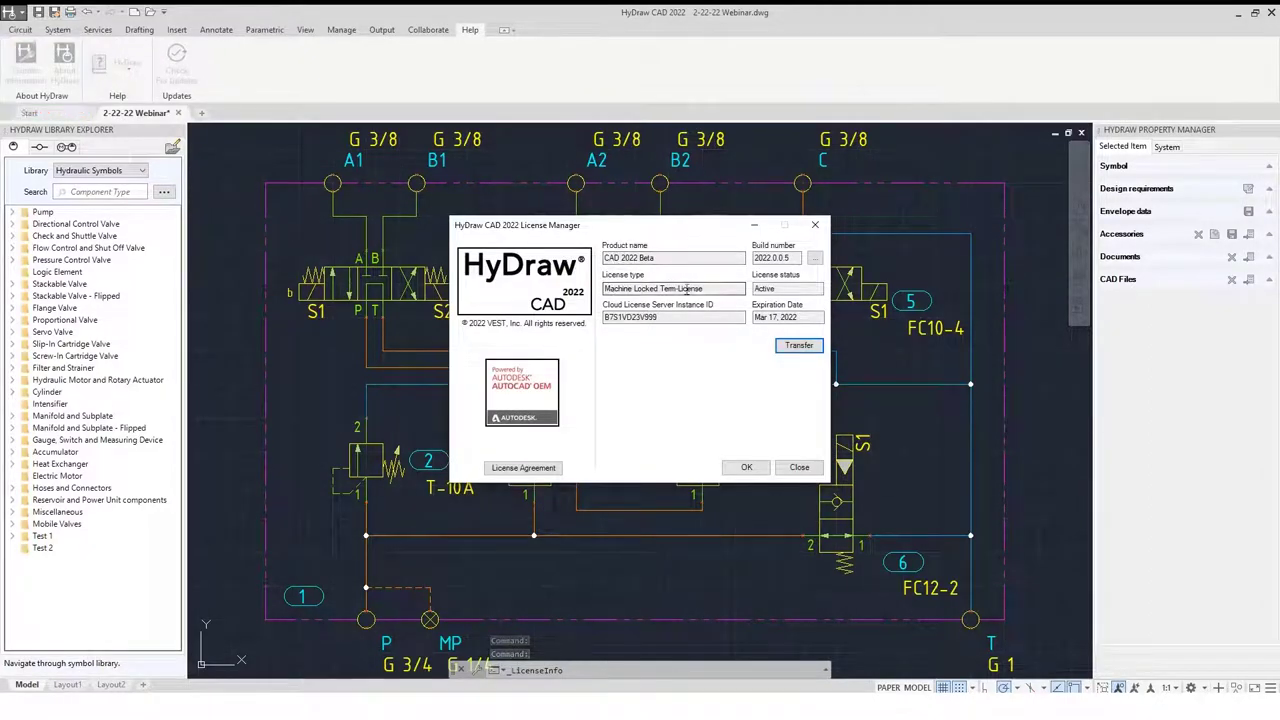
{"action": "left_click", "coordinate": [756, 317]}
{"action": "left_click_drag", "start_coordinate": [756, 317], "coordinate": [807, 318]}
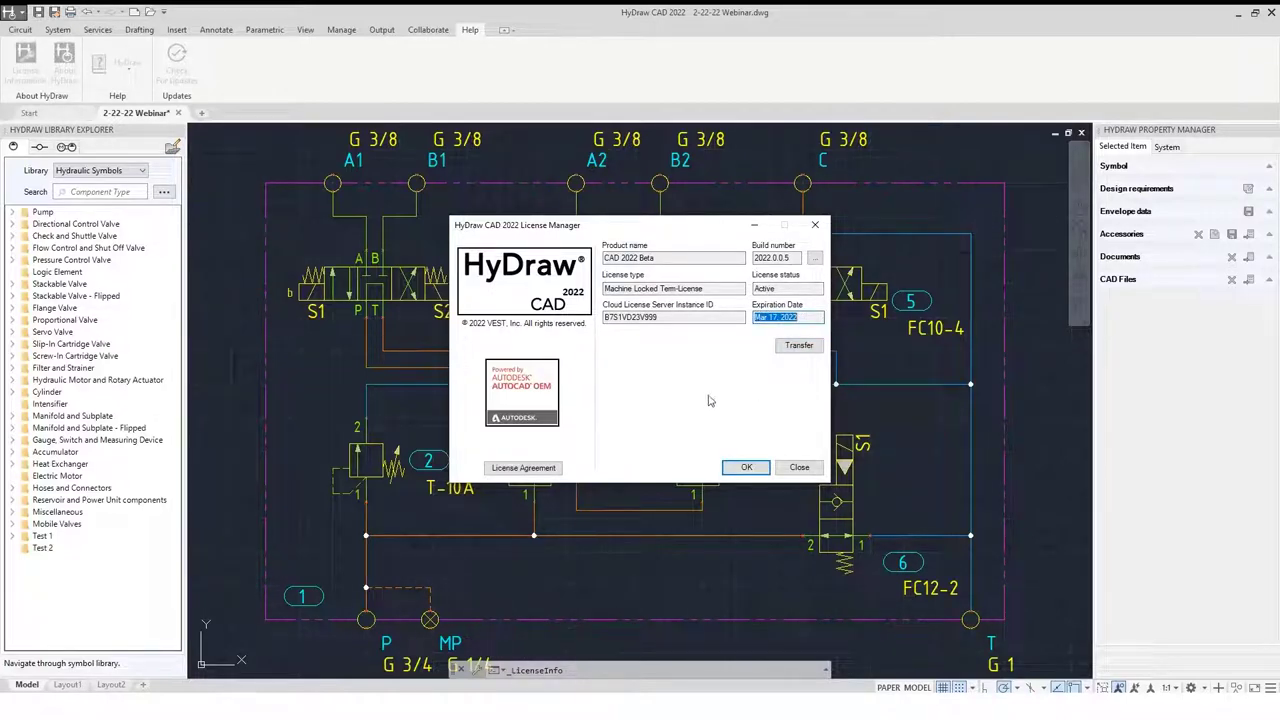
{"action": "left_click_drag", "start_coordinate": [755, 288], "coordinate": [793, 292]}
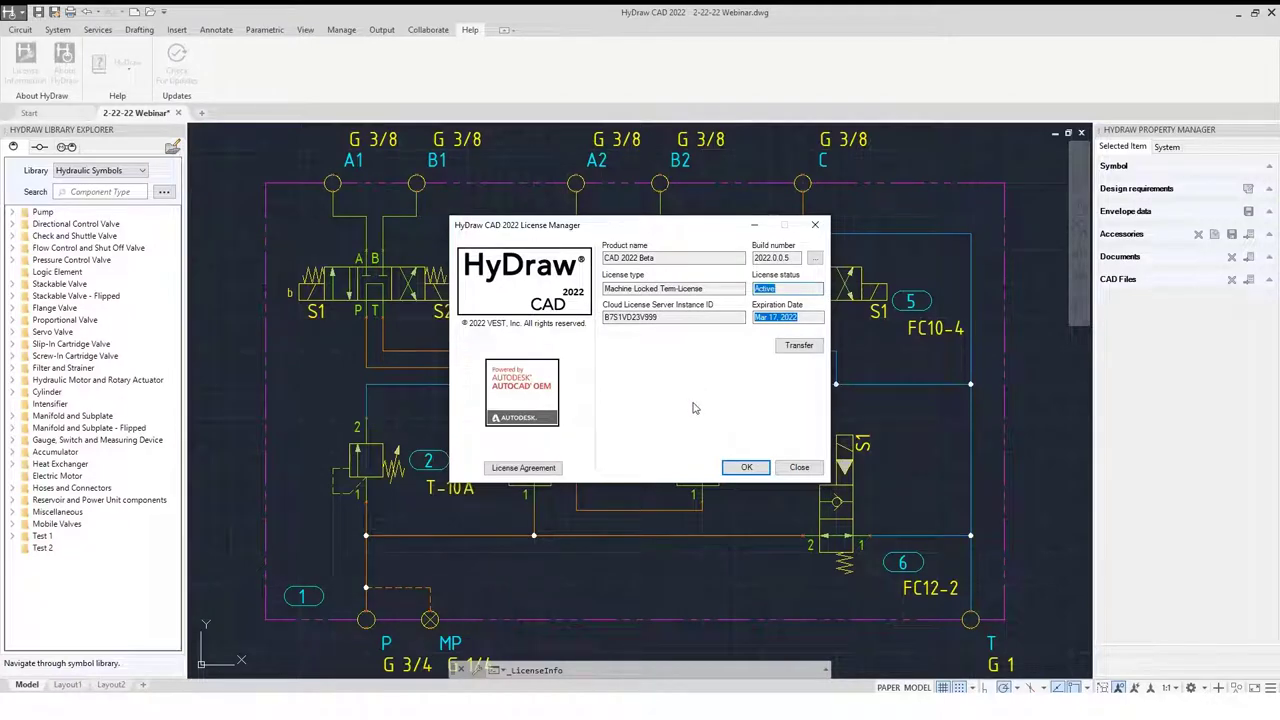
{"action": "key", "text": "Return"}
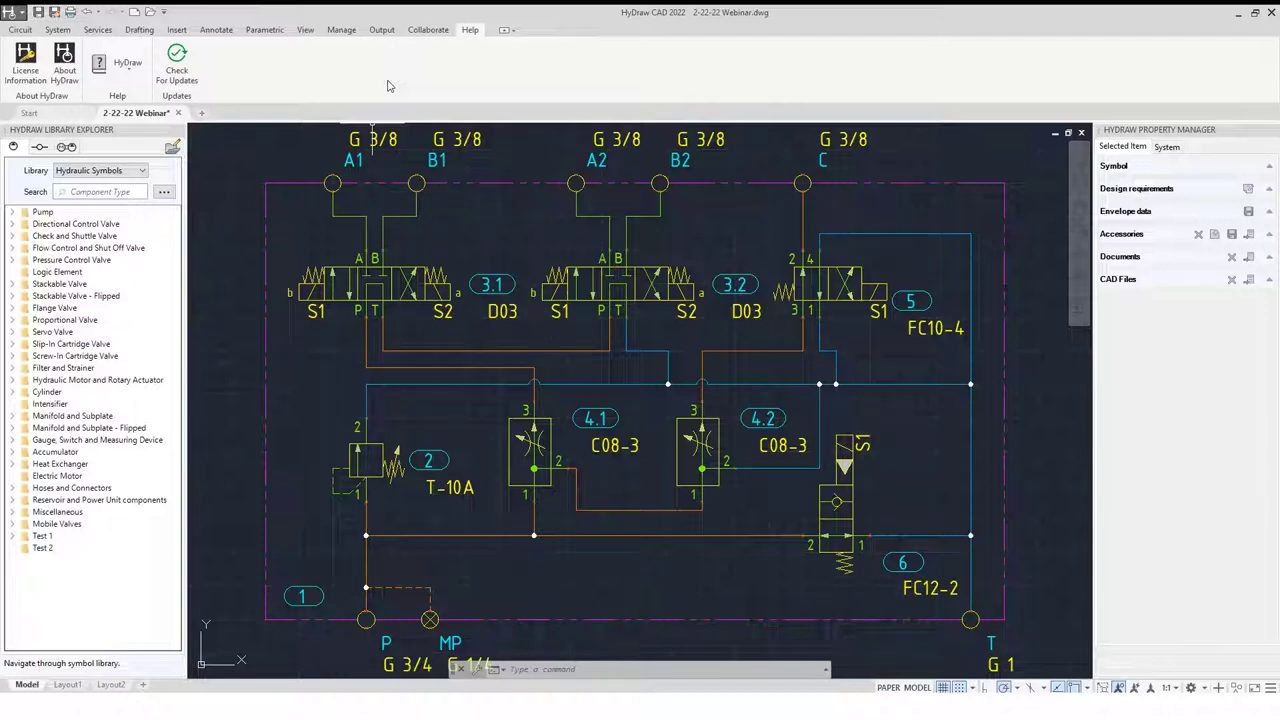
{"action": "left_click", "coordinate": [20, 29]}
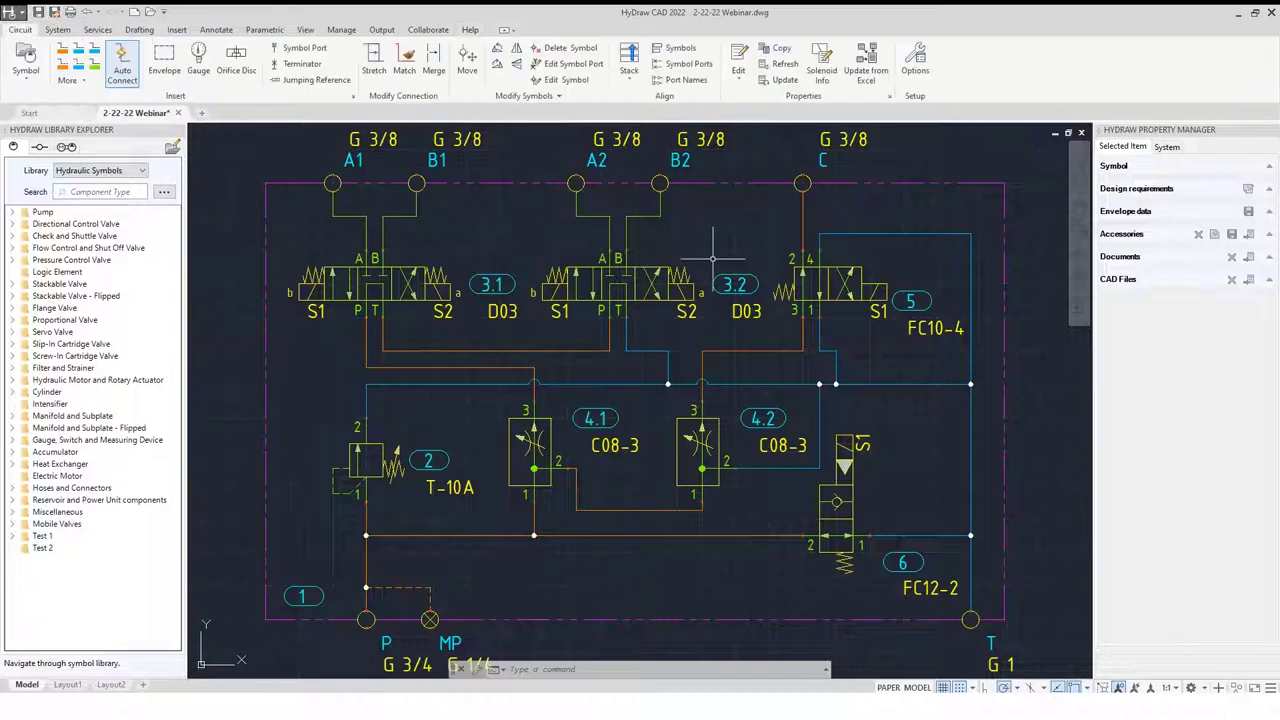
Pan and zoom out to push the manifold schematic upper right, freeing space at lower left.
{"action": "middle_click_drag", "start_coordinate": [545, 363], "coordinate": [523, 341]}
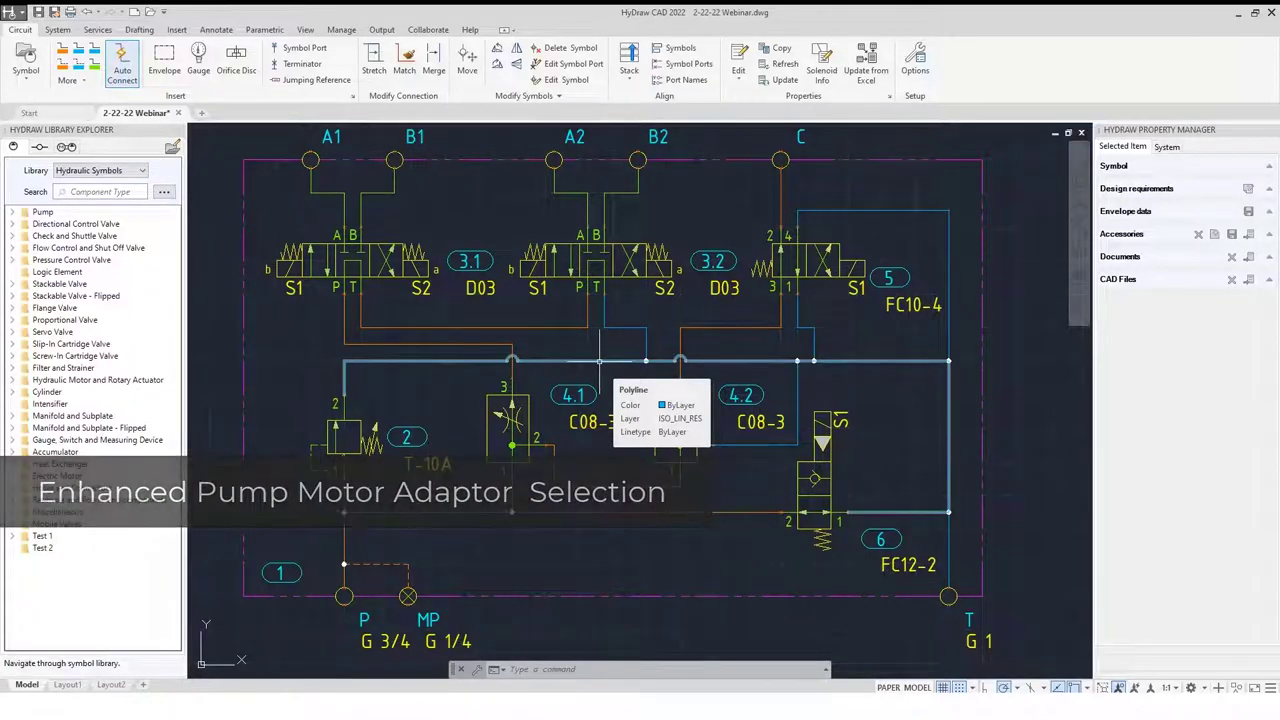
{"action": "scroll", "coordinate": [600, 360], "scroll_direction": "down", "scroll_amount": 3}
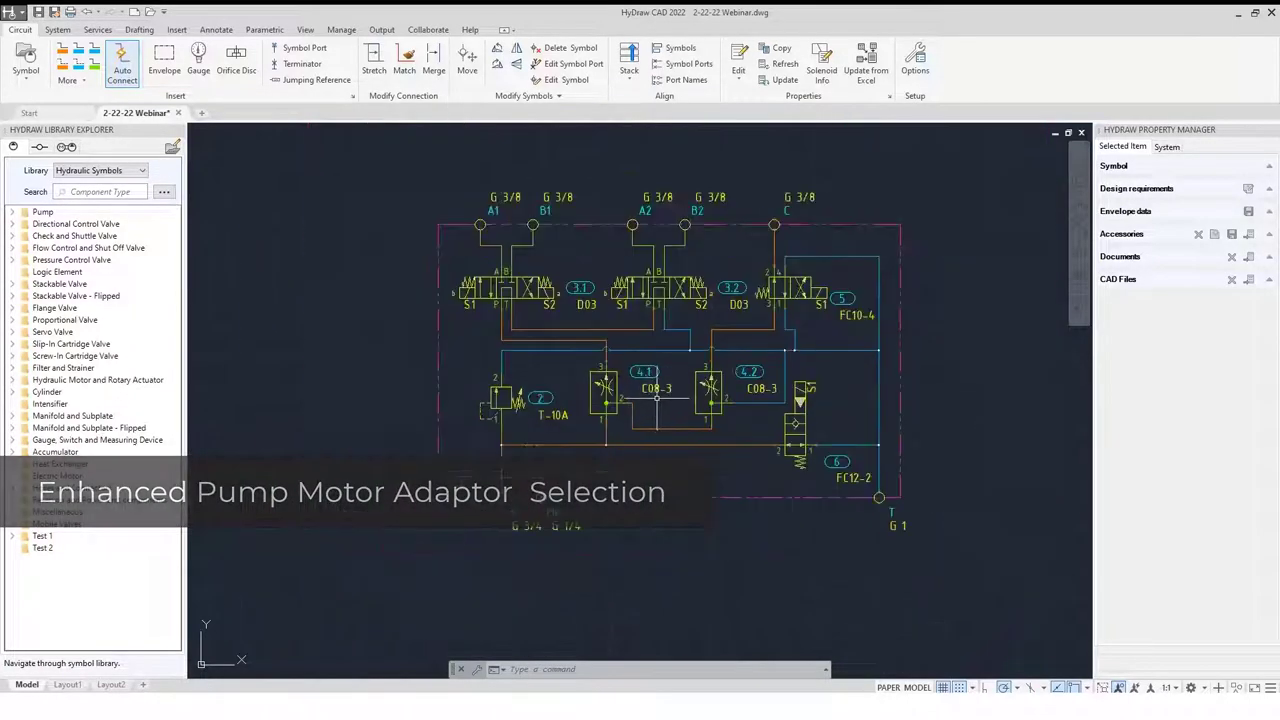
{"action": "middle_click_drag", "start_coordinate": [715, 440], "coordinate": [715, 430]}
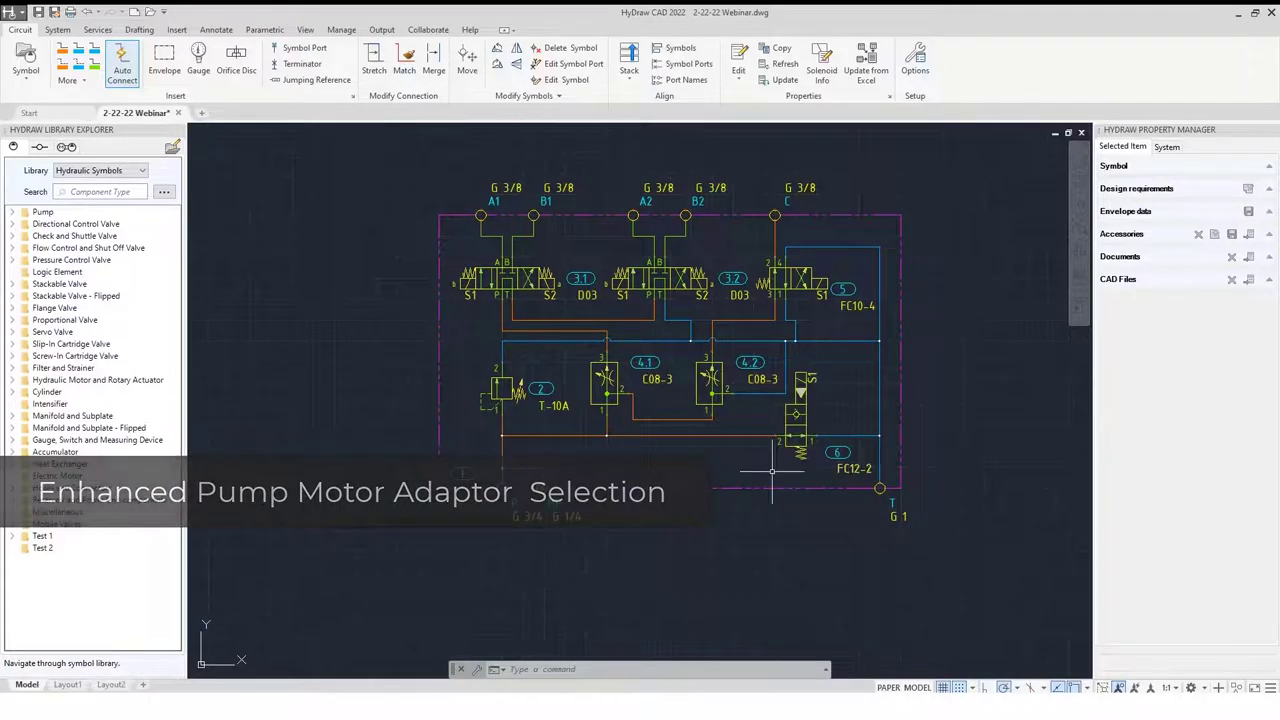
{"action": "middle_click_drag", "start_coordinate": [718, 480], "coordinate": [947, 277]}
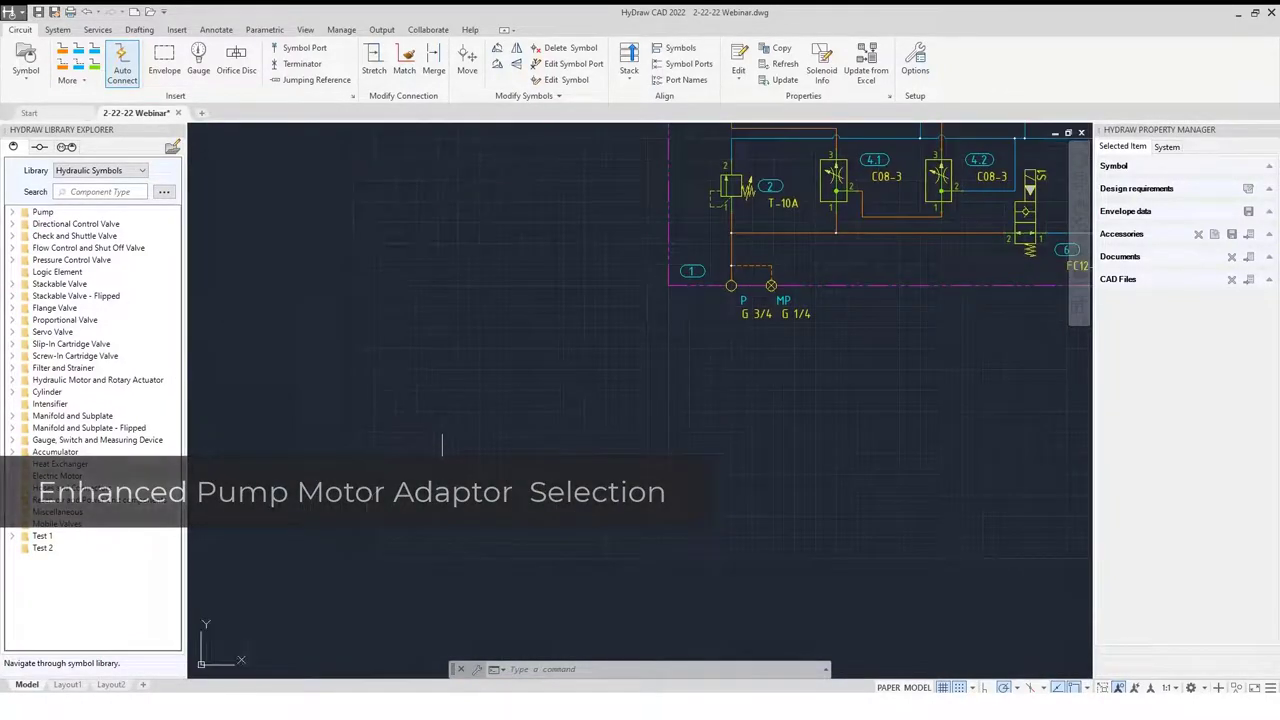
Insert the first pressure-compensated variable single pump symbol below and left of the manifold.
{"action": "double_click", "coordinate": [38, 212]}
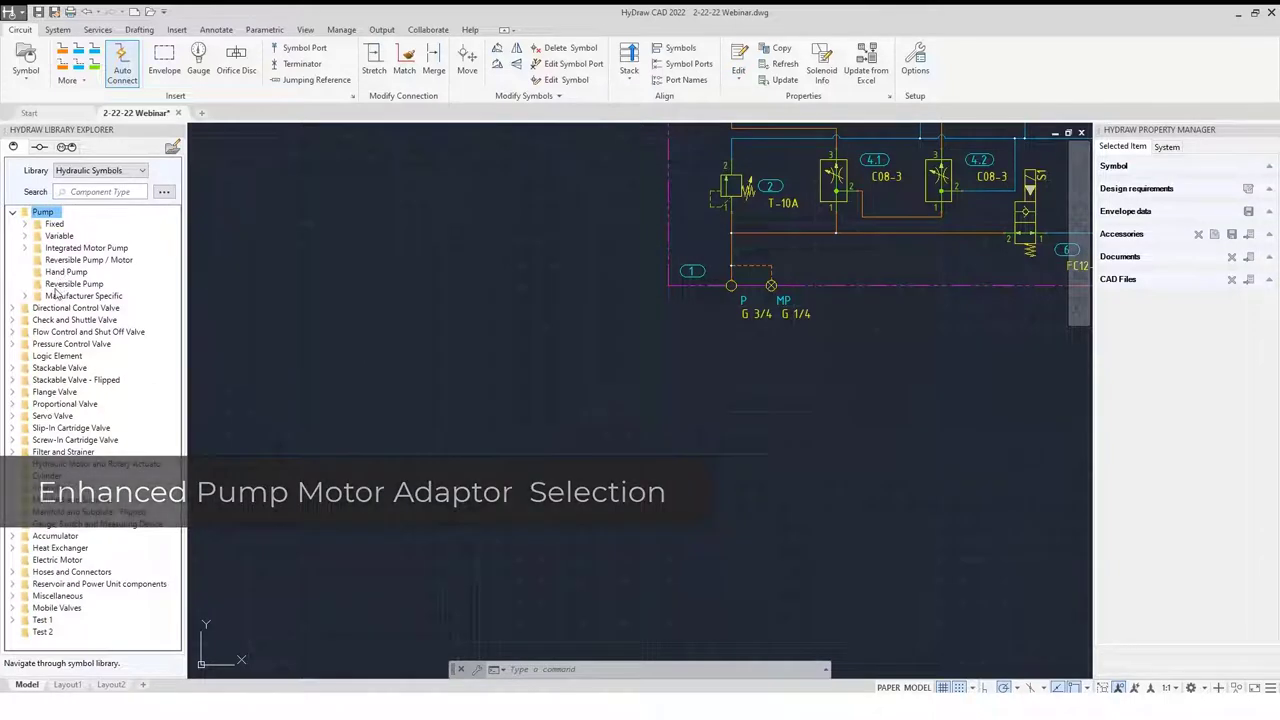
{"action": "double_click", "coordinate": [42, 236]}
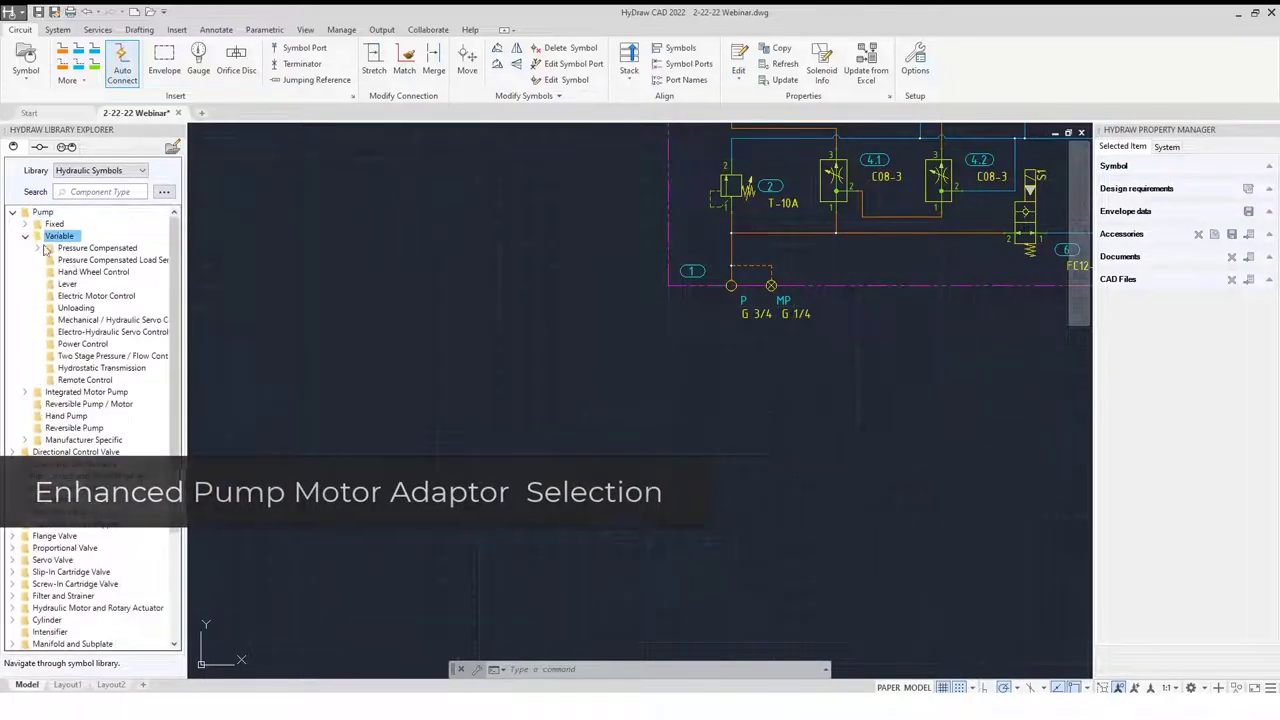
{"action": "double_click", "coordinate": [47, 248]}
{"action": "double_click", "coordinate": [75, 263]}
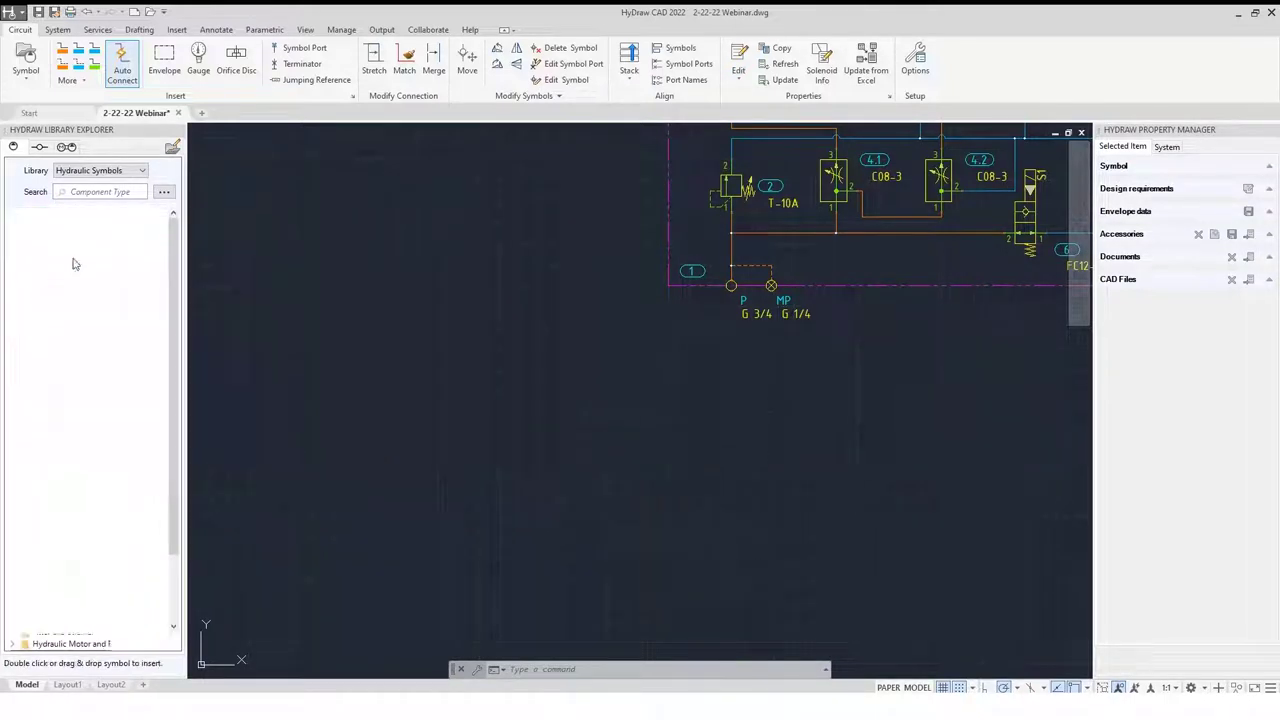
{"action": "double_click", "coordinate": [50, 250]}
{"action": "mouse_move", "coordinate": [547, 452]}
{"action": "middle_mouse_down"}
{"action": "mouse_move", "coordinate": [500, 414]}
{"action": "mouse_move", "coordinate": [519, 420]}
{"action": "middle_mouse_up"}
{"action": "left_click", "coordinate": [519, 420]}
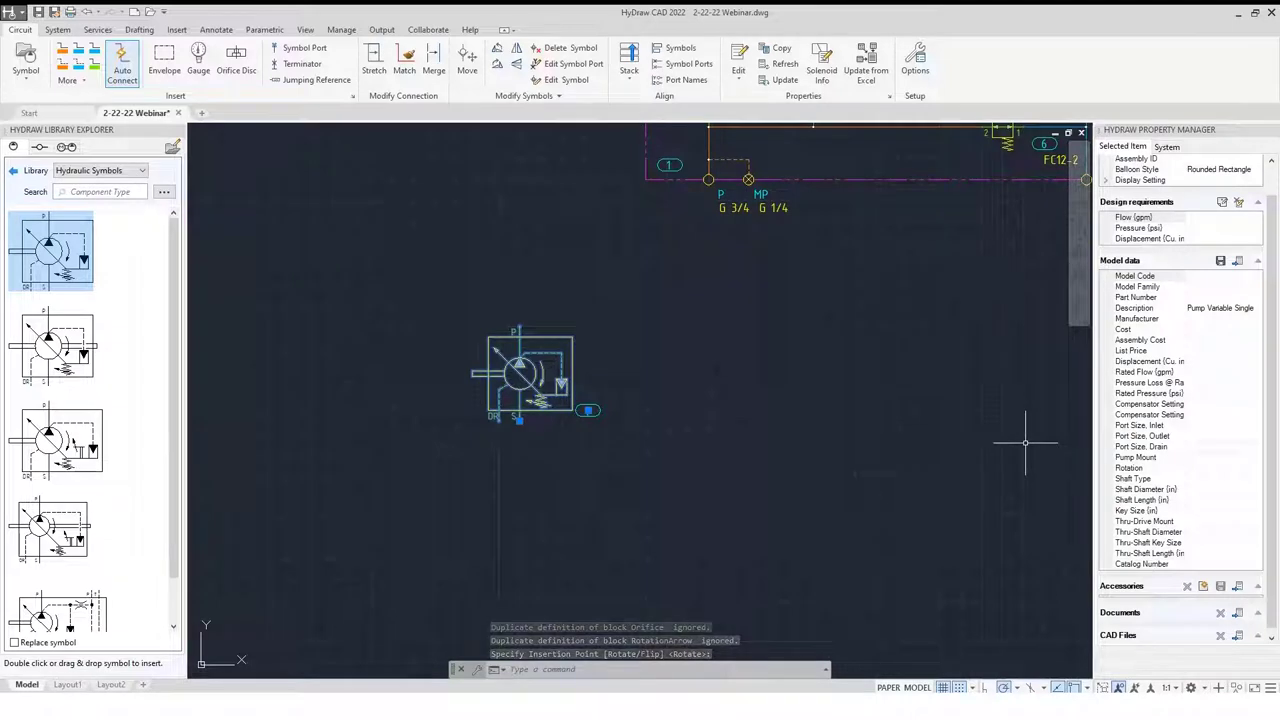
Assign the Eaton PVM131 model (57 gpm, 4568 psi, RH) to the pump and select its Data Sheet.
{"action": "left_click", "coordinate": [1237, 260]}
{"action": "left_click", "coordinate": [505, 217]}
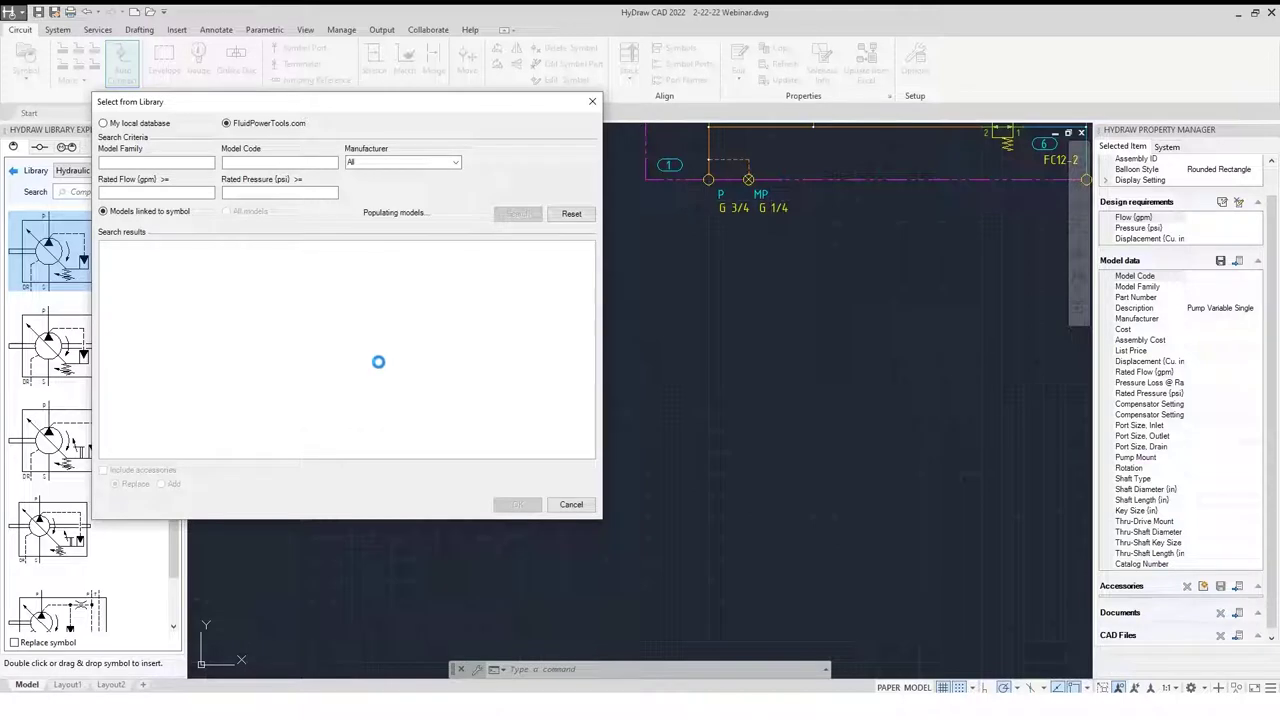
{"action": "scroll", "coordinate": [253, 331], "scroll_direction": "down", "scroll_amount": 1}
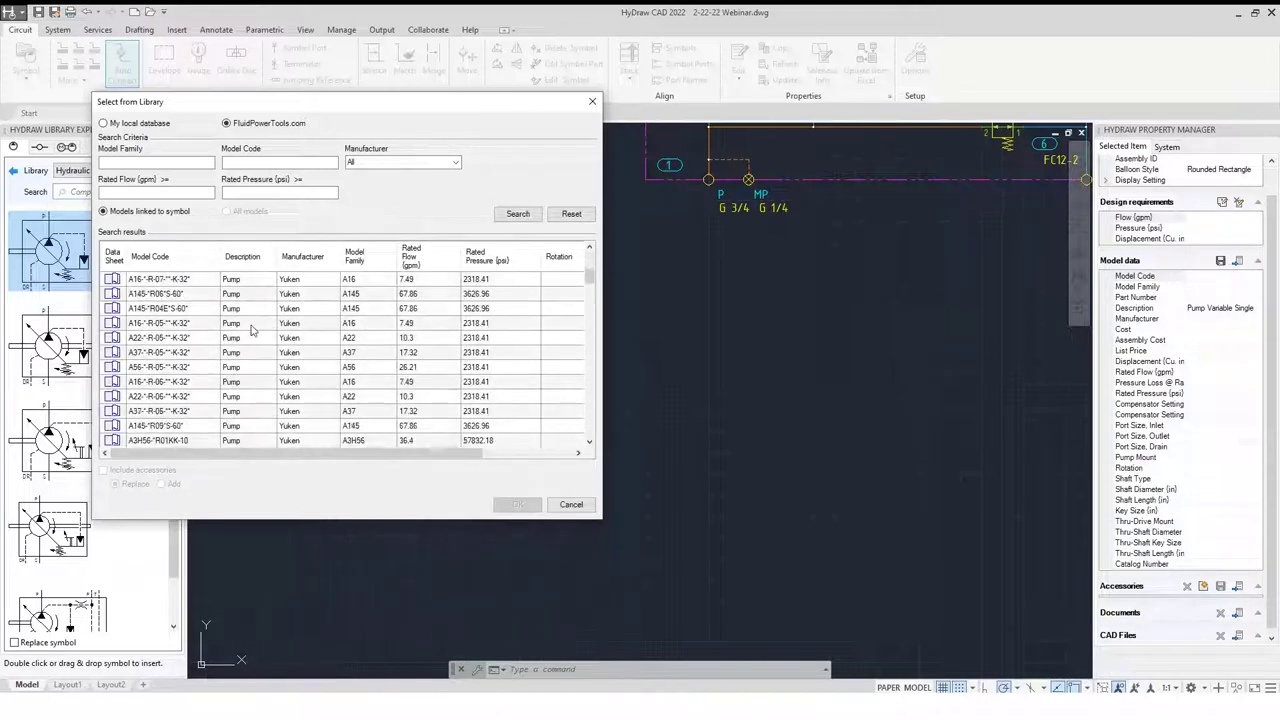
{"action": "scroll", "coordinate": [253, 331], "scroll_direction": "down", "scroll_amount": 10}
{"action": "left_click", "coordinate": [420, 426]}
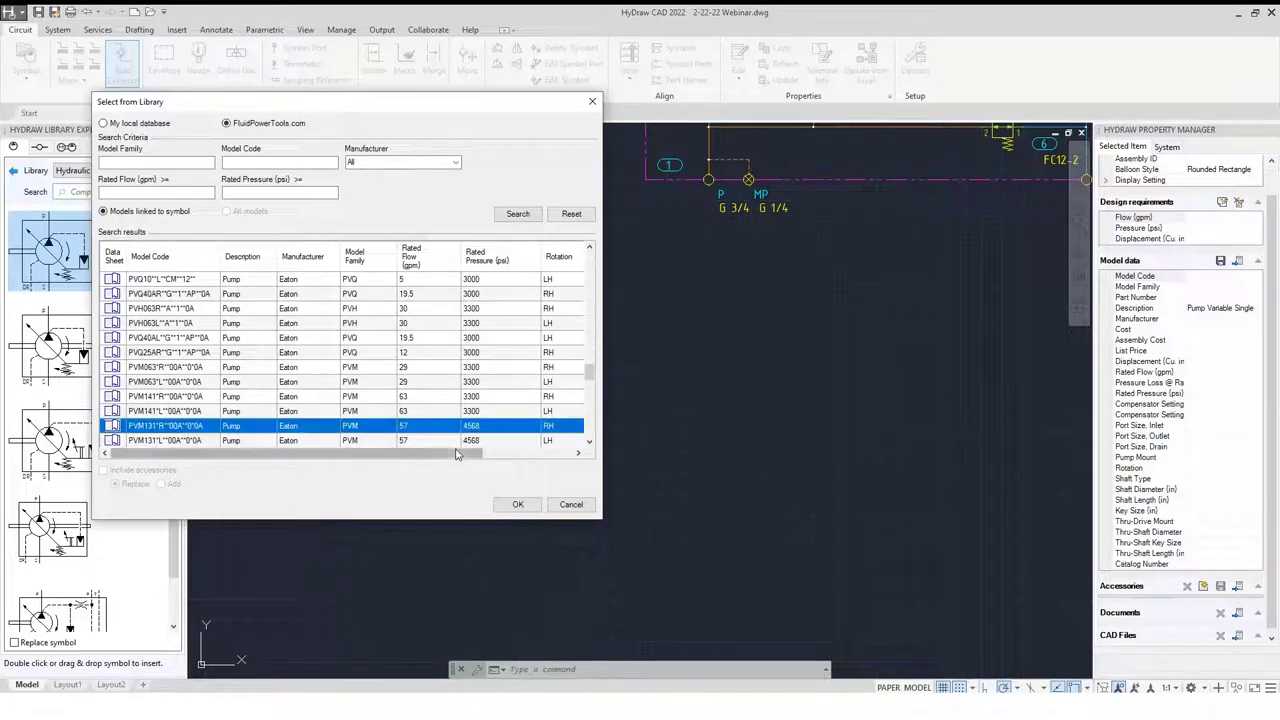
{"action": "left_click", "coordinate": [519, 505]}
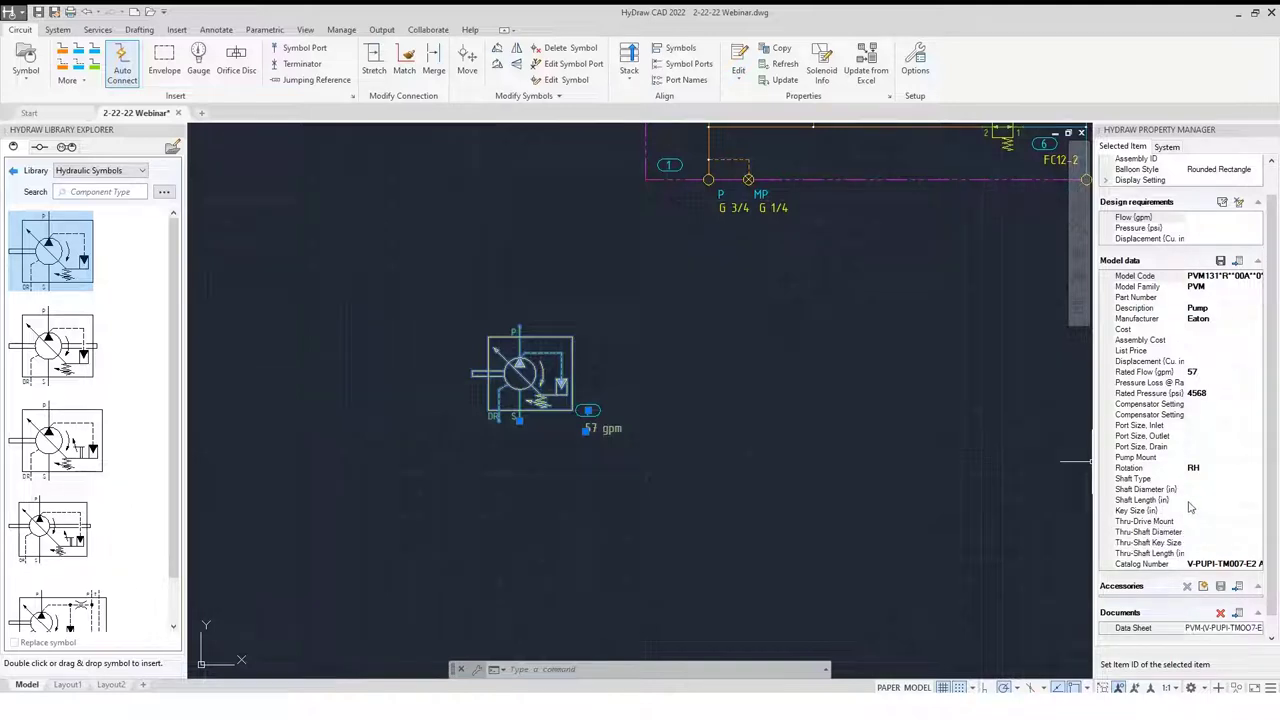
{"action": "left_click", "coordinate": [1243, 627]}
Open the Eaton PVM data sheet PDF in Chrome and scroll to the dimension drawings.
{"action": "left_click", "coordinate": [1258, 628]}
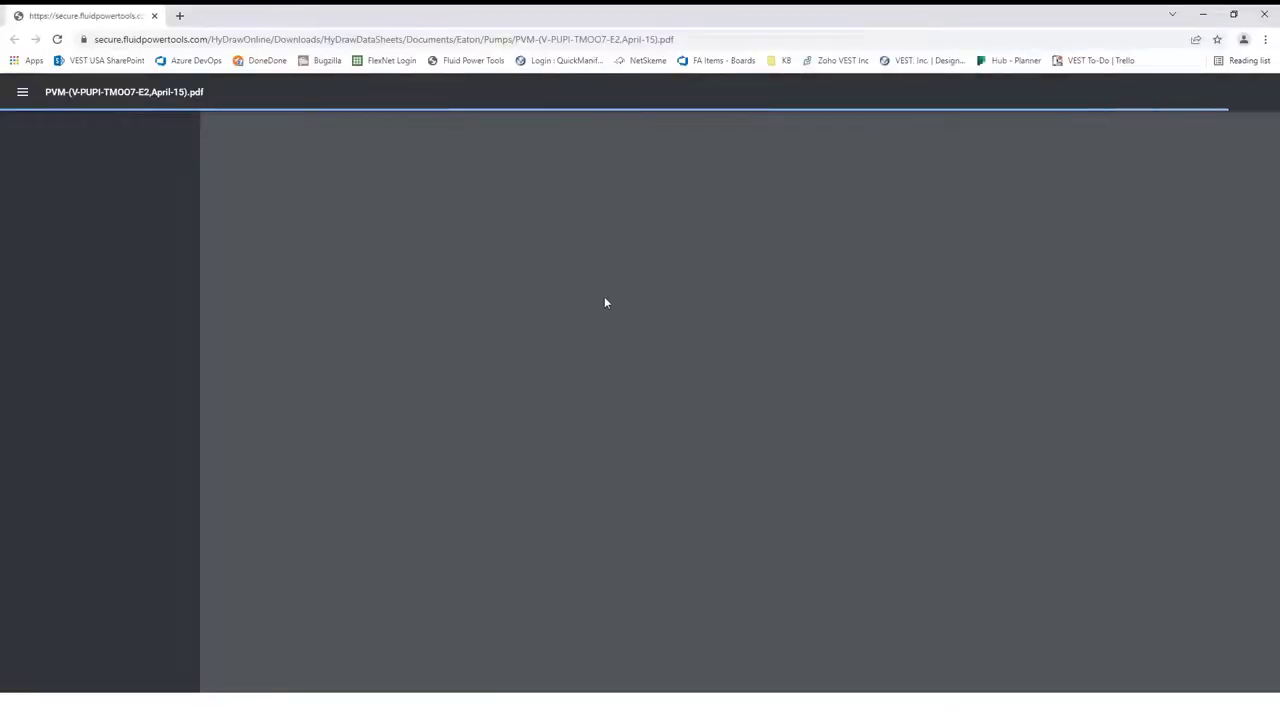
{"action": "scroll", "coordinate": [637, 261], "scroll_direction": "down", "scroll_amount": 20}
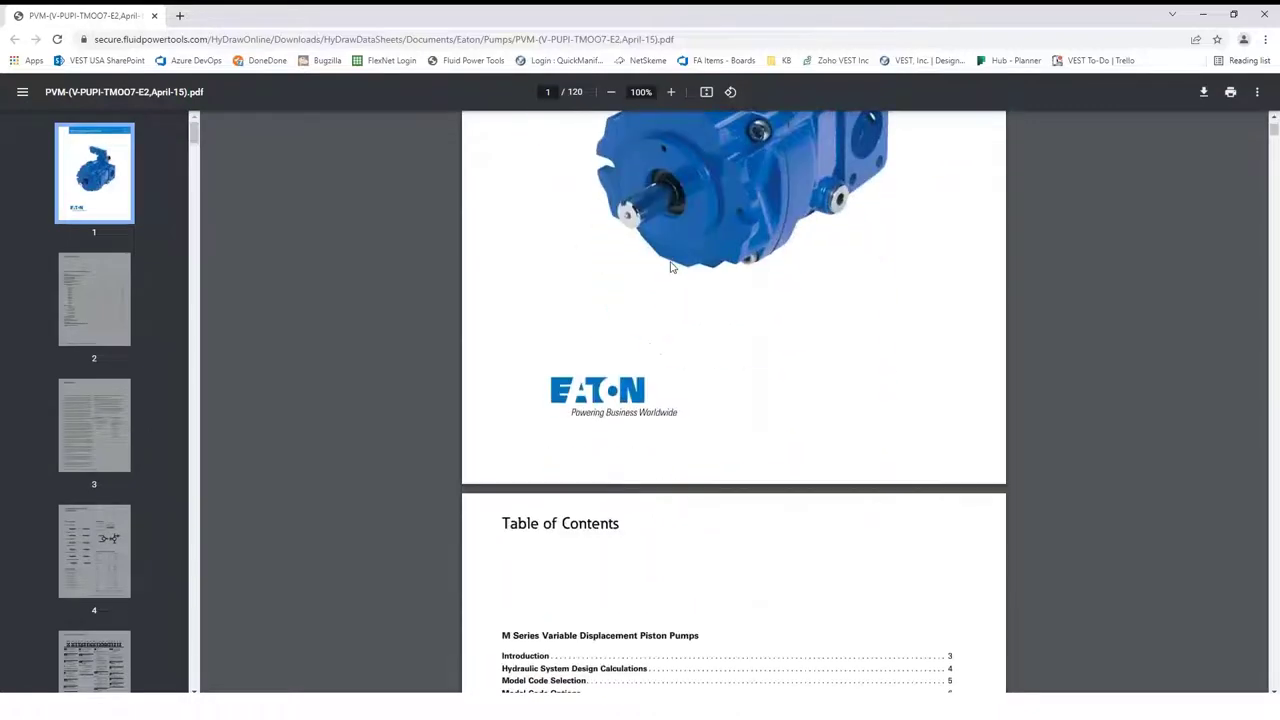
{"action": "scroll", "coordinate": [676, 254], "scroll_direction": "down", "scroll_amount": 20}
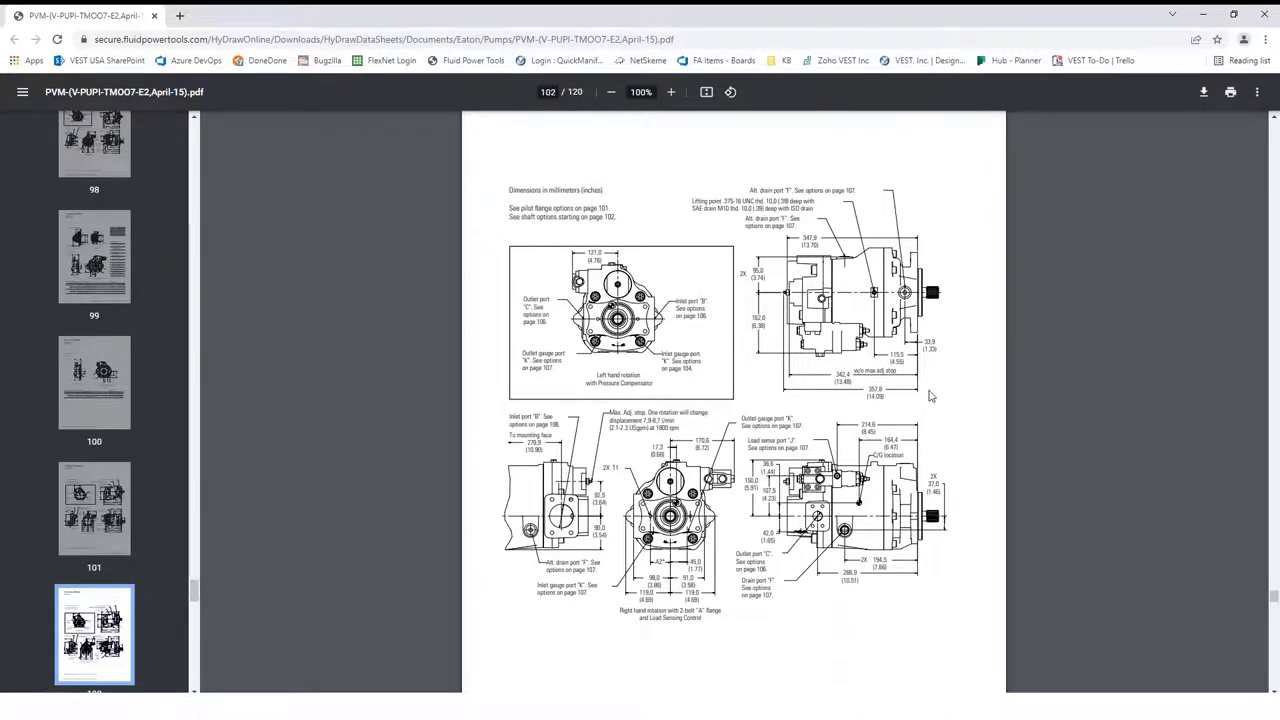
{"action": "scroll", "coordinate": [930, 409], "scroll_direction": "down", "scroll_amount": 1}
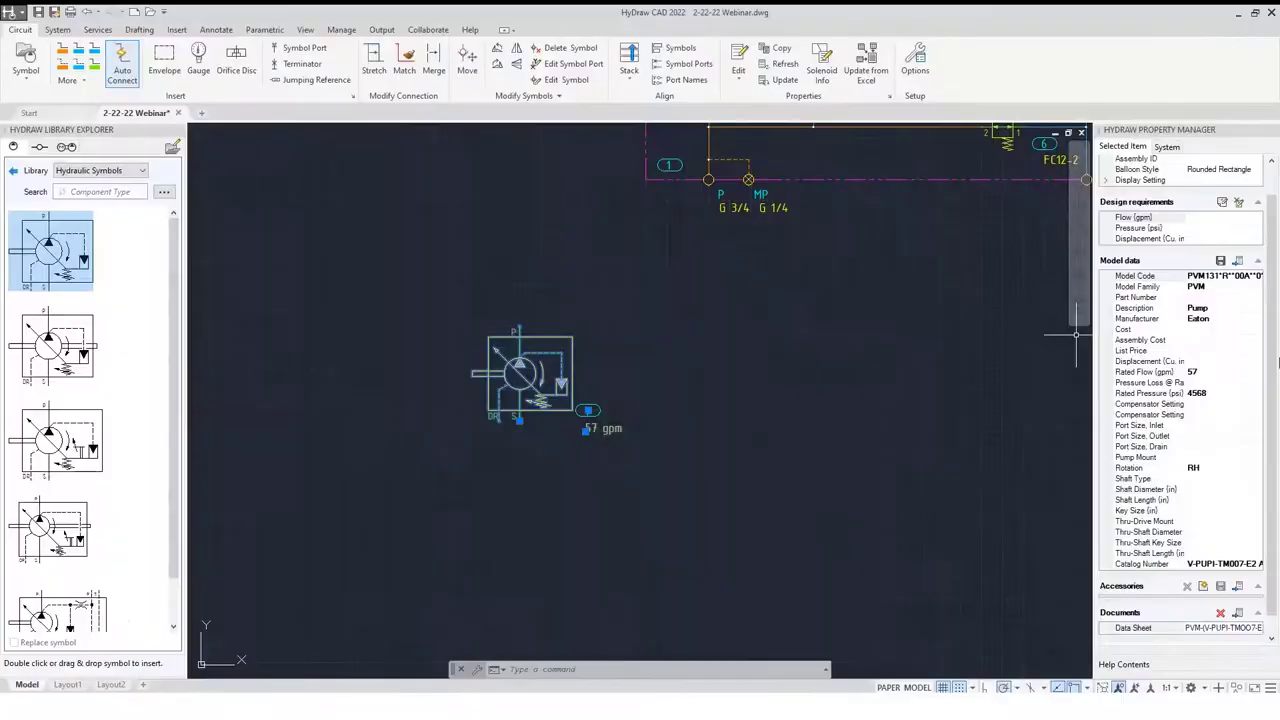
Set pump shaft length to .25 in and place the first electric motor (balloon 8) at its shaft.
{"action": "left_click", "coordinate": [1188, 499]}
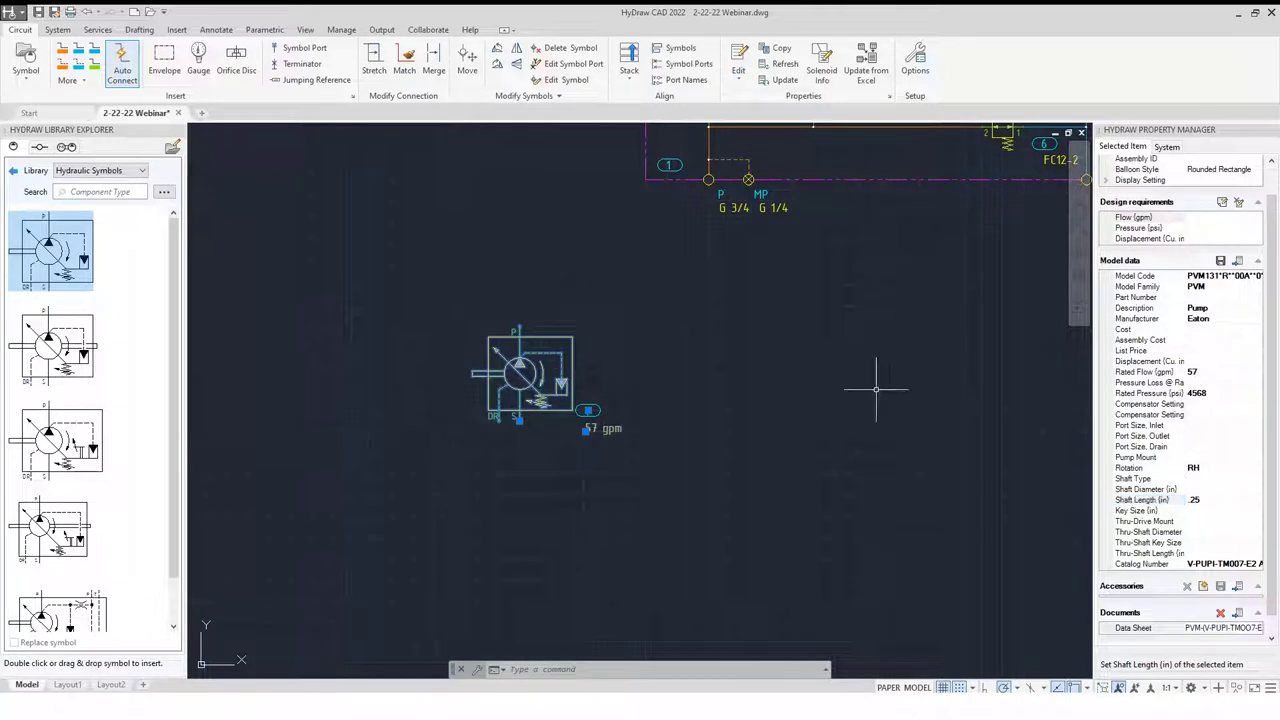
{"action": "left_click", "coordinate": [12, 169]}
{"action": "scroll", "coordinate": [105, 338], "scroll_direction": "down", "scroll_amount": 5}
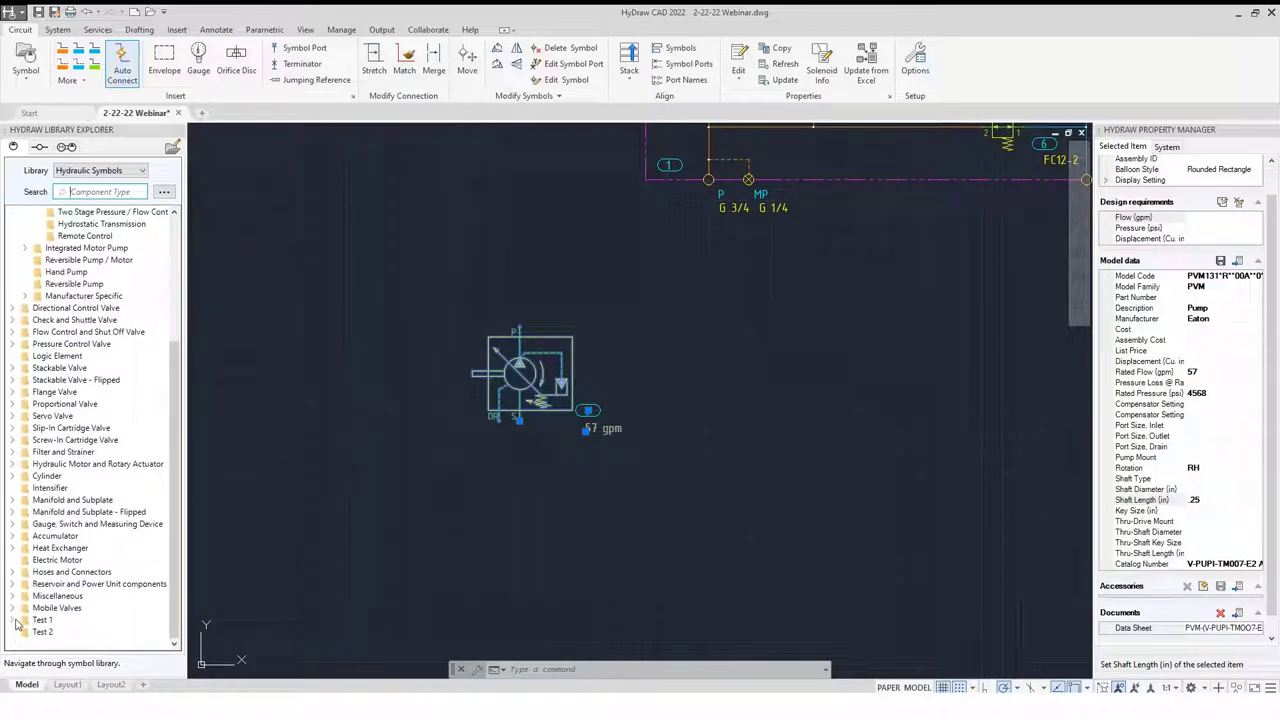
{"action": "left_click", "coordinate": [42, 560]}
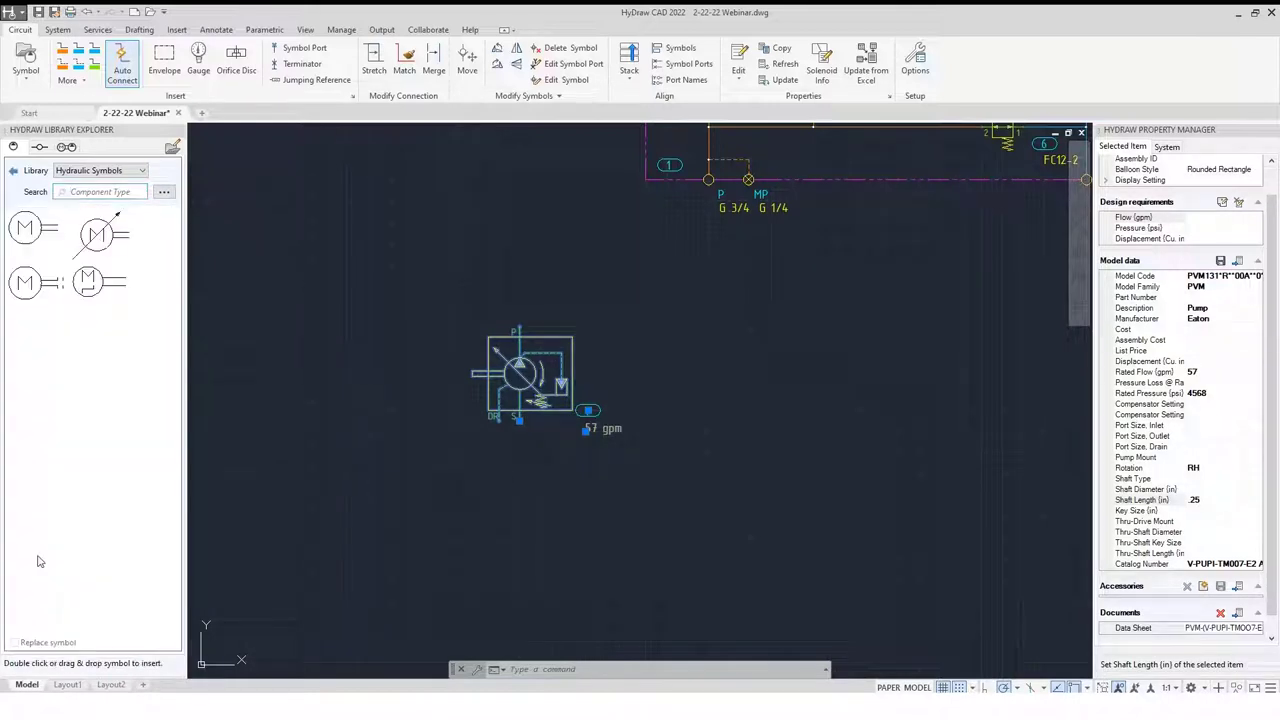
{"action": "double_click", "coordinate": [33, 228]}
{"action": "scroll", "coordinate": [460, 385], "scroll_direction": "up", "scroll_amount": 5}
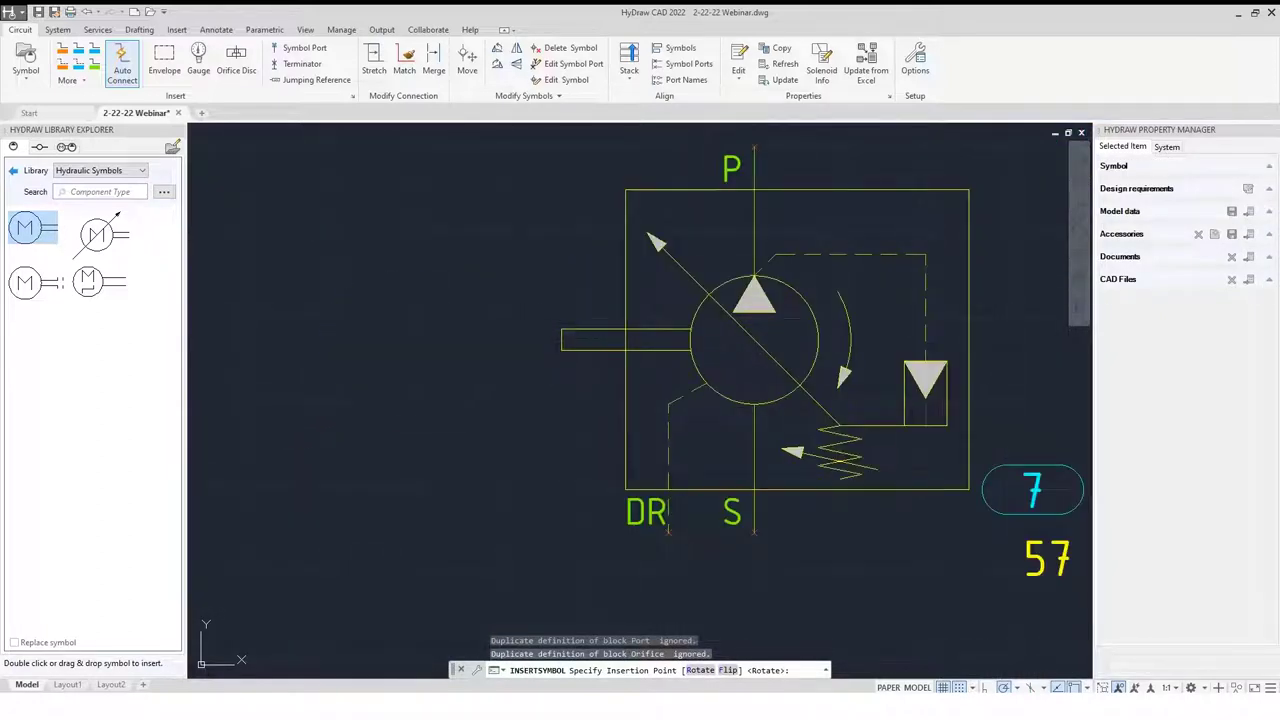
{"action": "left_click", "coordinate": [538, 342]}
{"action": "scroll", "coordinate": [455, 359], "scroll_direction": "down", "scroll_amount": 2}
{"action": "scroll", "coordinate": [460, 357], "scroll_direction": "up", "scroll_amount": 2}
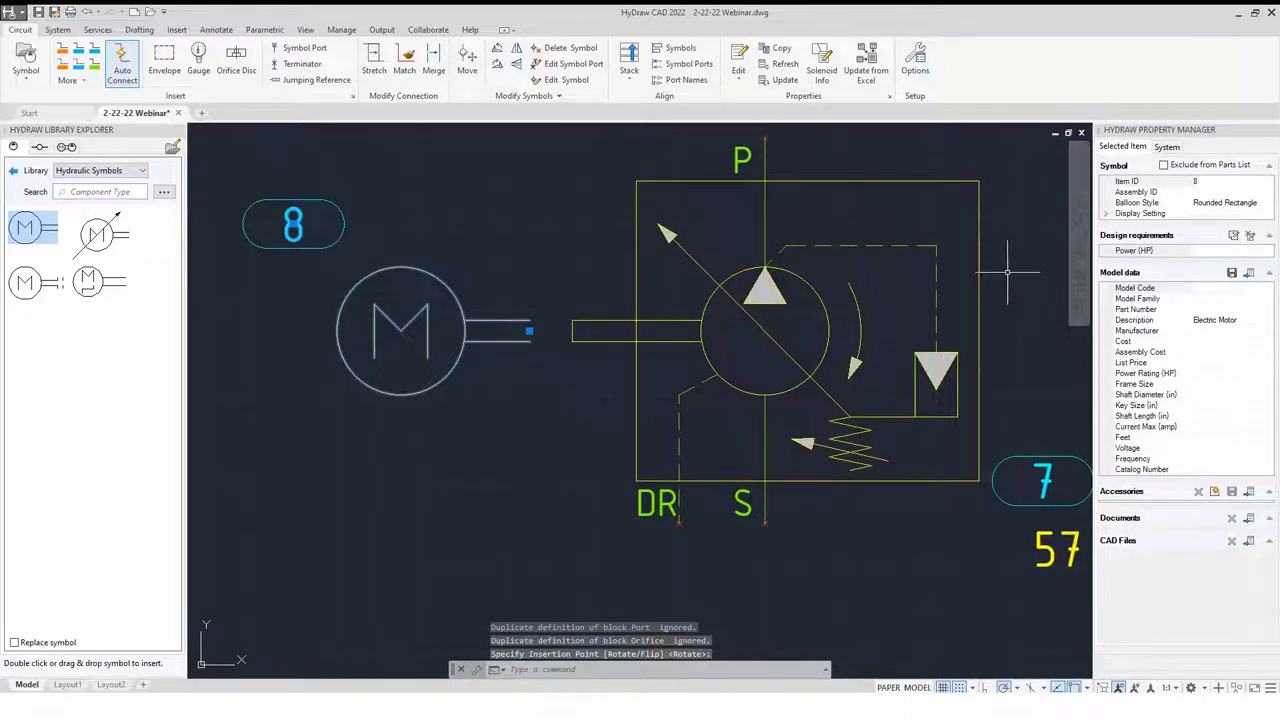
Link the motor to the Bernardi UNEL/MEC355M/L model from FluidPowerTools.com, including its data sheet.
{"action": "left_click", "coordinate": [1249, 273]}
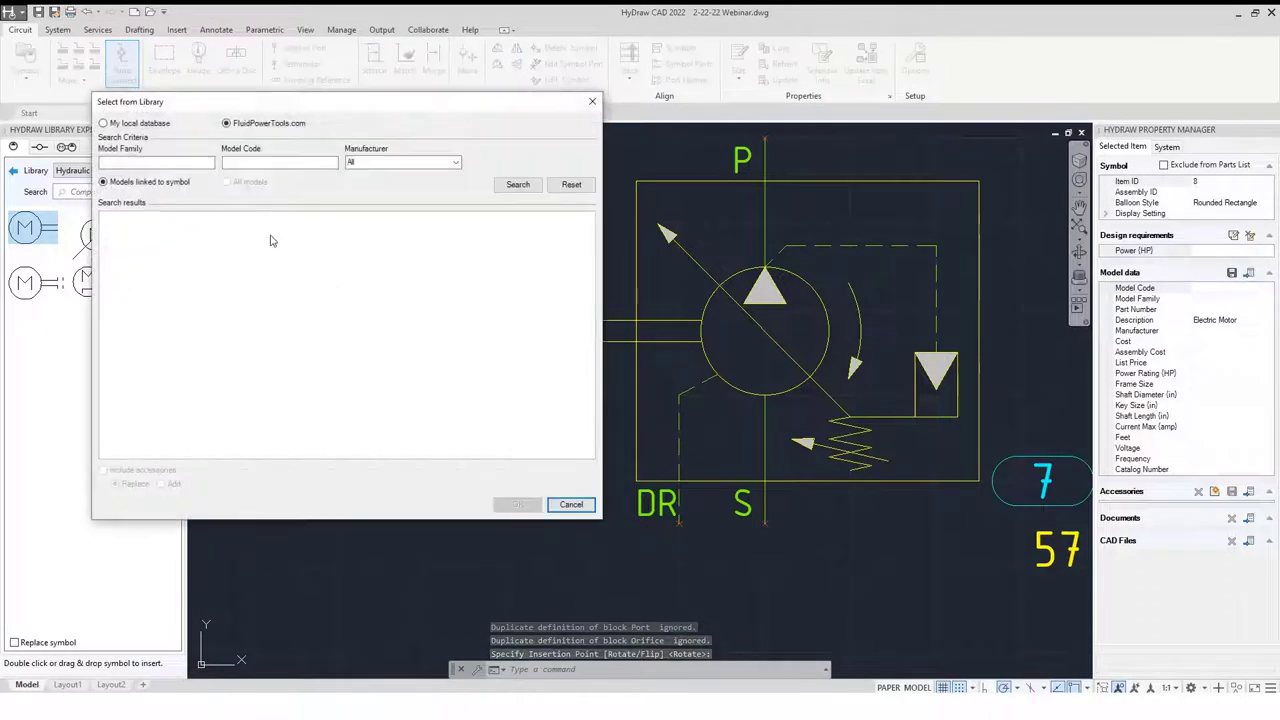
{"action": "left_click", "coordinate": [517, 185]}
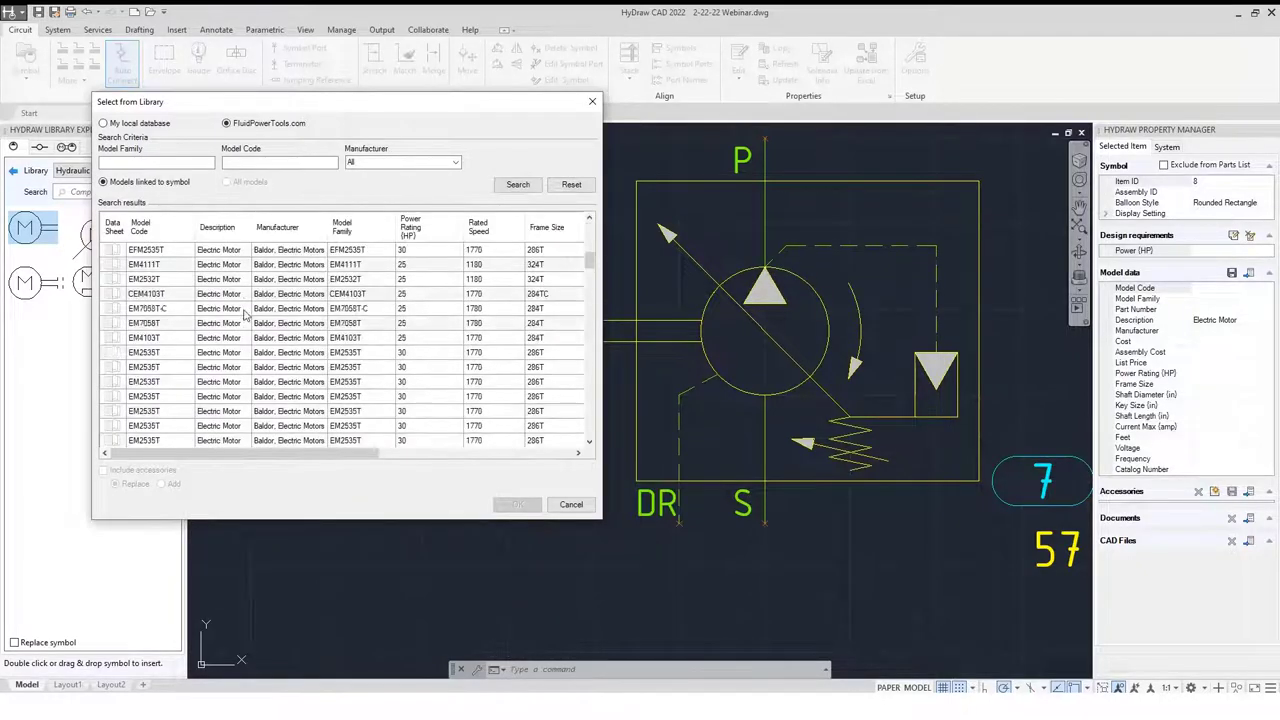
{"action": "scroll", "coordinate": [245, 316], "scroll_direction": "down", "scroll_amount": 10}
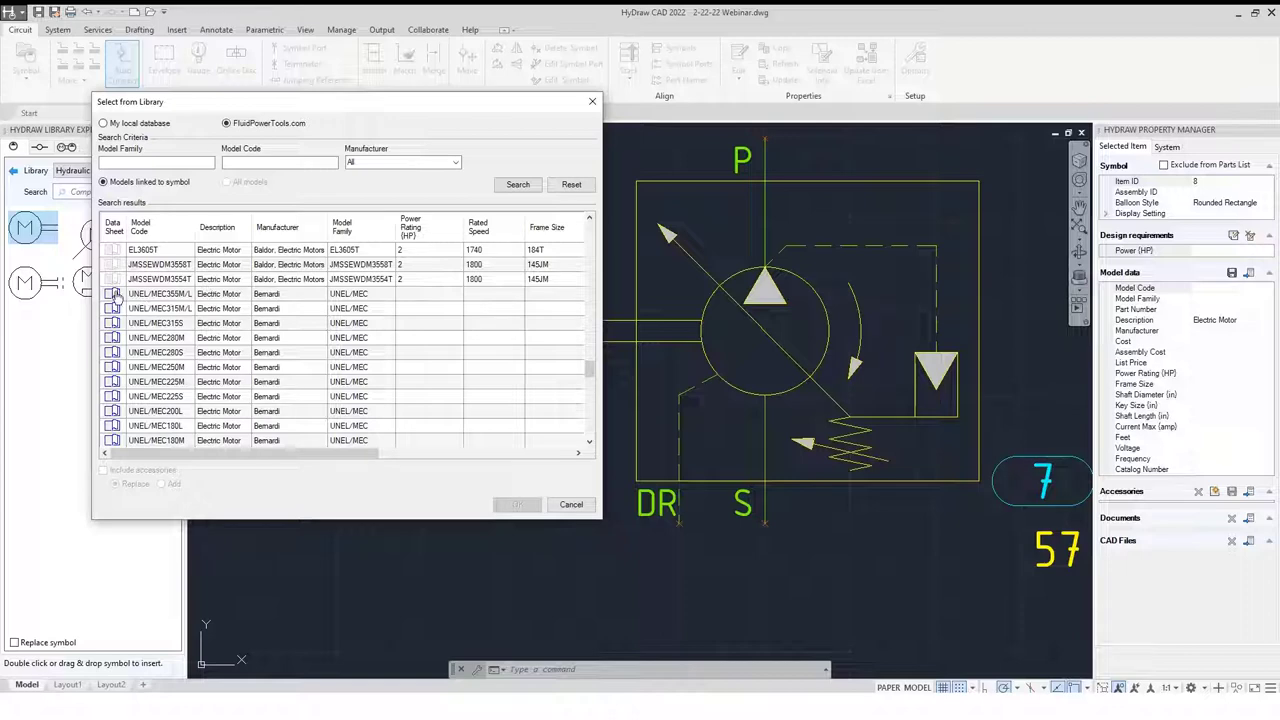
{"action": "left_click", "coordinate": [287, 294]}
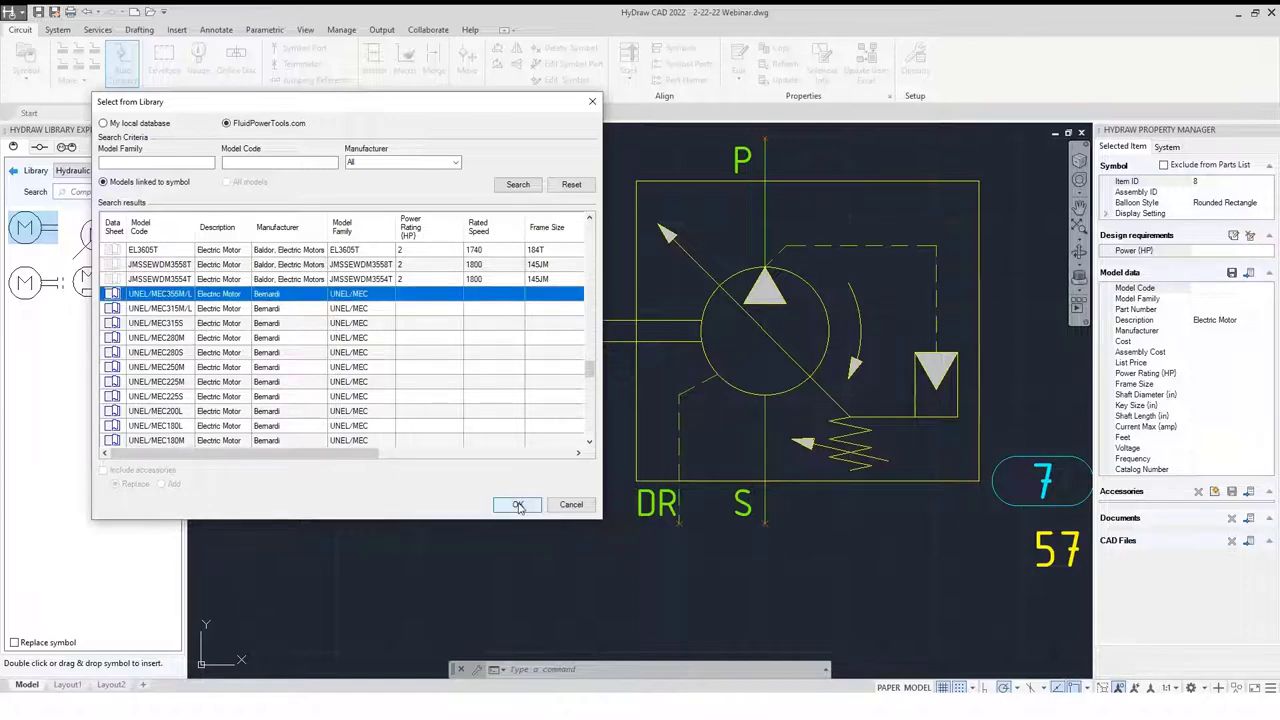
{"action": "left_click", "coordinate": [517, 504]}
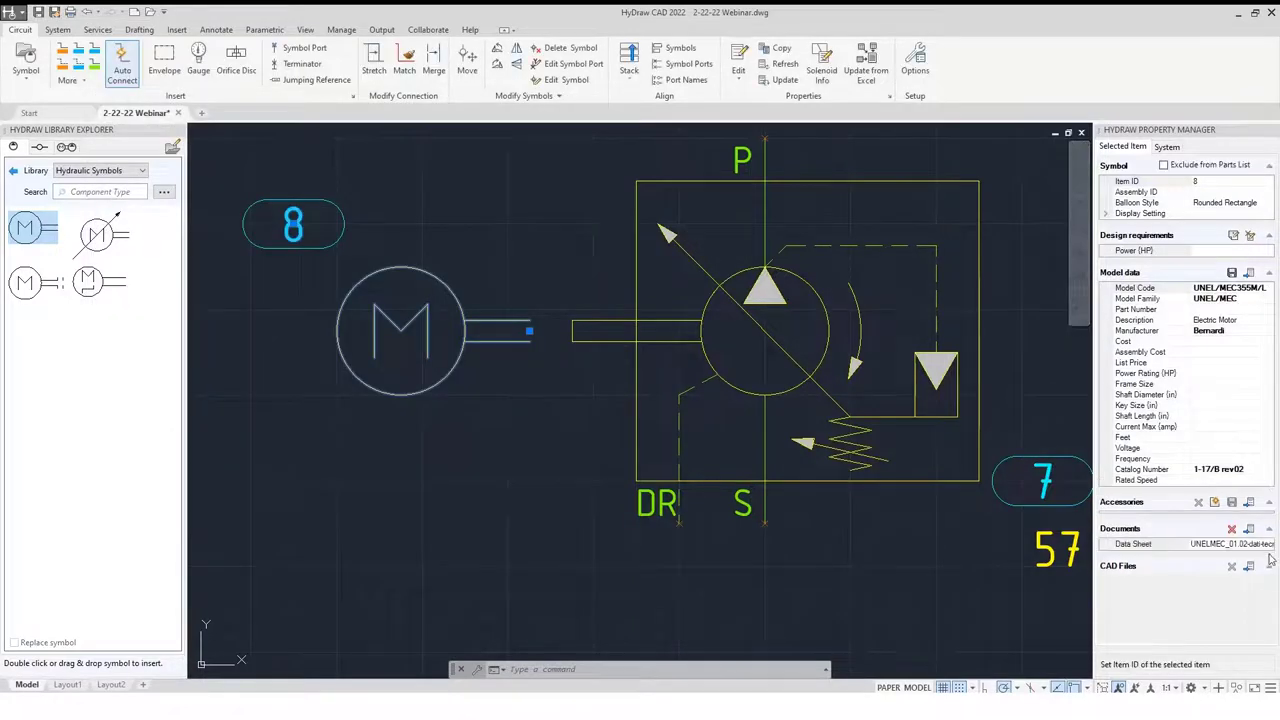
{"action": "left_click", "coordinate": [1267, 546]}
{"action": "left_click", "coordinate": [1268, 546]}
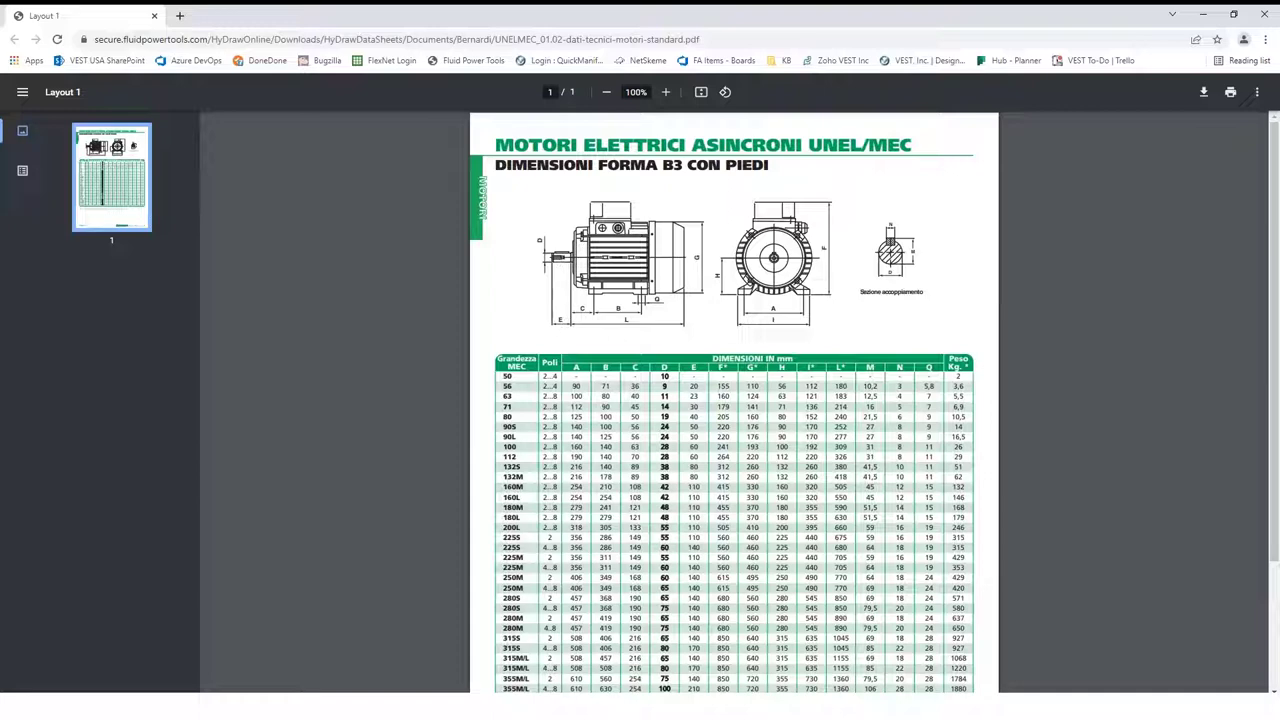
{"action": "scroll", "coordinate": [711, 323], "scroll_direction": "down", "scroll_amount": 3}
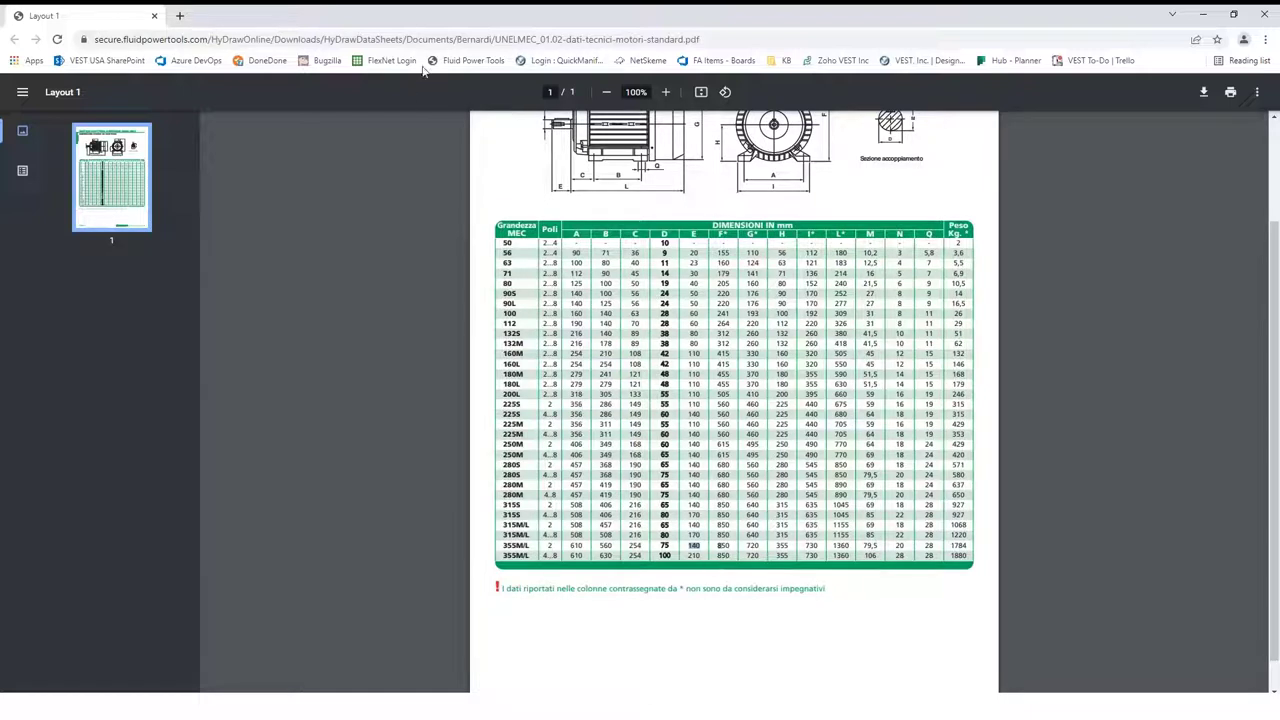
{"action": "left_click", "coordinate": [1262, 15]}
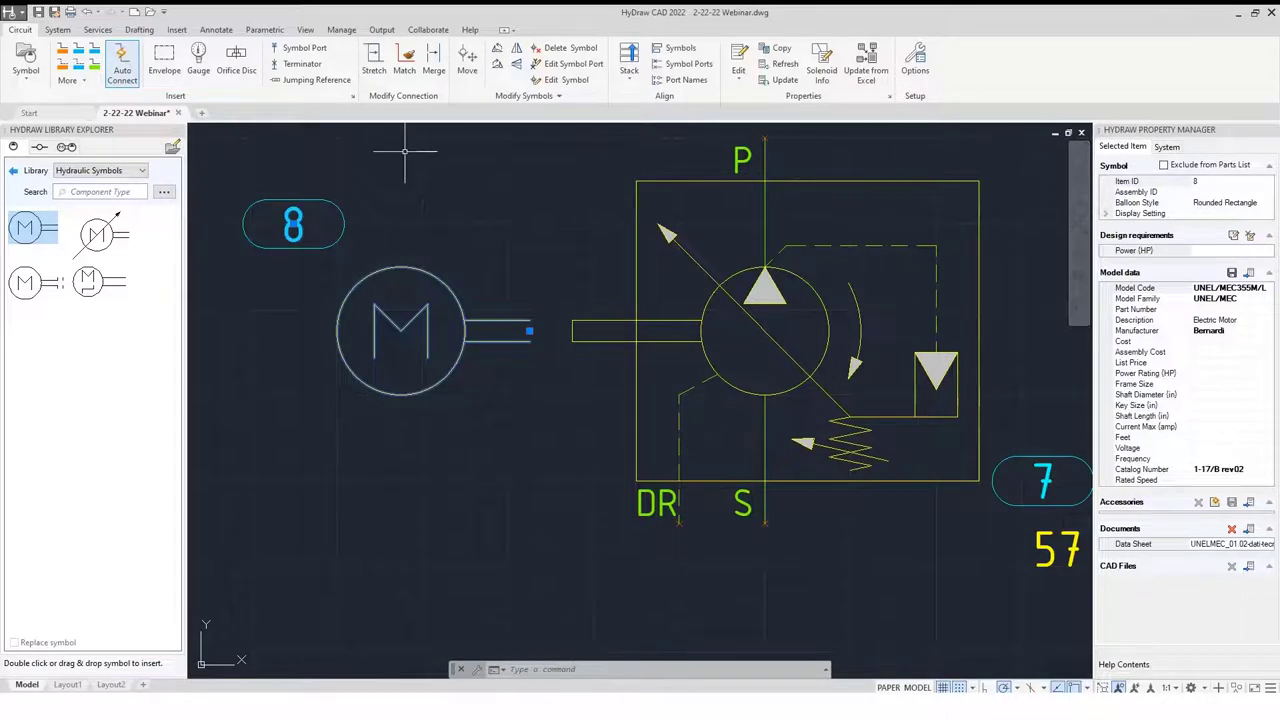
Convert 140 mm to inches with the Length unit converter and copy the result.
{"action": "left_click", "coordinate": [57, 29]}
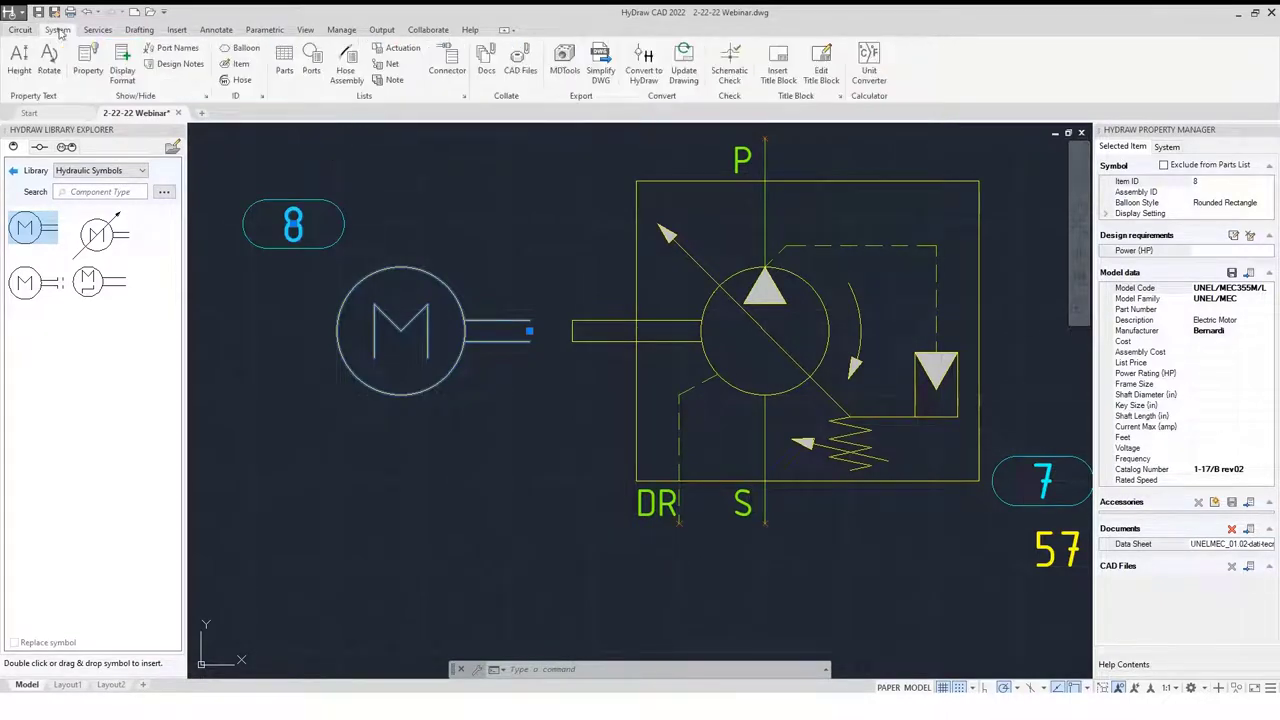
{"action": "left_click", "coordinate": [868, 70]}
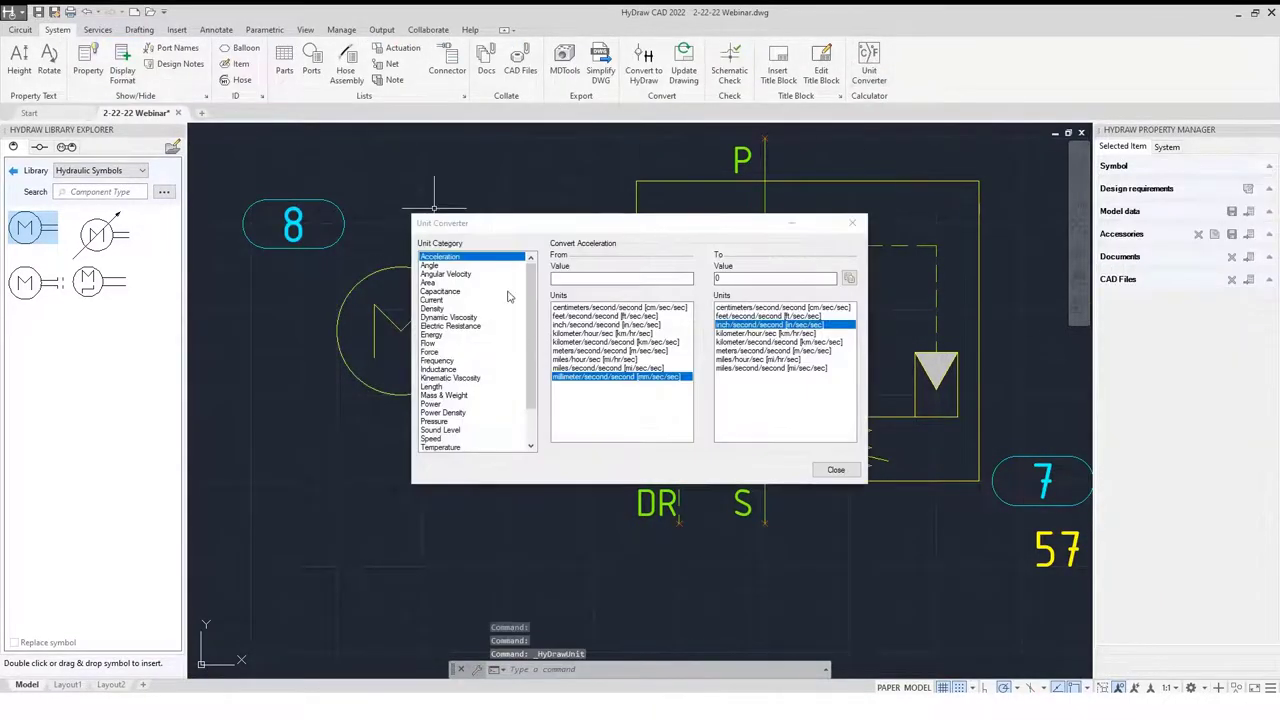
{"action": "left_click", "coordinate": [440, 388]}
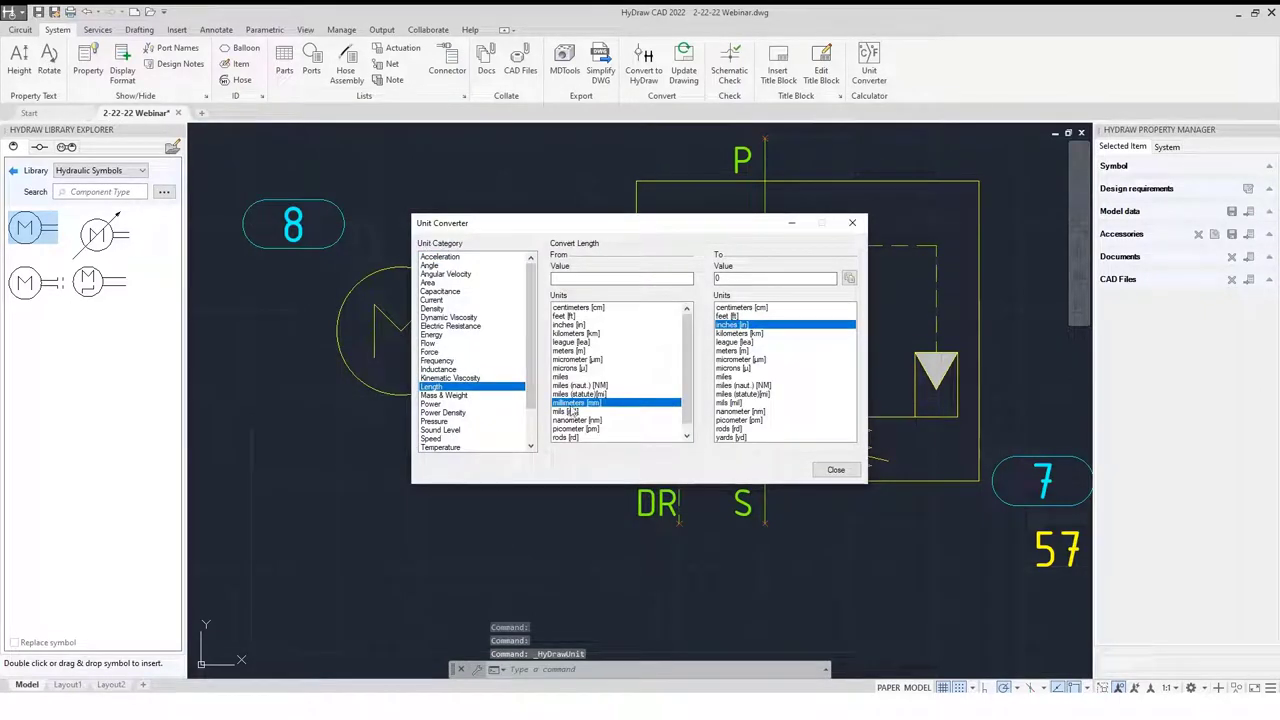
{"action": "left_click", "coordinate": [583, 280]}
{"action": "type", "text": "140"}
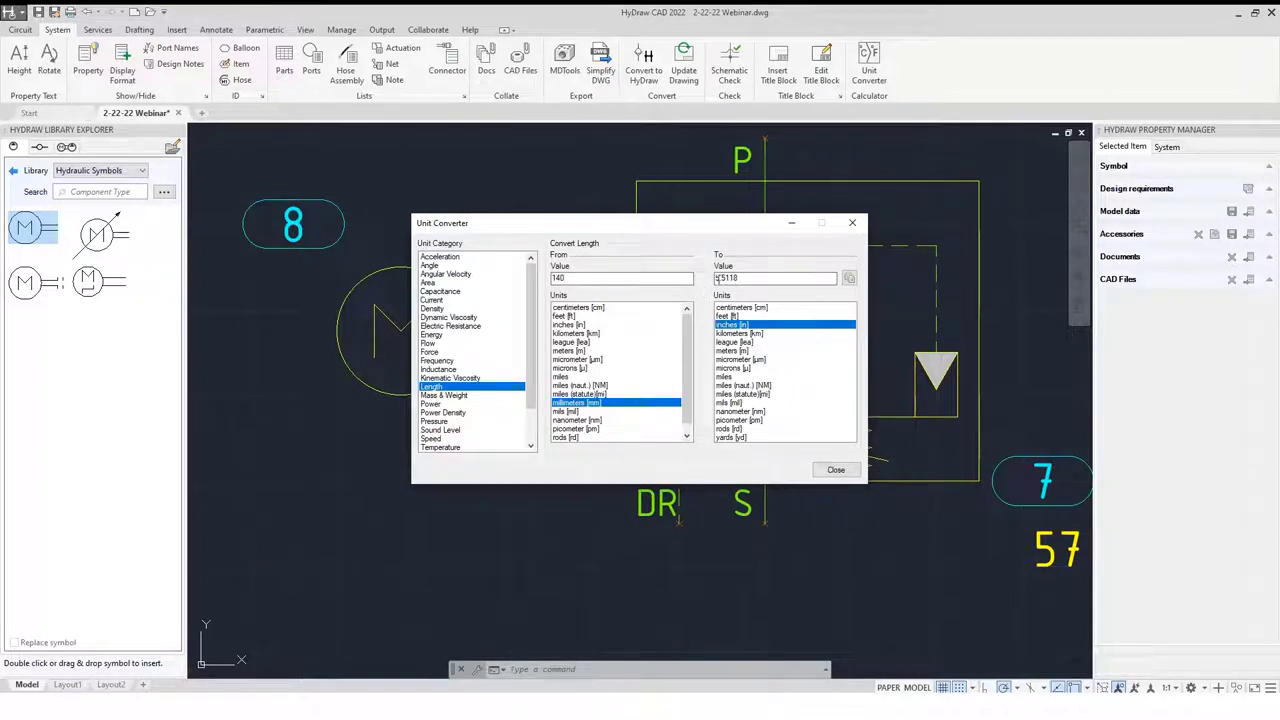
{"action": "left_click", "coordinate": [849, 278]}
{"action": "left_click", "coordinate": [836, 471]}
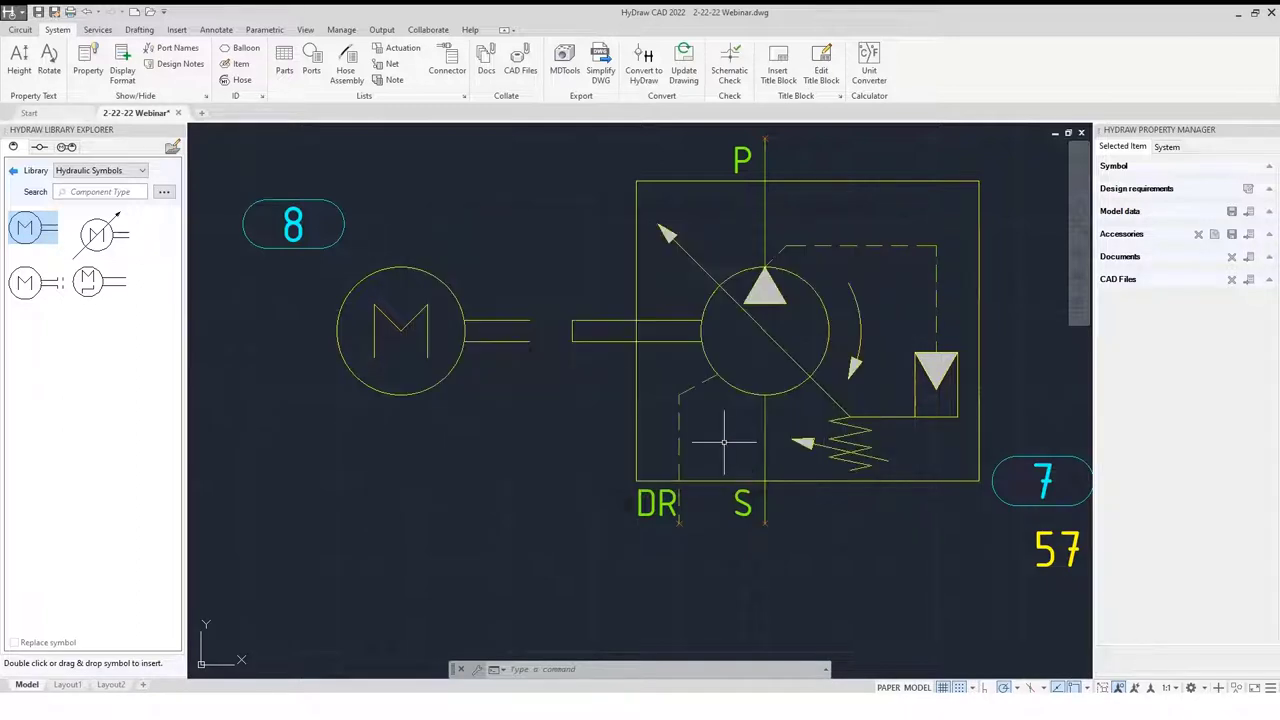
Paste 5.5118 into the motor's Shaft Length (in) property.
{"action": "left_click", "coordinate": [475, 340]}
{"action": "left_click", "coordinate": [431, 372]}
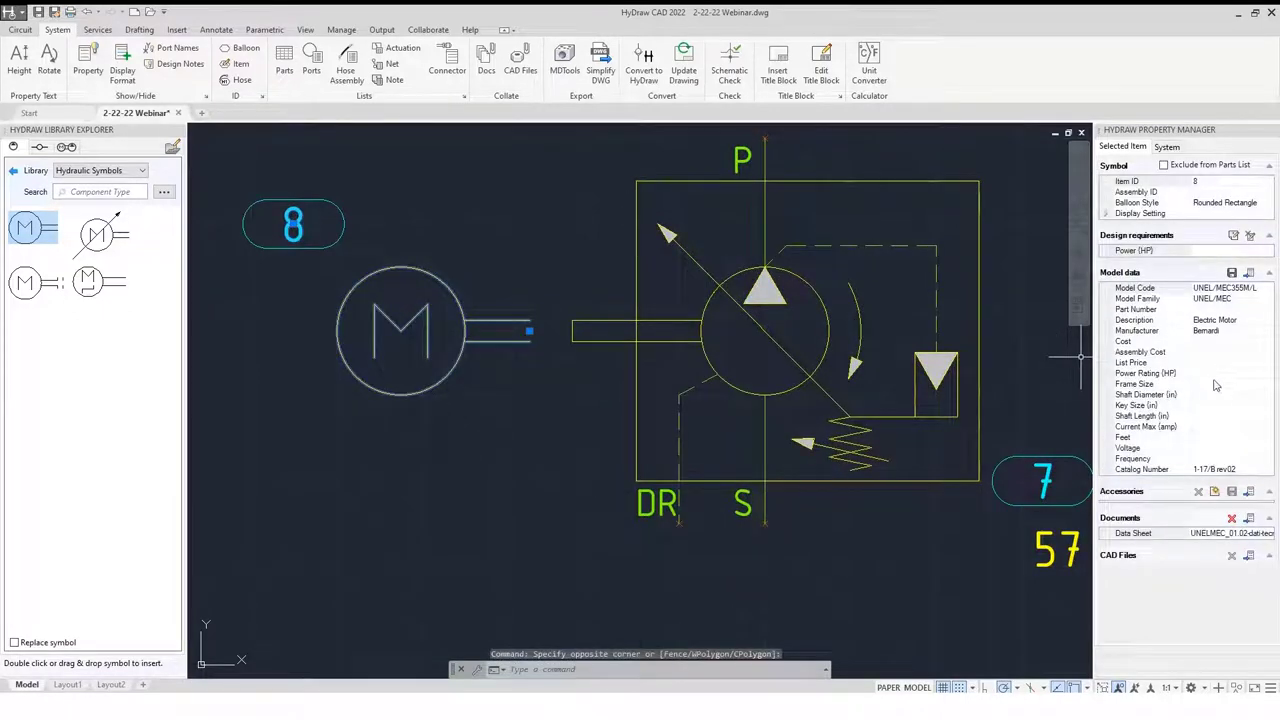
{"action": "left_click", "coordinate": [1217, 415]}
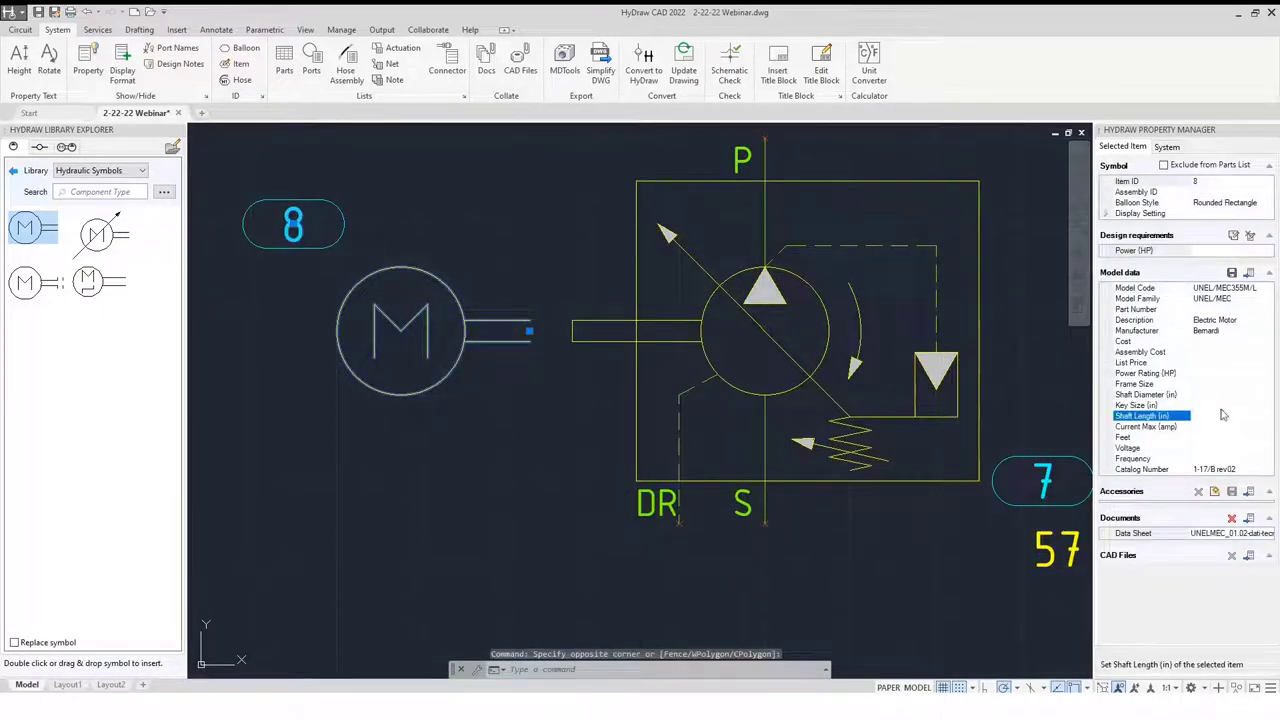
{"action": "key", "text": "Return"}
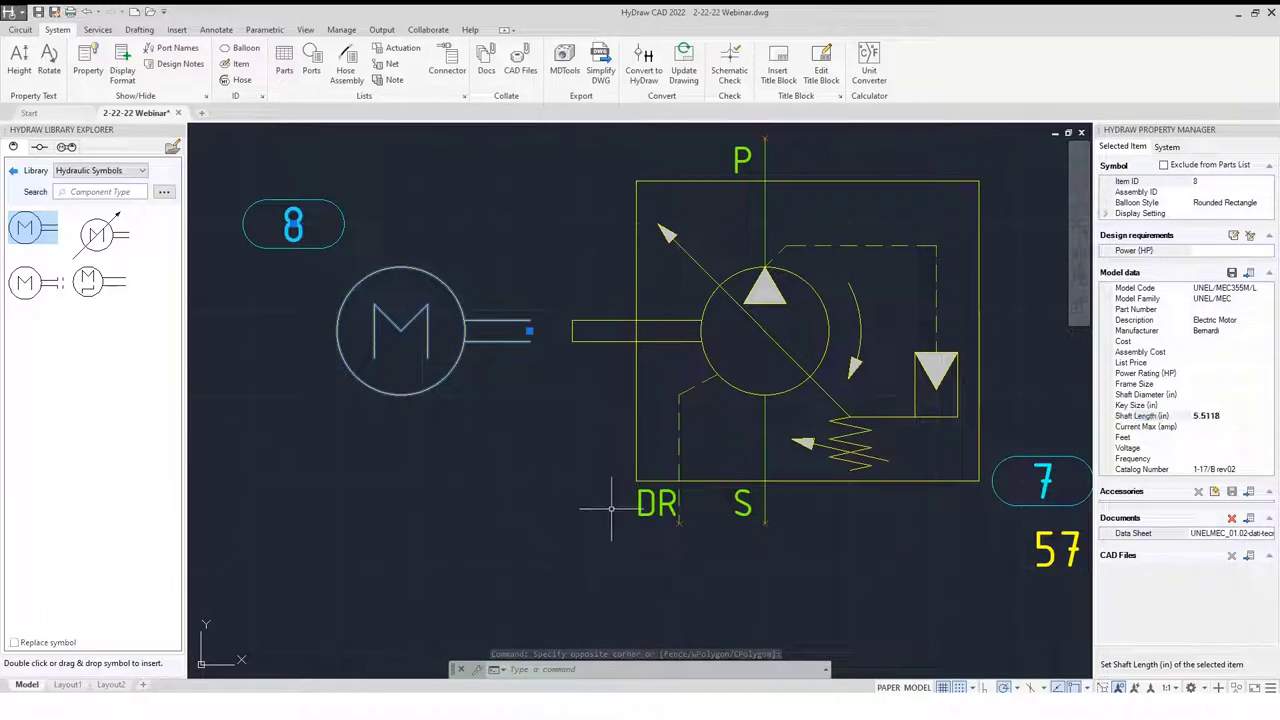
{"action": "key", "text": "Escape"}
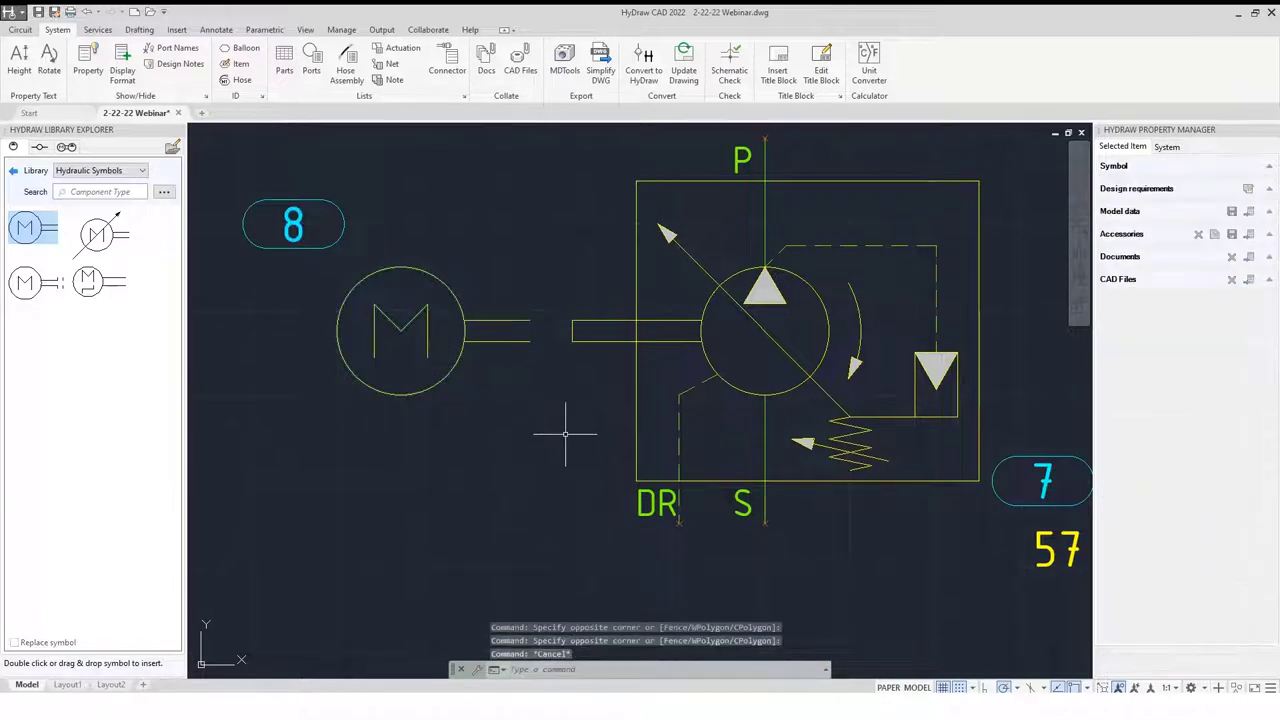
{"action": "left_click", "coordinate": [13, 170]}
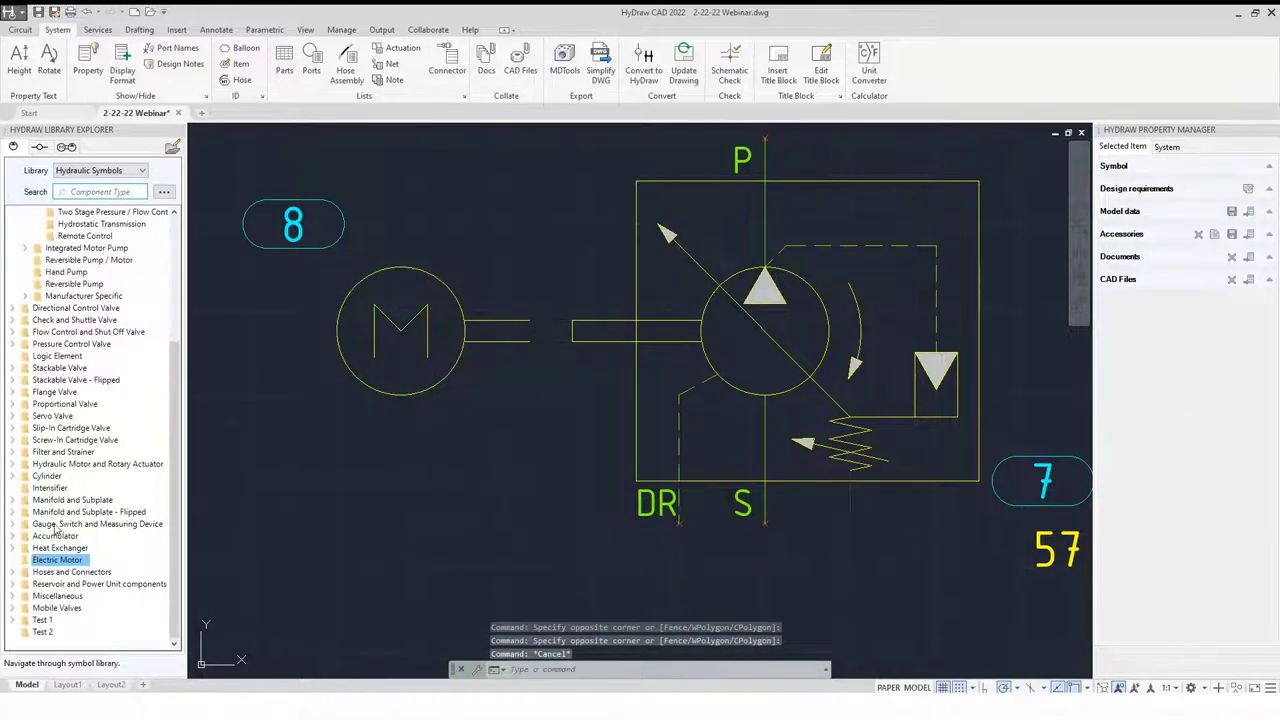
Place a Coupling Set symbol (balloon 9) between the motor and the pump.
{"action": "left_click", "coordinate": [32, 584]}
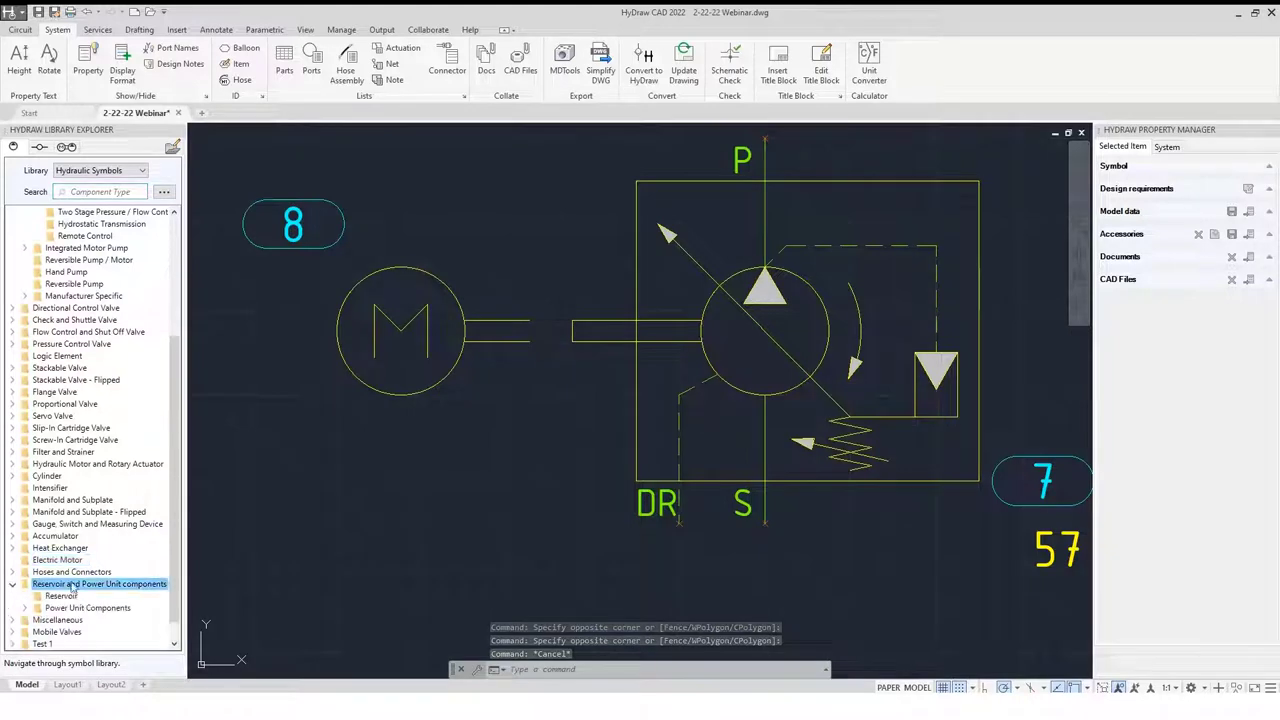
{"action": "left_click", "coordinate": [26, 608]}
{"action": "left_click", "coordinate": [75, 560]}
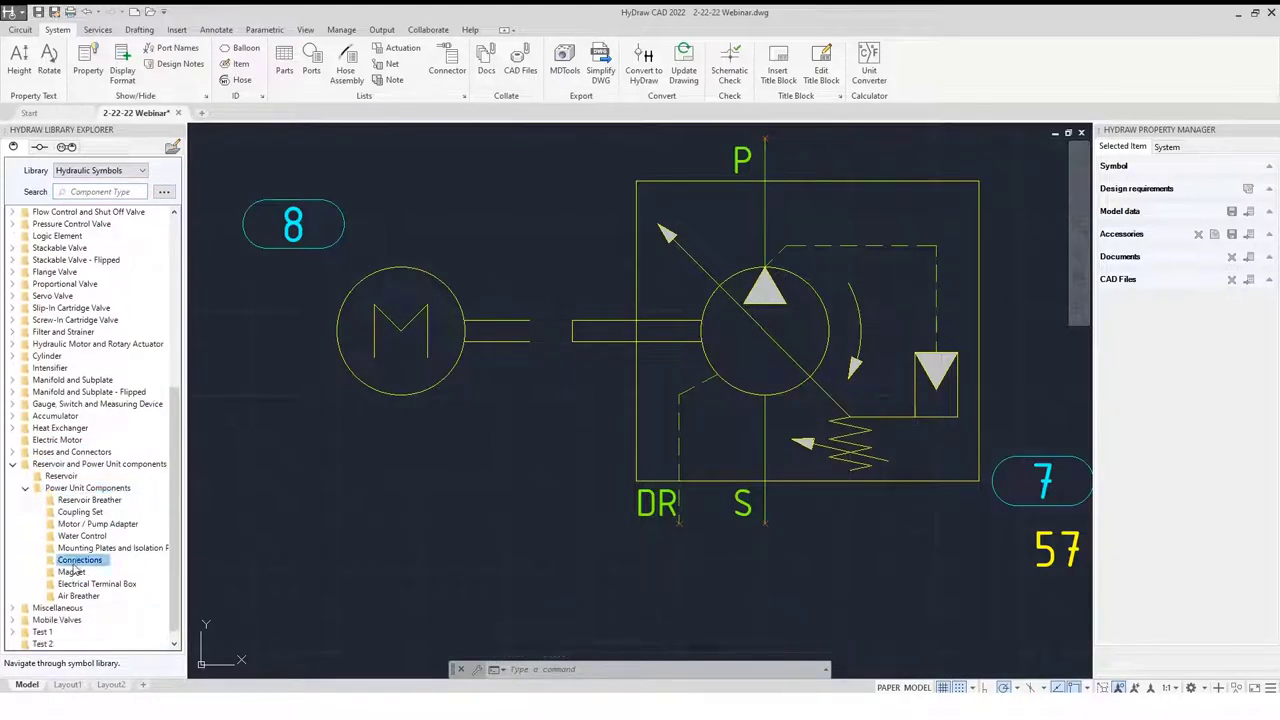
{"action": "left_click", "coordinate": [13, 170]}
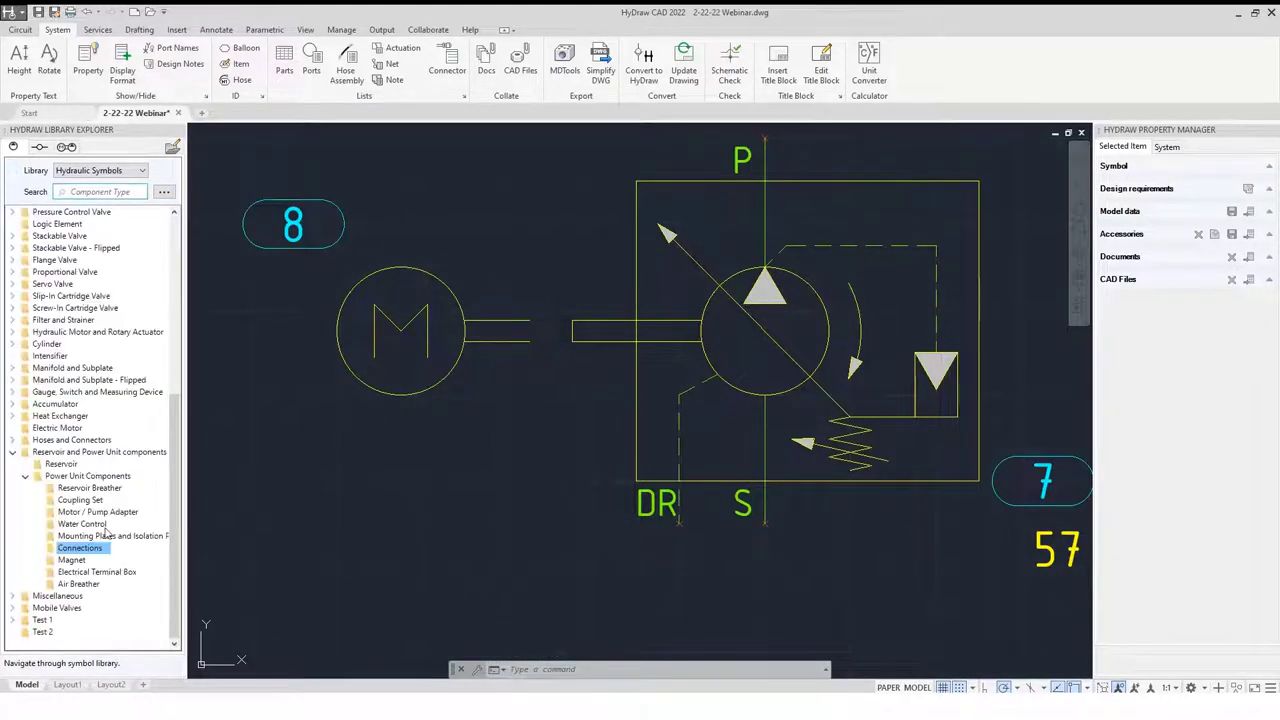
{"action": "left_click", "coordinate": [92, 500]}
{"action": "double_click", "coordinate": [97, 228]}
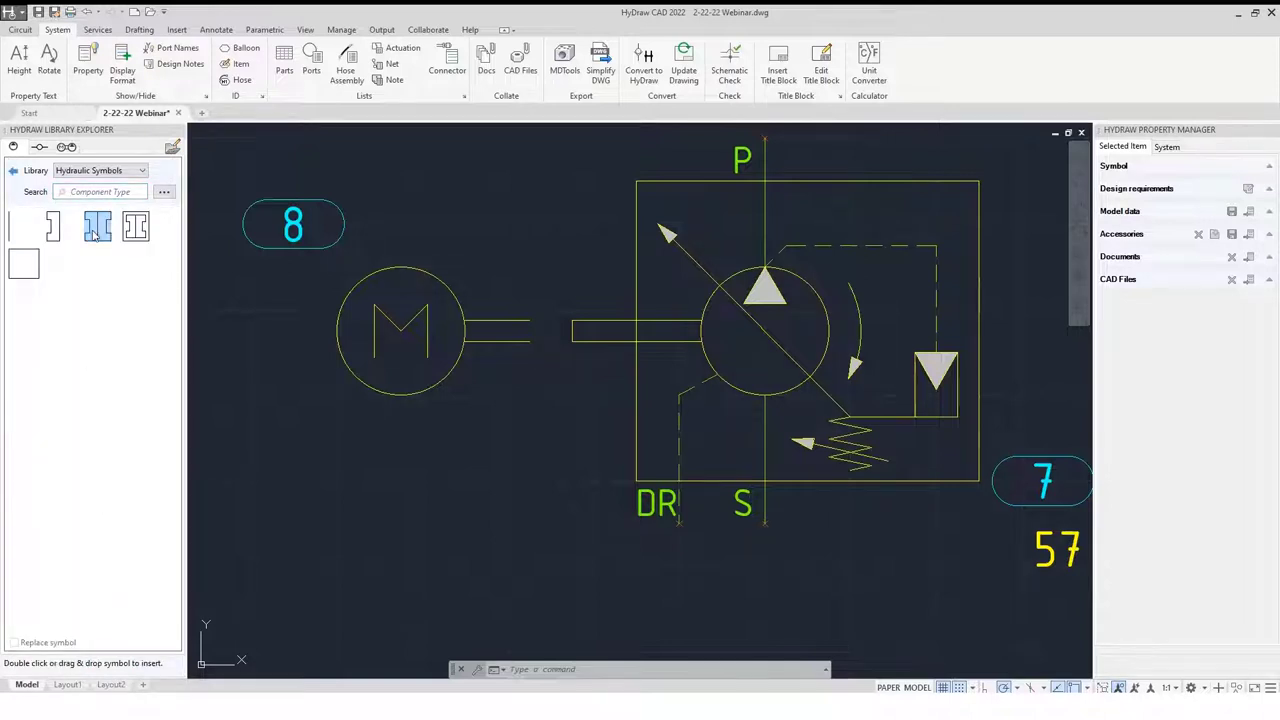
{"action": "left_click", "coordinate": [549, 330]}
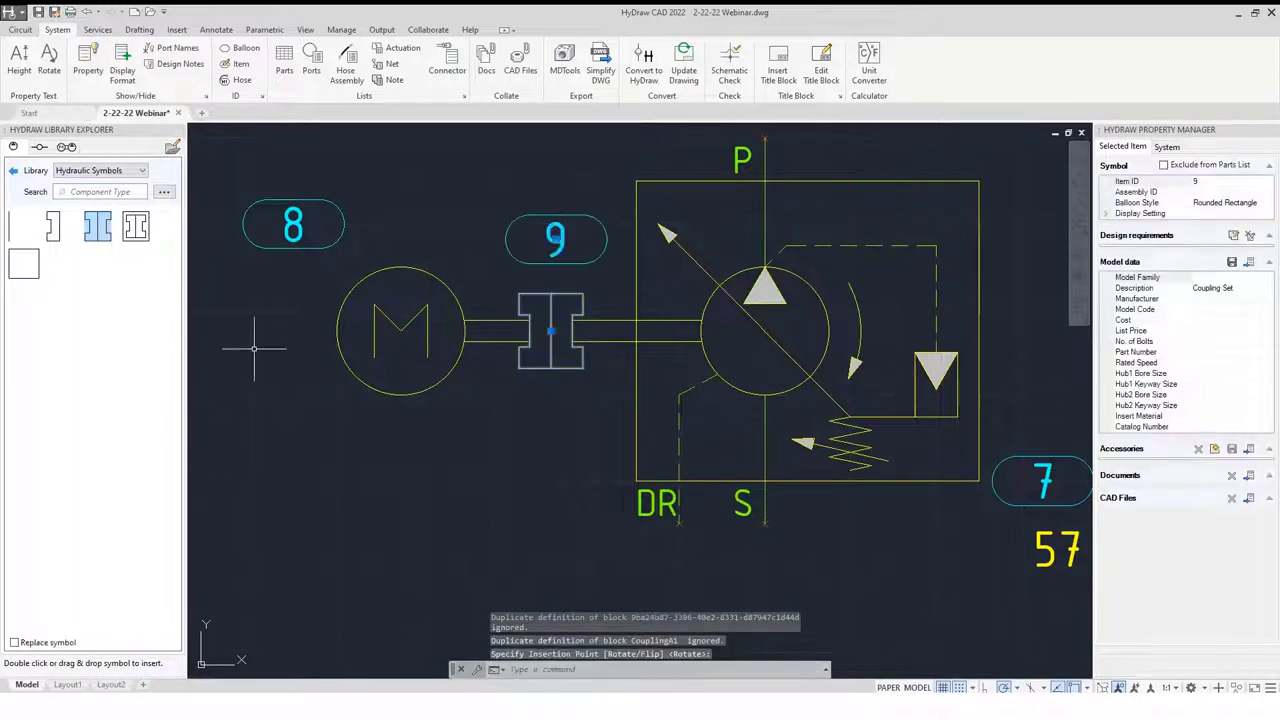
Place a Motor / Pump Adapter symbol (balloon 10) beside the coupling.
{"action": "left_click", "coordinate": [13, 173]}
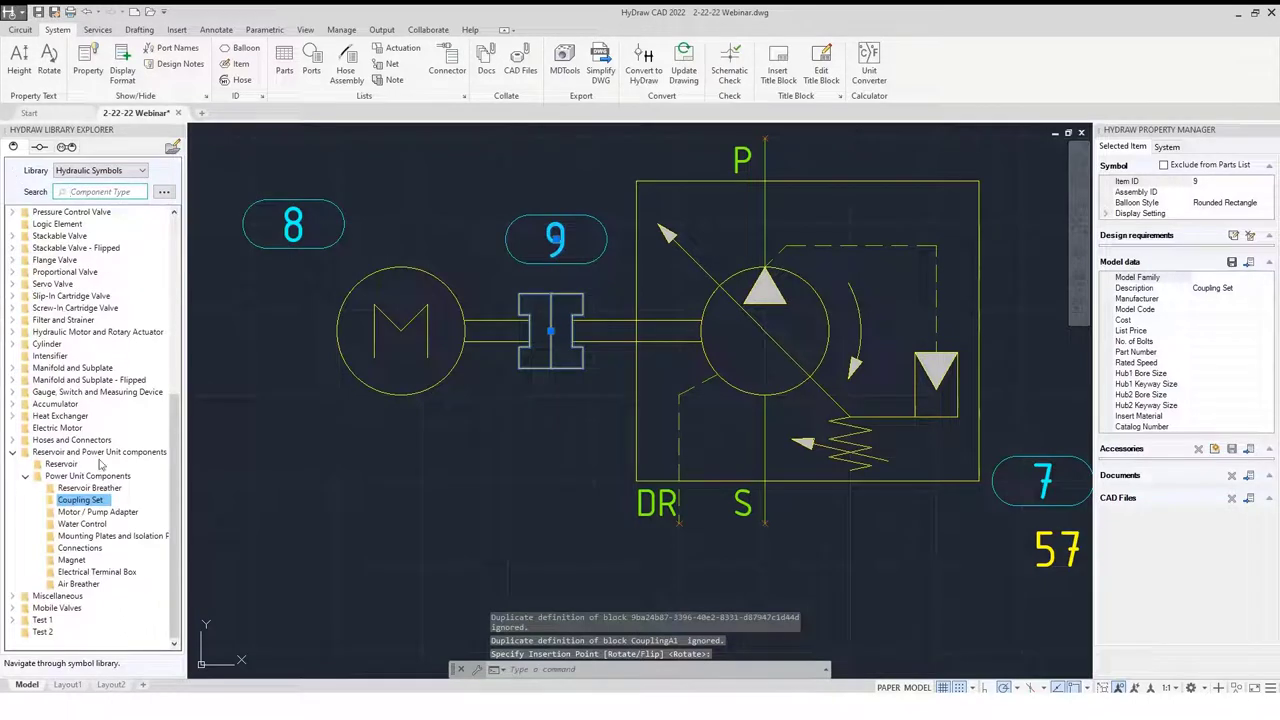
{"action": "double_click", "coordinate": [95, 512]}
{"action": "double_click", "coordinate": [37, 227]}
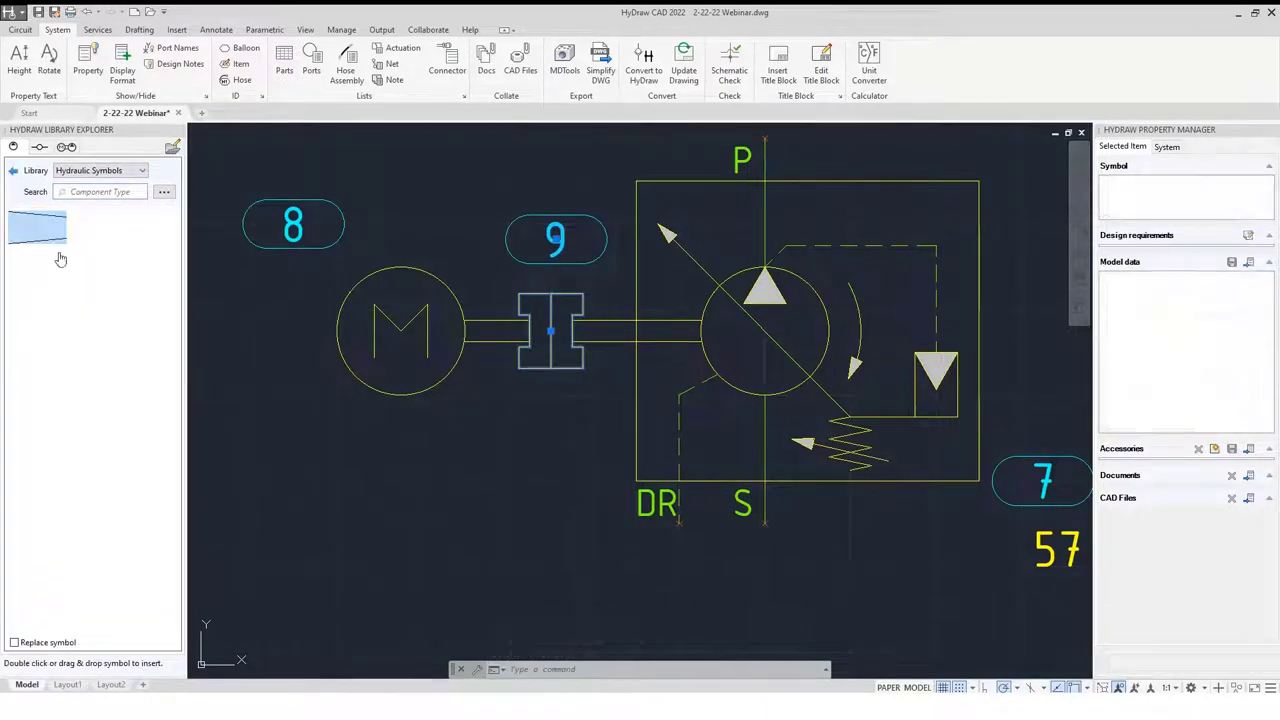
{"action": "left_click", "coordinate": [530, 330]}
{"action": "scroll", "coordinate": [524, 407], "scroll_direction": "down", "scroll_amount": 3}
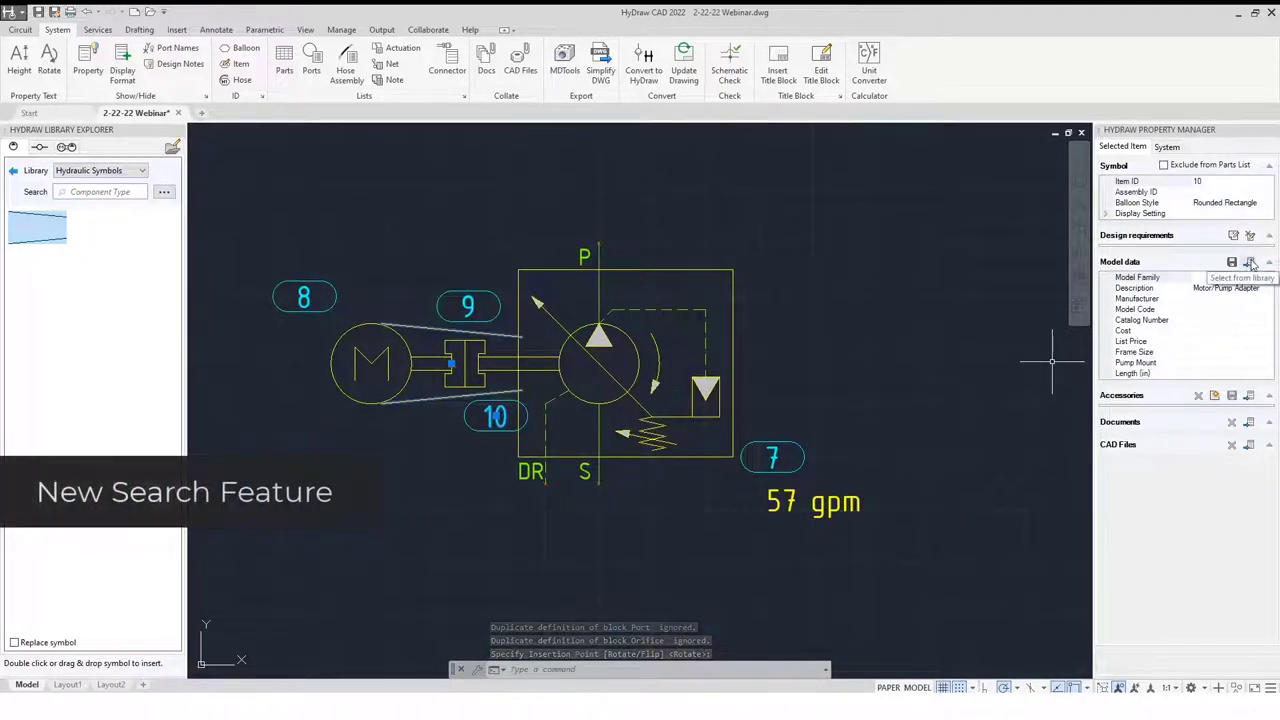
Assign Parker MPA182 adapter 876684 (6.69 in), matched on motor and pump shaft lengths.
{"action": "left_click", "coordinate": [1250, 262]}
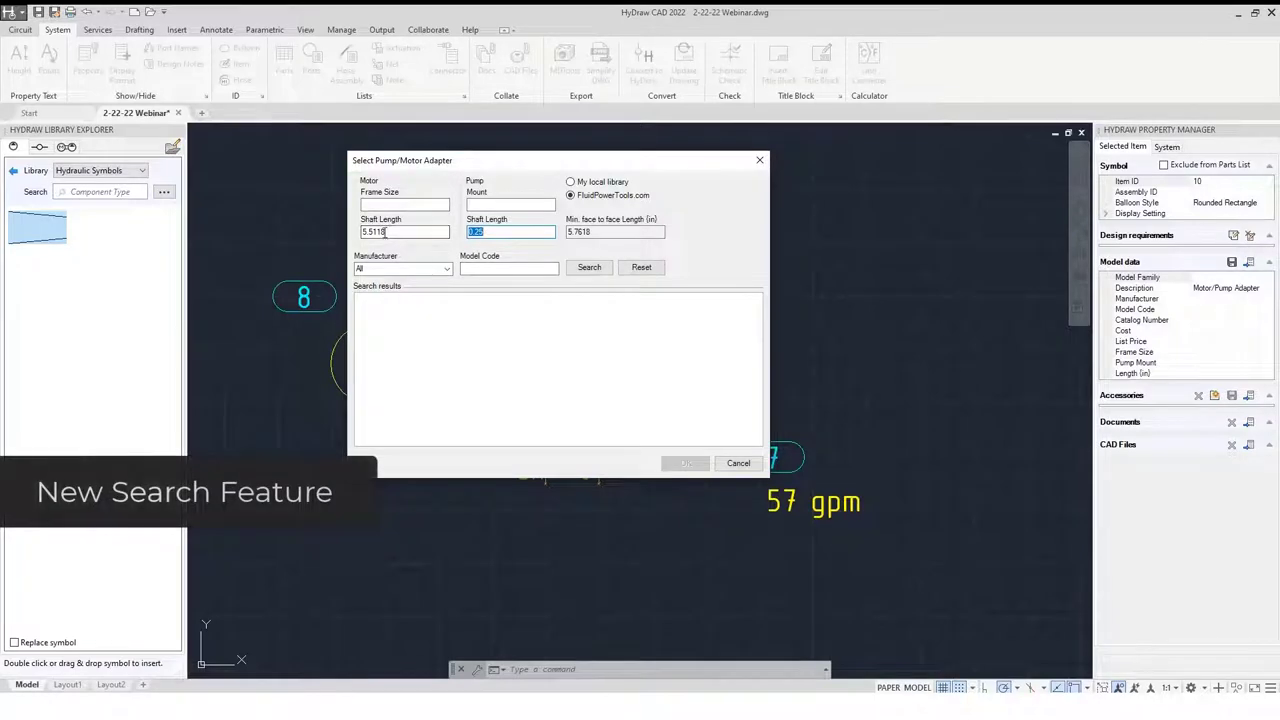
{"action": "double_click", "coordinate": [372, 233]}
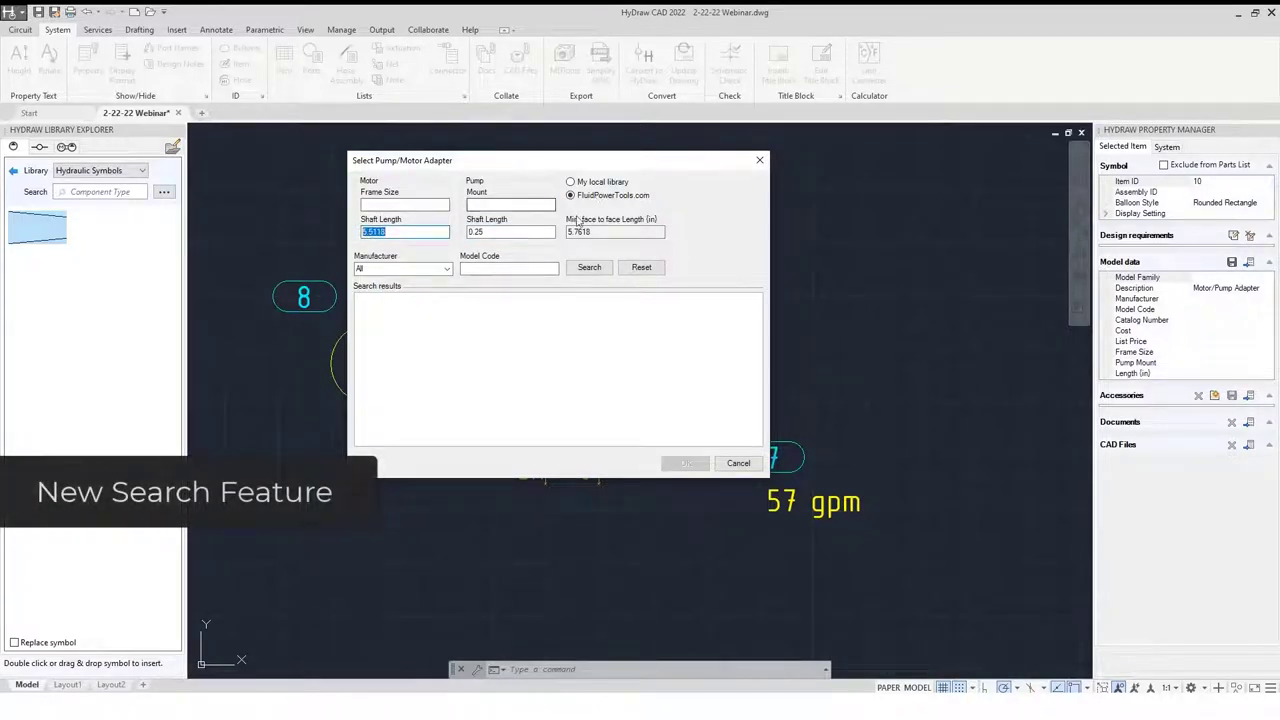
{"action": "key", "text": "Tab"}
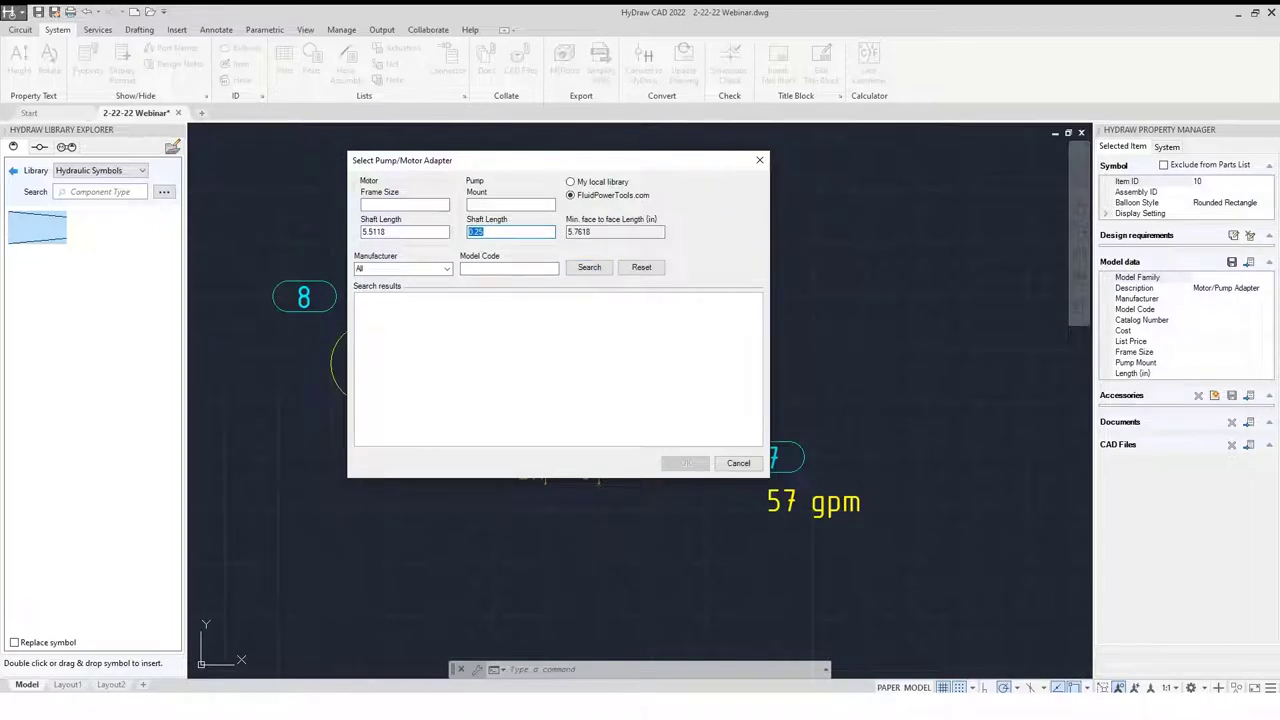
{"action": "left_click", "coordinate": [592, 267]}
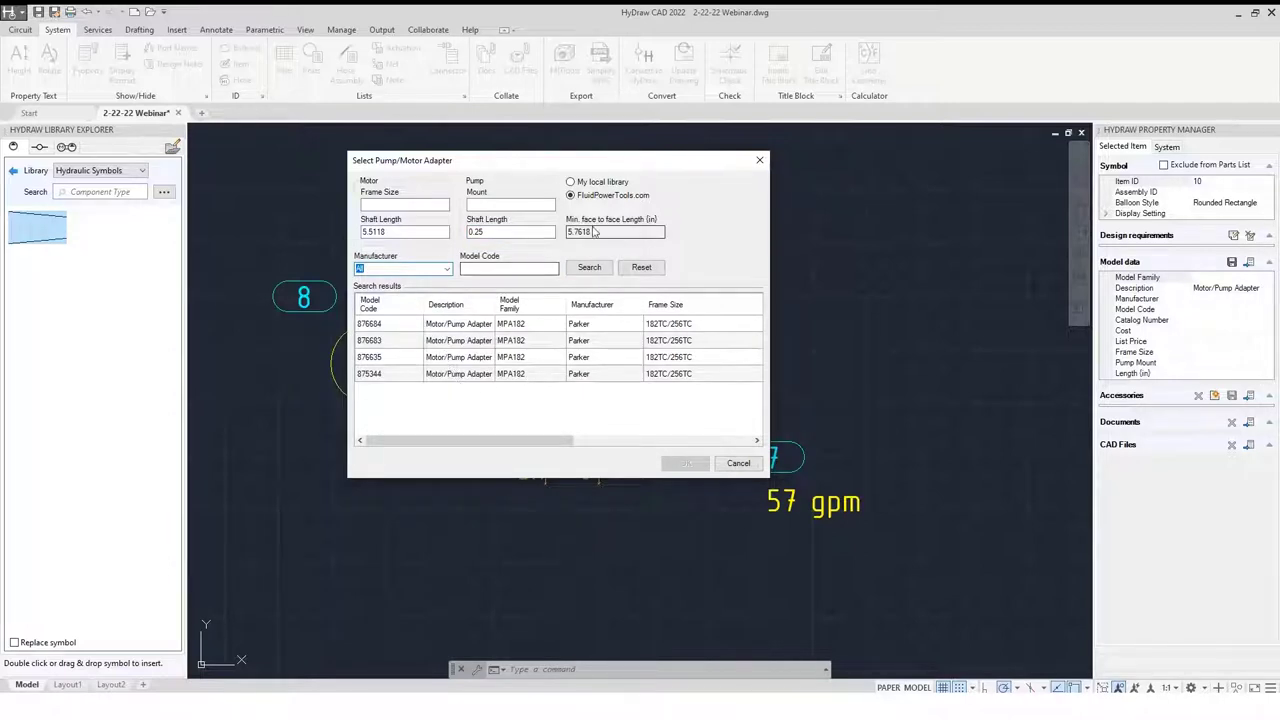
{"action": "left_click", "coordinate": [474, 325]}
{"action": "left_click", "coordinate": [686, 463]}
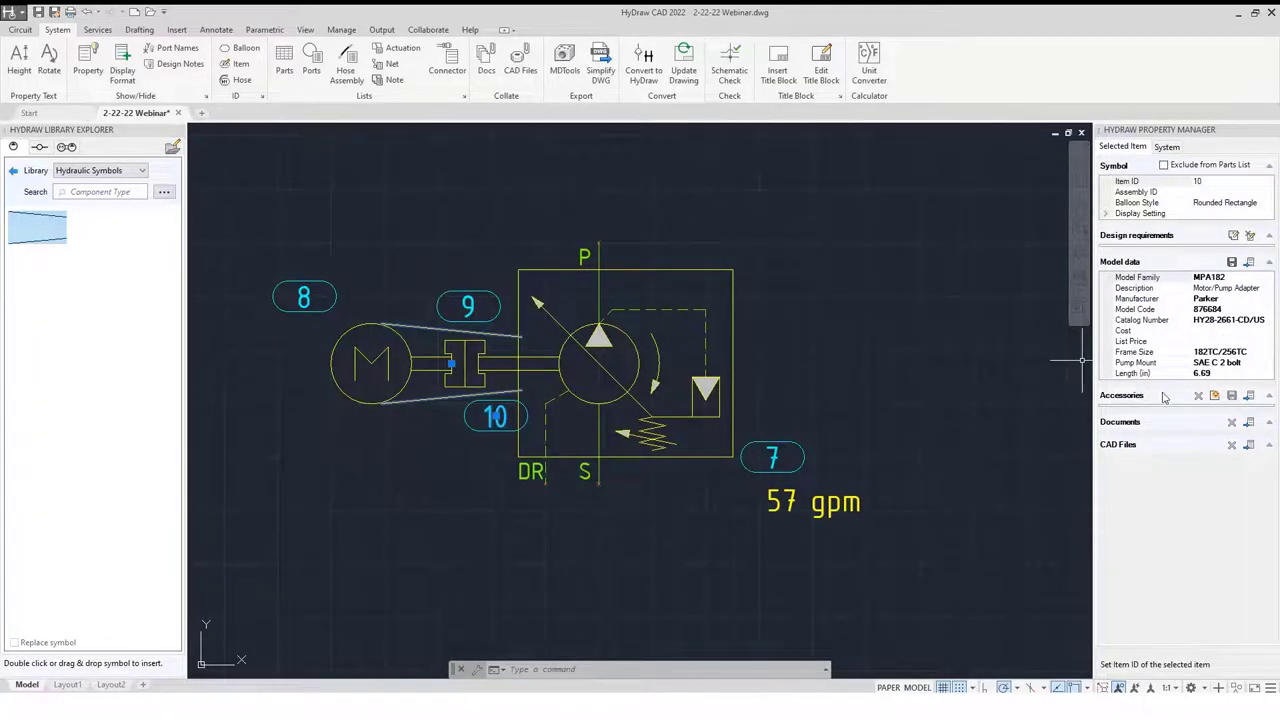
Draw a pressure line from the pump's P port to the manifold's P port.
{"action": "key", "text": "Escape"}
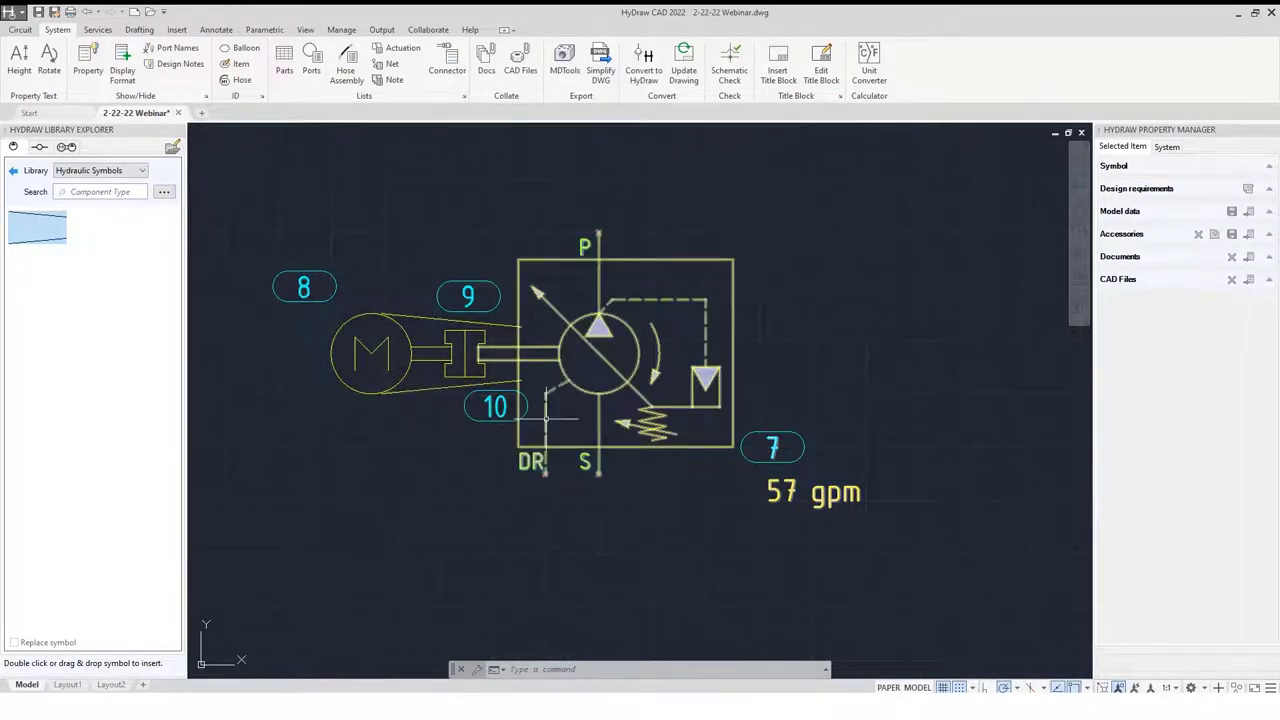
{"action": "mouse_move", "coordinate": [546, 420]}
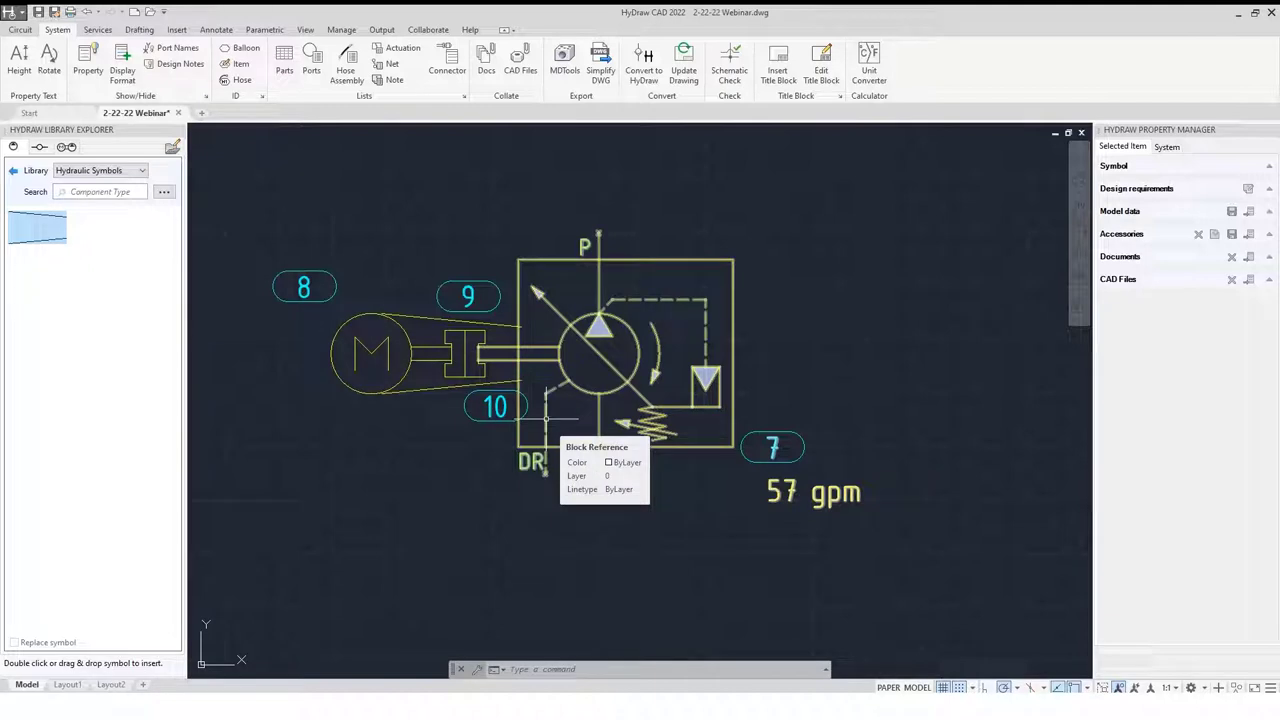
{"action": "scroll", "coordinate": [546, 420], "scroll_direction": "down", "scroll_amount": 5}
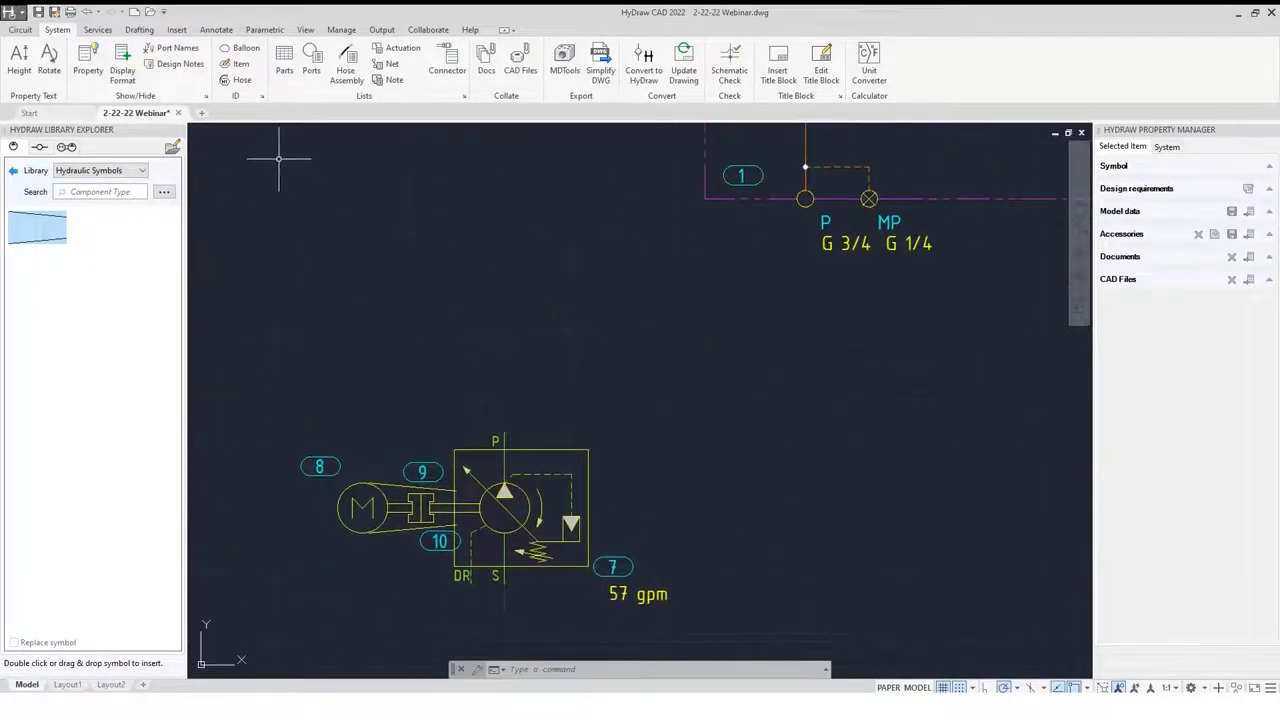
{"action": "left_click", "coordinate": [20, 29]}
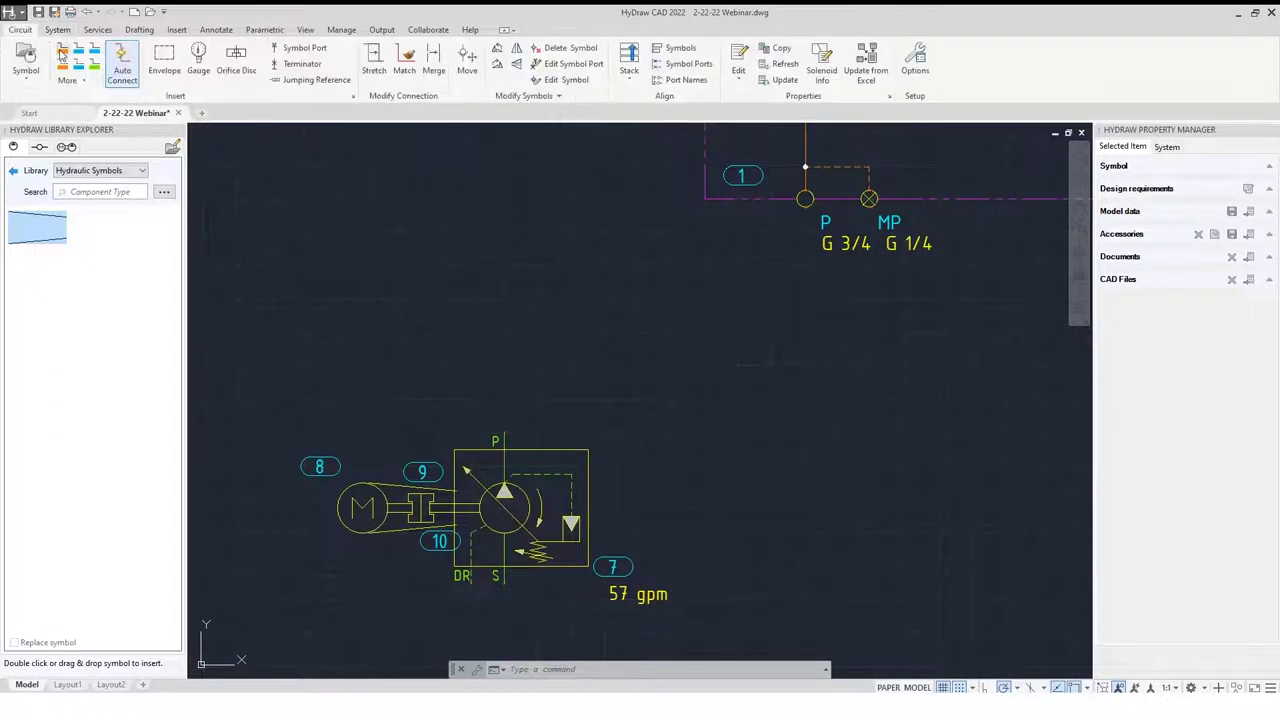
{"action": "left_click", "coordinate": [62, 55]}
{"action": "left_click", "coordinate": [504, 433]}
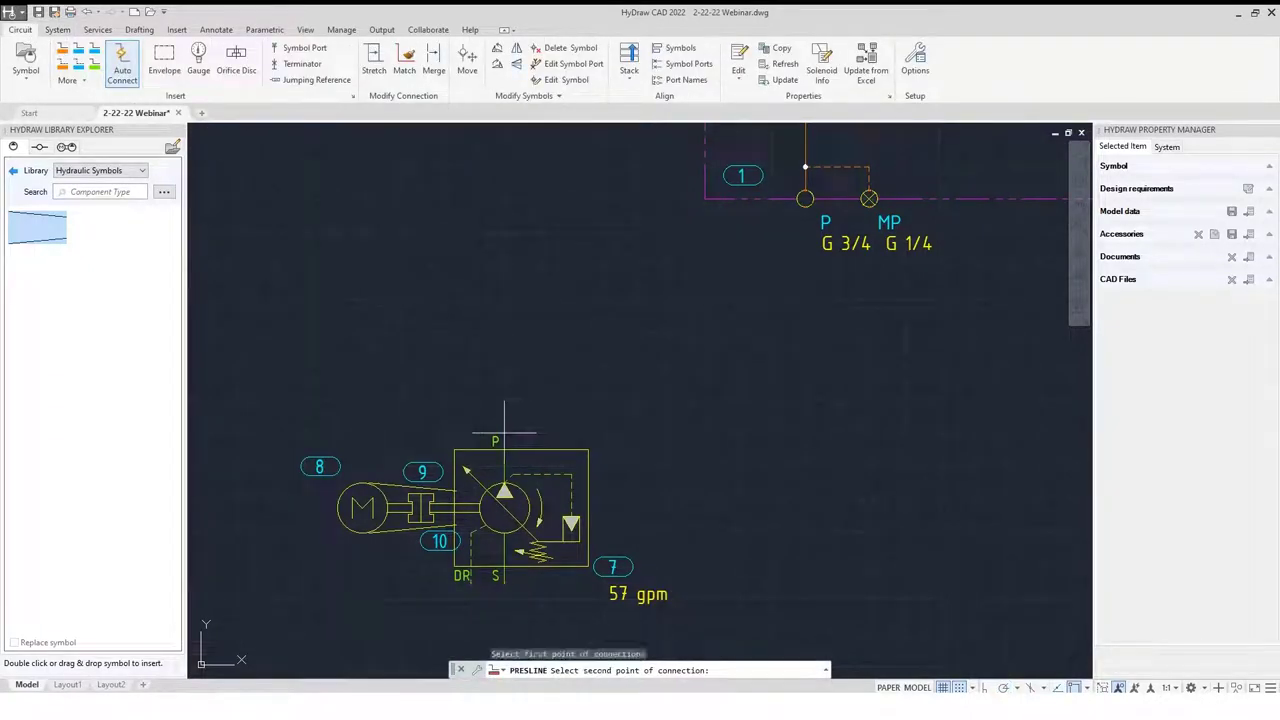
{"action": "left_click", "coordinate": [805, 198]}
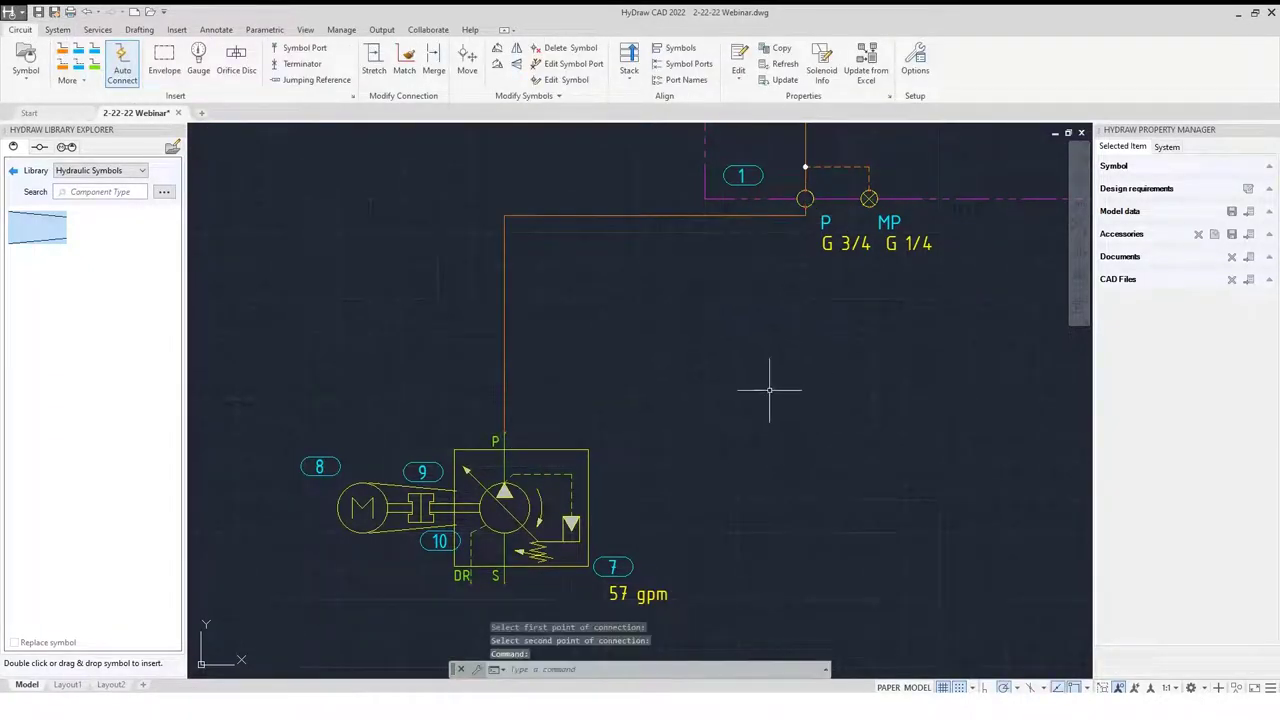
Stretch the pressure line so its horizontal run sits lower.
{"action": "left_click", "coordinate": [376, 58]}
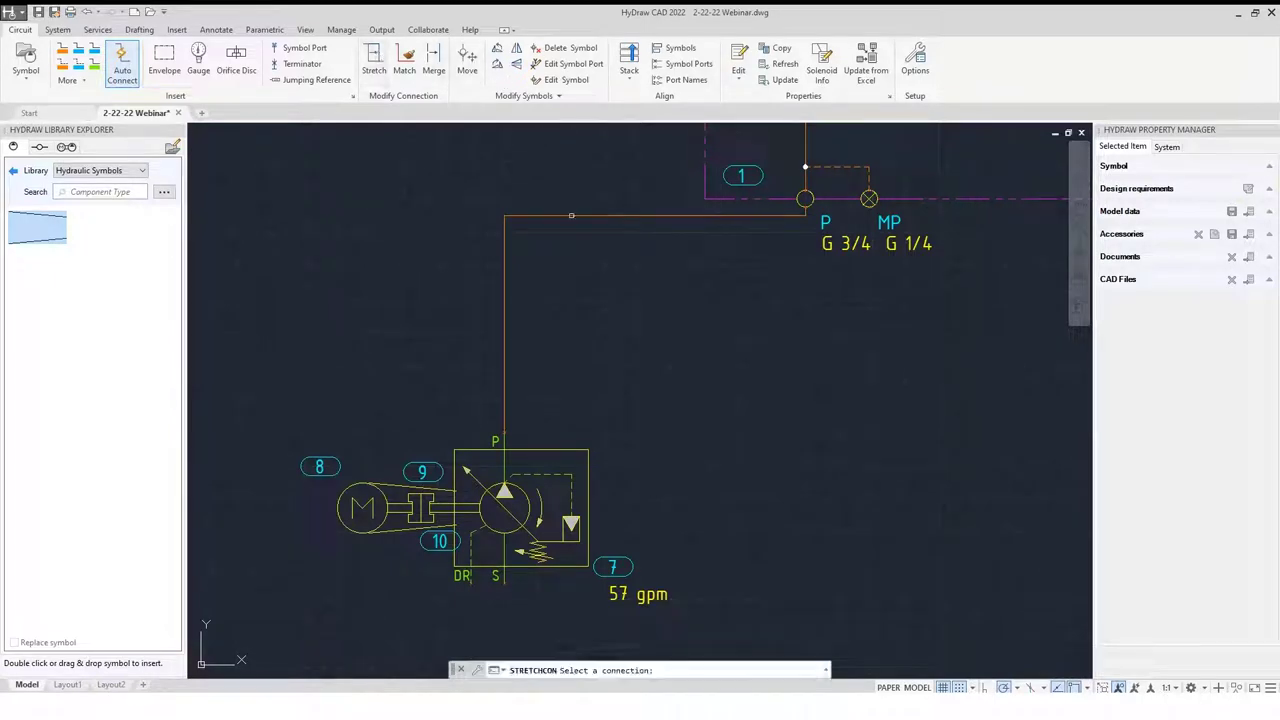
{"action": "left_click", "coordinate": [571, 215]}
{"action": "left_click", "coordinate": [580, 307]}
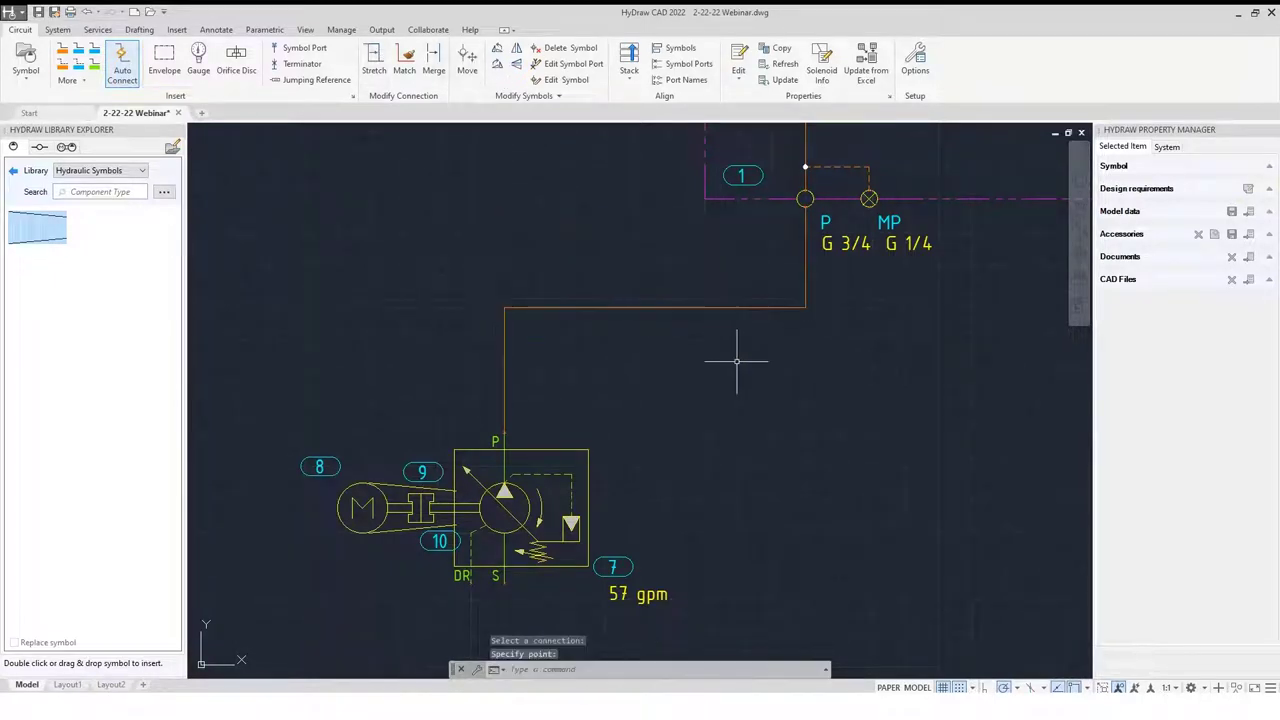
{"action": "scroll", "coordinate": [740, 362], "scroll_direction": "down", "scroll_amount": 3}
{"action": "scroll", "coordinate": [535, 365], "scroll_direction": "up", "scroll_amount": 1}
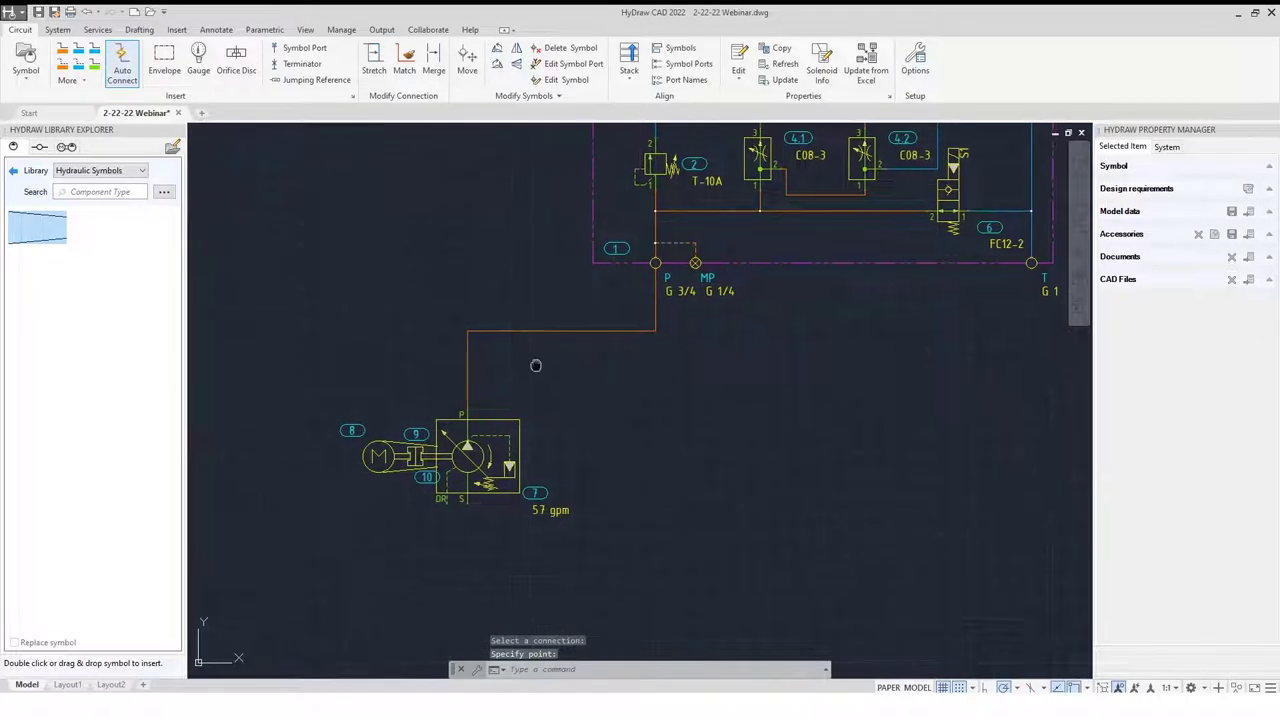
Set the pressure line's Connector property to Pipe.
{"action": "left_click", "coordinate": [520, 360]}
{"action": "left_click", "coordinate": [571, 314]}
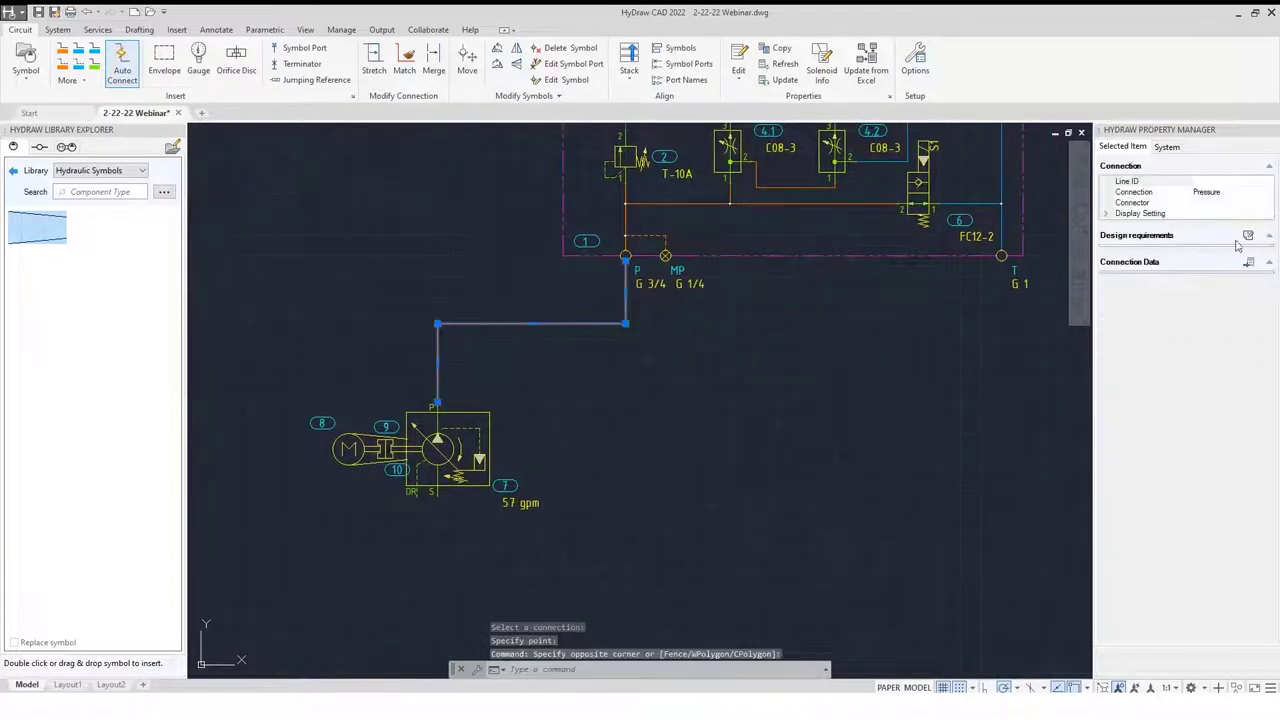
{"action": "left_click", "coordinate": [1249, 204]}
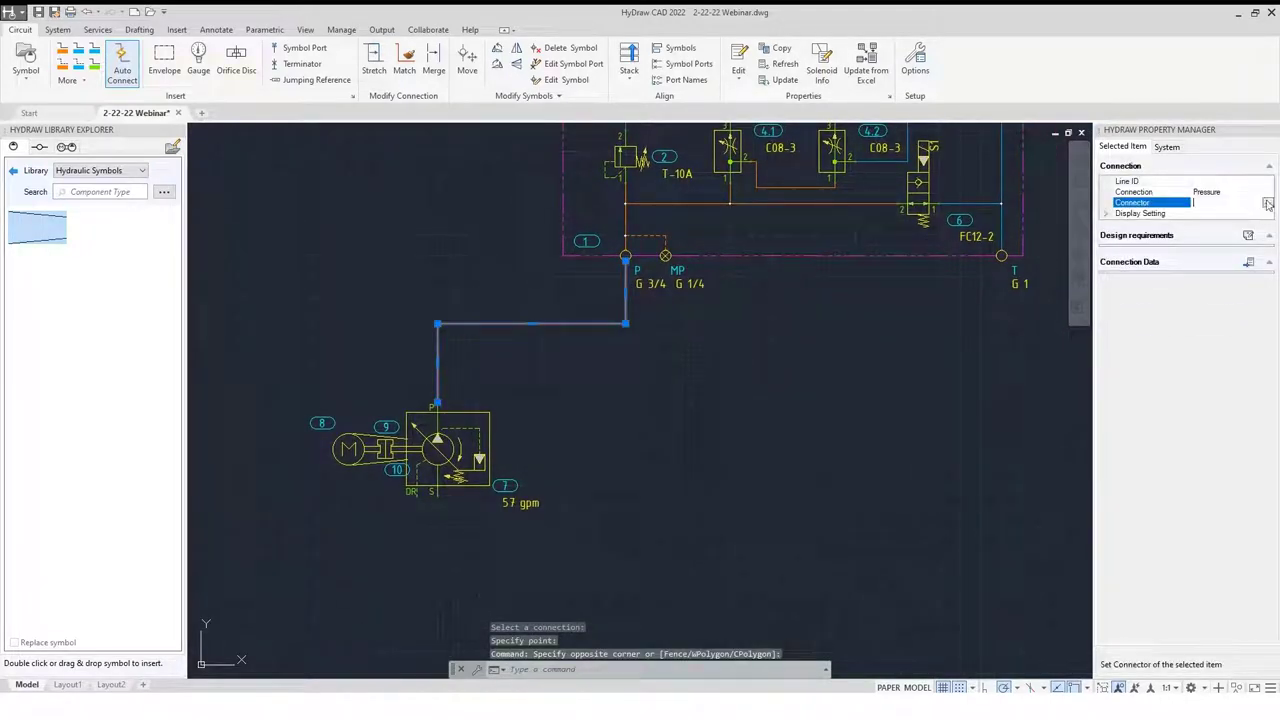
{"action": "left_click", "coordinate": [1267, 204]}
{"action": "left_click", "coordinate": [1221, 214]}
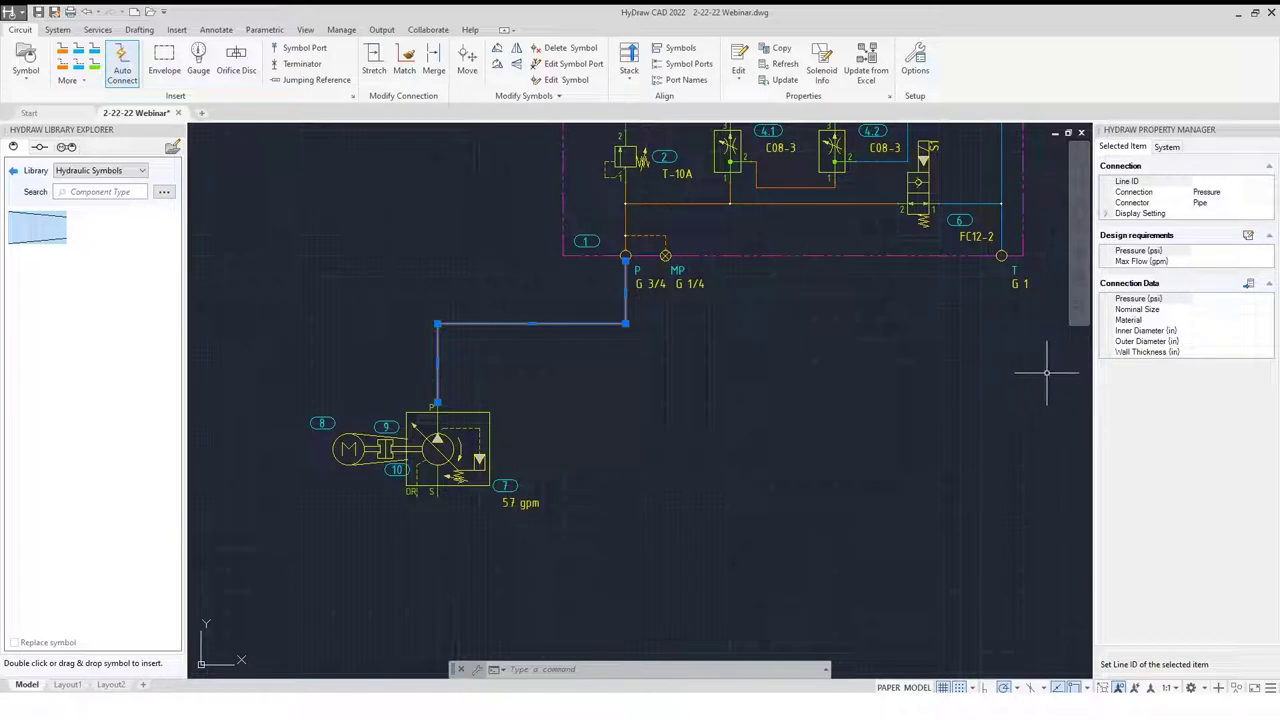
Enter 2000 psi pressure and 6.6 gpm flow in Fetch Pipe from Library.
{"action": "left_click", "coordinate": [1248, 284]}
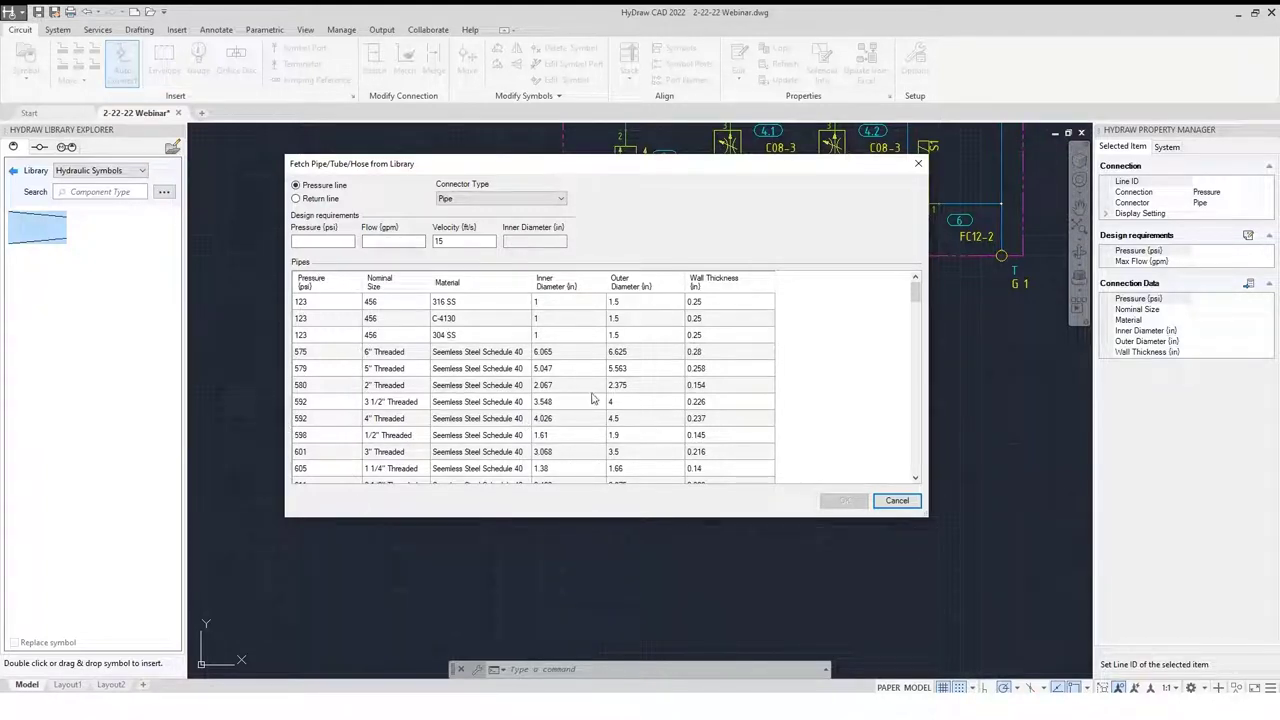
{"action": "left_click", "coordinate": [341, 244]}
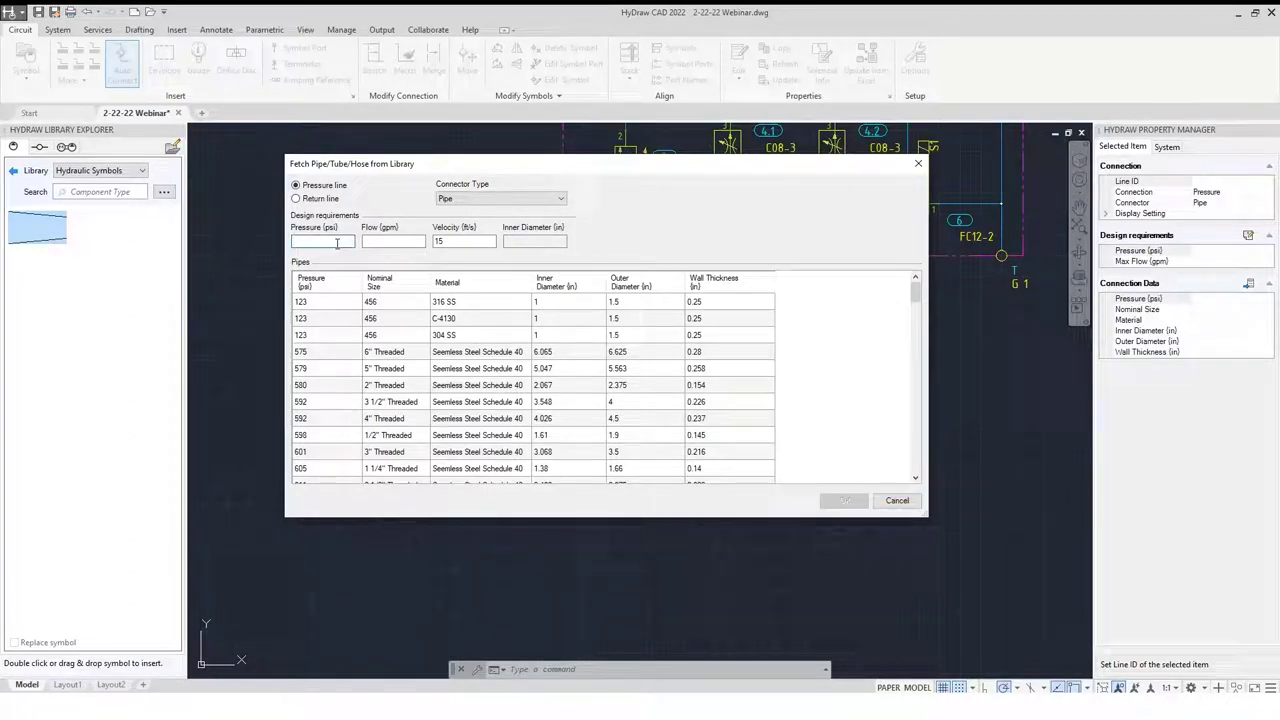
{"action": "type", "text": "2000"}
{"action": "key", "text": "Tab"}
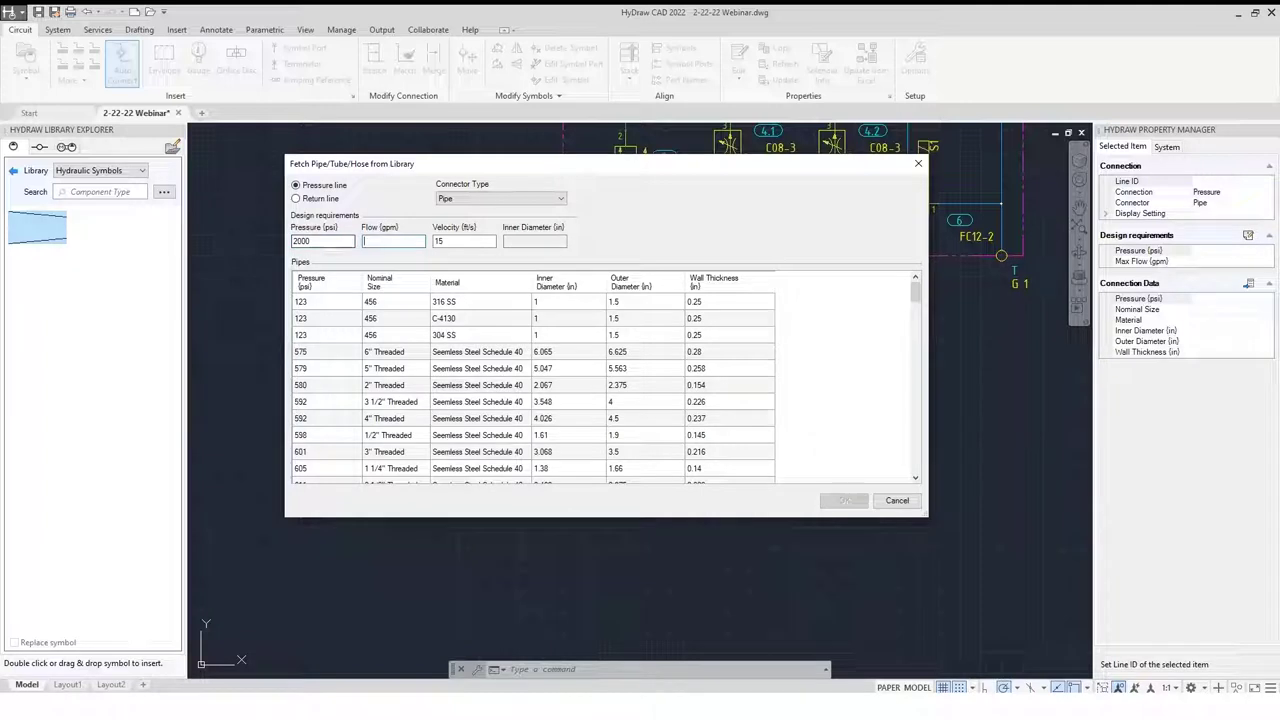
{"action": "type", "text": "6.6"}
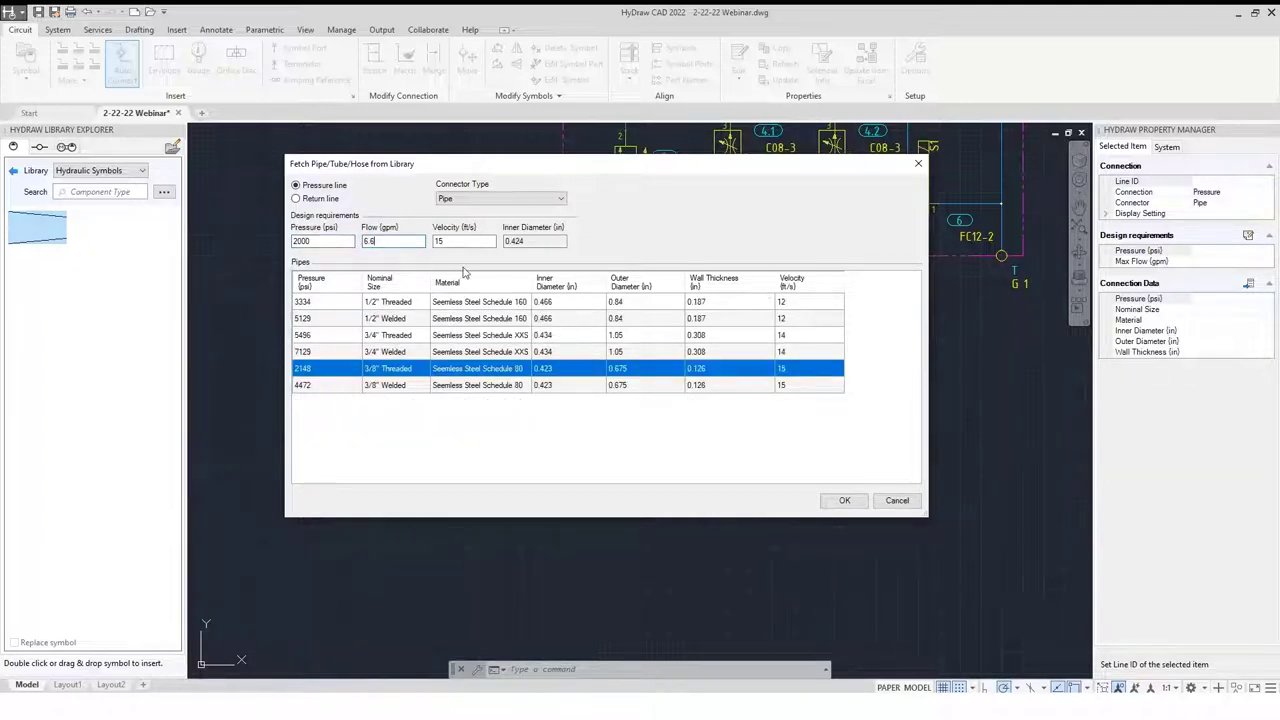
{"action": "left_click", "coordinate": [447, 240]}
Apply the 3/4" Threaded Schedule XXS pipe (1.05x0.308) to the pressure line.
{"action": "mouse_move", "coordinate": [654, 163]}
{"action": "left_mouse_down"}
{"action": "mouse_move", "coordinate": [630, 180]}
{"action": "mouse_move", "coordinate": [622, 340]}
{"action": "mouse_move", "coordinate": [698, 182]}
{"action": "left_mouse_up"}
{"action": "left_click", "coordinate": [397, 366]}
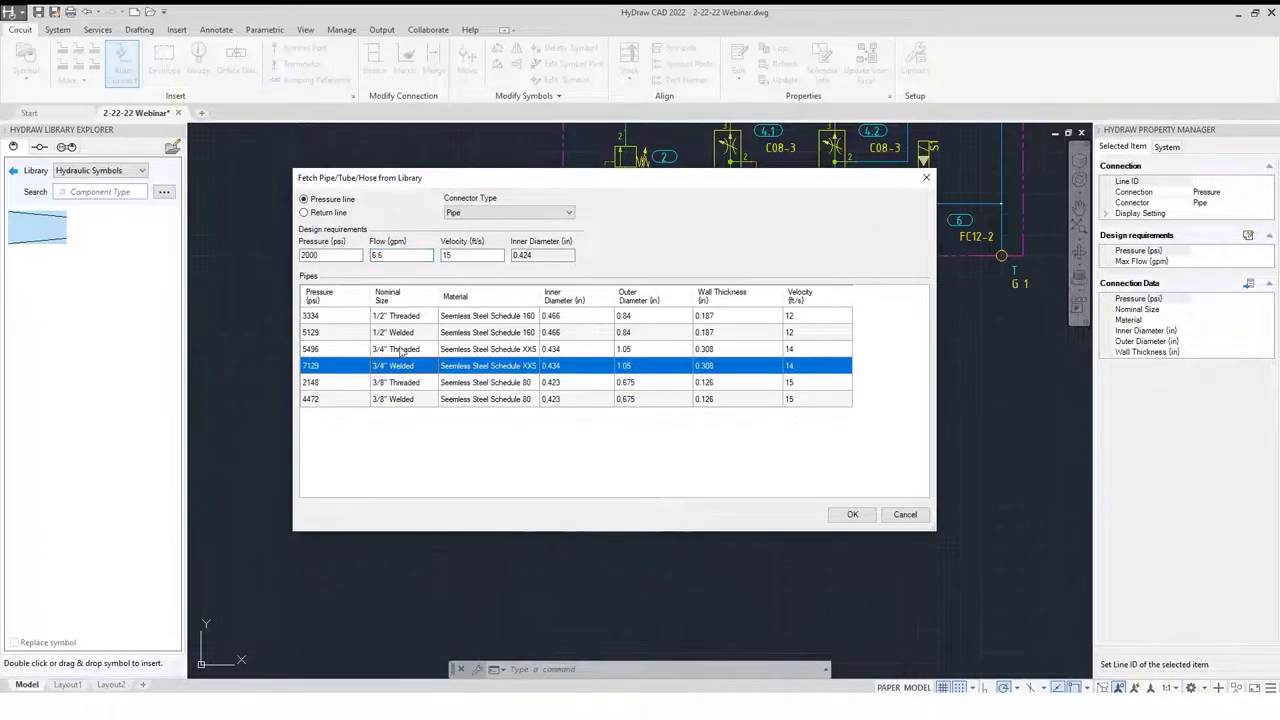
{"action": "left_click", "coordinate": [403, 350]}
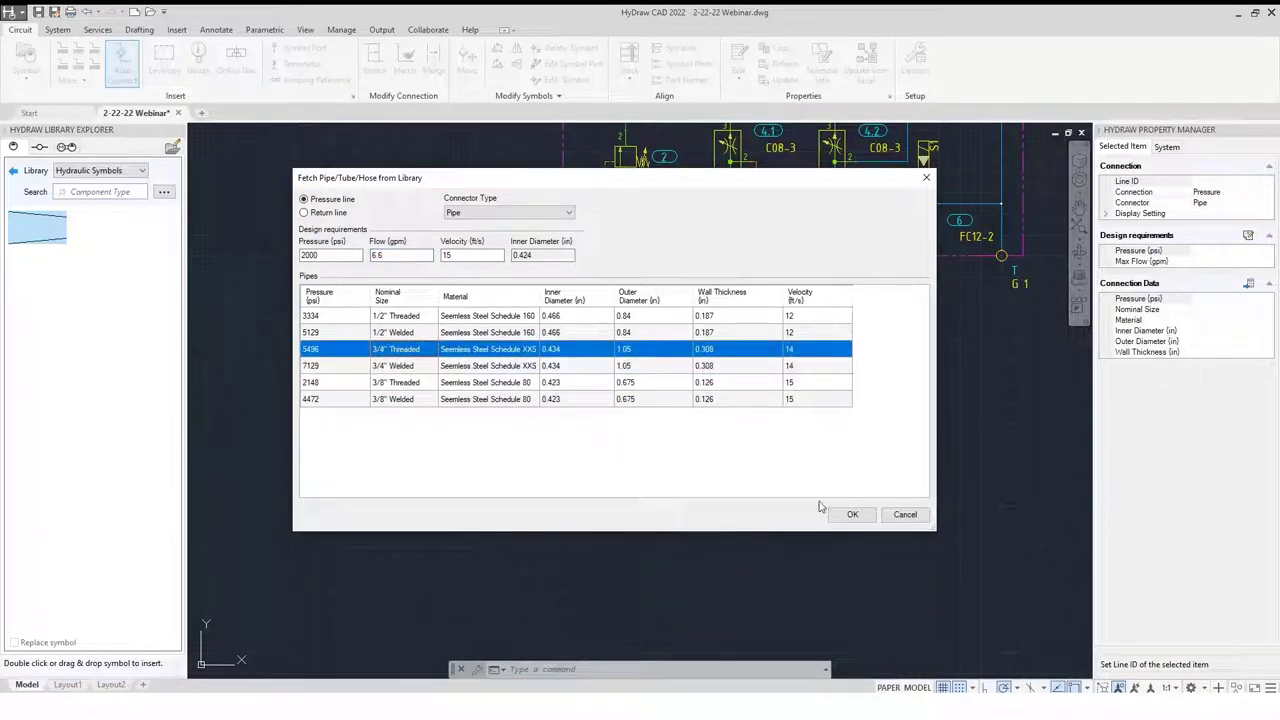
{"action": "left_click", "coordinate": [852, 514]}
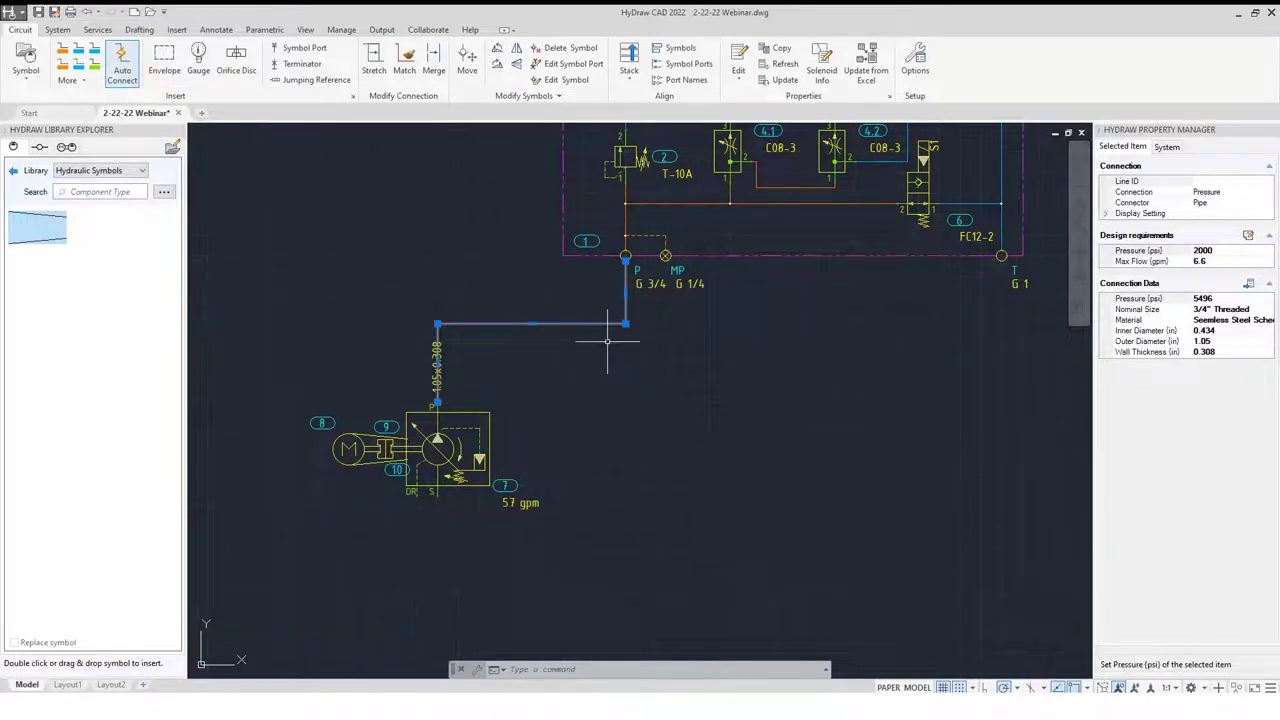
Draw a reservoir line from the manifold's T (G 1) port to a free point on its right.
{"action": "scroll", "coordinate": [590, 345], "scroll_direction": "down", "scroll_amount": 3}
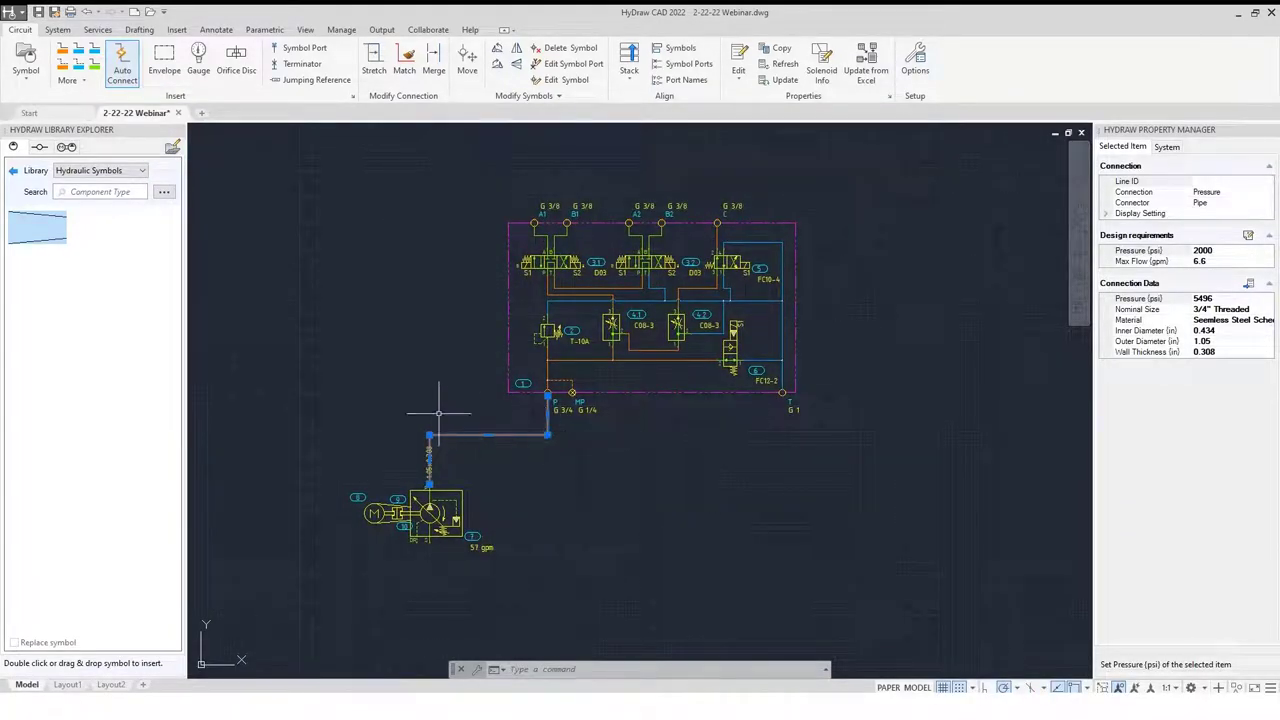
{"action": "middle_click_drag", "start_coordinate": [593, 420], "coordinate": [518, 391]}
{"action": "key", "text": "Escape"}
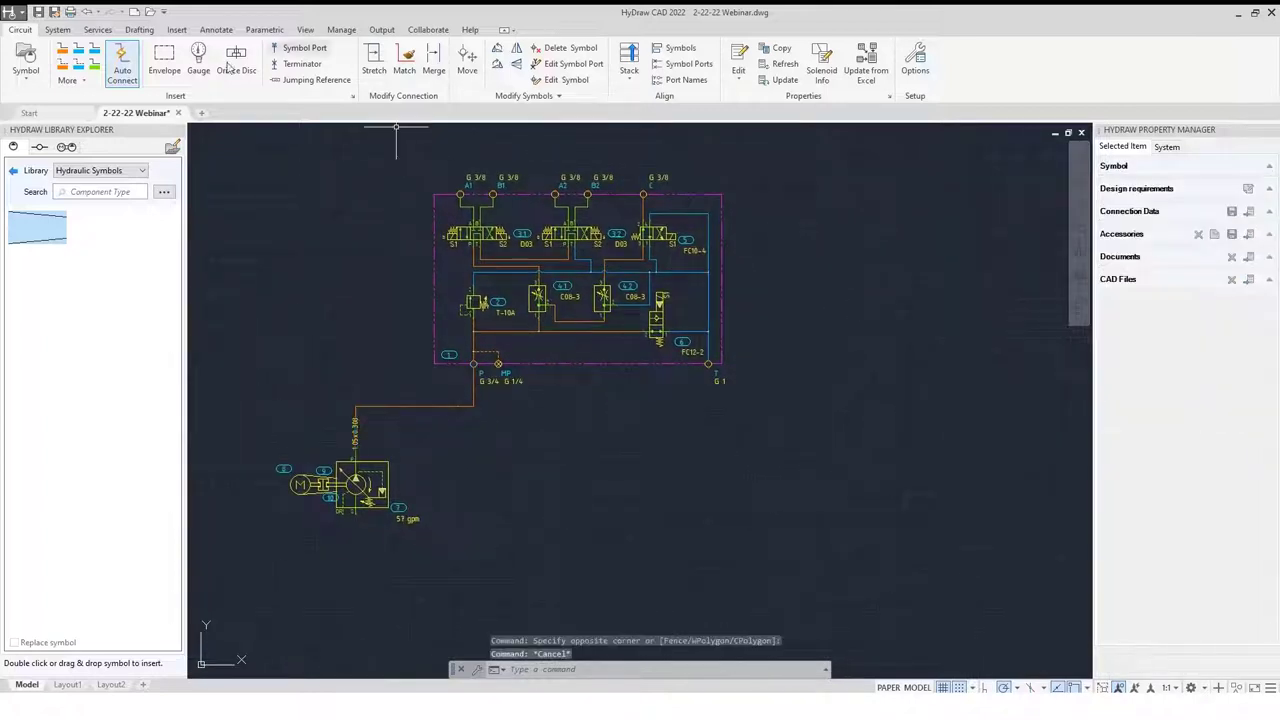
{"action": "left_click", "coordinate": [80, 56]}
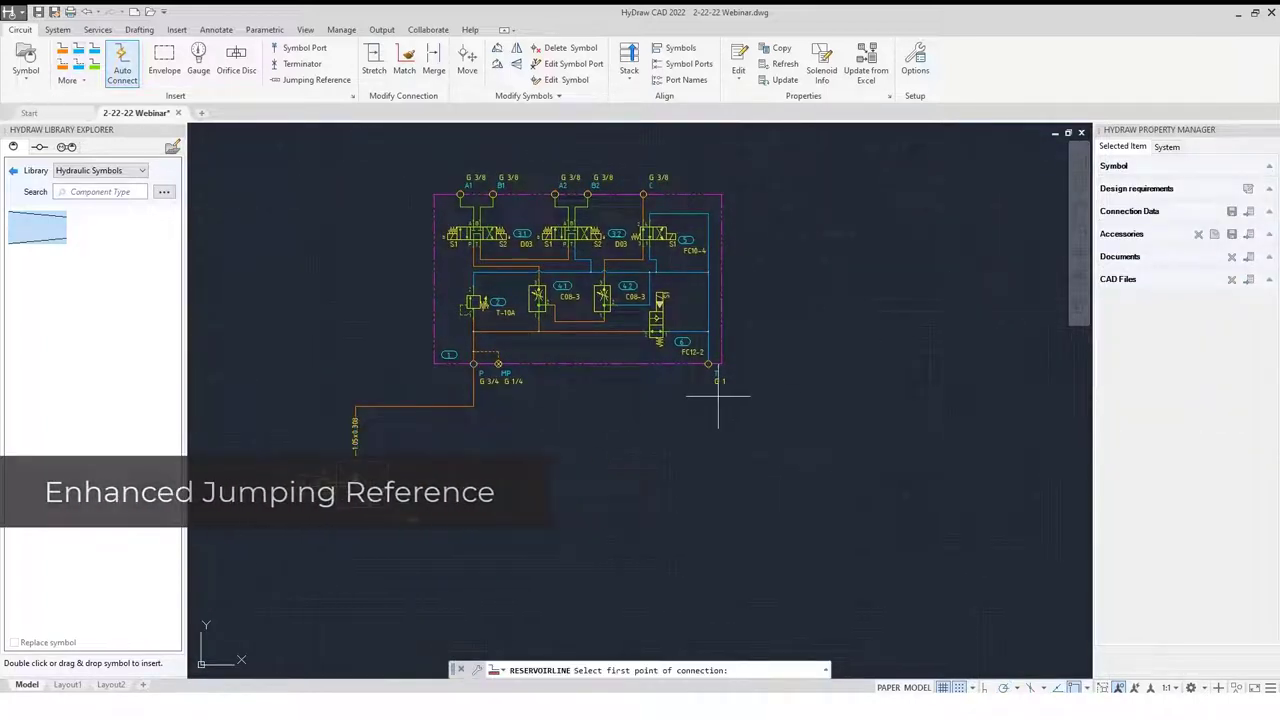
{"action": "scroll", "coordinate": [729, 375], "scroll_direction": "up", "scroll_amount": 3}
{"action": "left_click", "coordinate": [710, 357]}
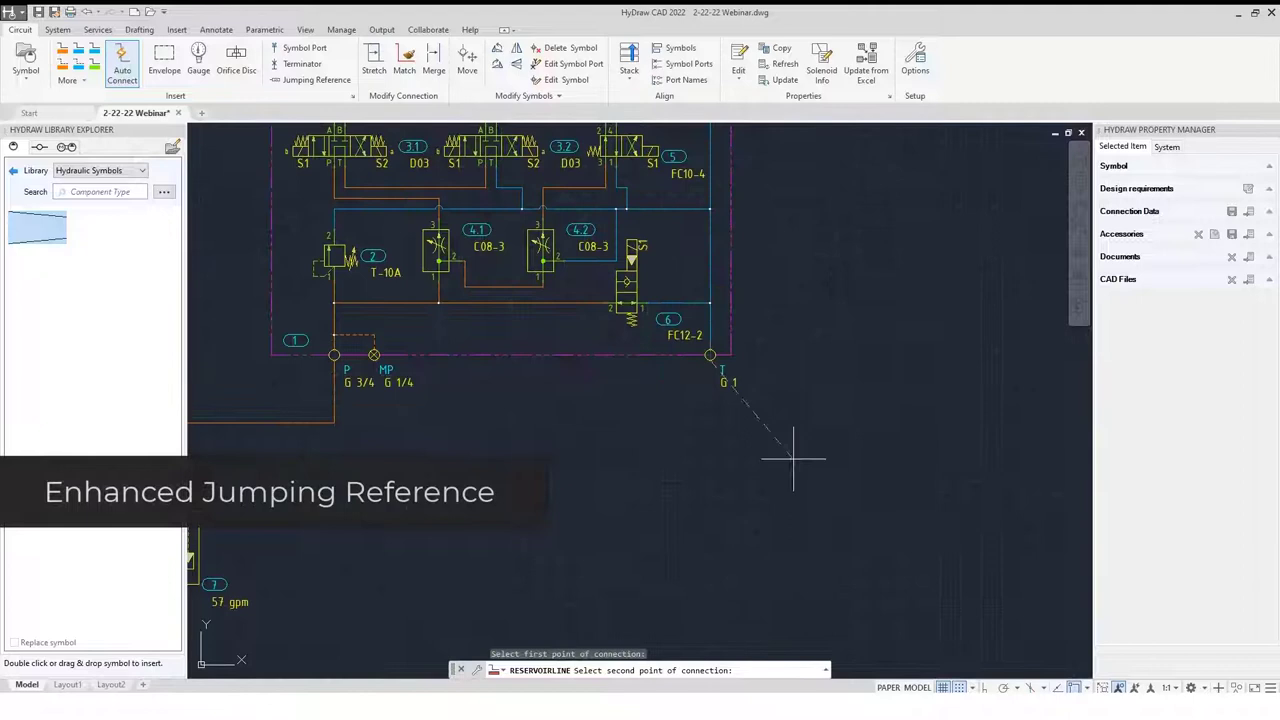
{"action": "left_click", "coordinate": [872, 426]}
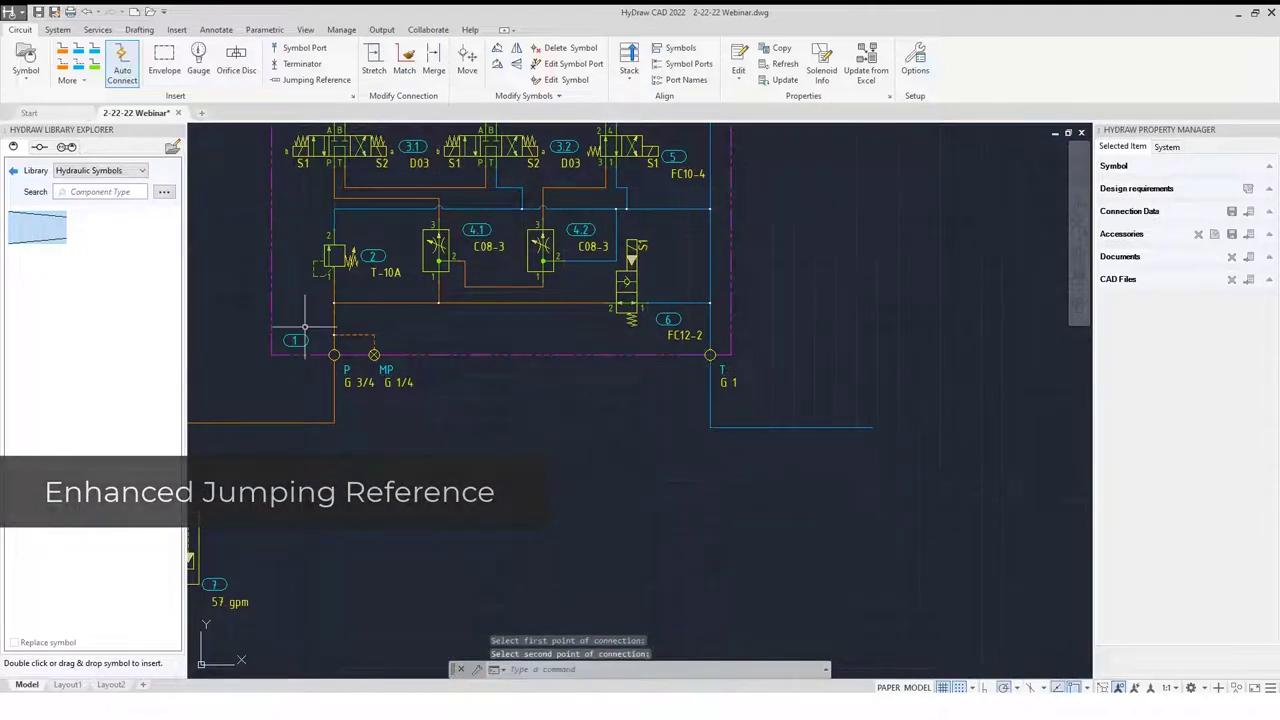
{"action": "middle_click_drag", "start_coordinate": [305, 327], "coordinate": [318, 304]}
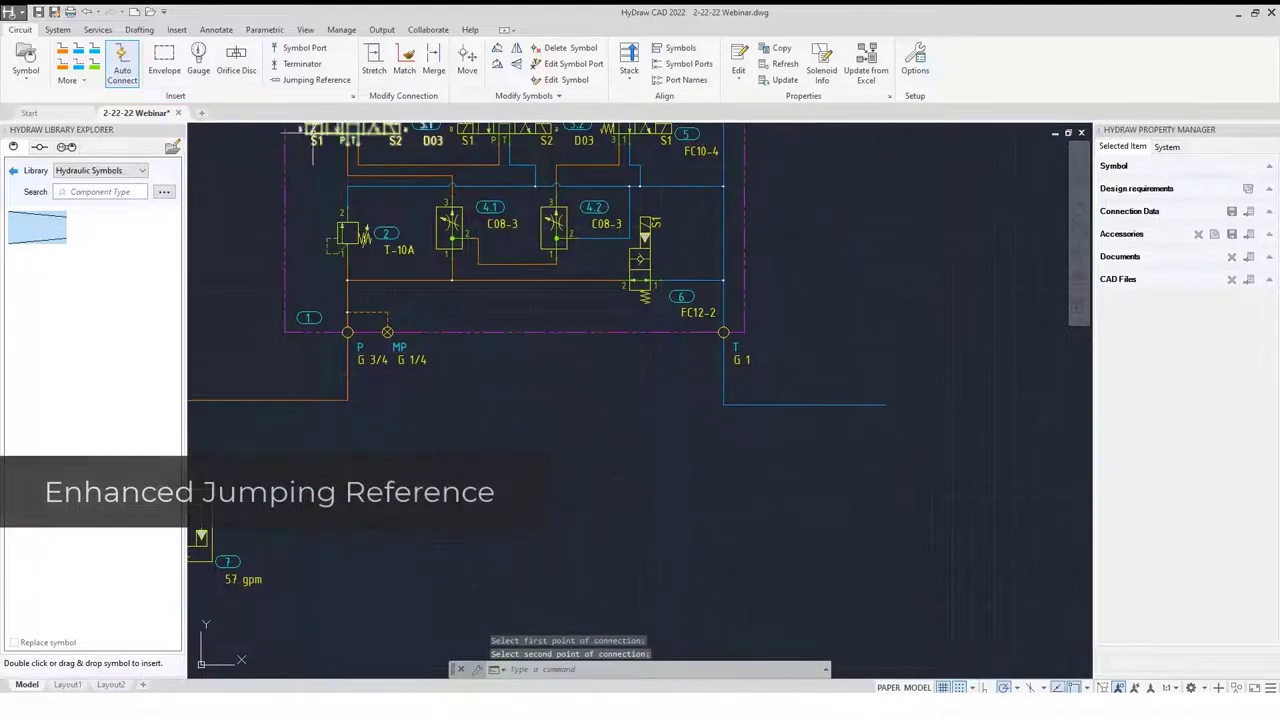
{"action": "left_click", "coordinate": [315, 82]}
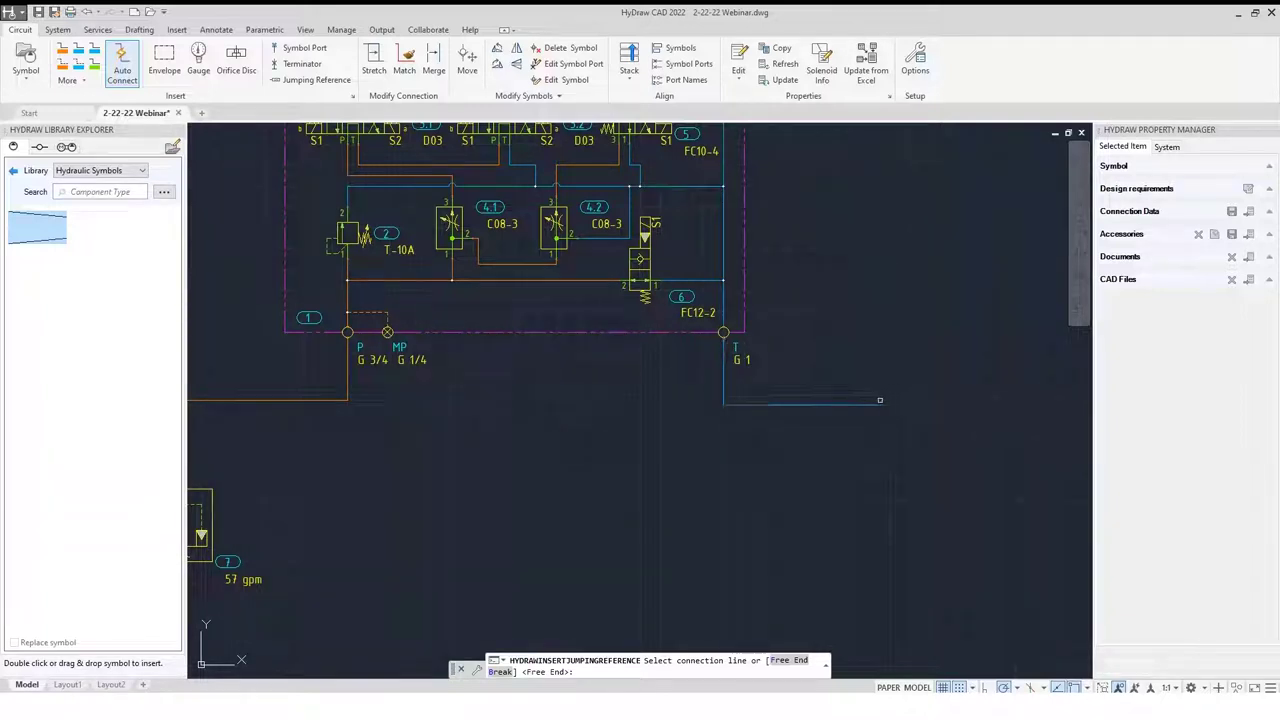
End the tank line in a TANK jumping reference pointing to sheet 2, grid square A-4.
{"action": "left_click", "coordinate": [822, 407]}
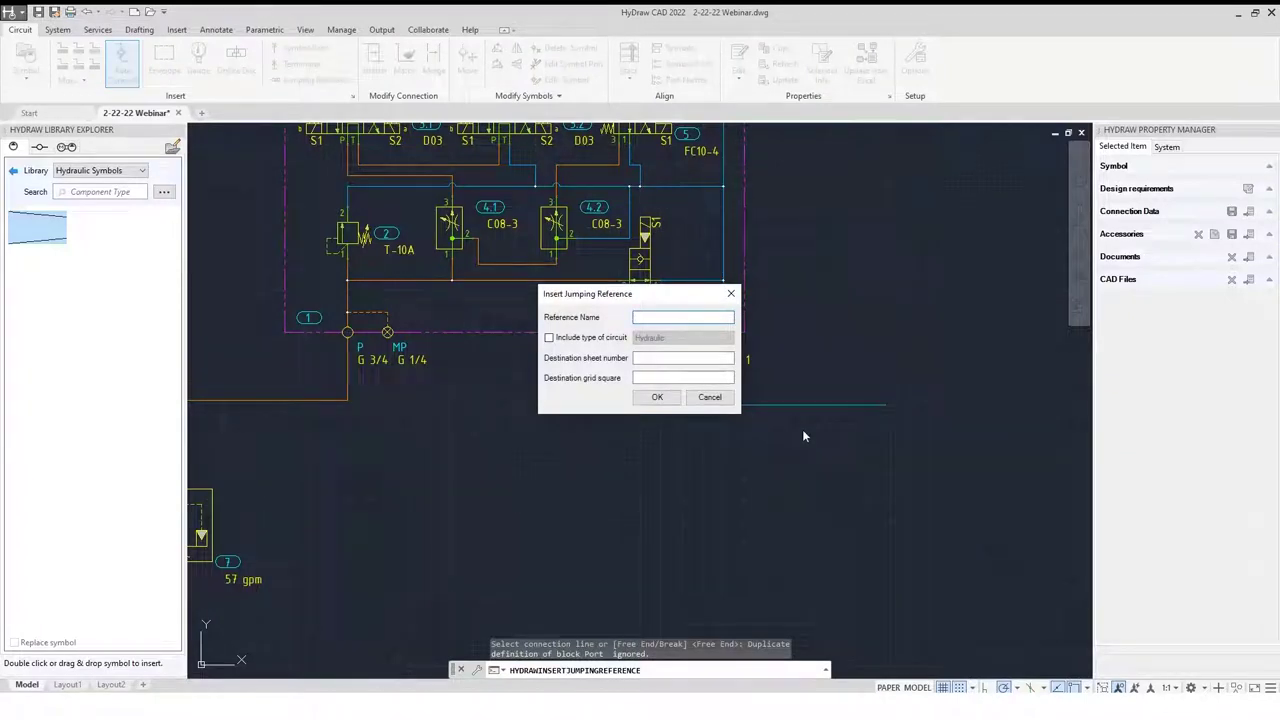
{"action": "type", "text": "Tr"}
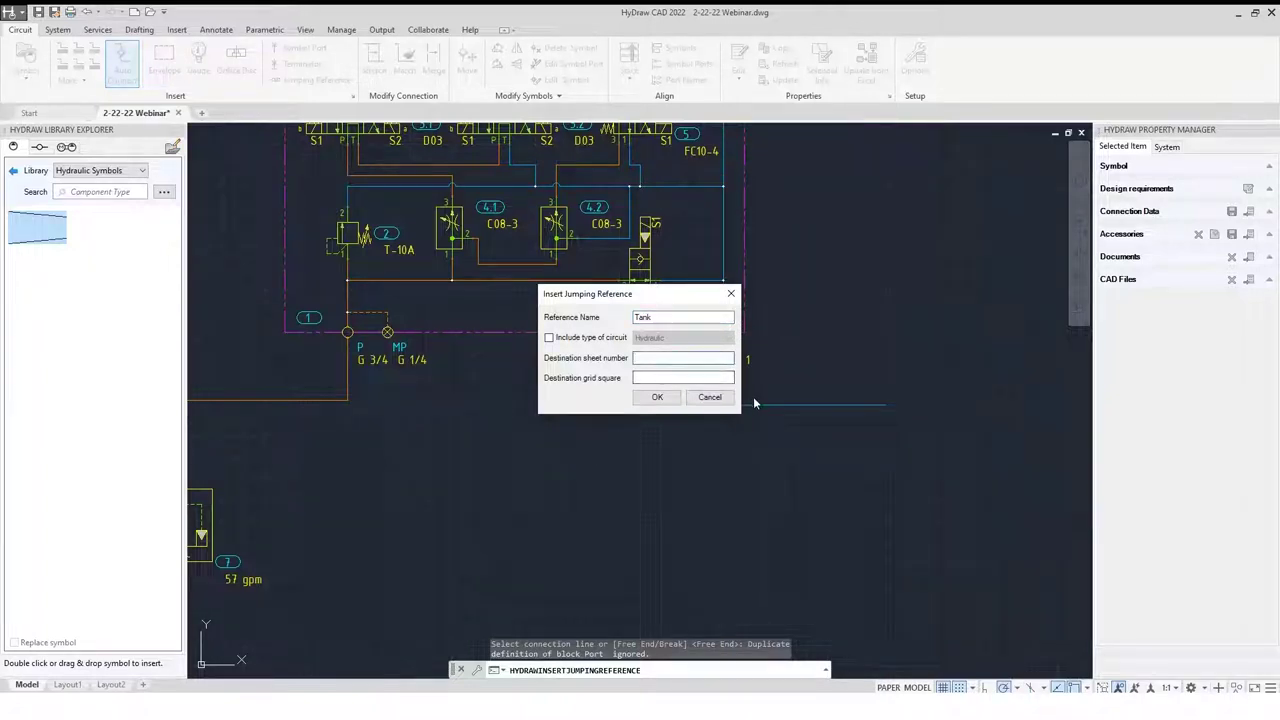
{"action": "type", "text": "2"}
{"action": "left_click", "coordinate": [650, 377]}
{"action": "left_click", "coordinate": [657, 397]}
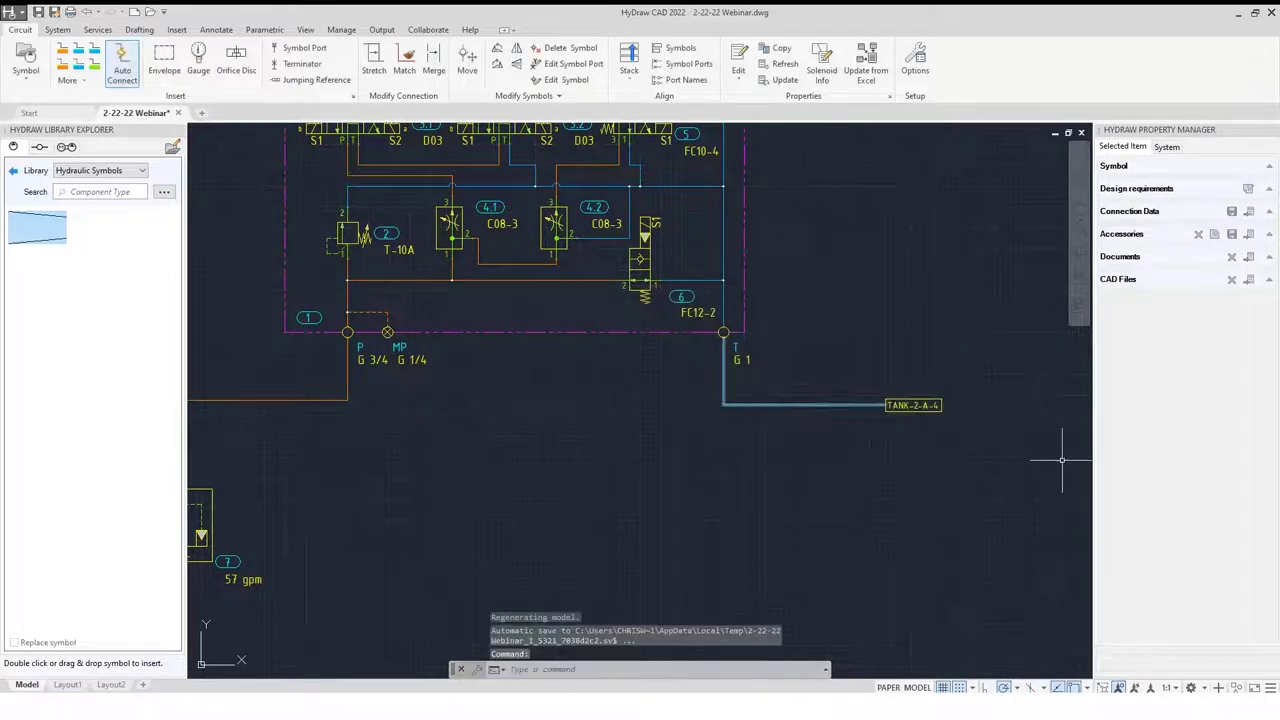
{"action": "scroll", "coordinate": [880, 414], "scroll_direction": "up", "scroll_amount": 3}
{"action": "middle_click_drag", "start_coordinate": [880, 414], "coordinate": [849, 414]}
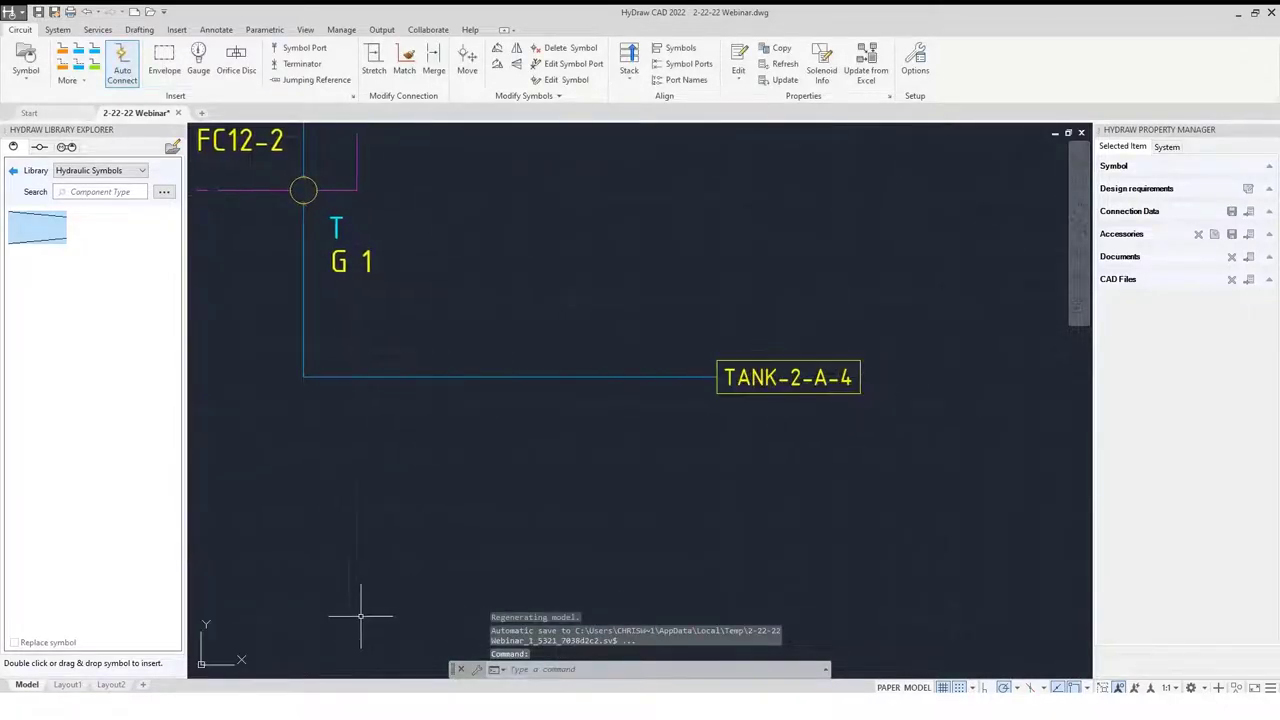
{"action": "scroll", "coordinate": [357, 585], "scroll_direction": "down", "scroll_amount": 3}
{"action": "scroll", "coordinate": [691, 437], "scroll_direction": "down", "scroll_amount": 2}
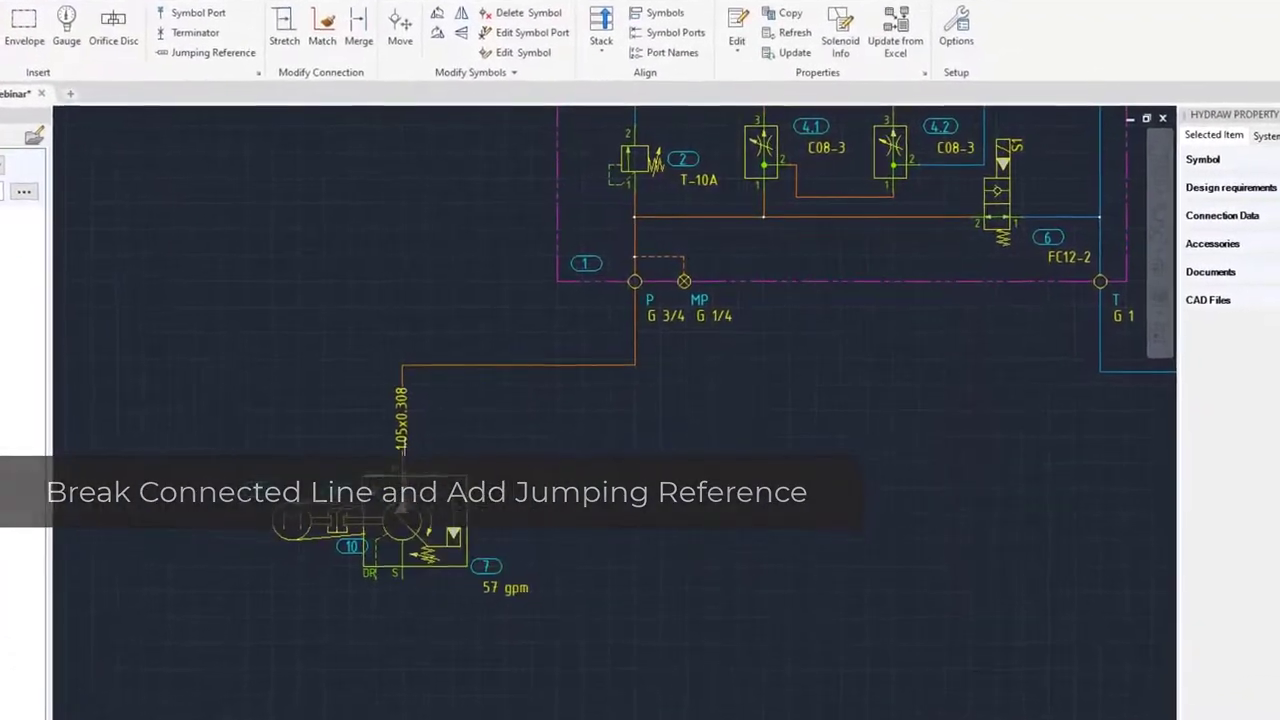
Pick the pump-to-manifold pressure line for a jumping reference and agree to break it.
{"action": "left_click", "coordinate": [205, 52]}
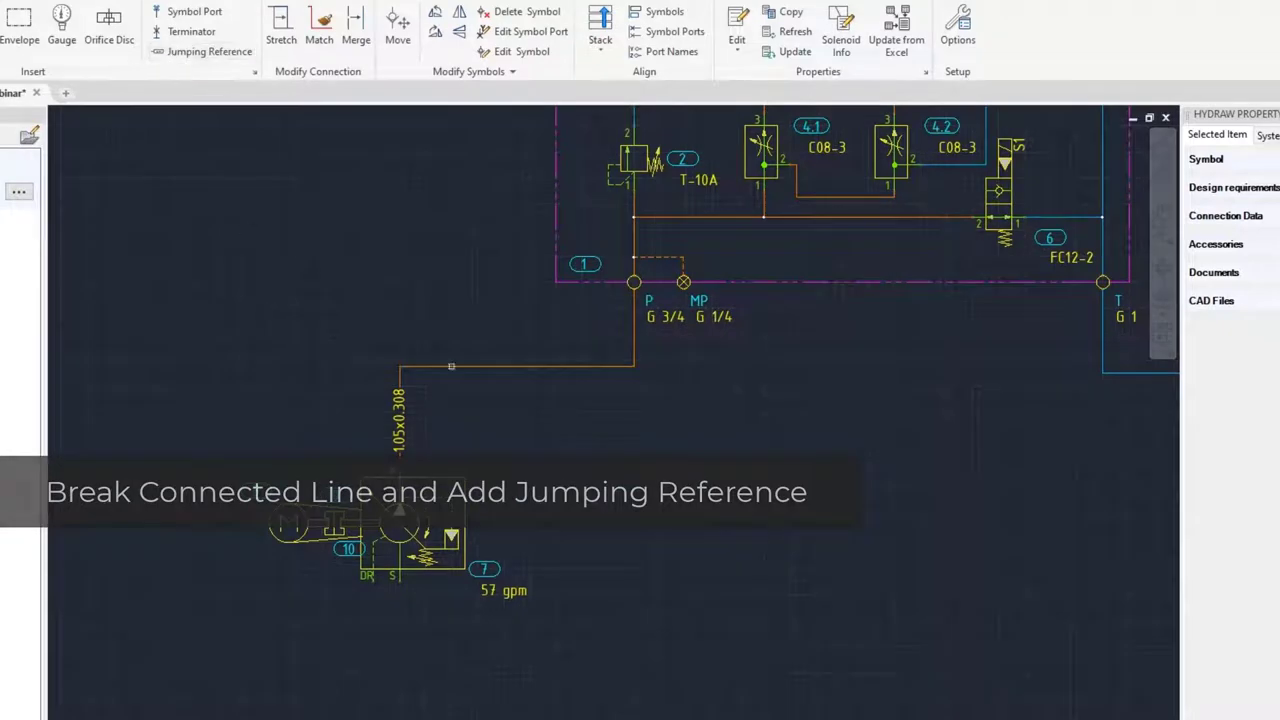
{"action": "left_click", "coordinate": [504, 366]}
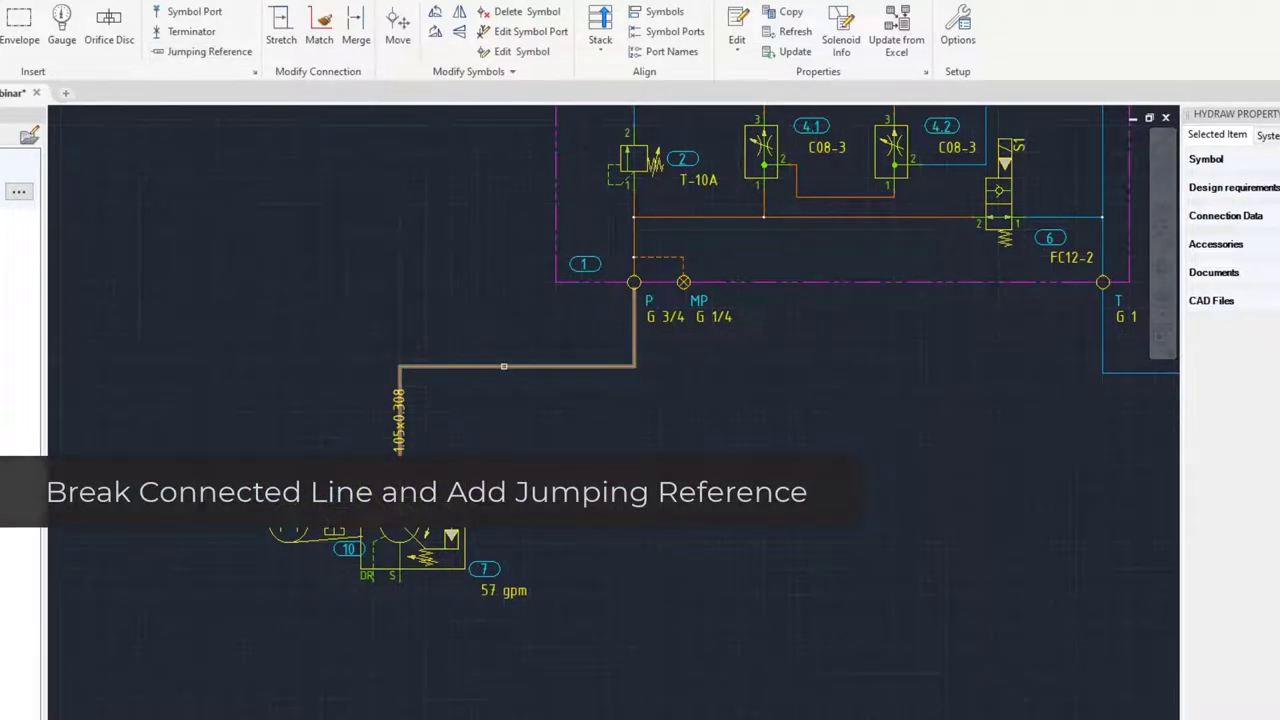
{"action": "key", "text": "Return"}
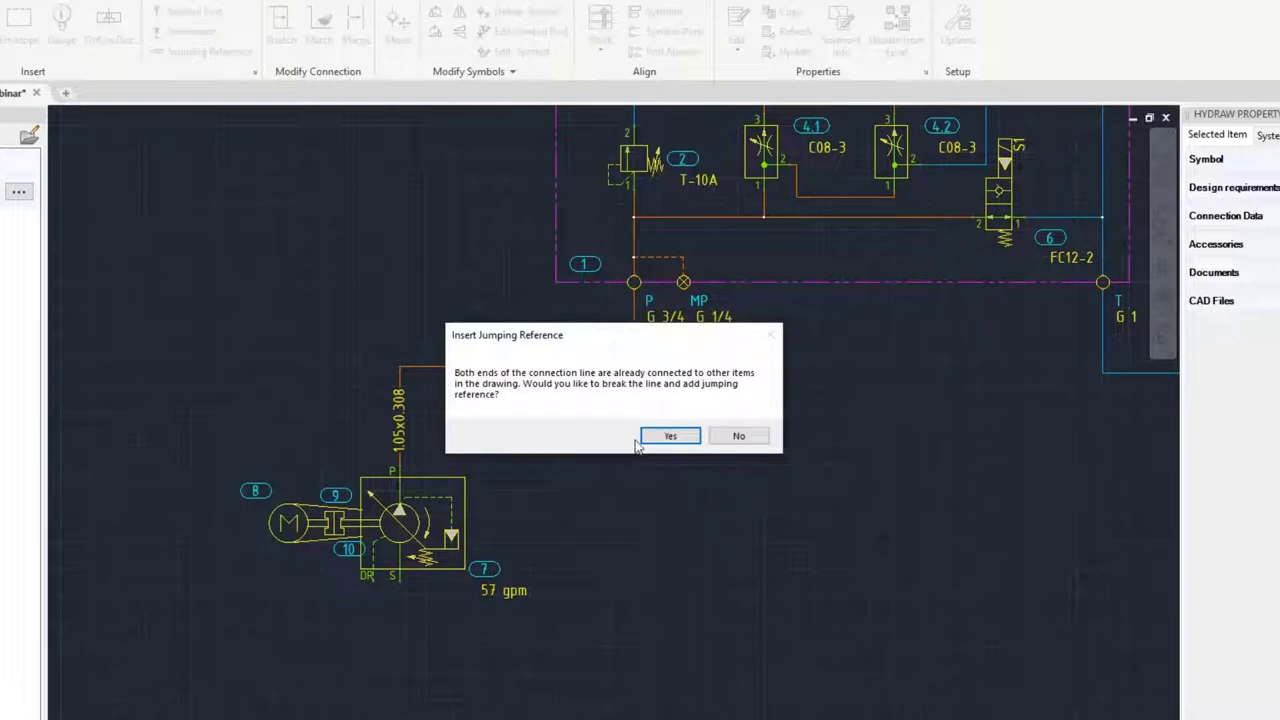
{"action": "left_click", "coordinate": [670, 436]}
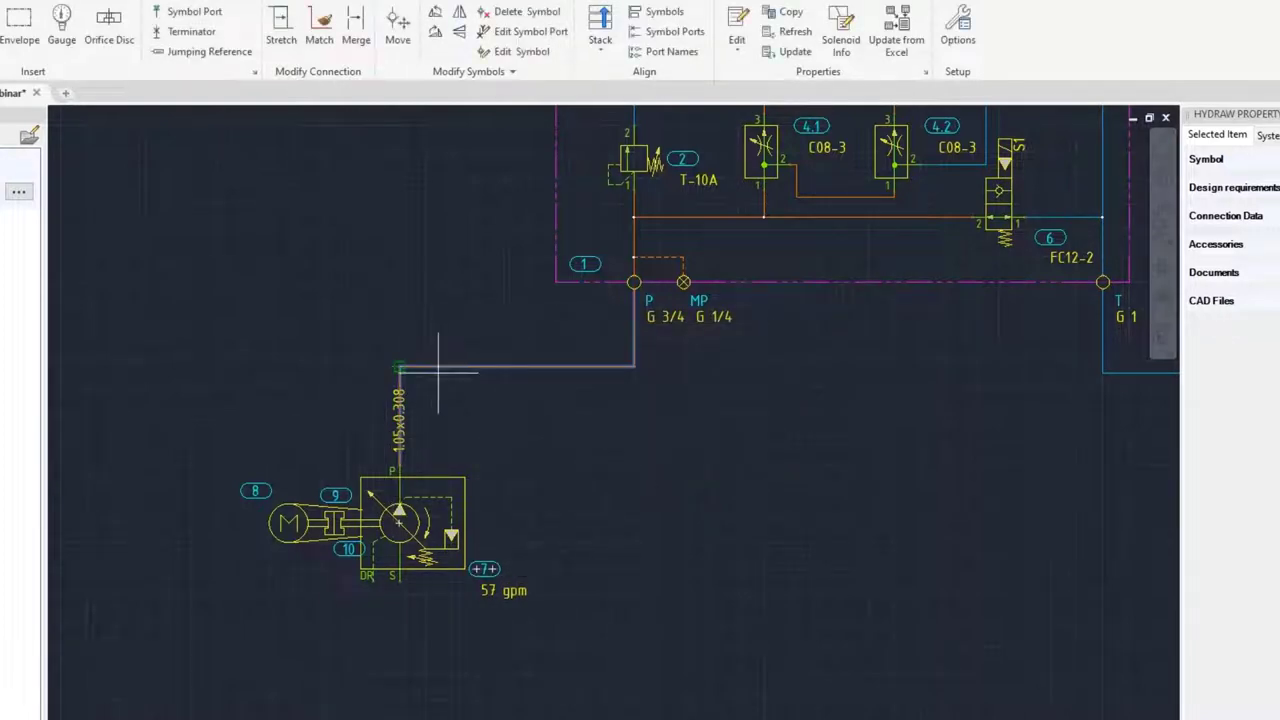
{"action": "scroll", "coordinate": [436, 362], "scroll_direction": "up", "scroll_amount": 2}
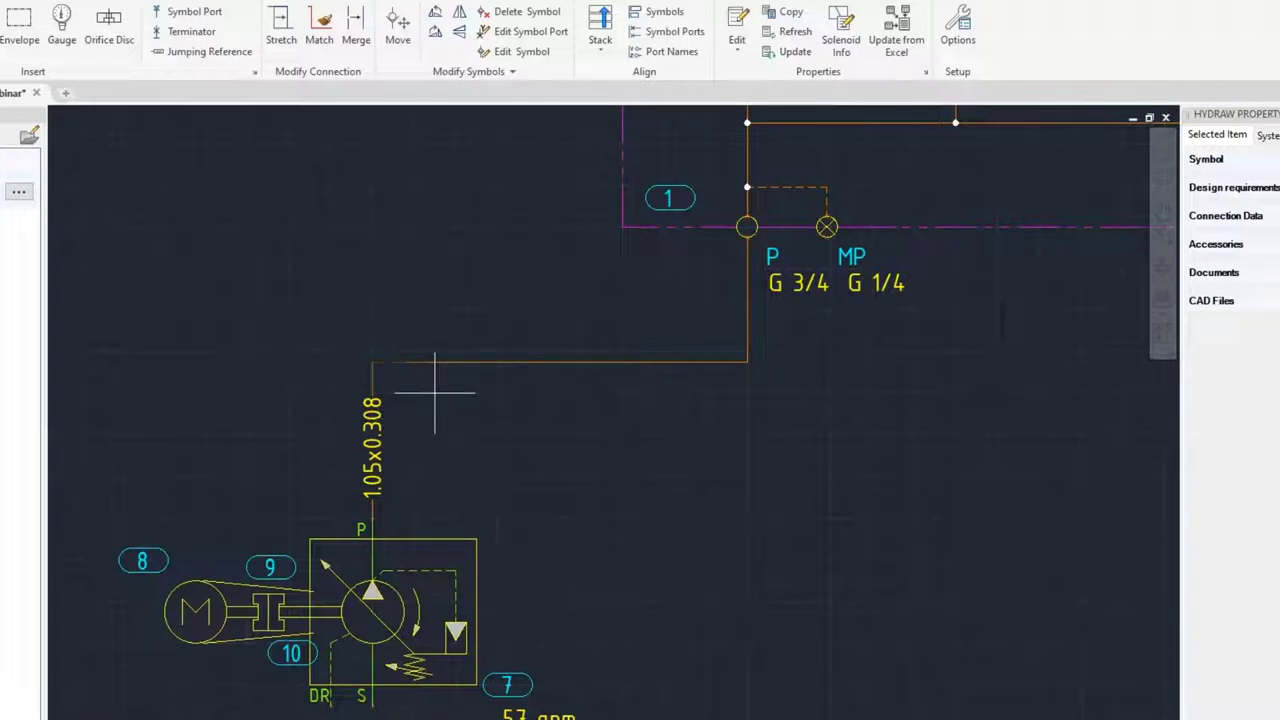
Split the pressure line into linked references PRESSURE-2-A-1 and PRESSURE-2-B-3 on sheet 2.
{"action": "left_click", "coordinate": [622, 393]}
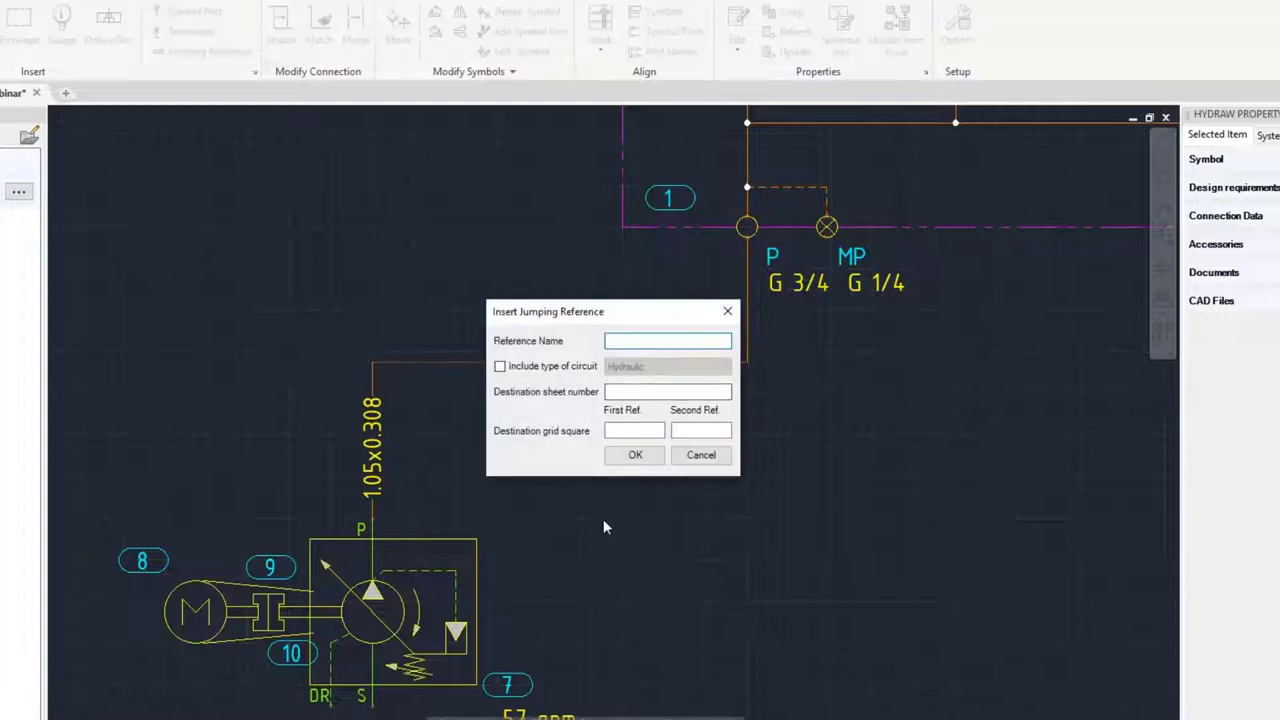
{"action": "type", "text": "Pum"}
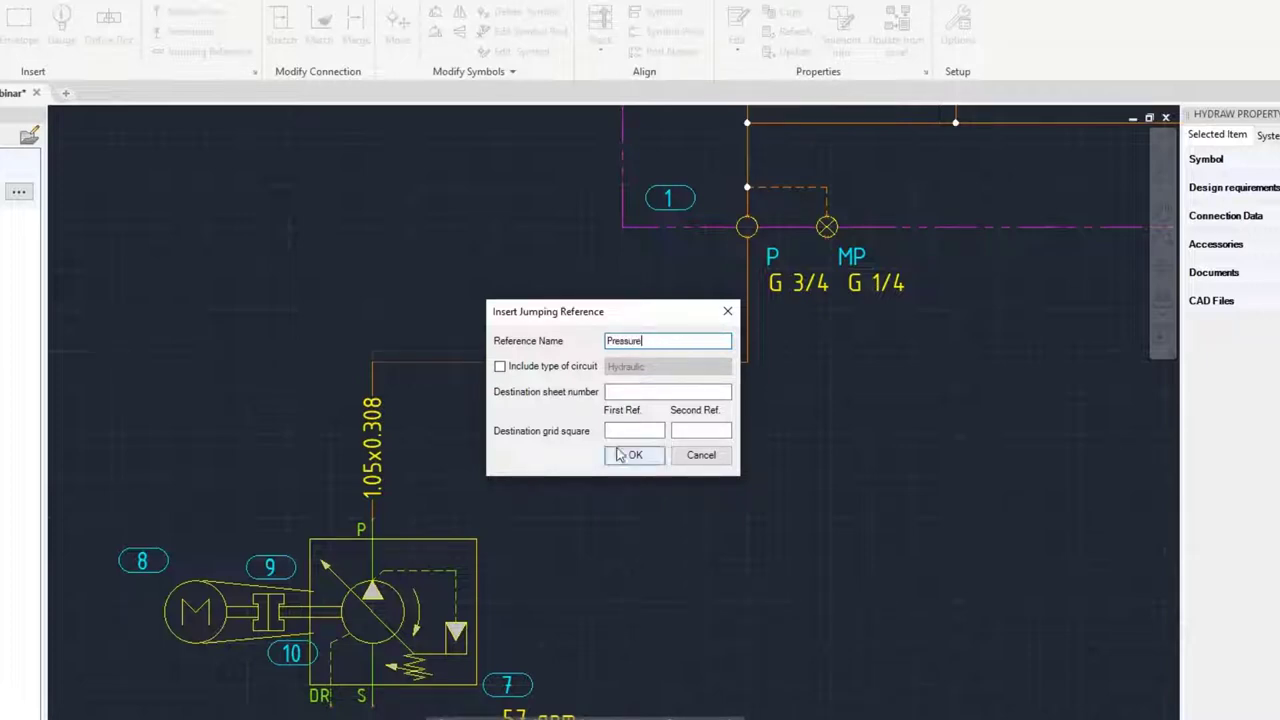
{"action": "left_click", "coordinate": [633, 393]}
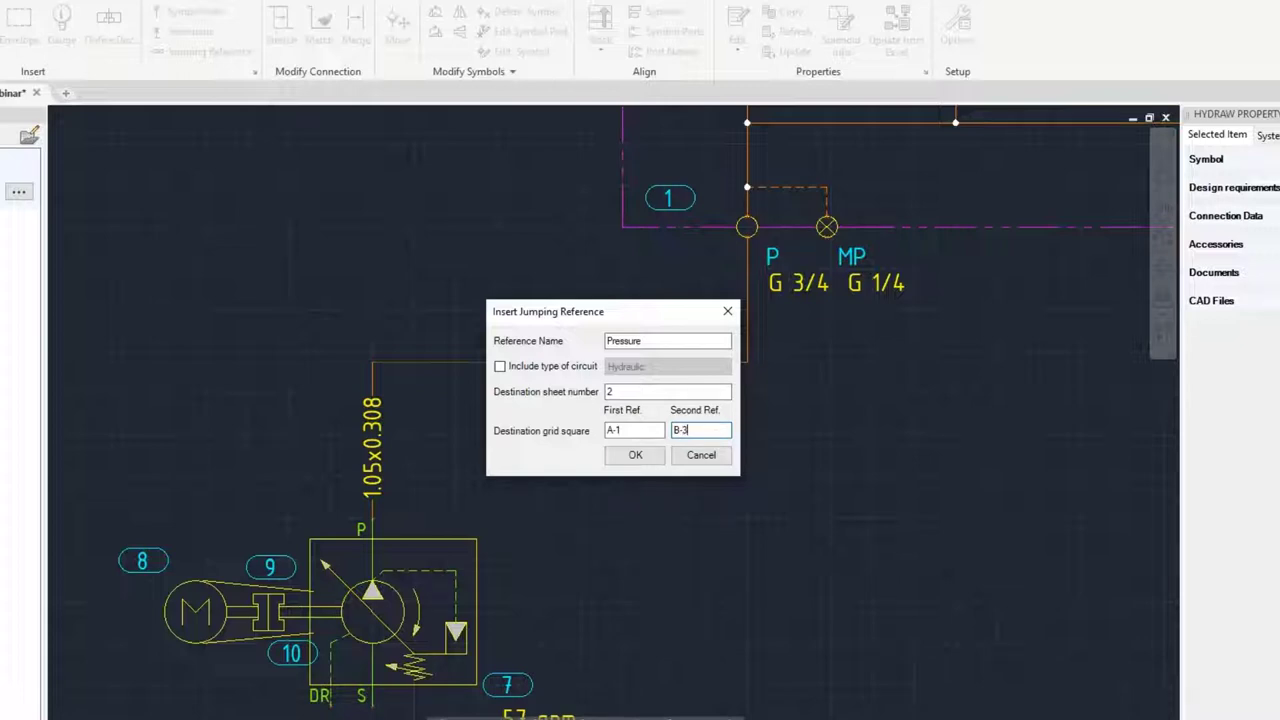
{"action": "left_click", "coordinate": [637, 455]}
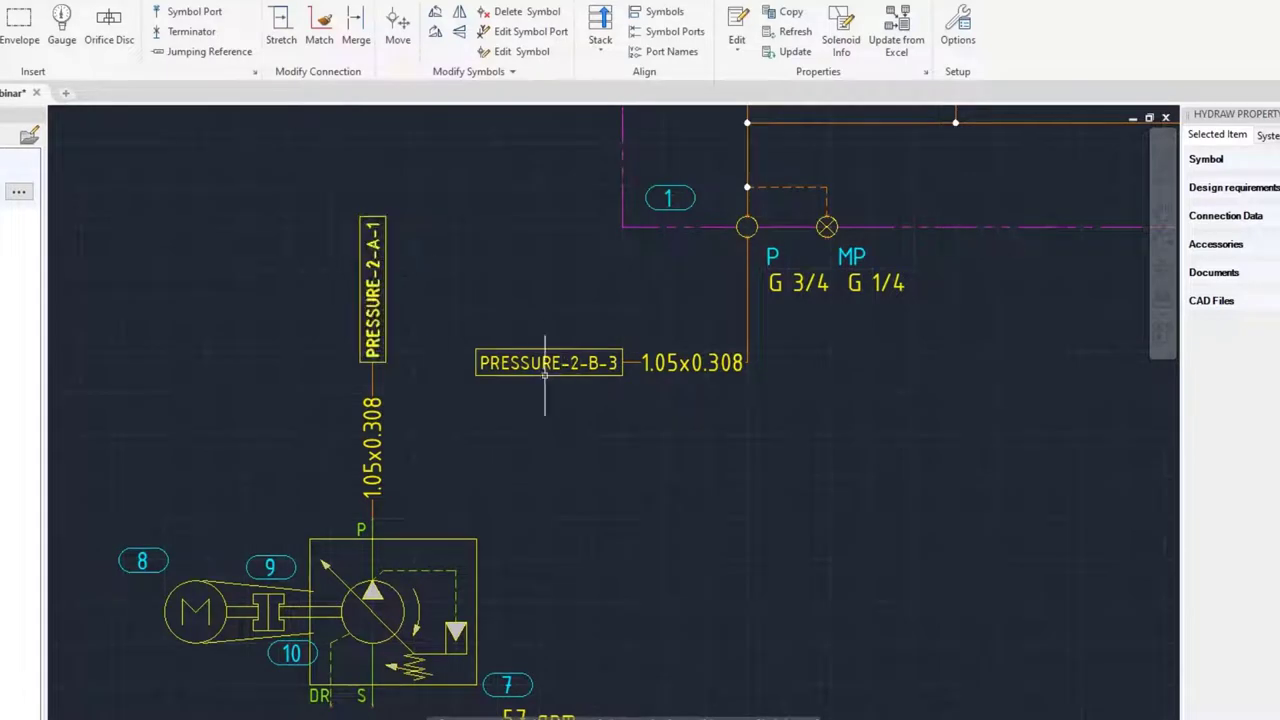
{"action": "middle_click_drag", "start_coordinate": [412, 386], "coordinate": [345, 350]}
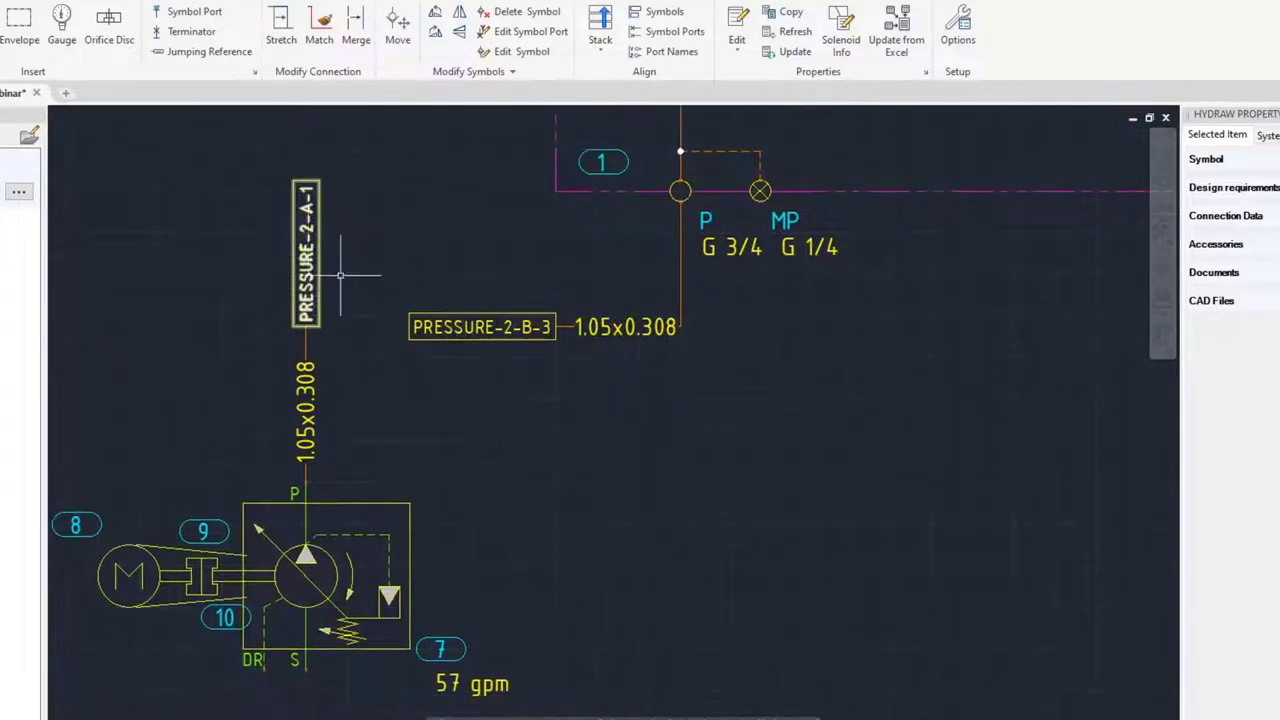
{"action": "scroll", "coordinate": [466, 503], "scroll_direction": "down", "scroll_amount": 3}
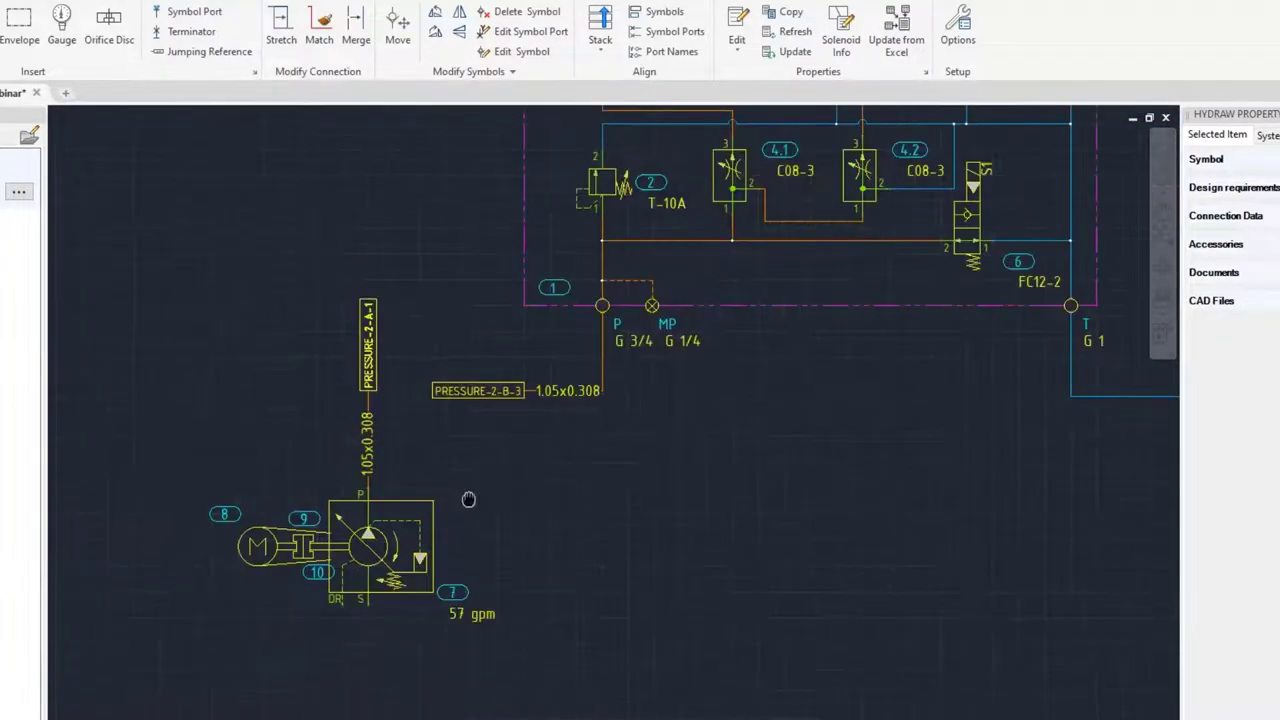
{"action": "scroll", "coordinate": [420, 300], "scroll_direction": "up", "scroll_amount": 1}
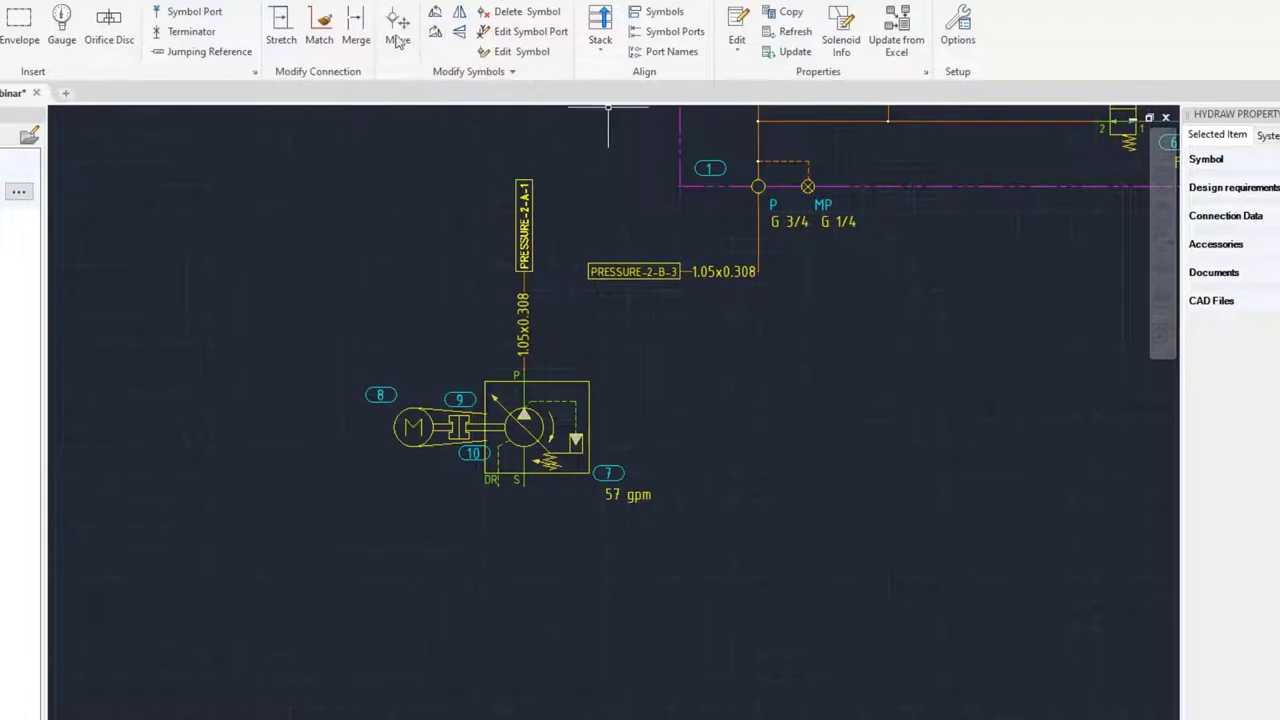
{"action": "left_click", "coordinate": [398, 40]}
{"action": "left_click", "coordinate": [314, 148]}
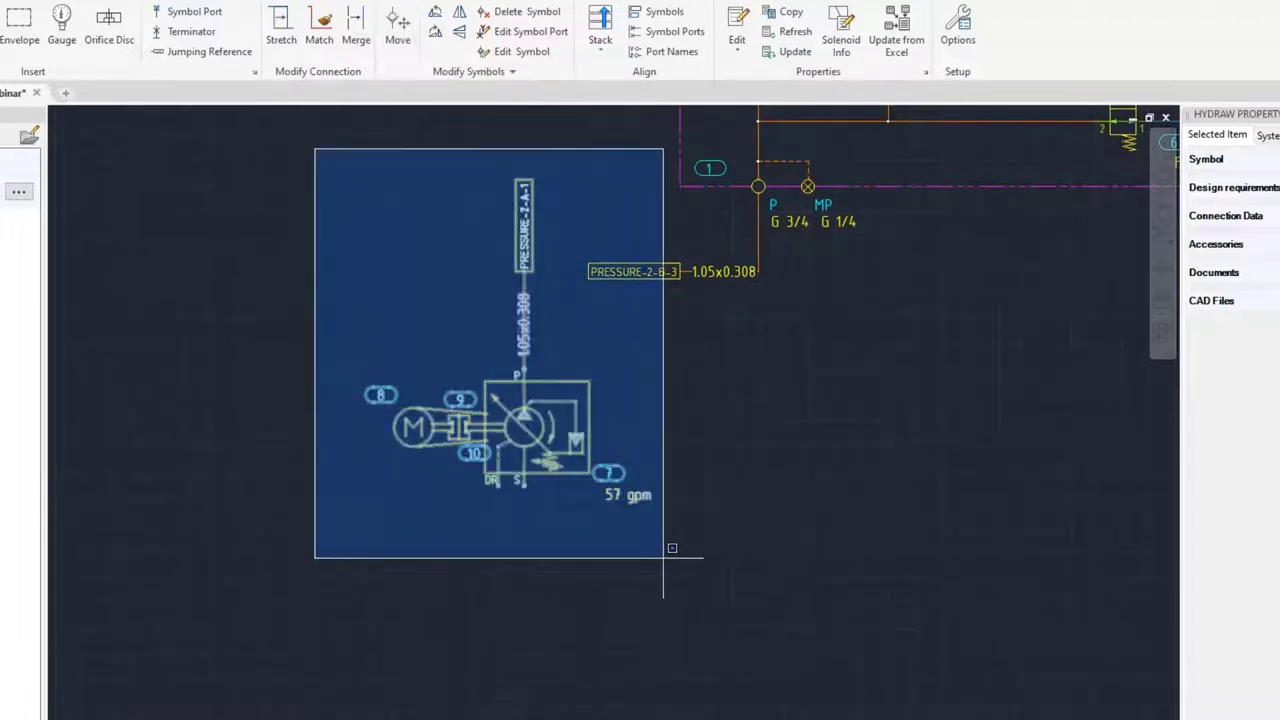
Move the pump circuit and its PRESSURE-2-A-1 reference lower left, away from the manifold.
{"action": "left_click", "coordinate": [700, 598]}
{"action": "key", "text": "Return"}
{"action": "left_click", "coordinate": [523, 534]}
{"action": "scroll", "coordinate": [400, 530], "scroll_direction": "down", "scroll_amount": 3}
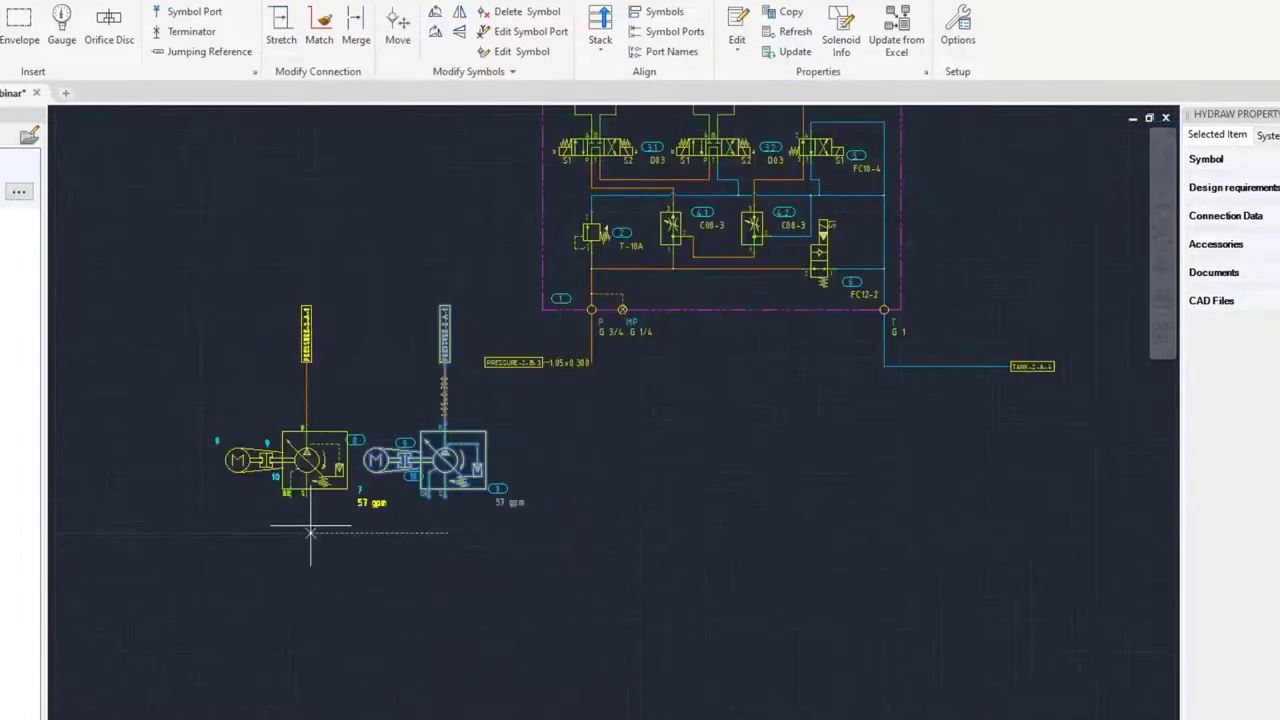
{"action": "left_click", "coordinate": [327, 573]}
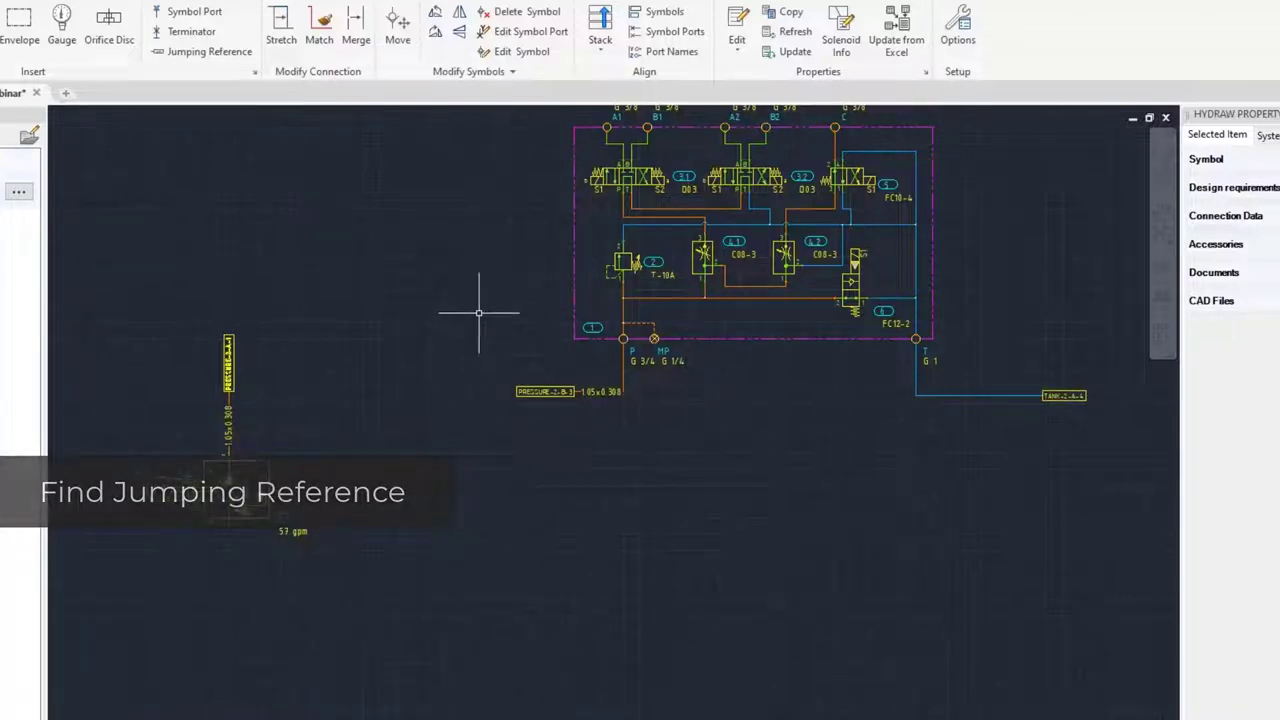
Find the PRESSURE-2-A-1 partner of the manifold's PRESSURE-2-B-3 reference.
{"action": "left_click", "coordinate": [466, 72]}
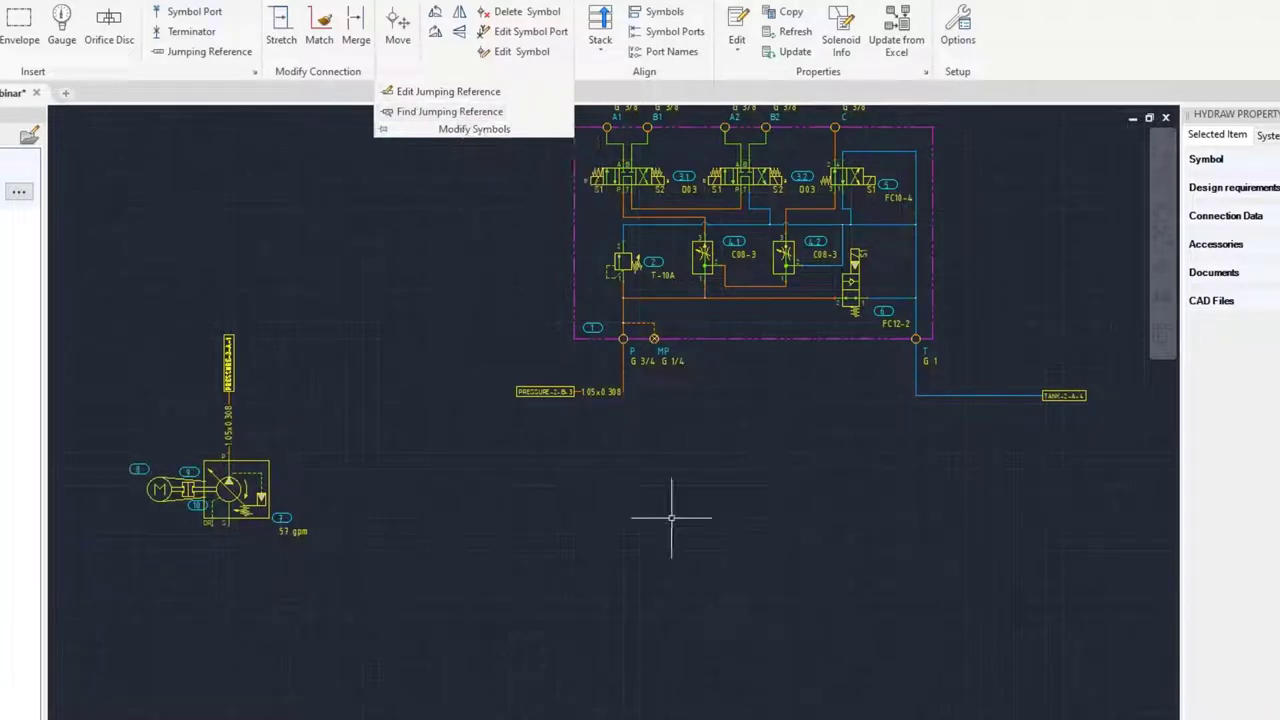
{"action": "scroll", "coordinate": [571, 400], "scroll_direction": "up", "scroll_amount": 8}
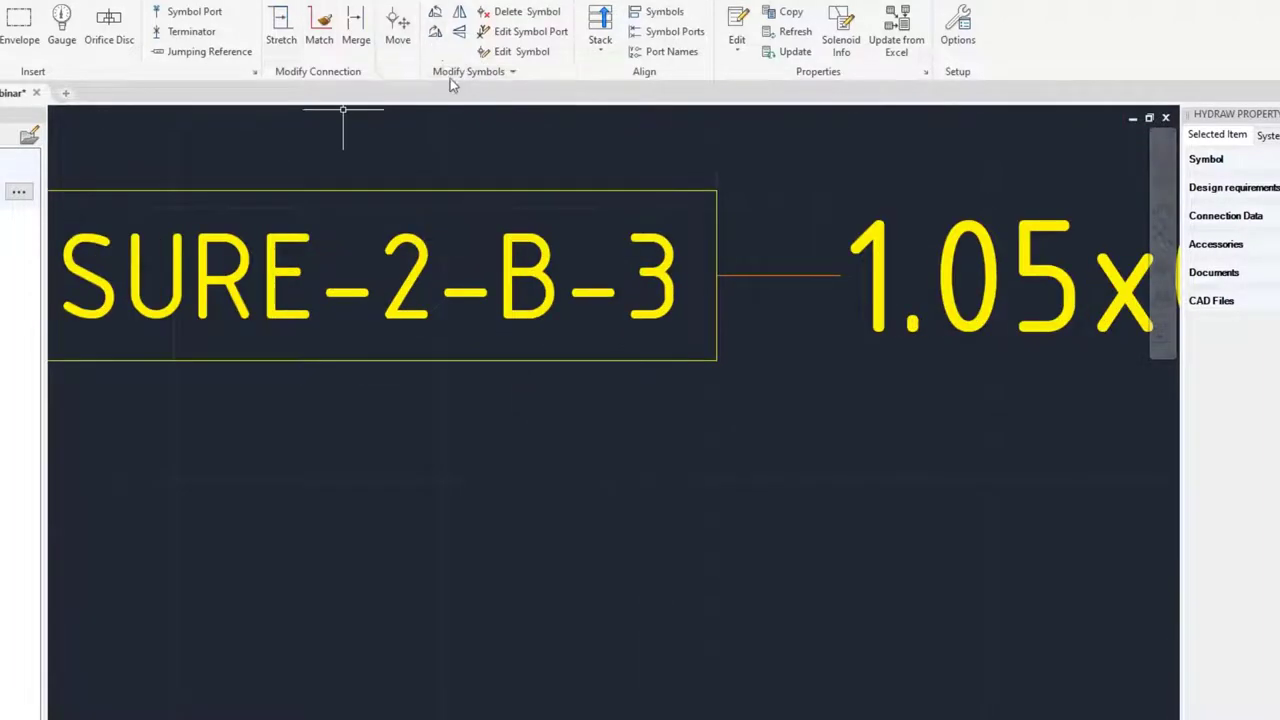
{"action": "middle_click_drag", "start_coordinate": [267, 190], "coordinate": [472, 283]}
{"action": "scroll", "coordinate": [665, 338], "scroll_direction": "down", "scroll_amount": 4}
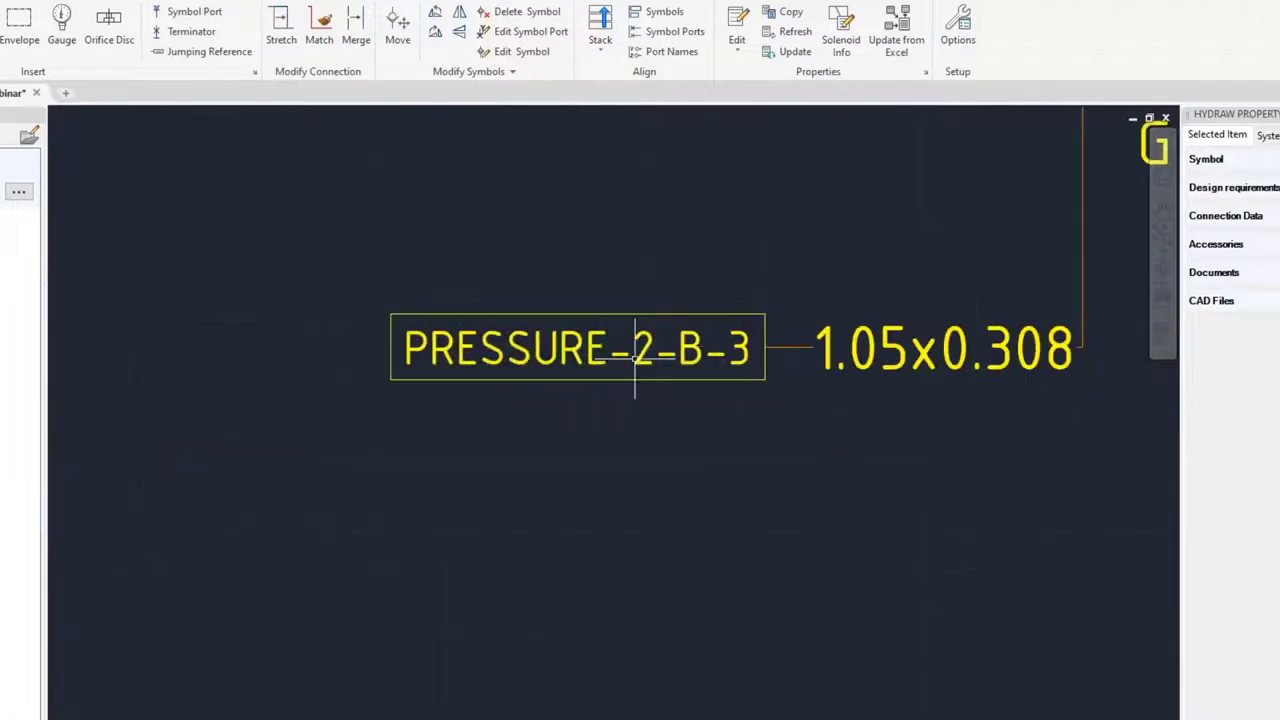
{"action": "left_click", "coordinate": [547, 72]}
{"action": "key", "text": "ctrl+r"}
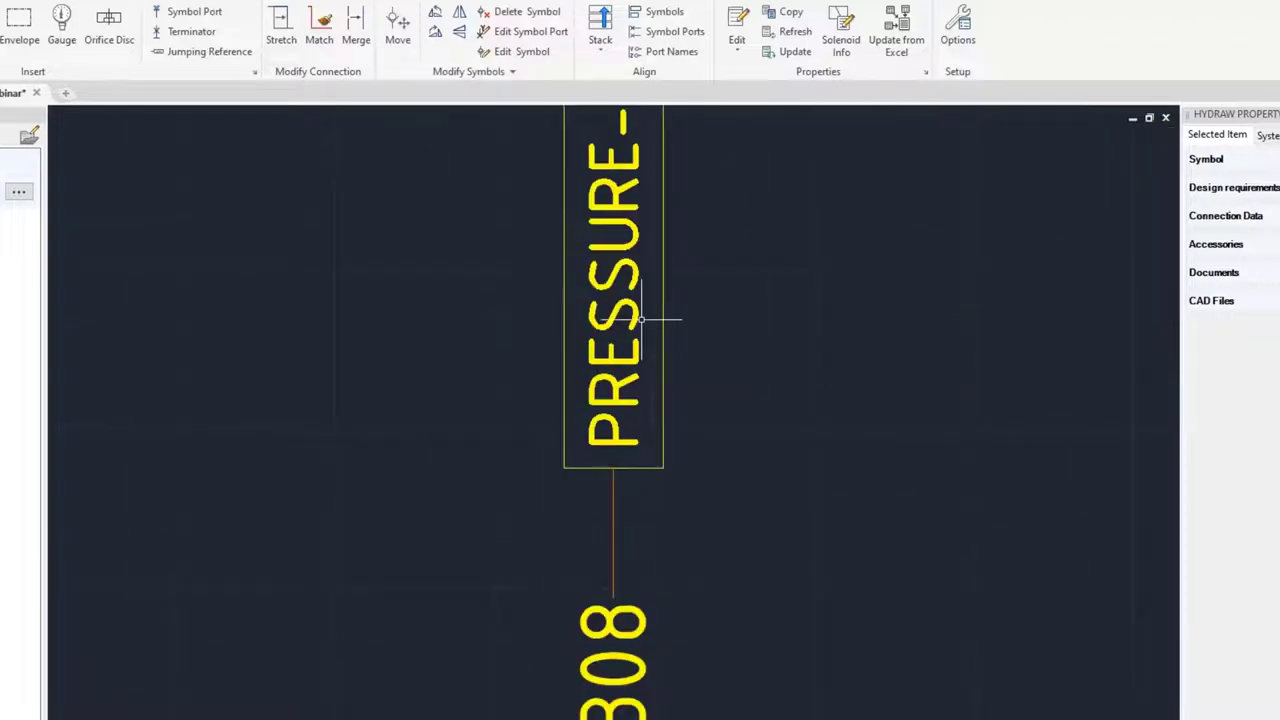
Trace PRESSURE-2-A-1 back to its partner, then bring the TANK-2-A-4 label into view.
{"action": "scroll", "coordinate": [672, 330], "scroll_direction": "down", "scroll_amount": 5}
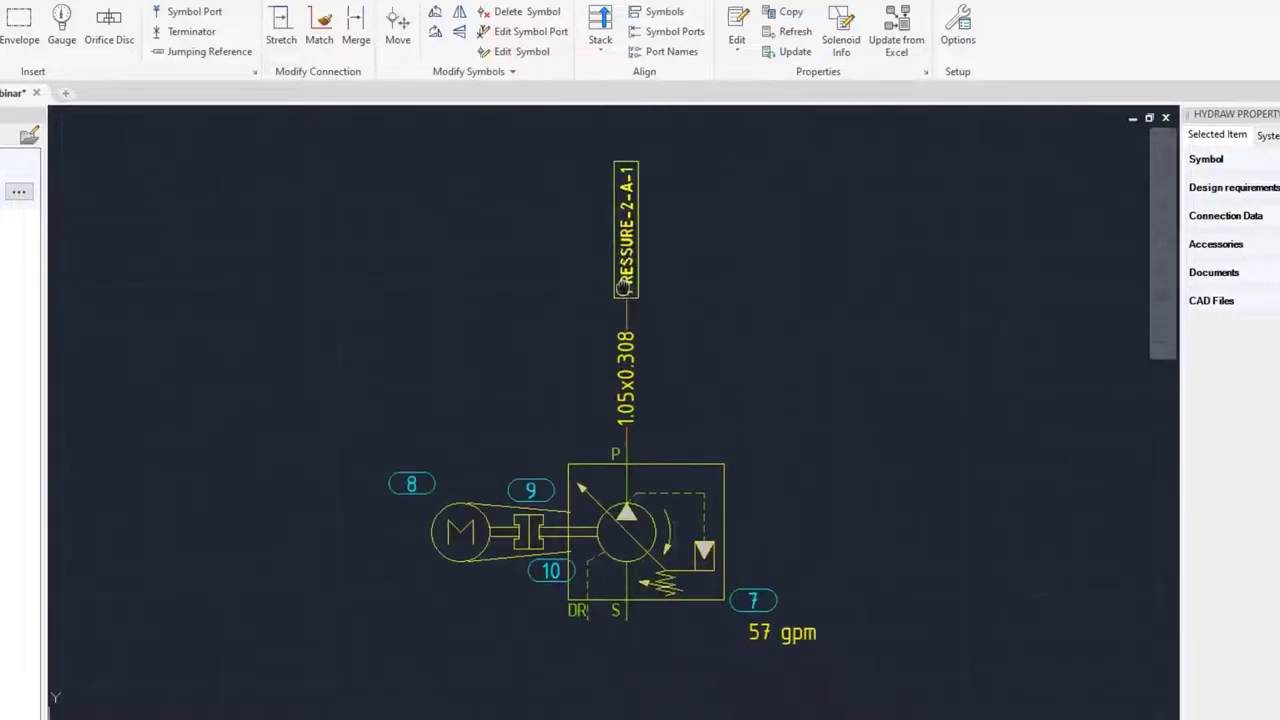
{"action": "left_click", "coordinate": [470, 74]}
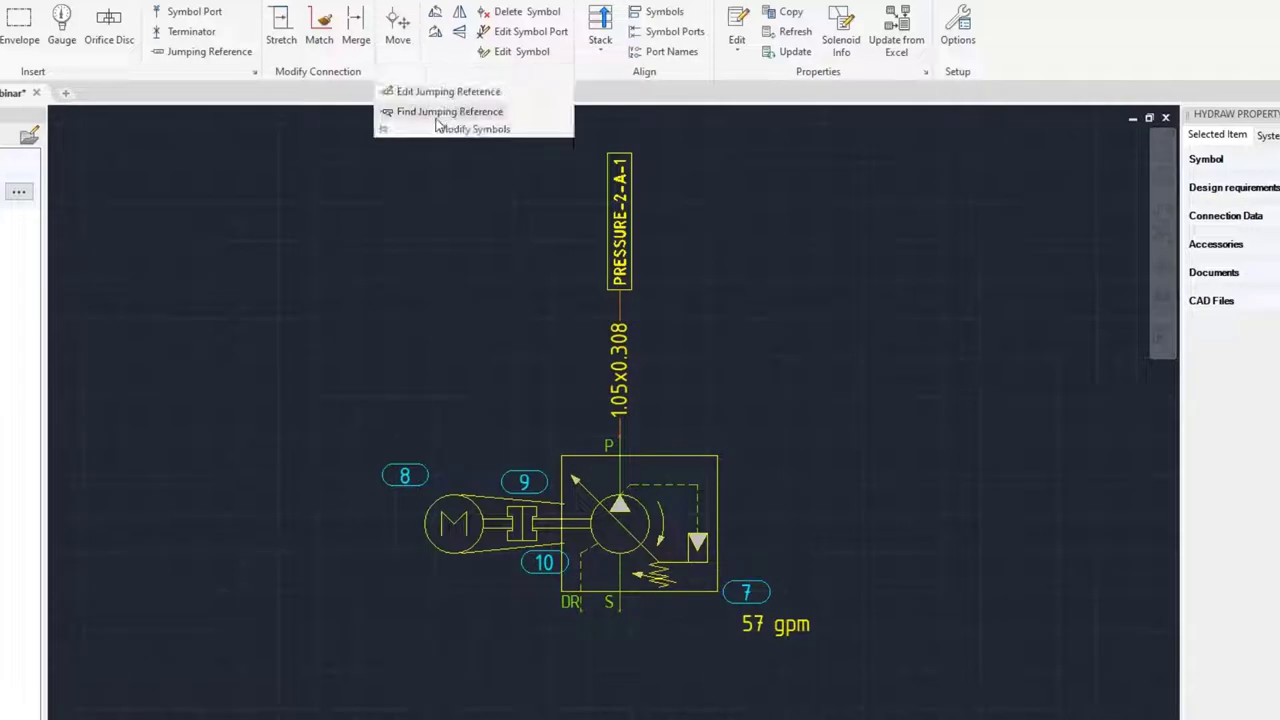
{"action": "left_click", "coordinate": [436, 112]}
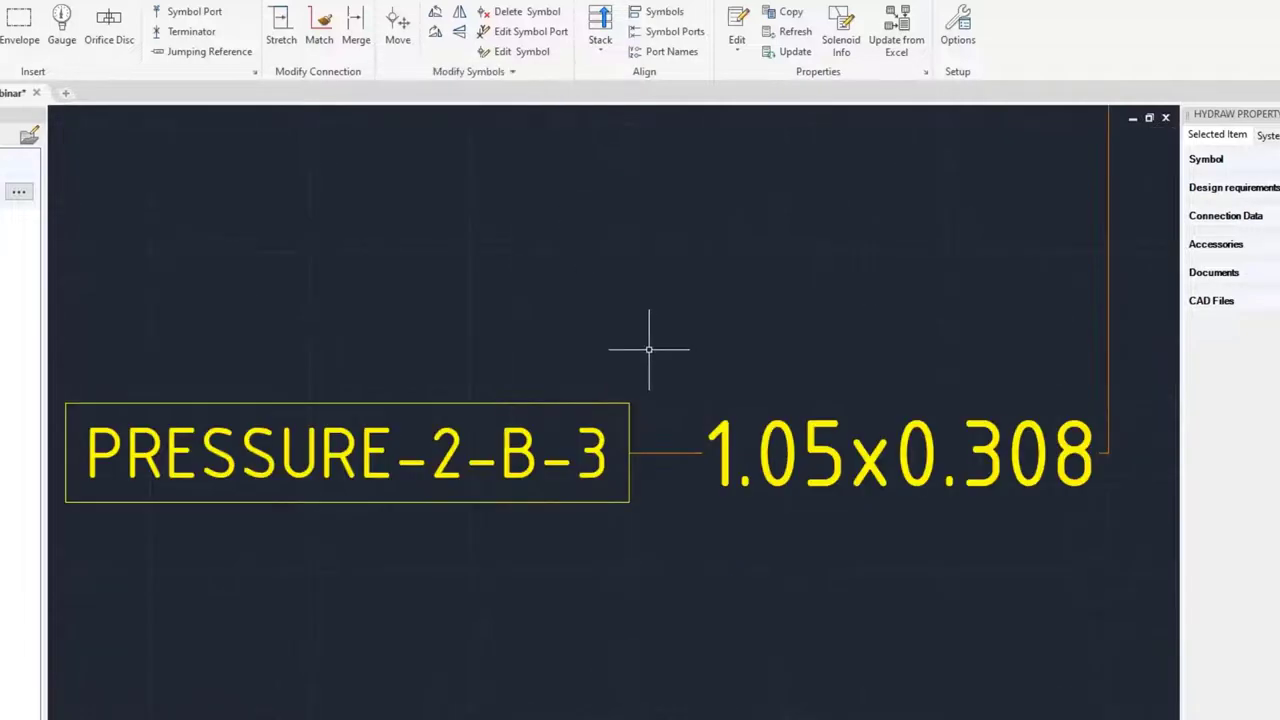
{"action": "scroll", "coordinate": [688, 332], "scroll_direction": "down", "scroll_amount": 4}
{"action": "middle_click_drag", "start_coordinate": [714, 320], "coordinate": [617, 406]}
{"action": "scroll", "coordinate": [617, 406], "scroll_direction": "down", "scroll_amount": 2}
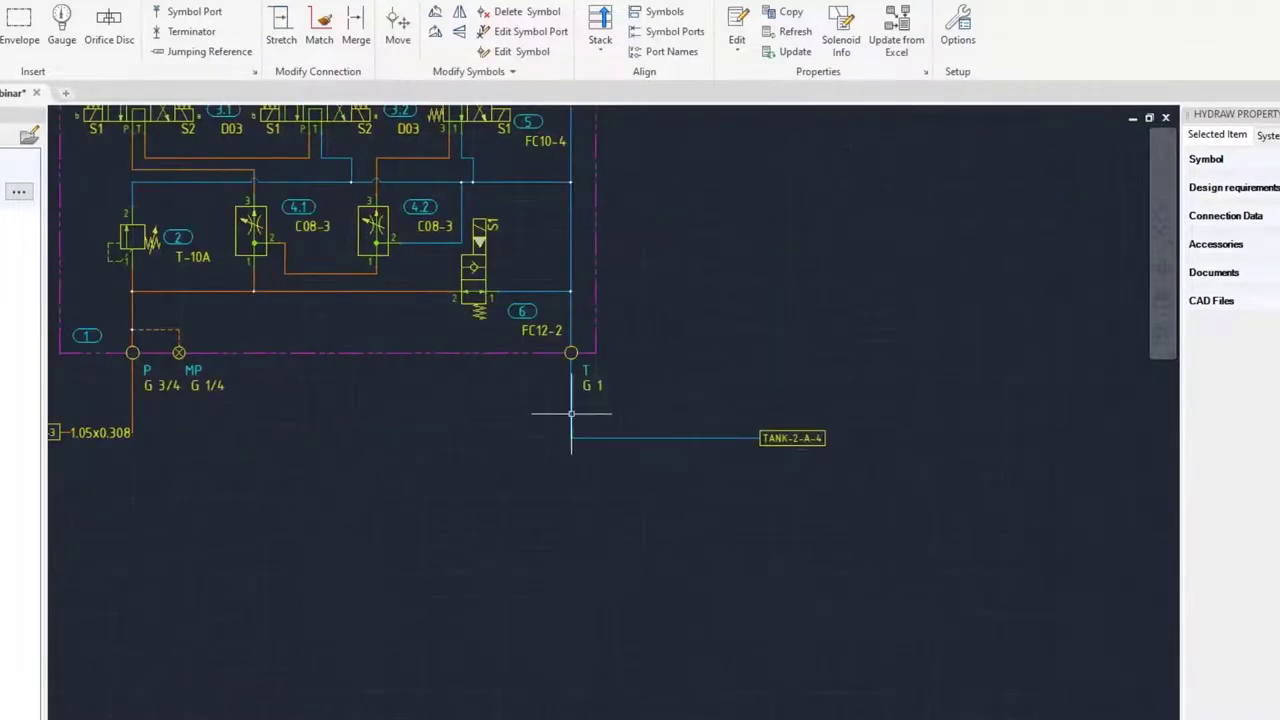
Check TANK-2-A-4 for a partner reference and dismiss the missing-partner message.
{"action": "left_click", "coordinate": [508, 74]}
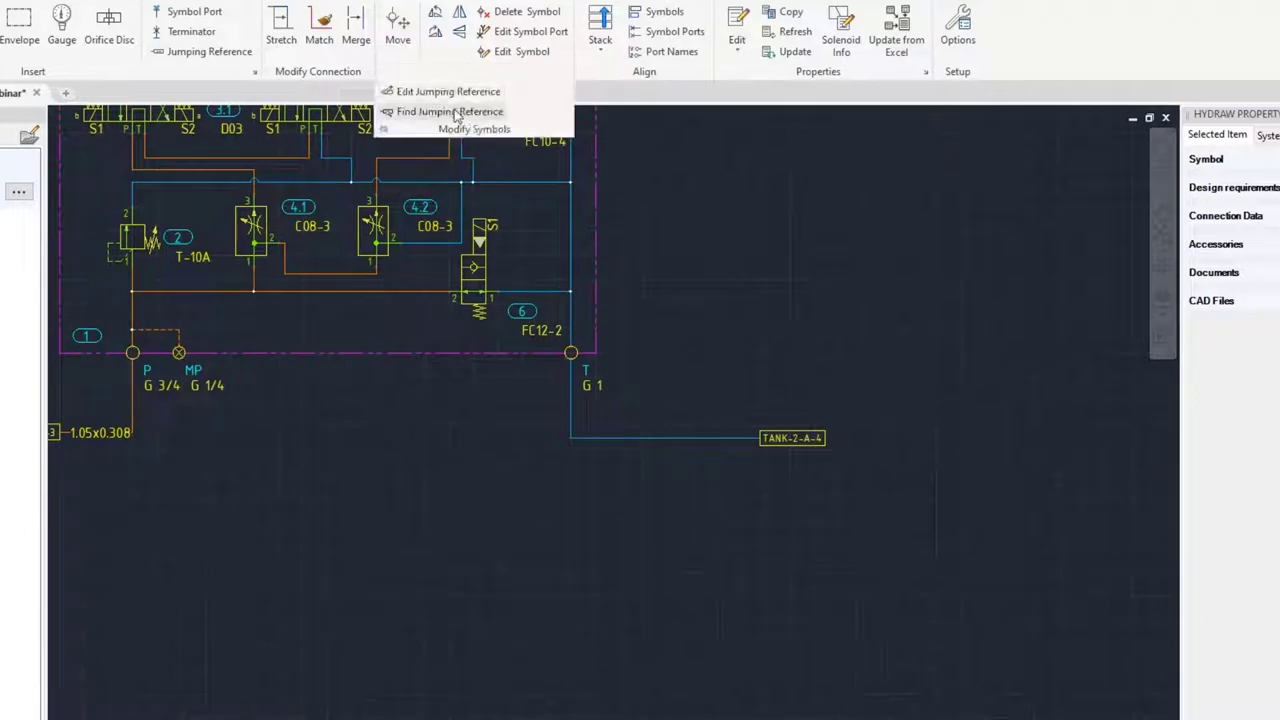
{"action": "left_click", "coordinate": [792, 437]}
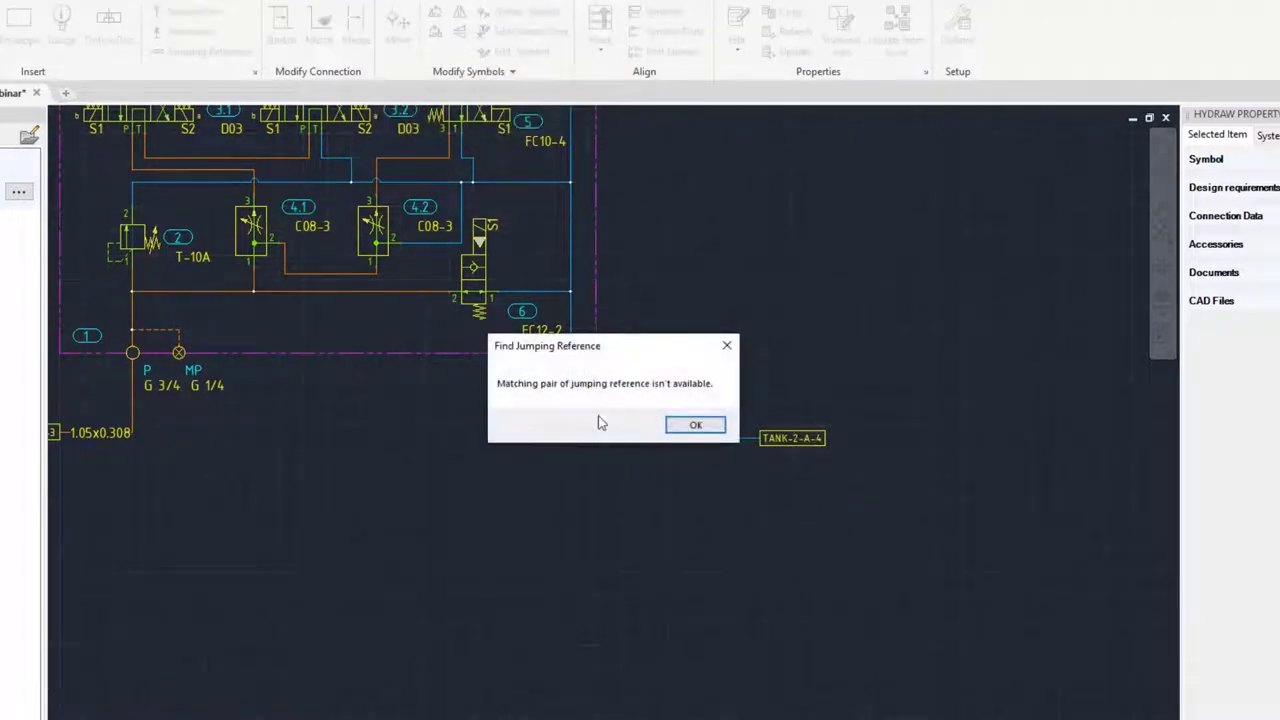
{"action": "left_click", "coordinate": [694, 425]}
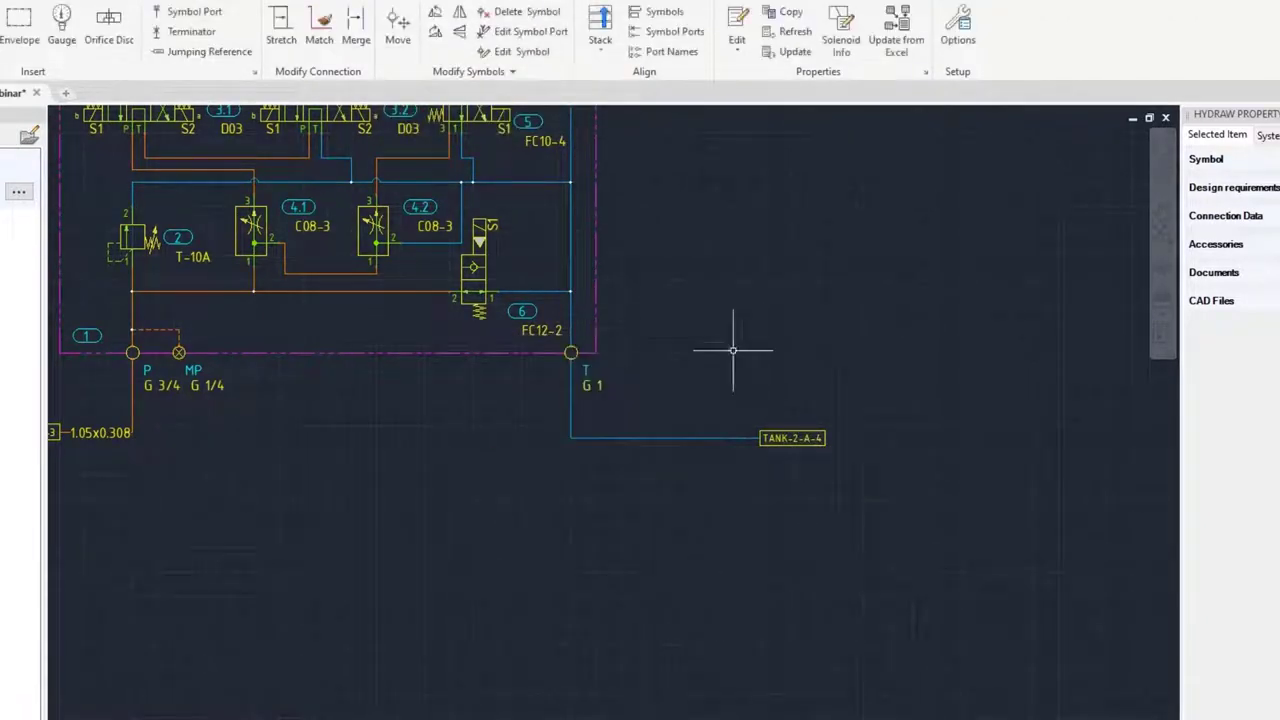
{"action": "mouse_move", "coordinate": [549, 409]}
{"action": "middle_mouse_down"}
{"action": "mouse_move", "coordinate": [670, 431]}
{"action": "mouse_move", "coordinate": [743, 509]}
{"action": "middle_mouse_up"}
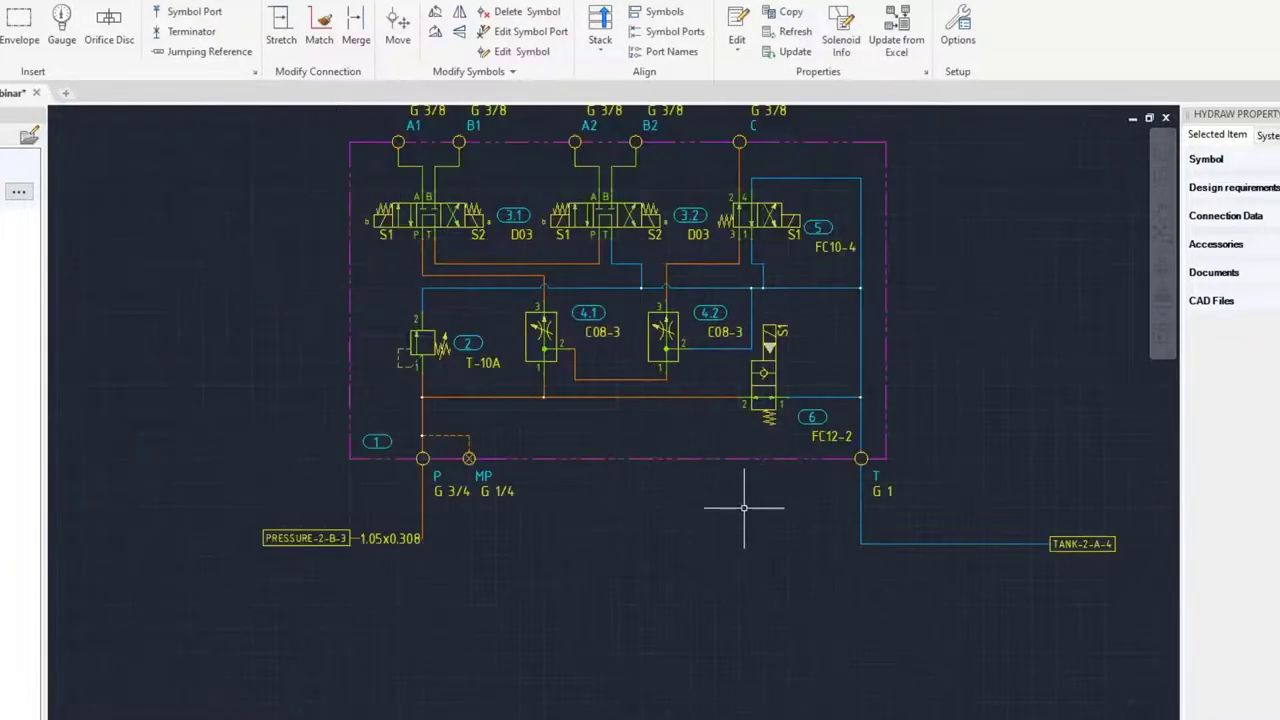
{"action": "scroll", "coordinate": [924, 490], "scroll_direction": "up", "scroll_amount": 5}
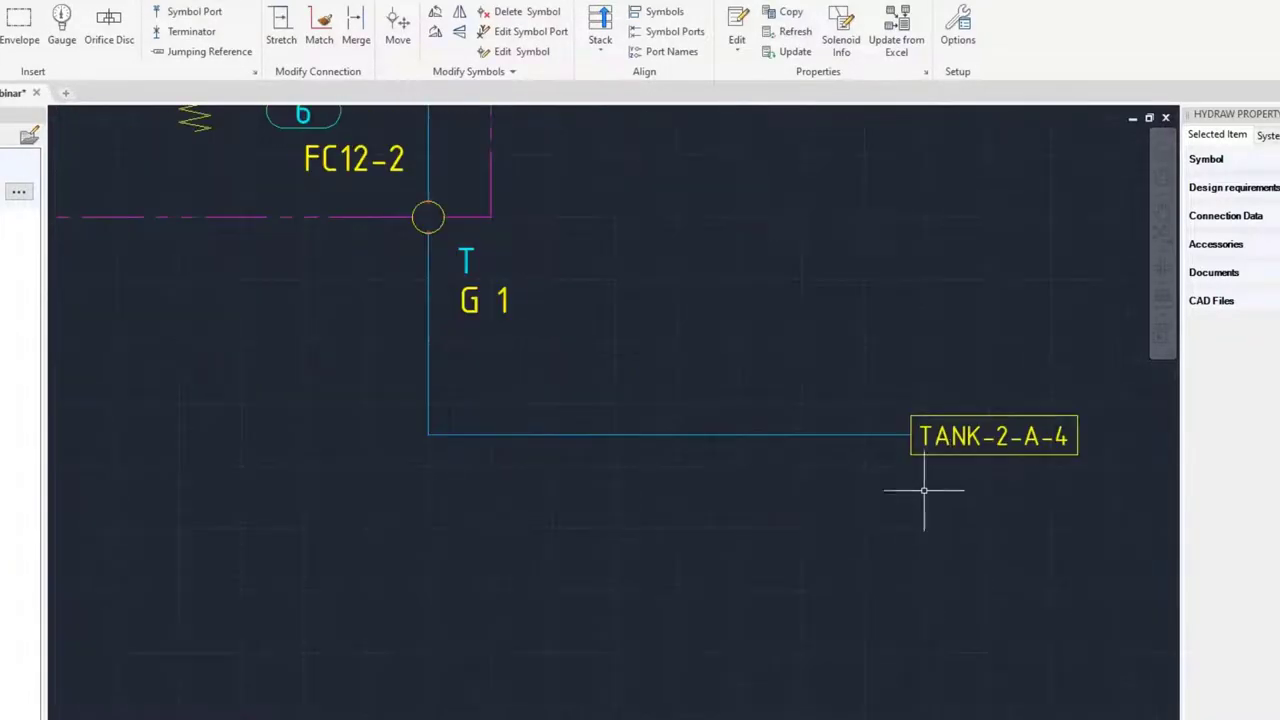
Move the TANK-2-A-4 label closer to the T port and reposition the PRESSURE-2-B-3 label.
{"action": "left_click", "coordinate": [911, 435]}
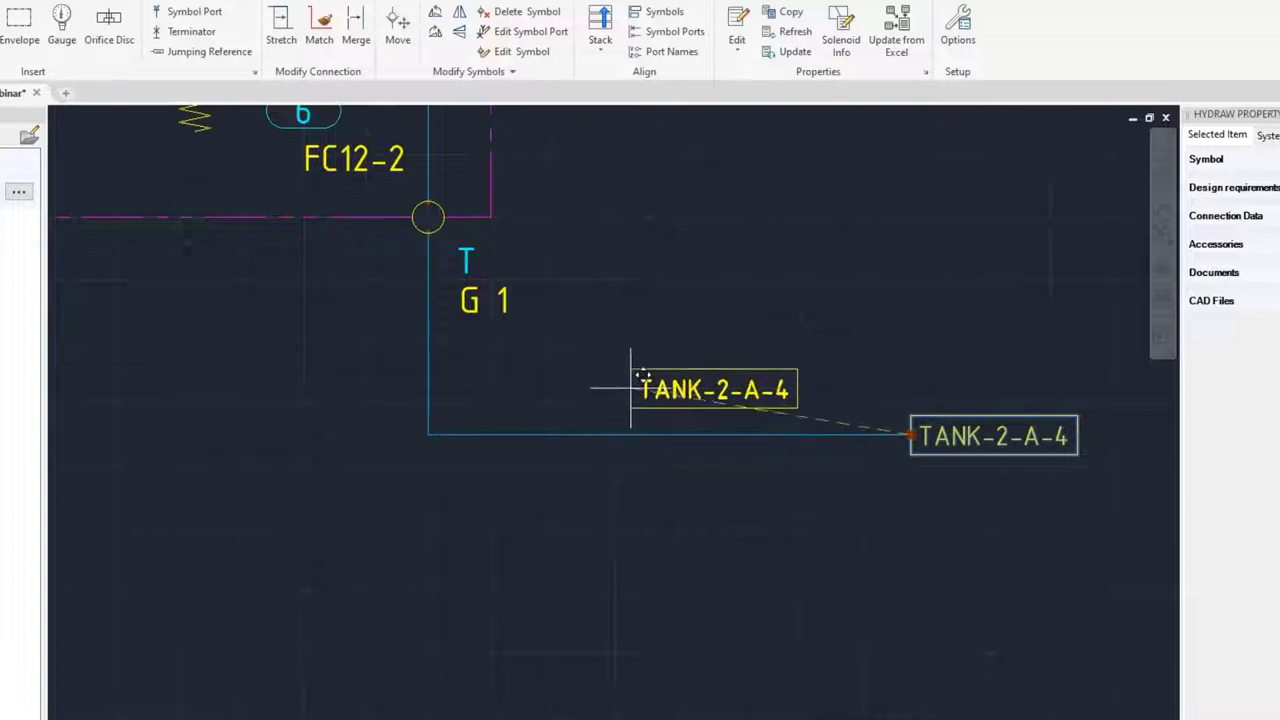
{"action": "left_click", "coordinate": [677, 343]}
{"action": "scroll", "coordinate": [543, 414], "scroll_direction": "down", "scroll_amount": 2}
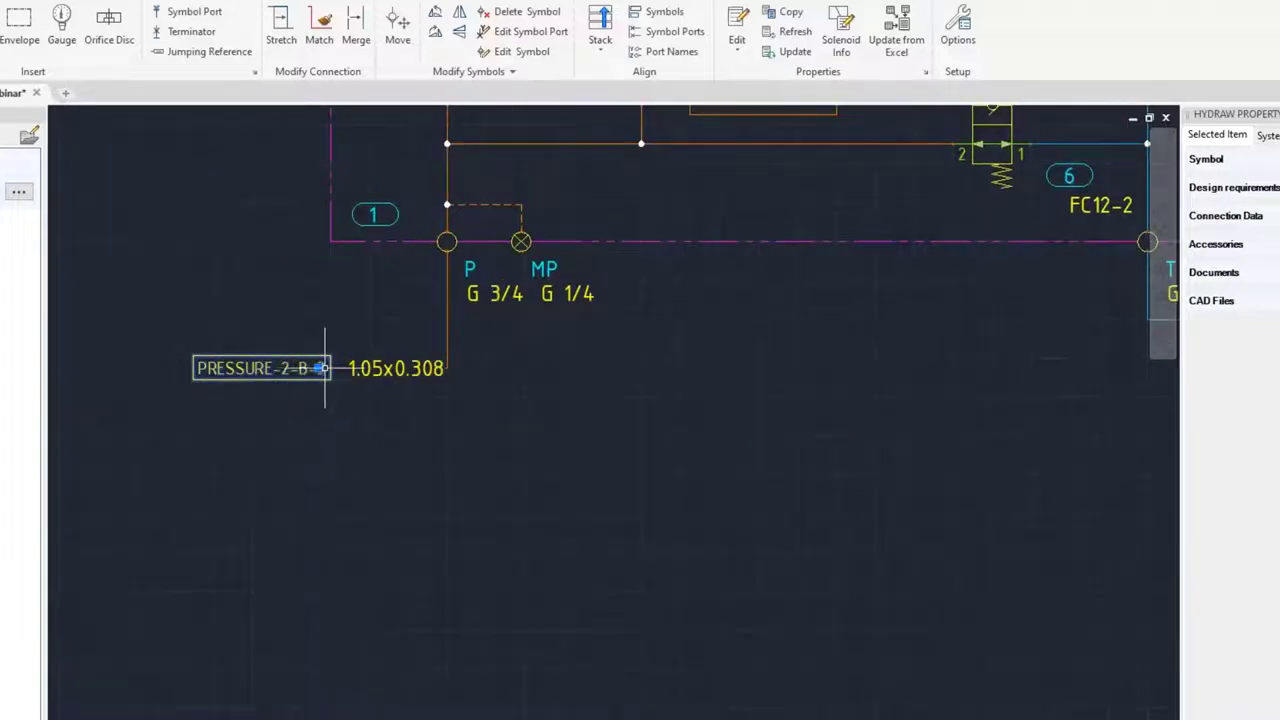
{"action": "left_click", "coordinate": [322, 368]}
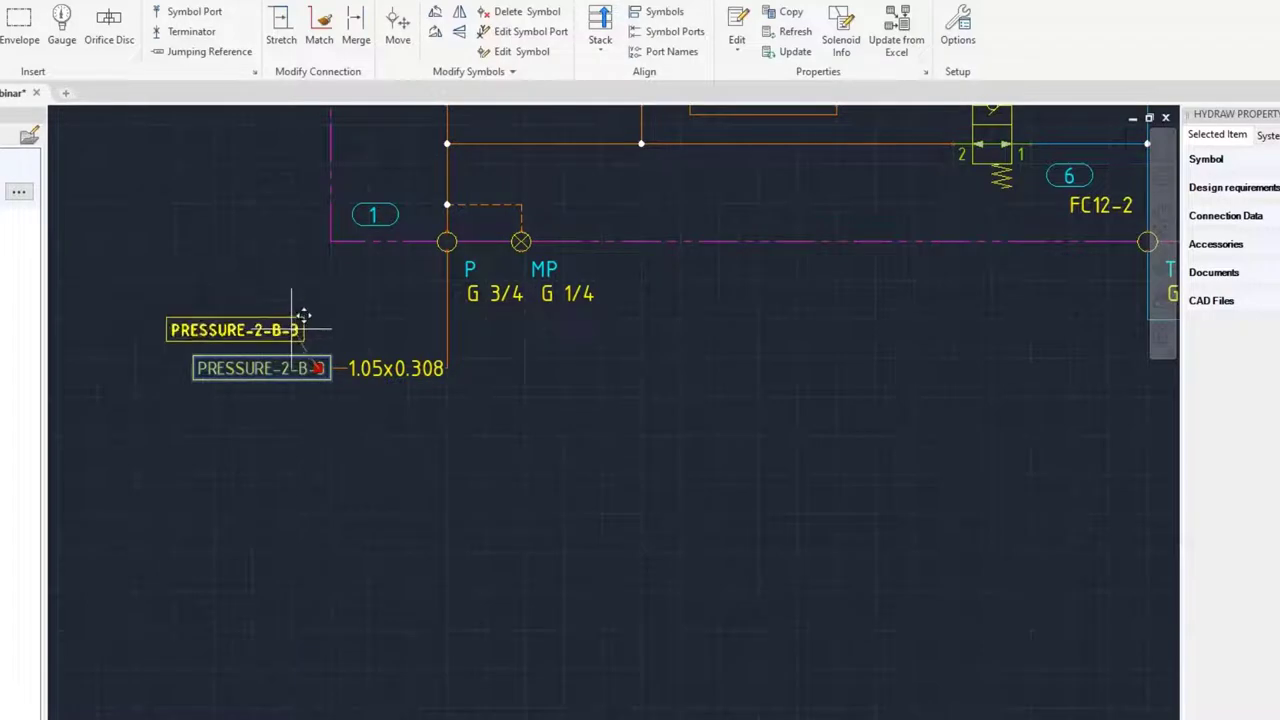
{"action": "left_click", "coordinate": [294, 329]}
{"action": "scroll", "coordinate": [420, 372], "scroll_direction": "down", "scroll_amount": 3}
Deselect the reference labels and pan to show the full circuit with its top ports.
{"action": "mouse_move", "coordinate": [494, 380]}
{"action": "middle_mouse_down"}
{"action": "mouse_move", "coordinate": [399, 404]}
{"action": "mouse_move", "coordinate": [511, 466]}
{"action": "middle_mouse_up"}
{"action": "key", "text": "Escape"}
{"action": "middle_click_drag", "start_coordinate": [586, 414], "coordinate": [588, 427]}
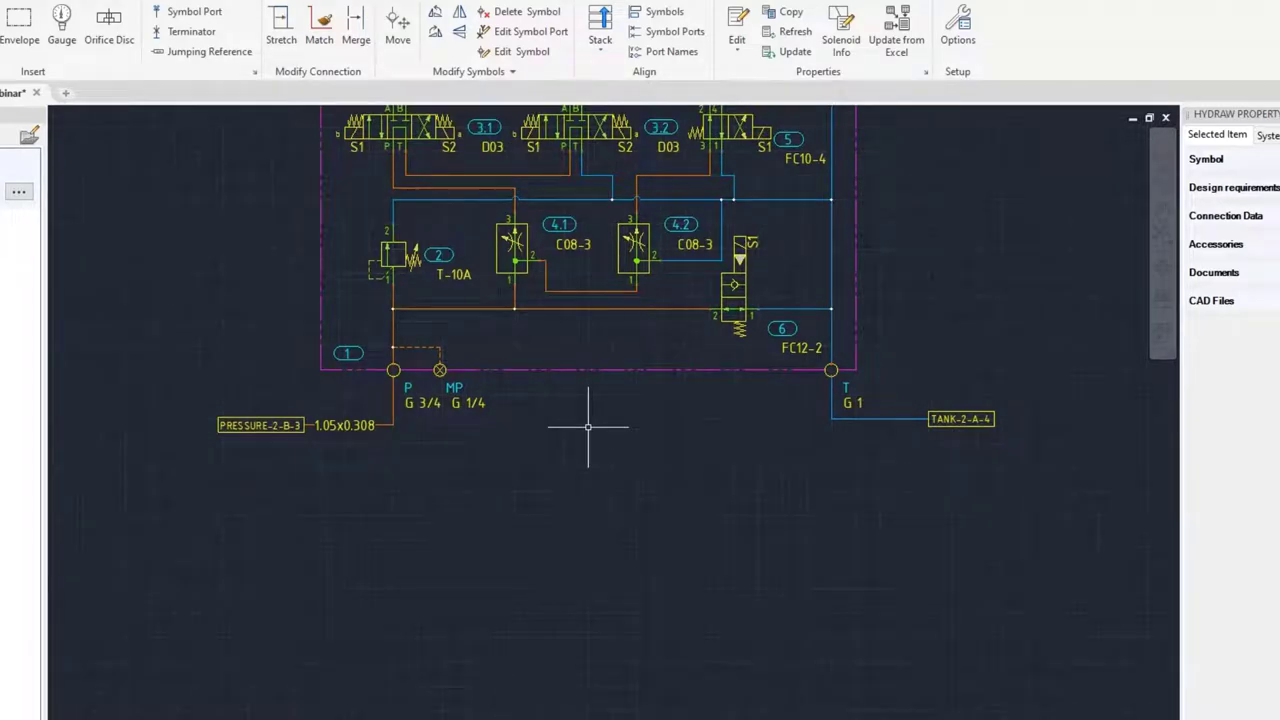
{"action": "middle_click_drag", "start_coordinate": [601, 370], "coordinate": [586, 457]}
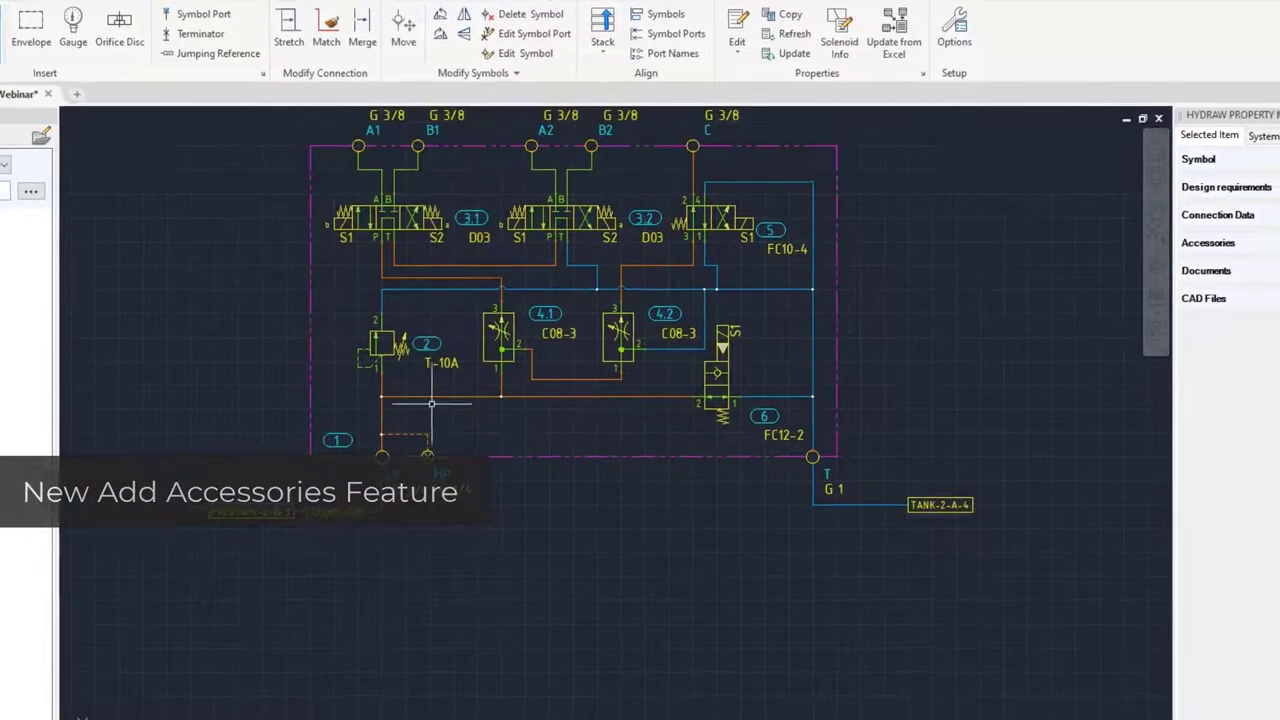
Inspect the EXAMPLE bolt kit accessory, with 4 bolts, in the Library Manager's Accessories library.
{"action": "middle_click_drag", "start_coordinate": [406, 318], "coordinate": [478, 317]}
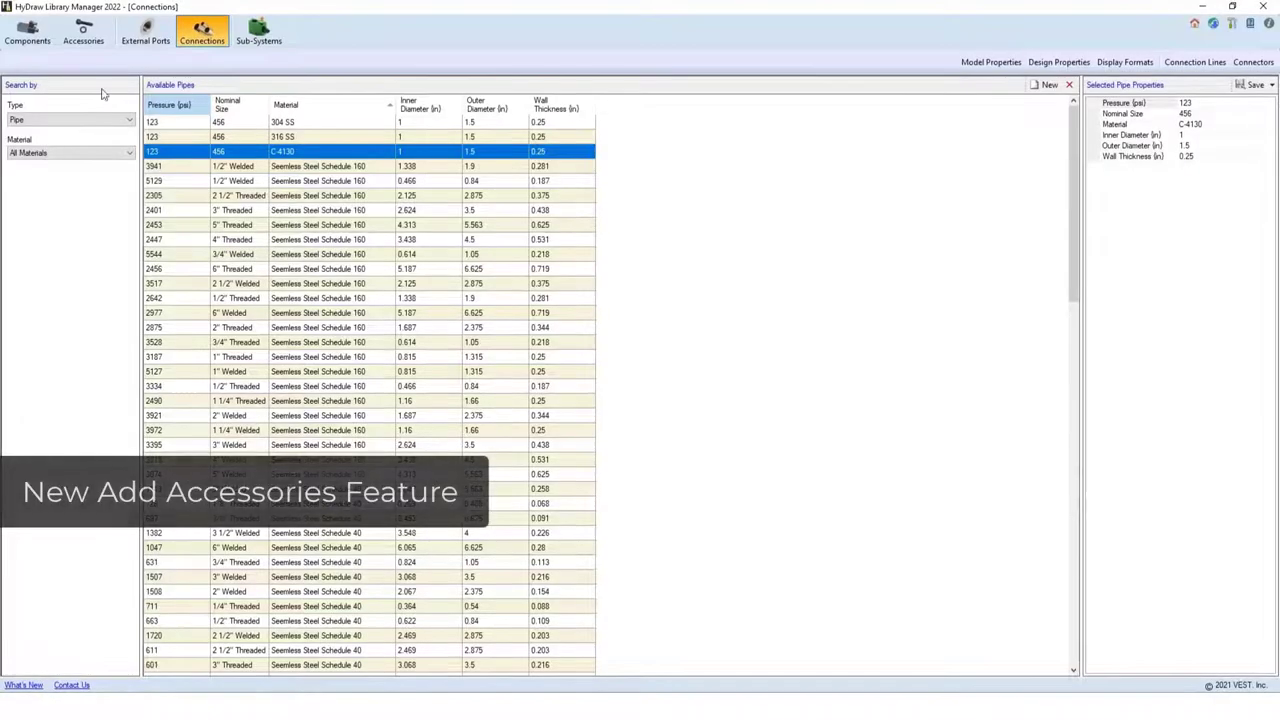
{"action": "left_click", "coordinate": [83, 30]}
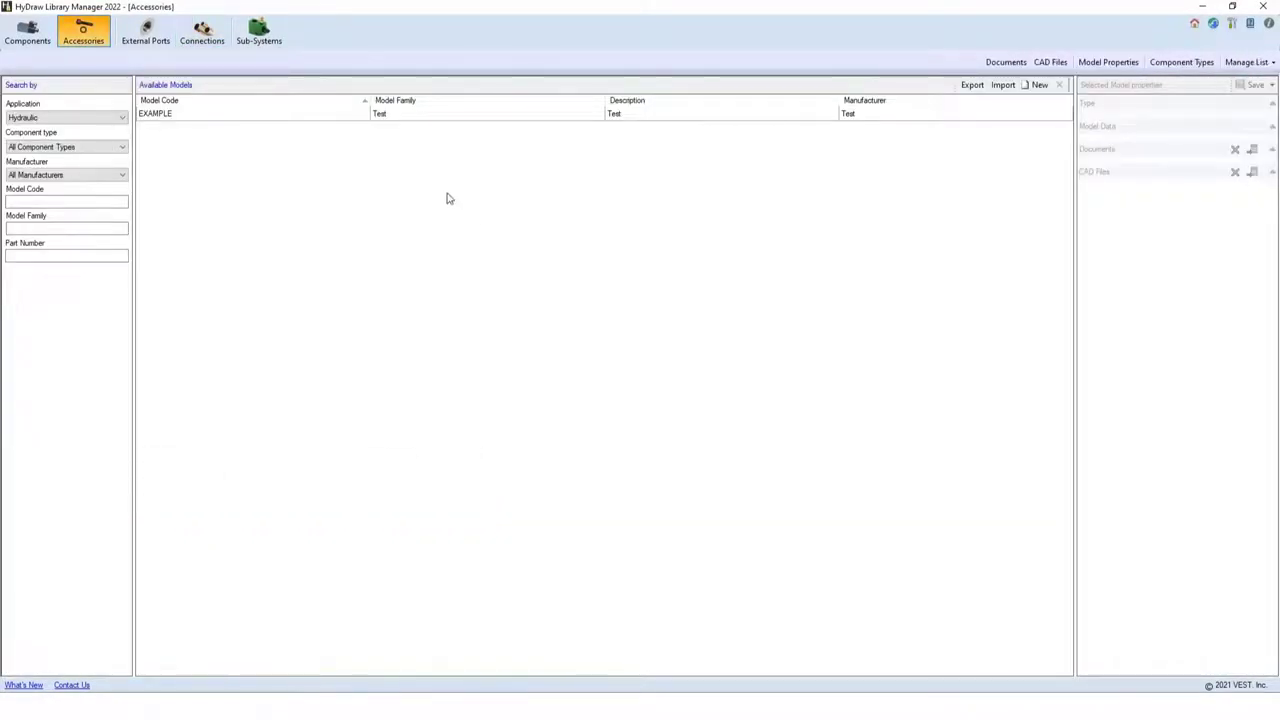
{"action": "left_click", "coordinate": [254, 114]}
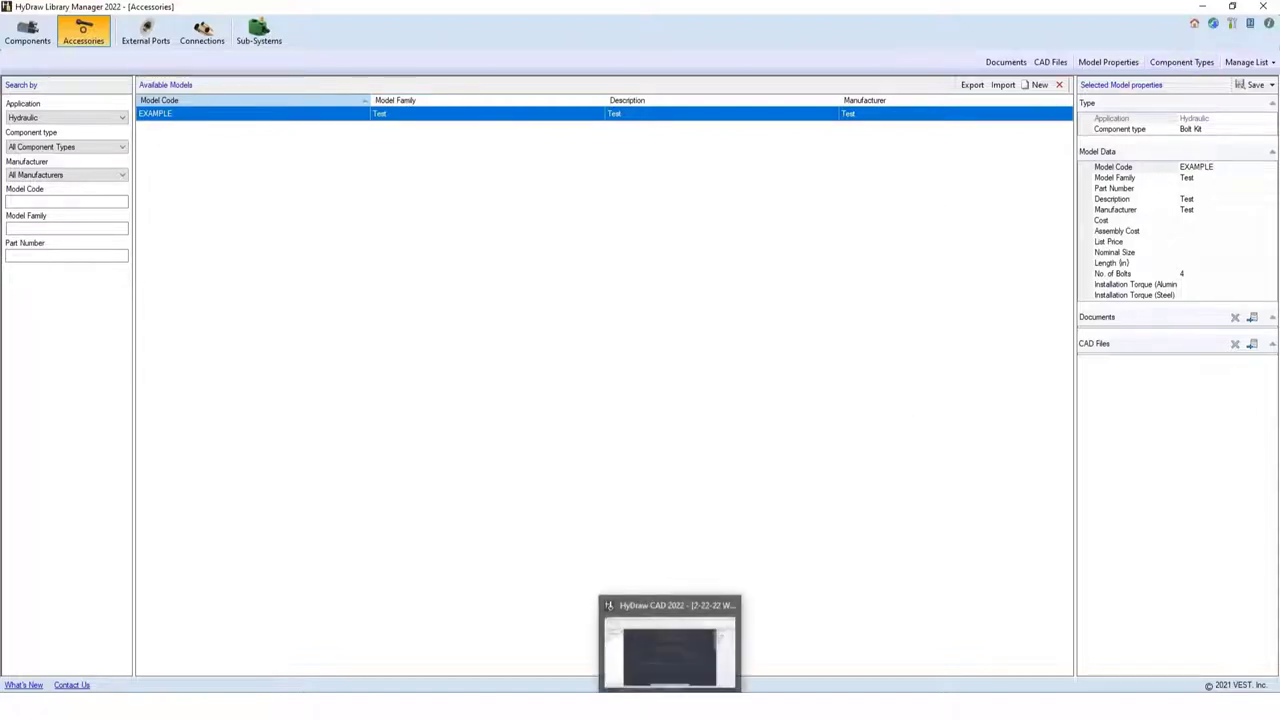
{"action": "left_click", "coordinate": [670, 645]}
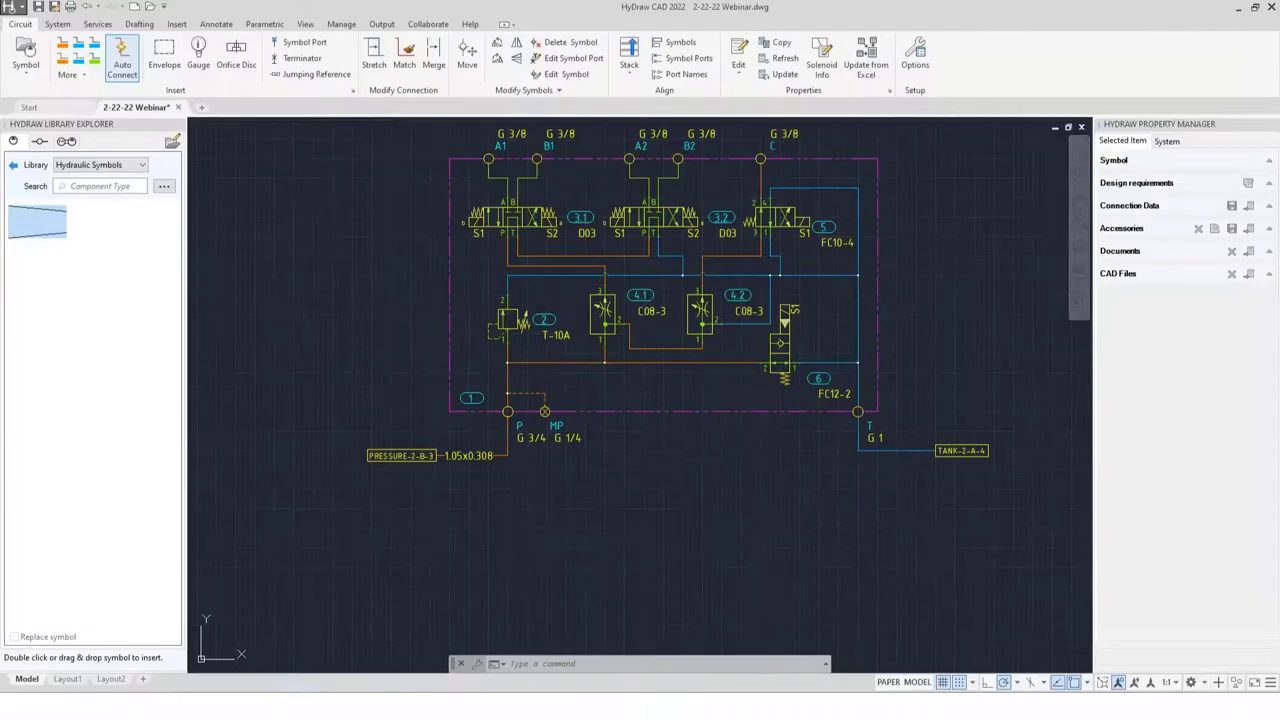
Attach three EXAMPLE accessories to the manifold, ballooned 1-1.1, 1-1.2 and 1-1.3.
{"action": "middle_click_drag", "start_coordinate": [443, 337], "coordinate": [413, 314]}
{"action": "left_click", "coordinate": [427, 314]}
{"action": "left_click", "coordinate": [402, 328]}
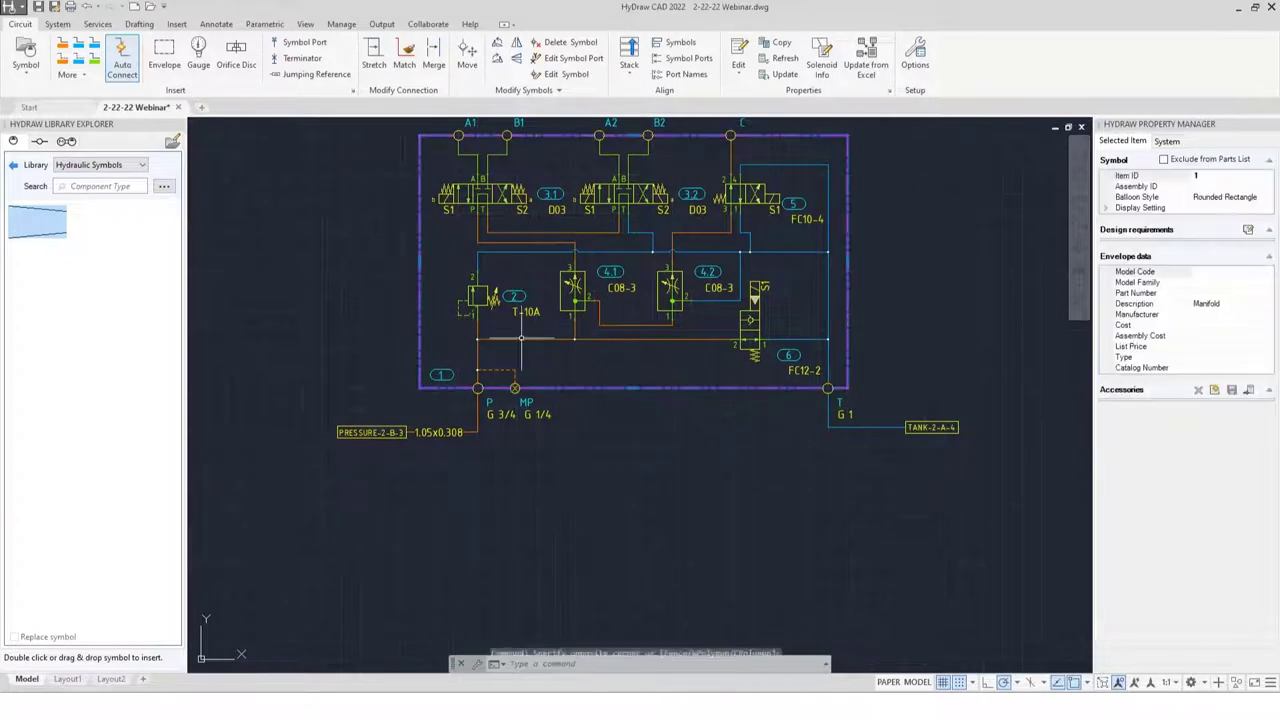
{"action": "left_click", "coordinate": [1249, 391]}
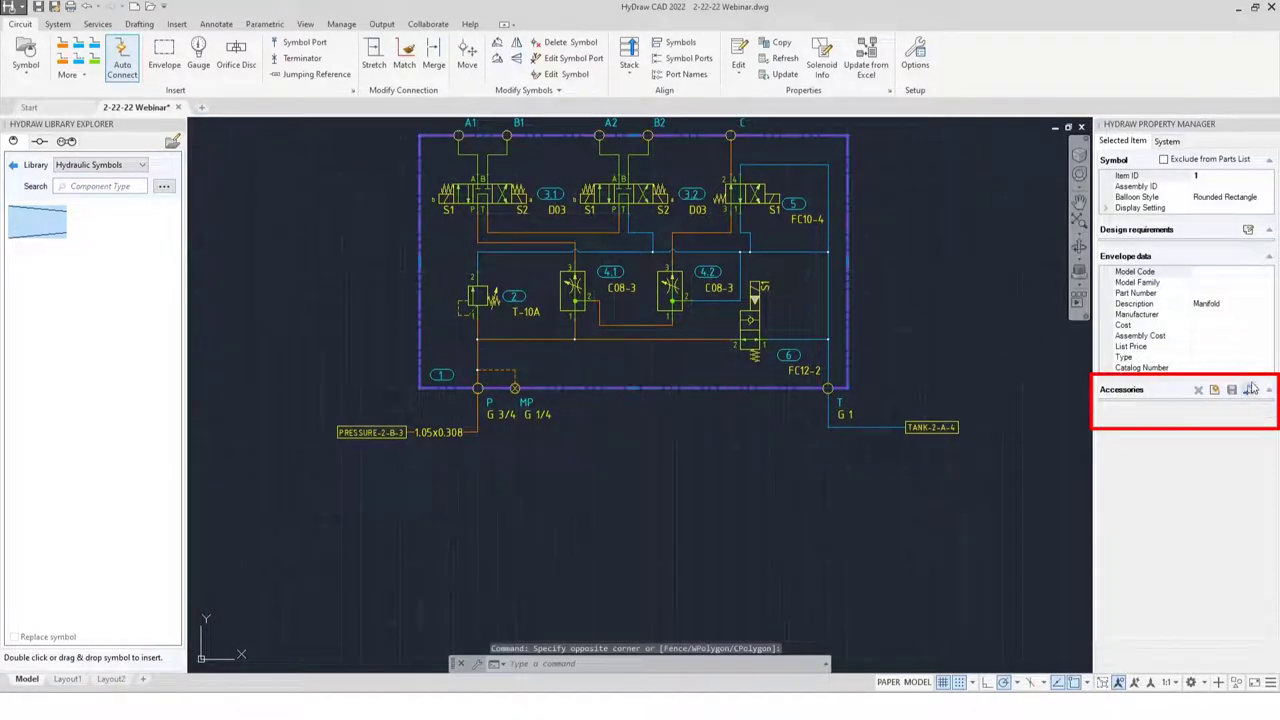
{"action": "left_click_drag", "start_coordinate": [190, 79], "coordinate": [538, 80]}
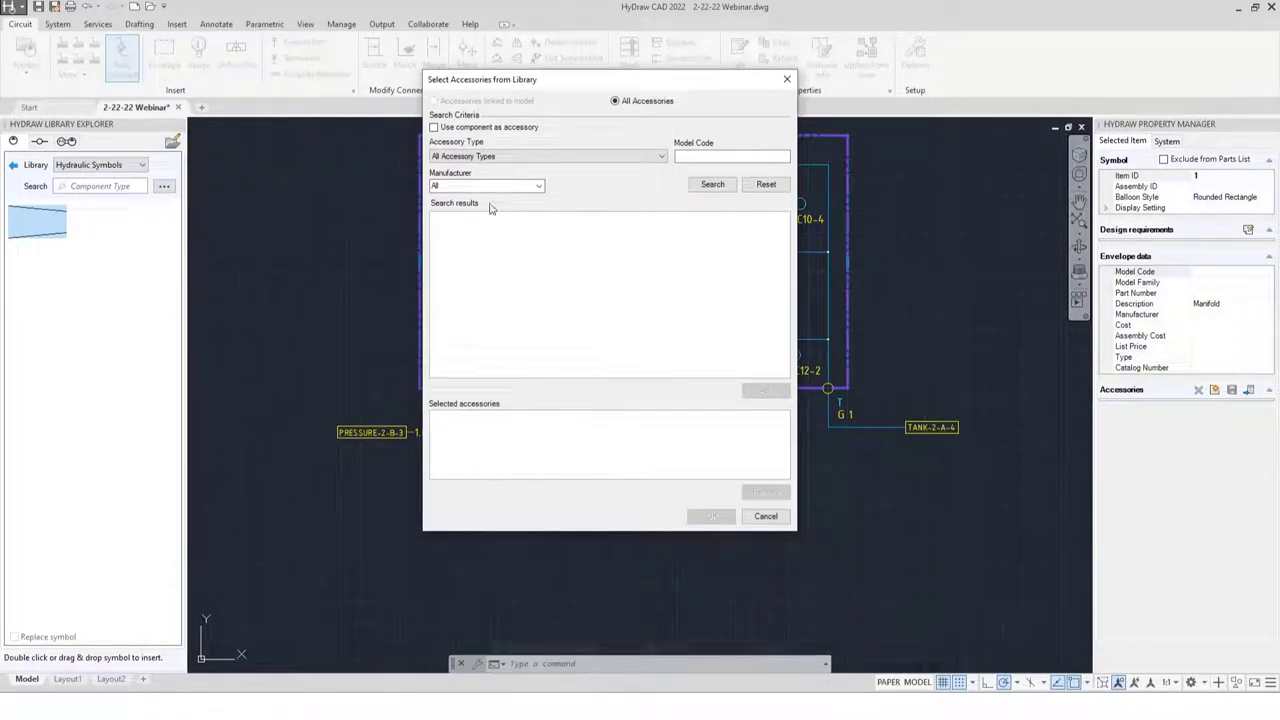
{"action": "left_click", "coordinate": [710, 185]}
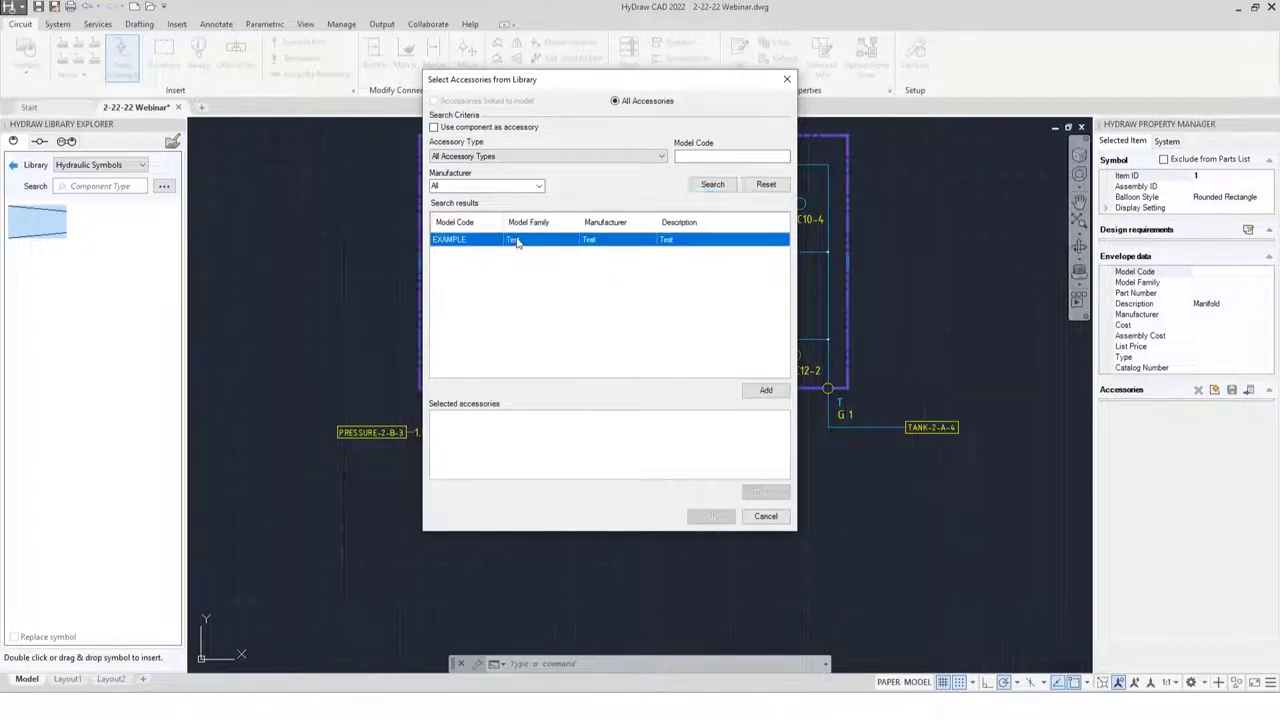
{"action": "left_click", "coordinate": [762, 390]}
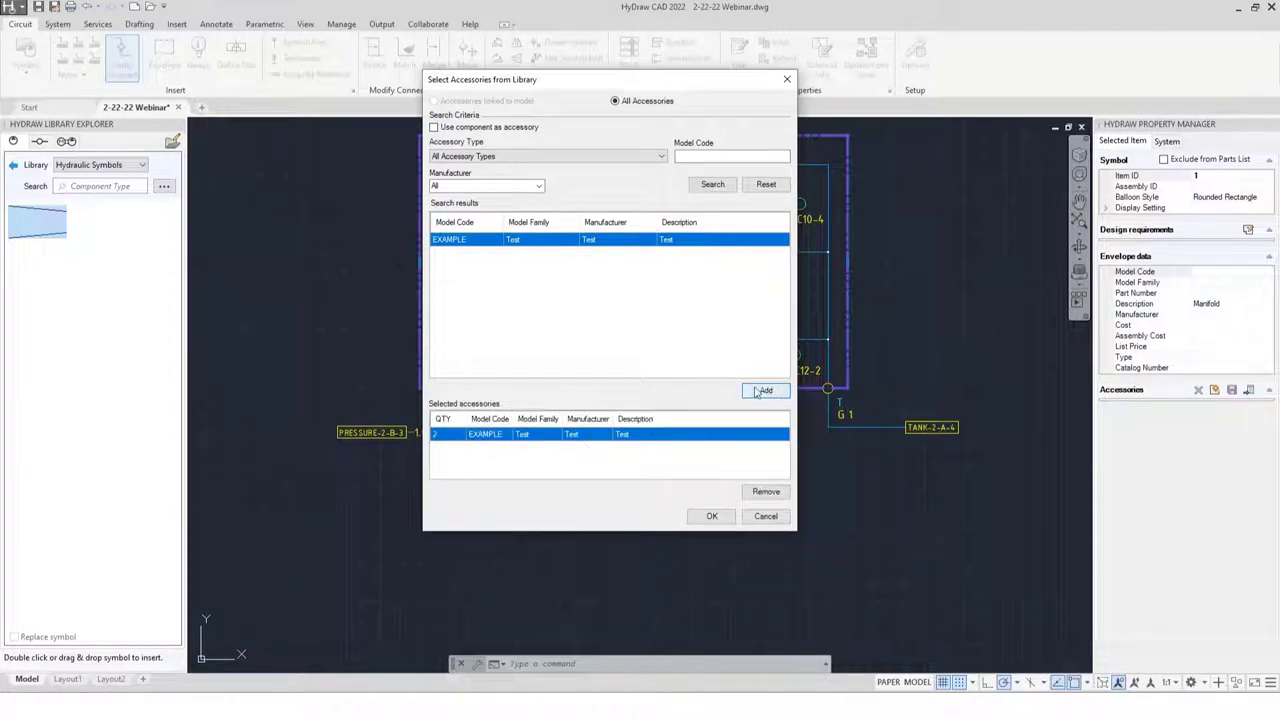
{"action": "left_click", "coordinate": [711, 516]}
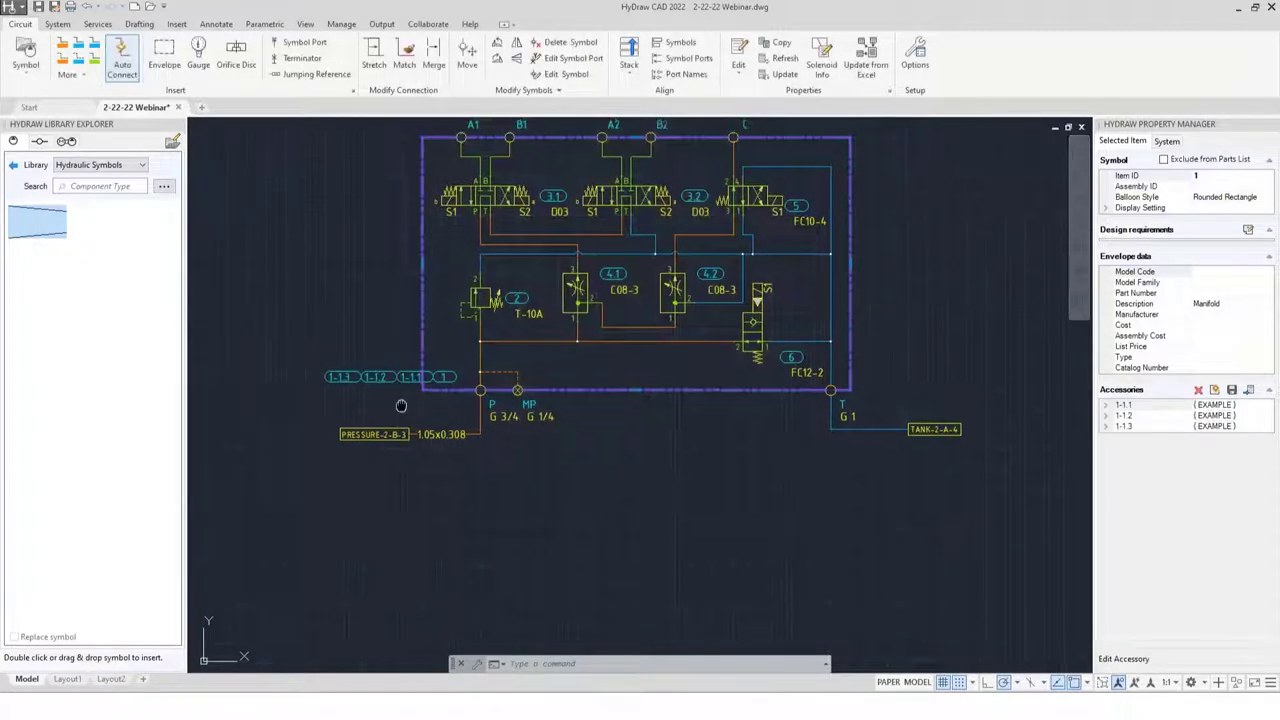
Open the manifold's accessories in Edit Accessories and review items 1-1.1 to 1-1.3.
{"action": "scroll", "coordinate": [403, 406], "scroll_direction": "up", "scroll_amount": 2}
{"action": "middle_click_drag", "start_coordinate": [374, 340], "coordinate": [431, 366]}
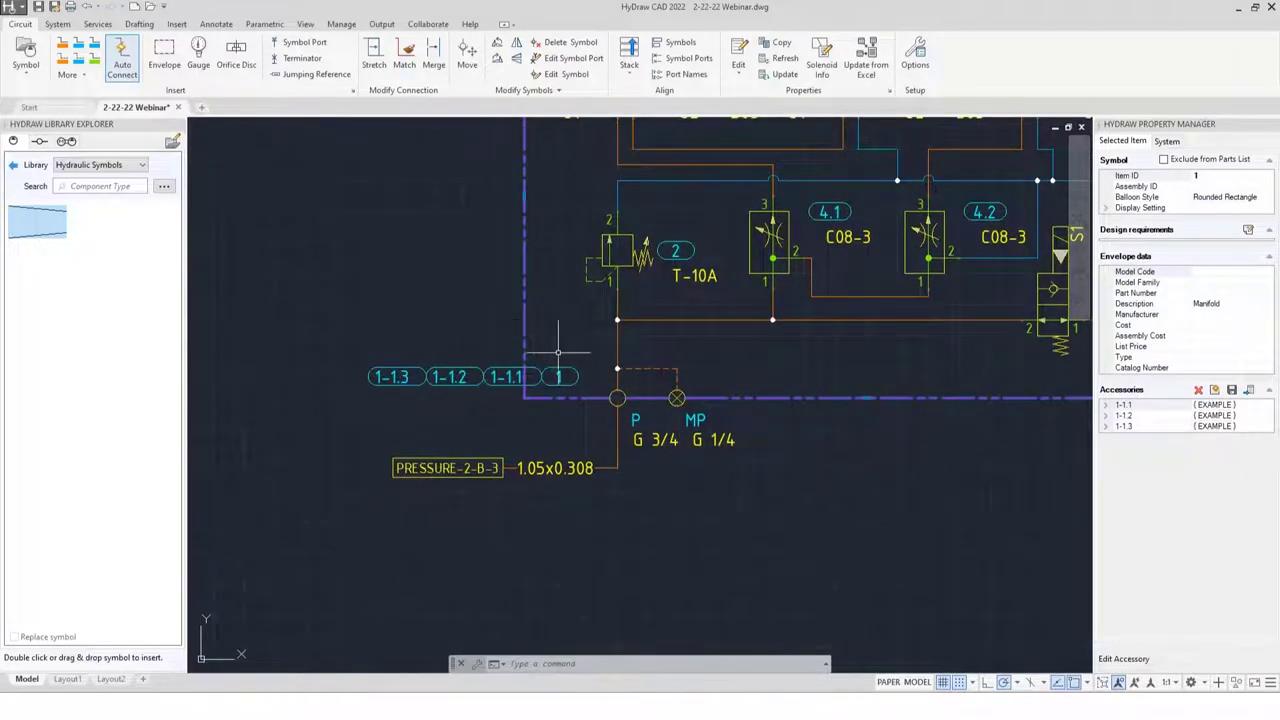
{"action": "left_click", "coordinate": [509, 306]}
{"action": "key", "text": "Escape"}
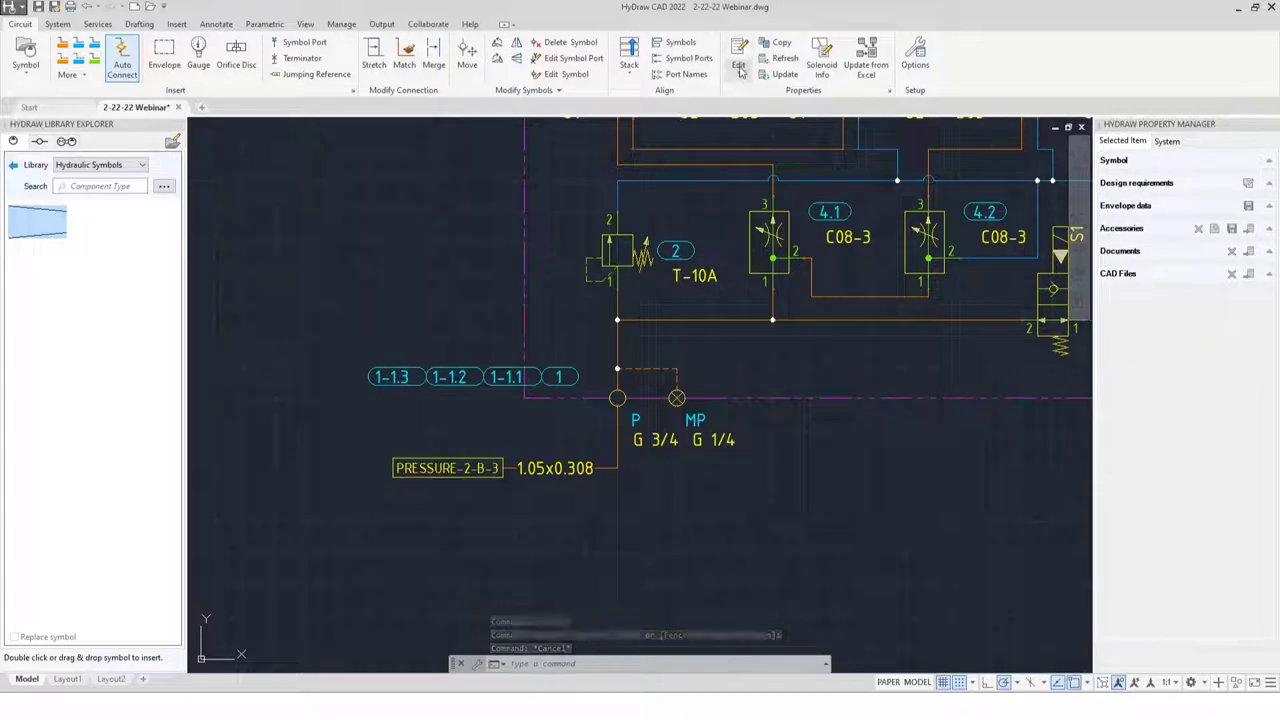
{"action": "left_click", "coordinate": [741, 75]}
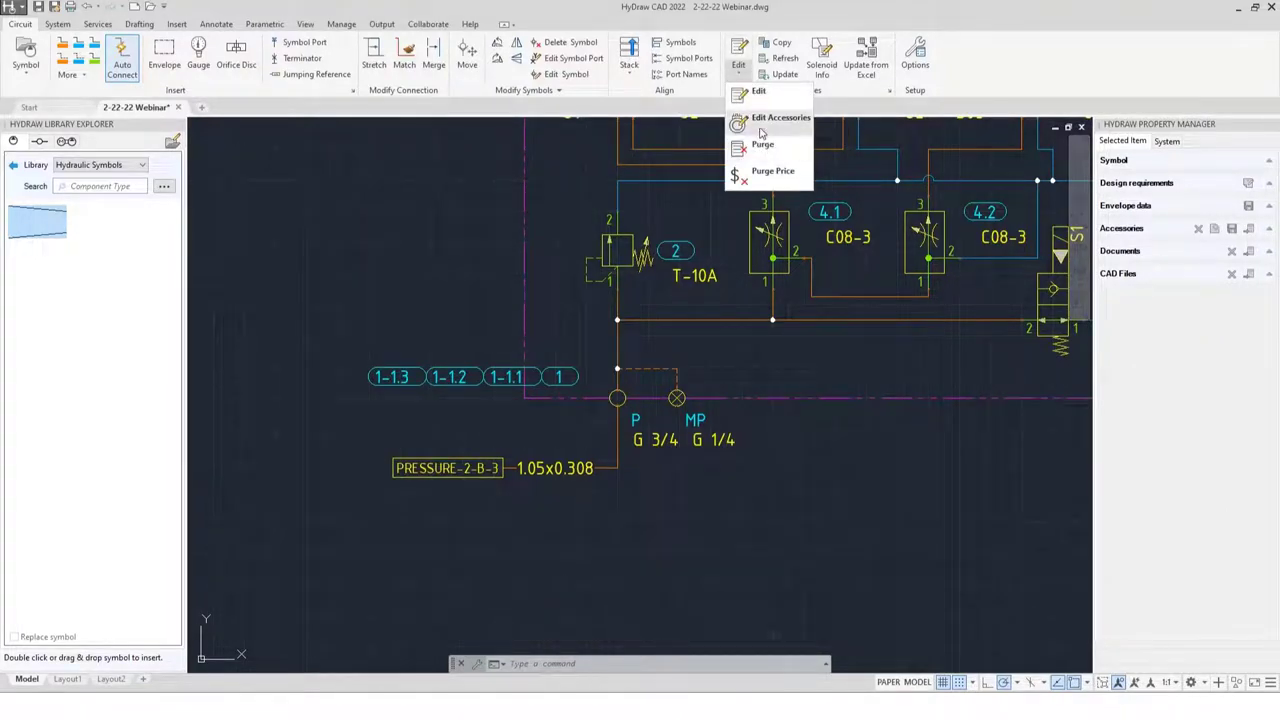
{"action": "left_click", "coordinate": [745, 122]}
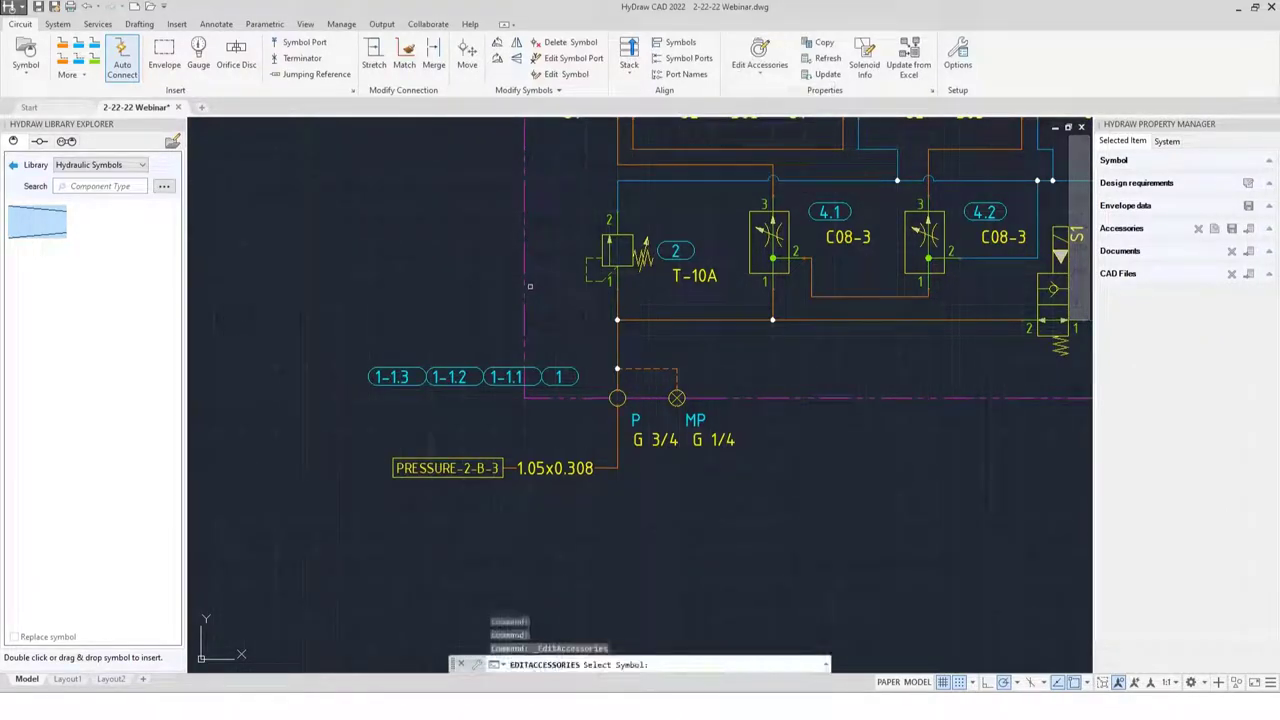
{"action": "left_click", "coordinate": [559, 377]}
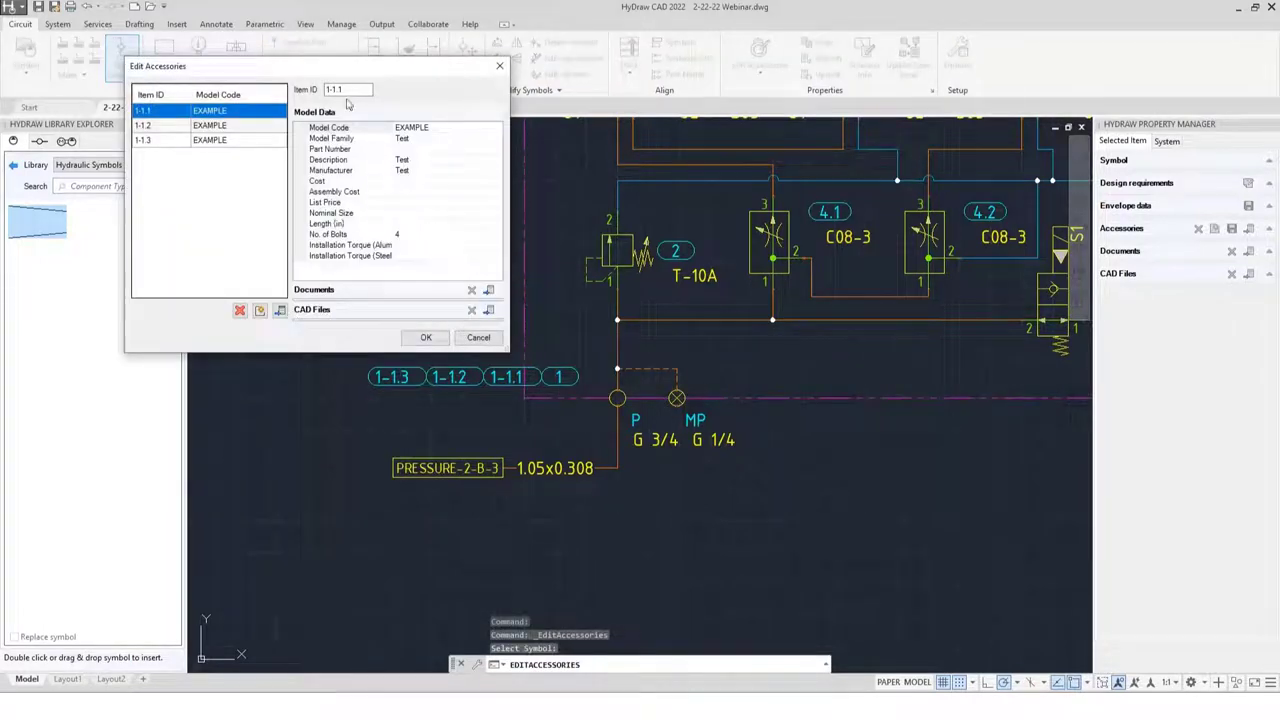
{"action": "left_click_drag", "start_coordinate": [325, 75], "coordinate": [362, 115]}
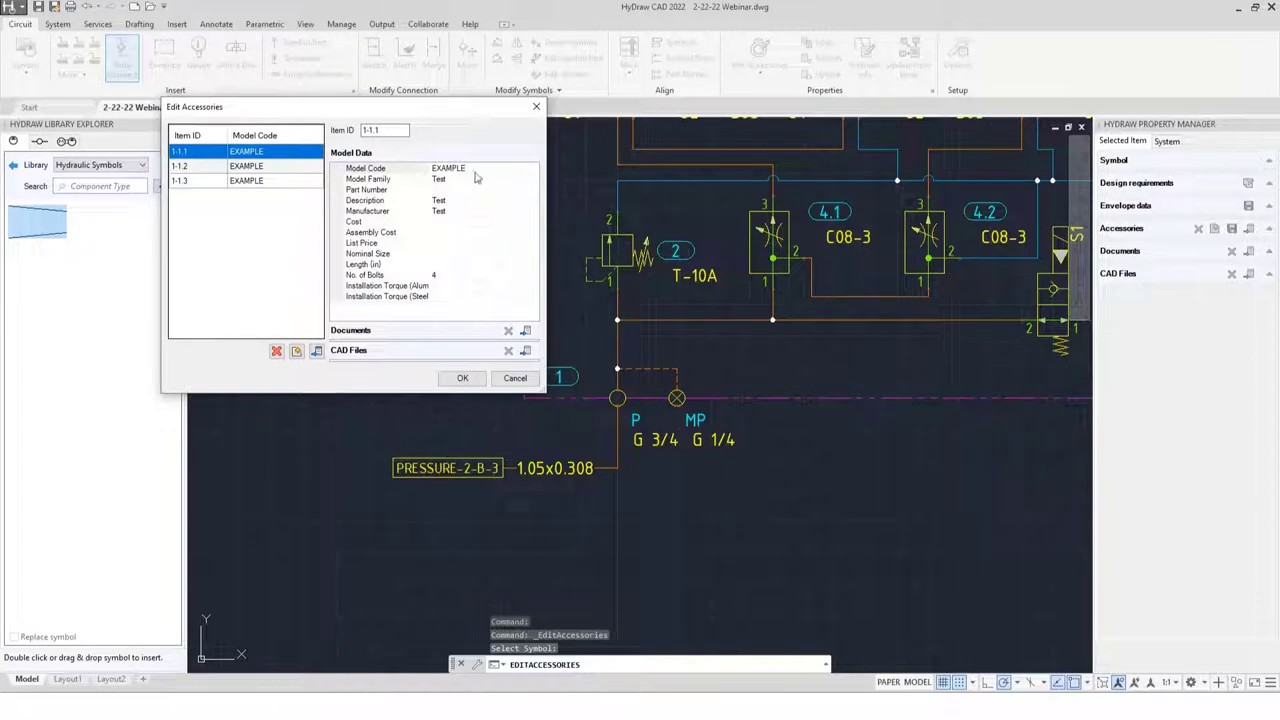
{"action": "left_click", "coordinate": [290, 166]}
{"action": "left_click", "coordinate": [288, 180]}
{"action": "left_click", "coordinate": [279, 153]}
Set accessory 1-1.1 to 6 bolts and delete accessories 1-1.3 and 1-1.2.
{"action": "left_click", "coordinate": [450, 277]}
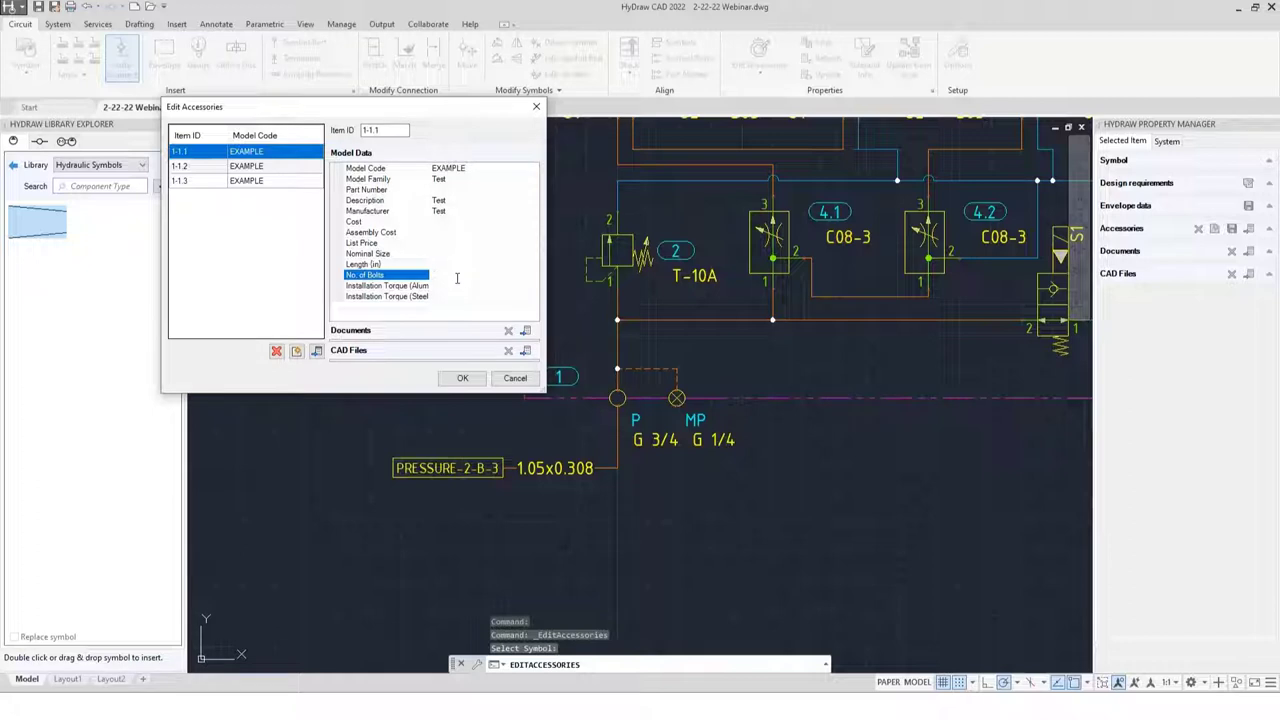
{"action": "left_click", "coordinate": [240, 181]}
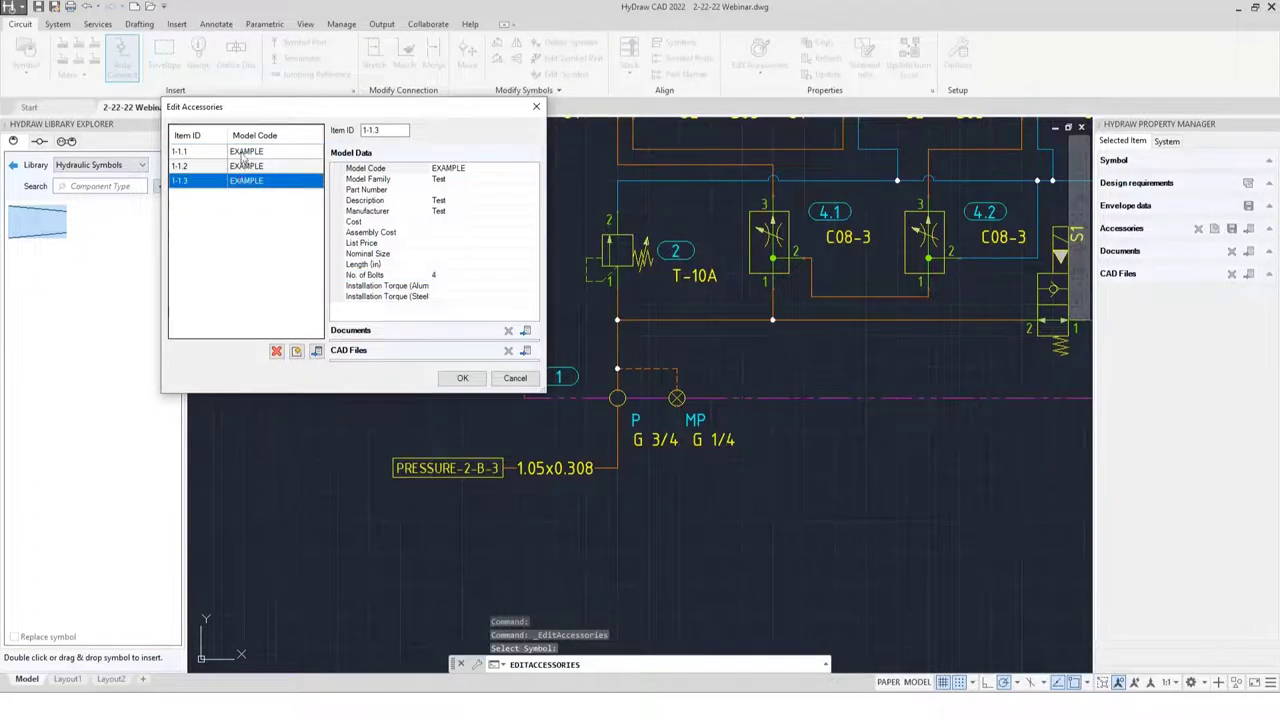
{"action": "left_click", "coordinate": [245, 166]}
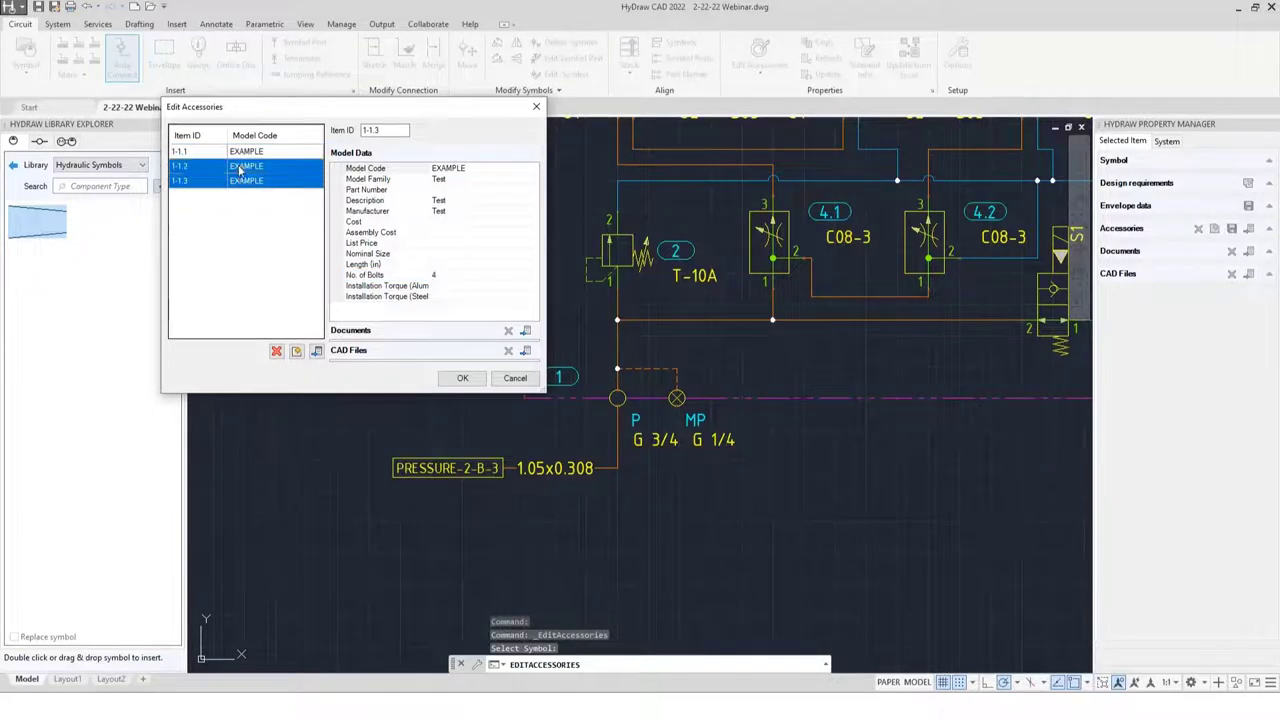
{"action": "left_click", "coordinate": [276, 352]}
{"action": "left_click", "coordinate": [276, 351]}
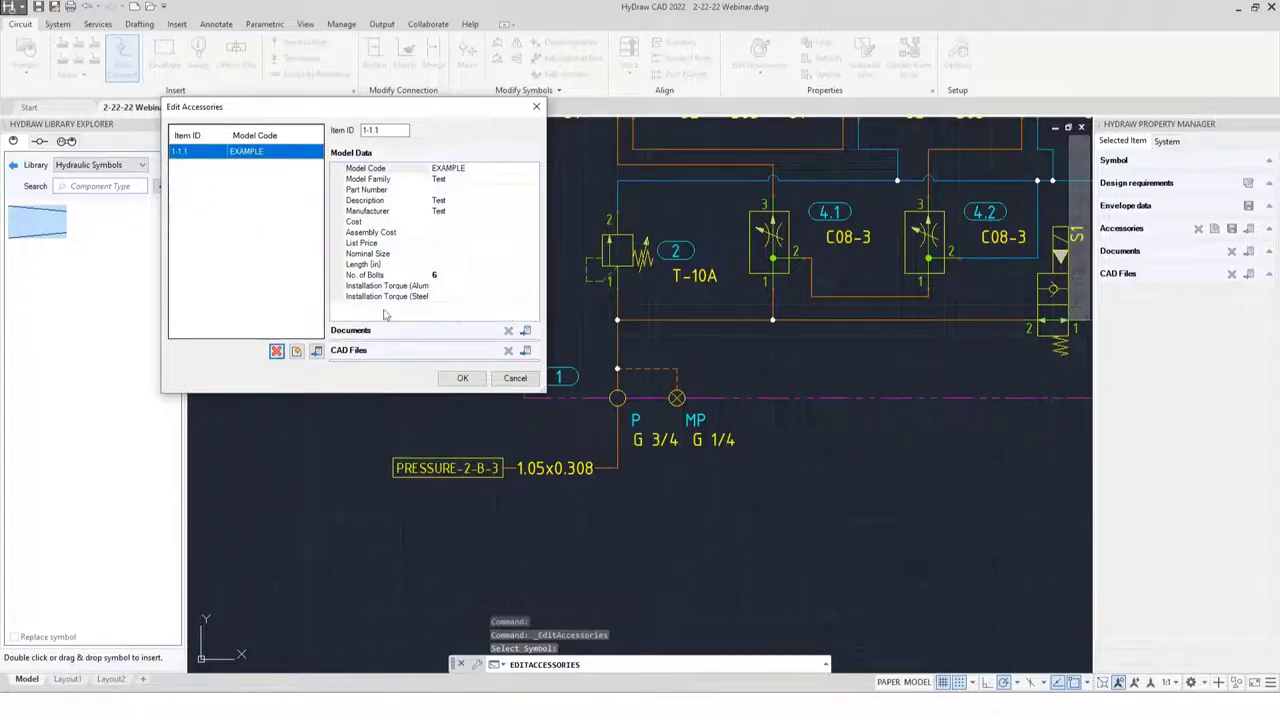
{"action": "left_click", "coordinate": [462, 378]}
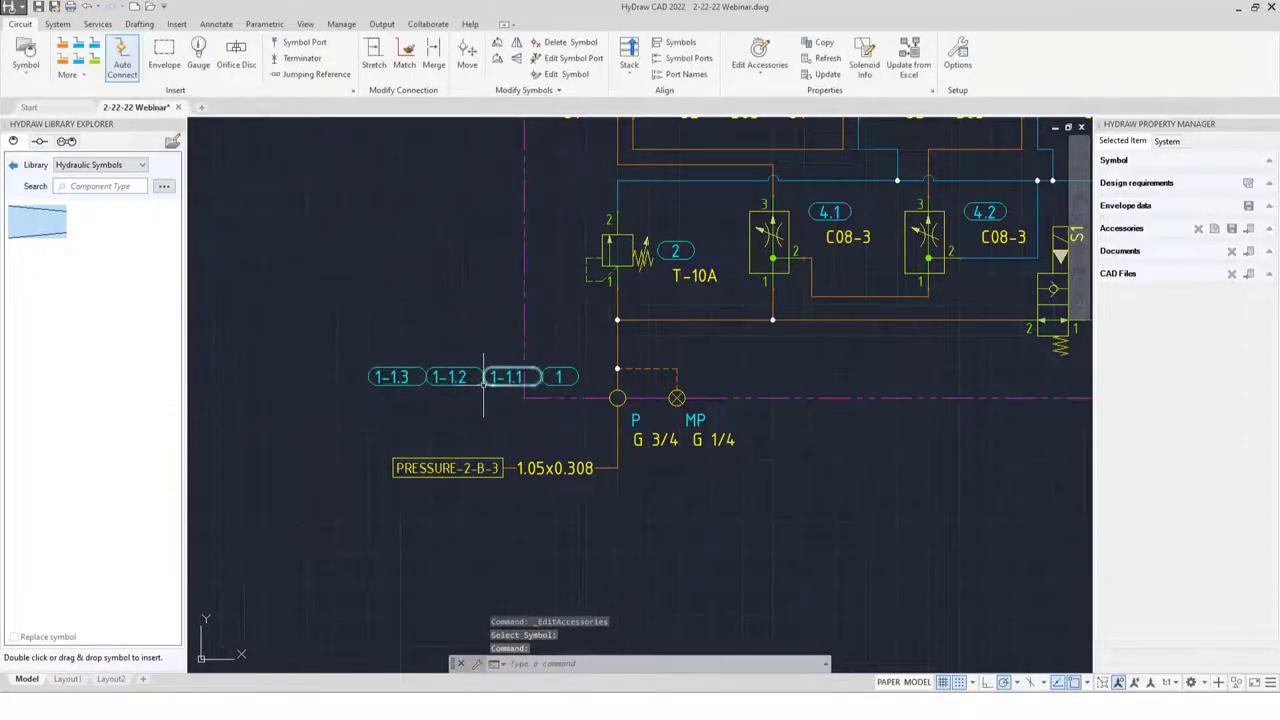
{"action": "scroll", "coordinate": [484, 380], "scroll_direction": "down", "scroll_amount": 3}
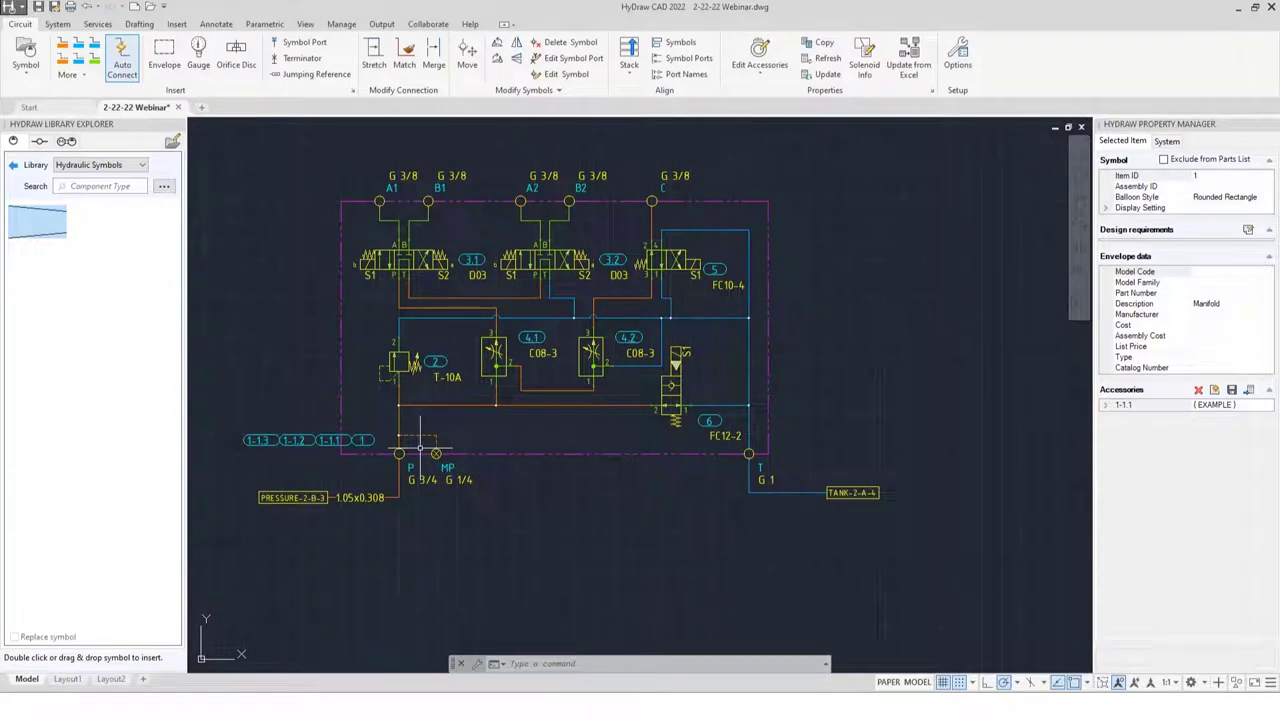
{"action": "middle_click_drag", "start_coordinate": [398, 425], "coordinate": [445, 425]}
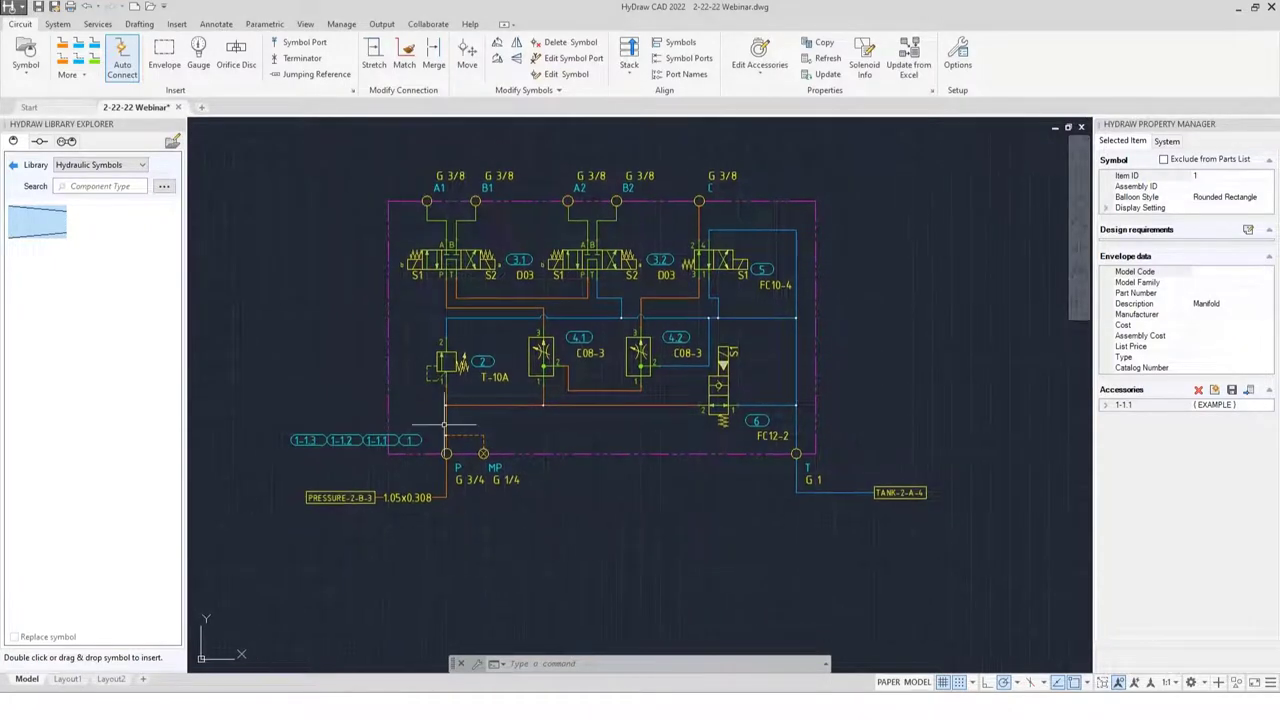
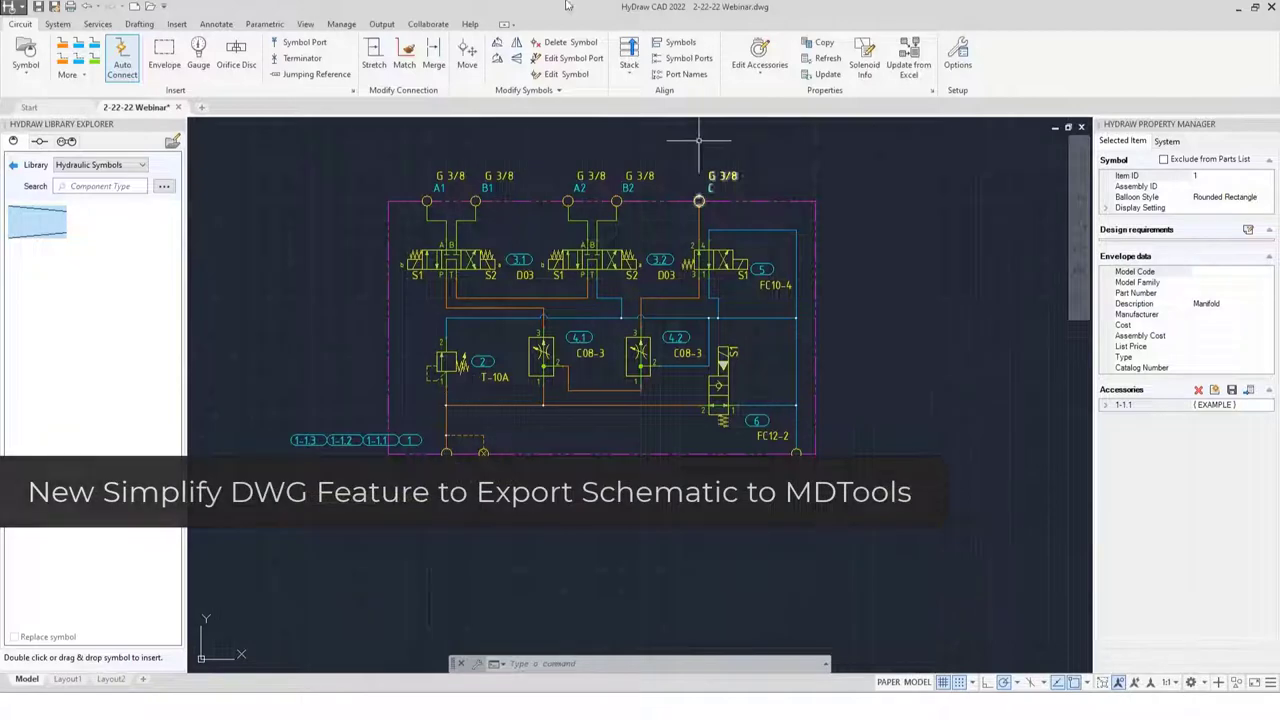
Run Simplify DWG and window-select all 55 schematic objects.
{"action": "middle_click_drag", "start_coordinate": [567, 200], "coordinate": [679, 216]}
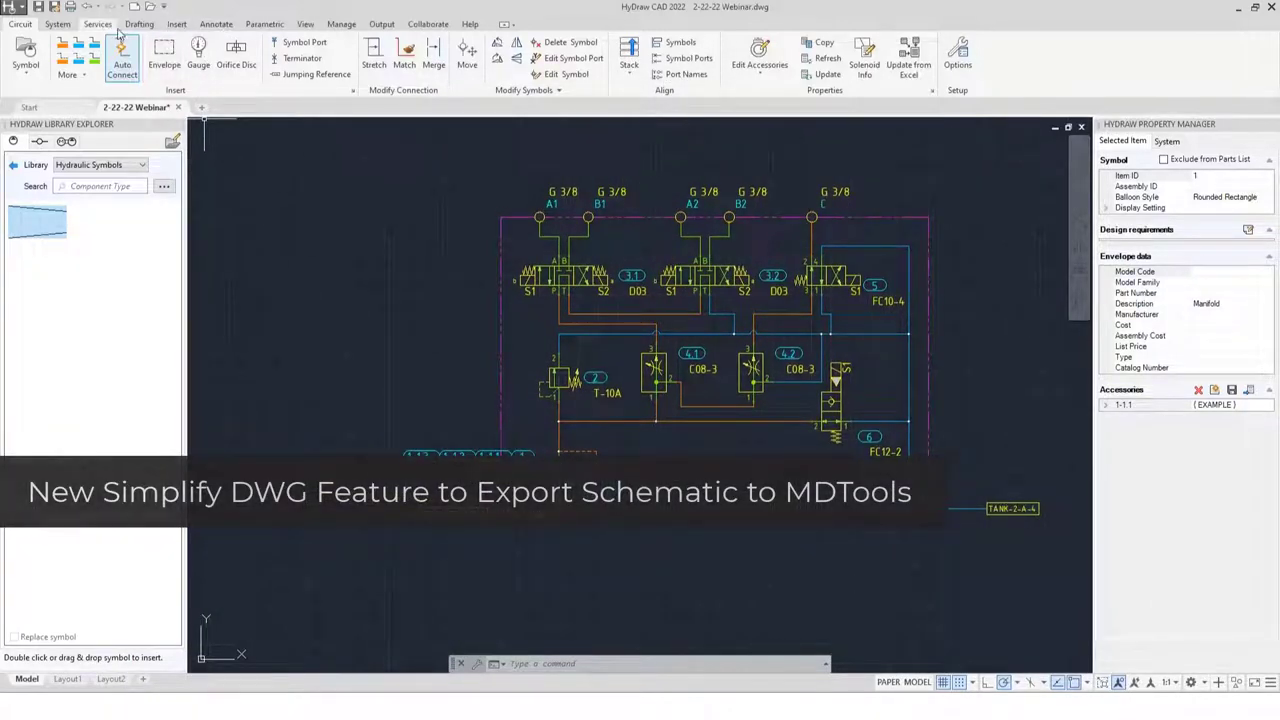
{"action": "left_click", "coordinate": [57, 24]}
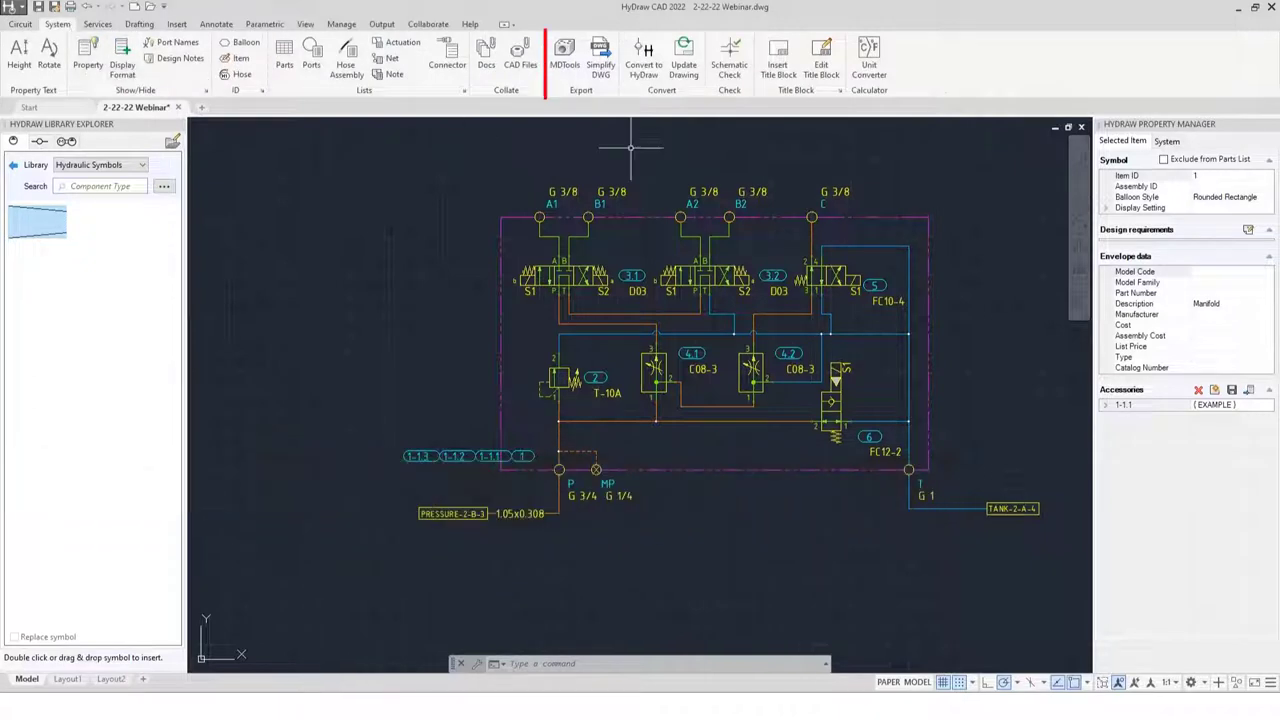
{"action": "left_click", "coordinate": [601, 60]}
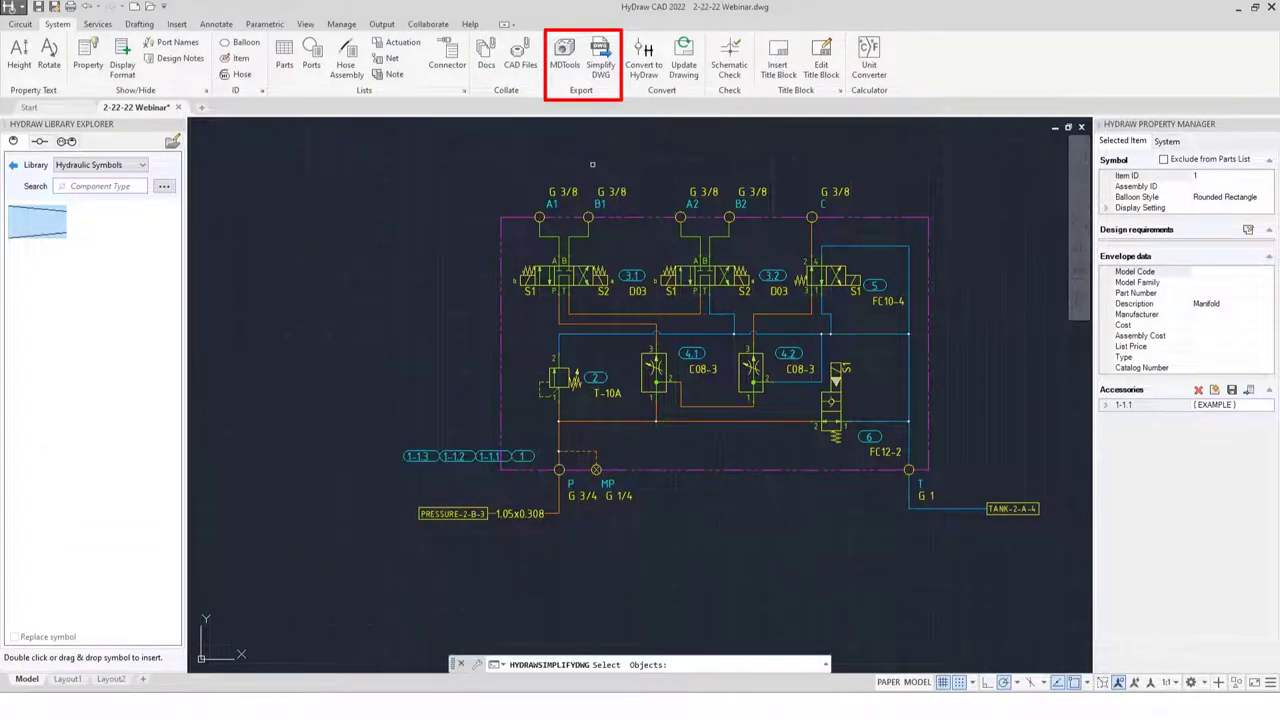
{"action": "middle_click_drag", "start_coordinate": [592, 164], "coordinate": [453, 199]}
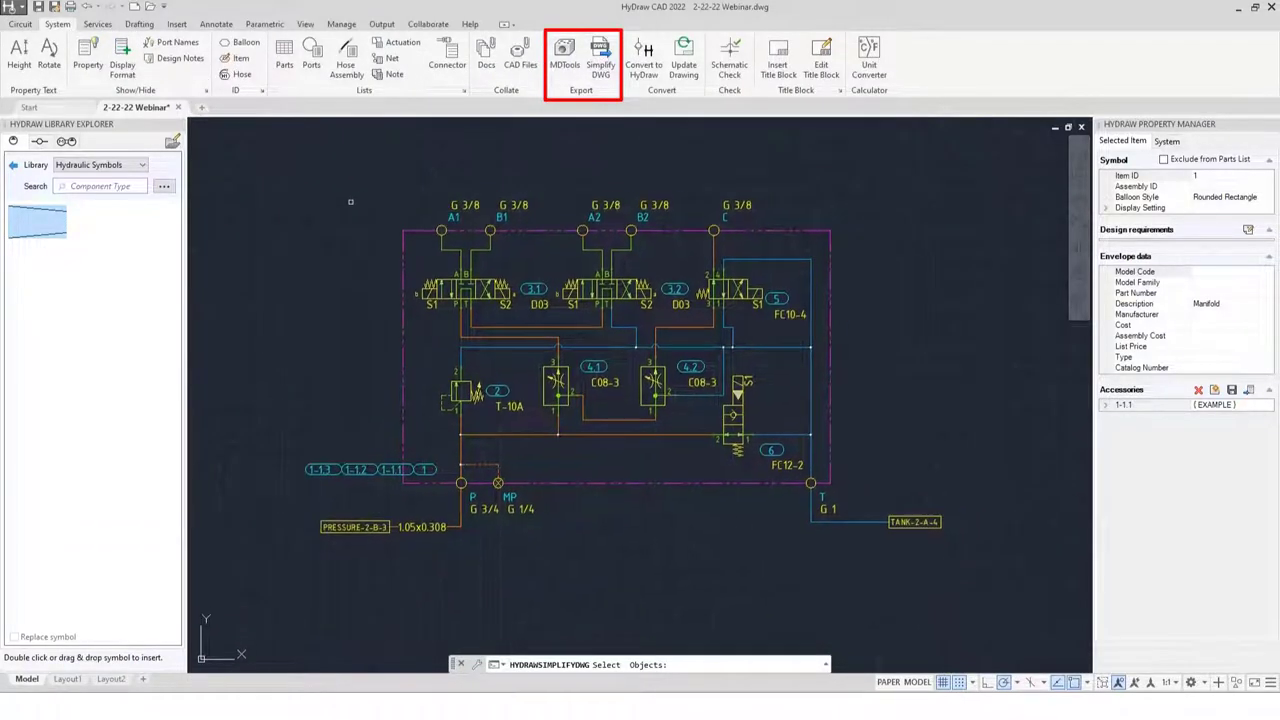
{"action": "left_click", "coordinate": [266, 172]}
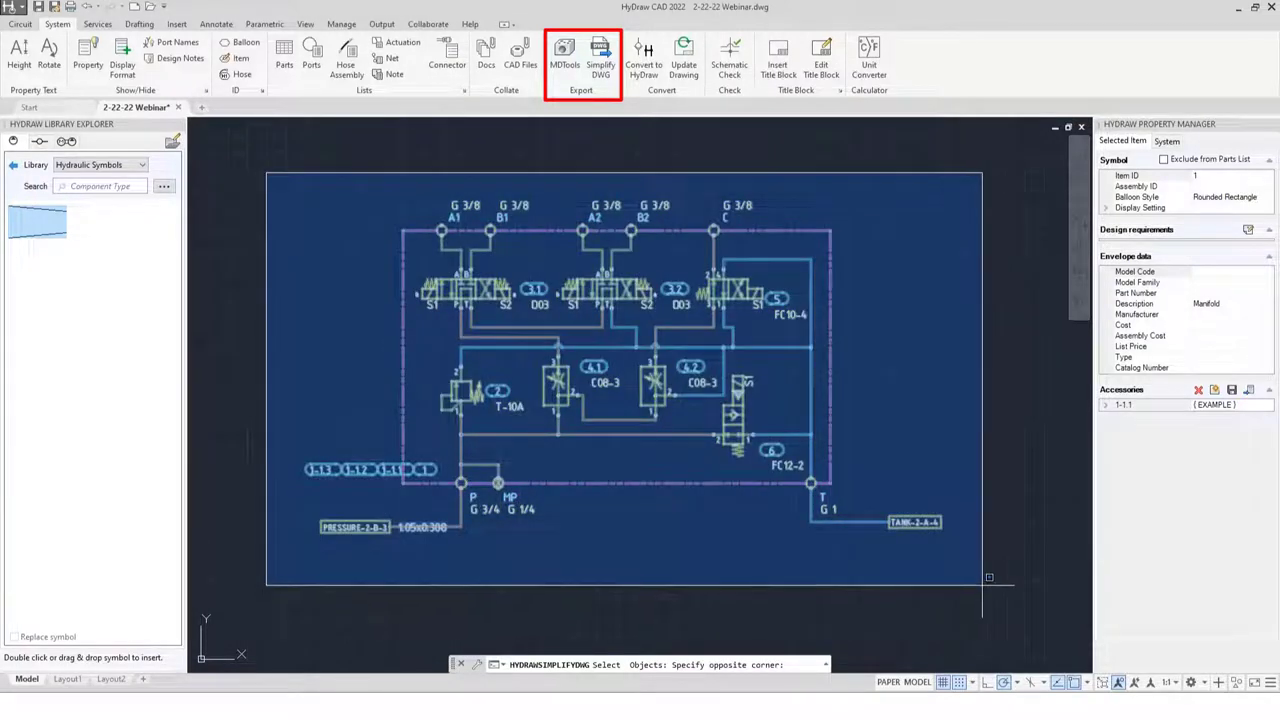
{"action": "left_click", "coordinate": [984, 584]}
{"action": "key", "text": "Return"}
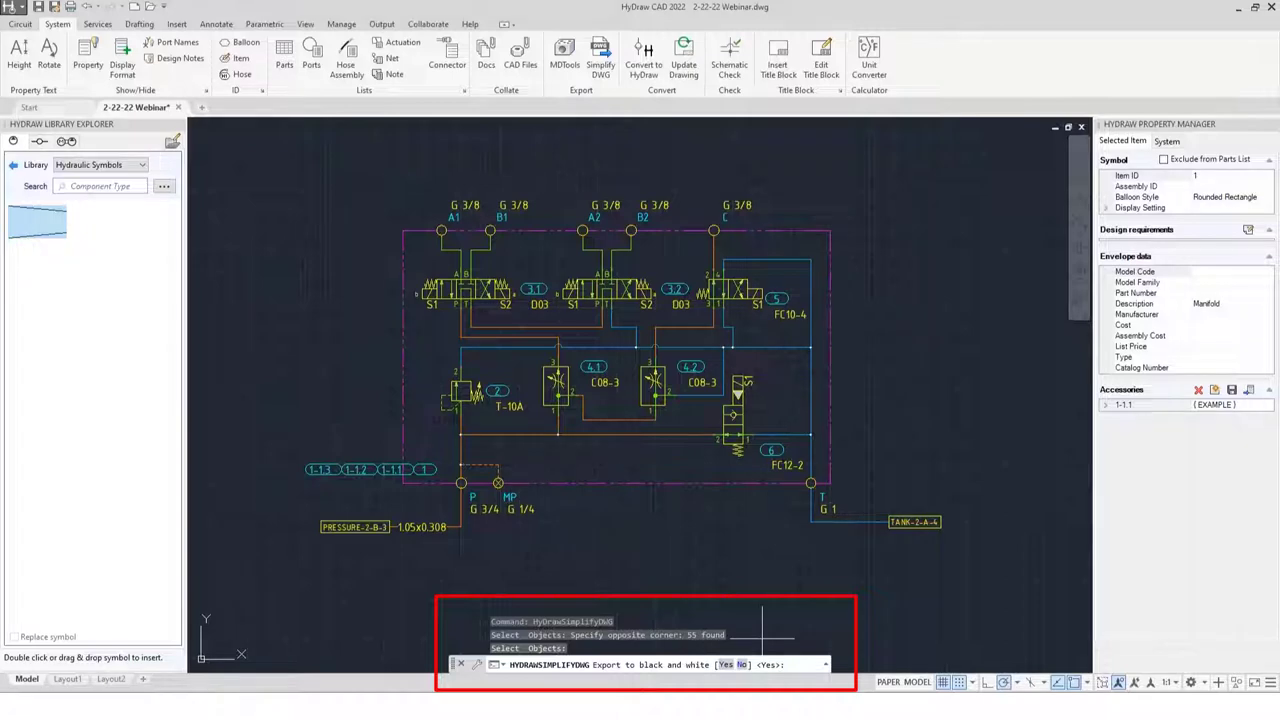
Export in black and white and save as 2-22-22 Webinar.dwg in Documents > HyDraw Drawings.
{"action": "key", "text": "Return"}
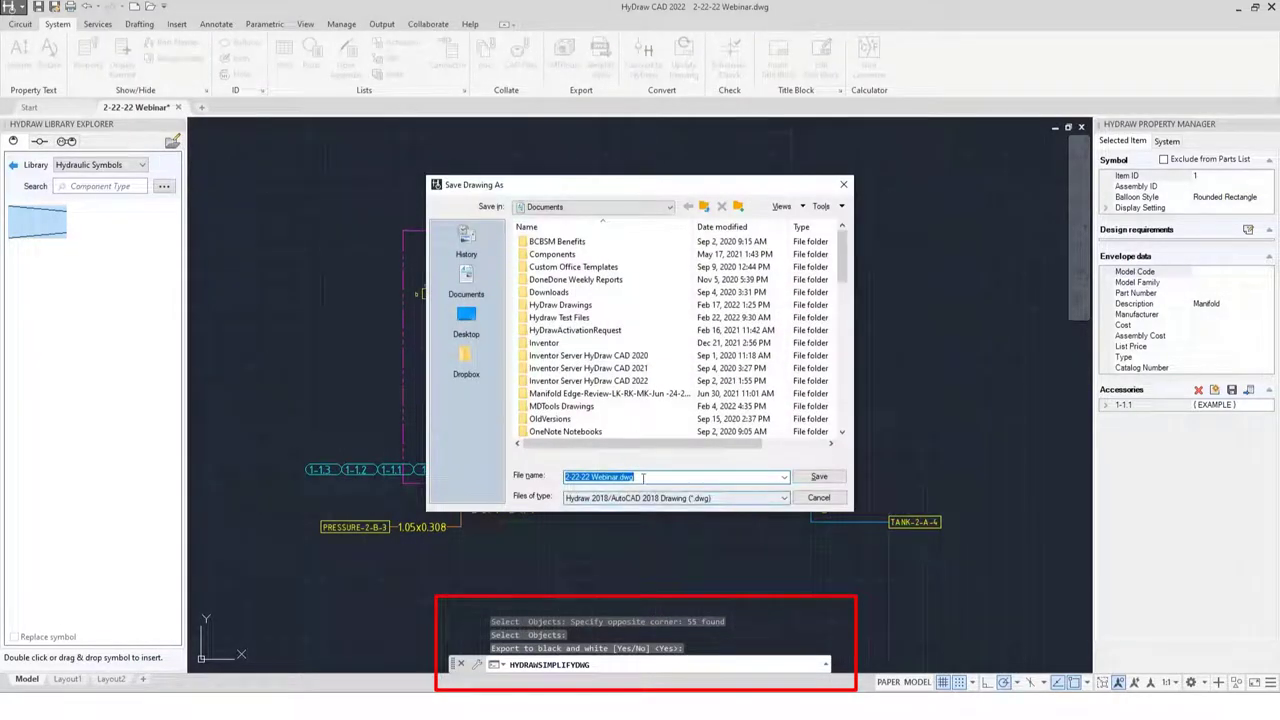
{"action": "left_click", "coordinate": [569, 206]}
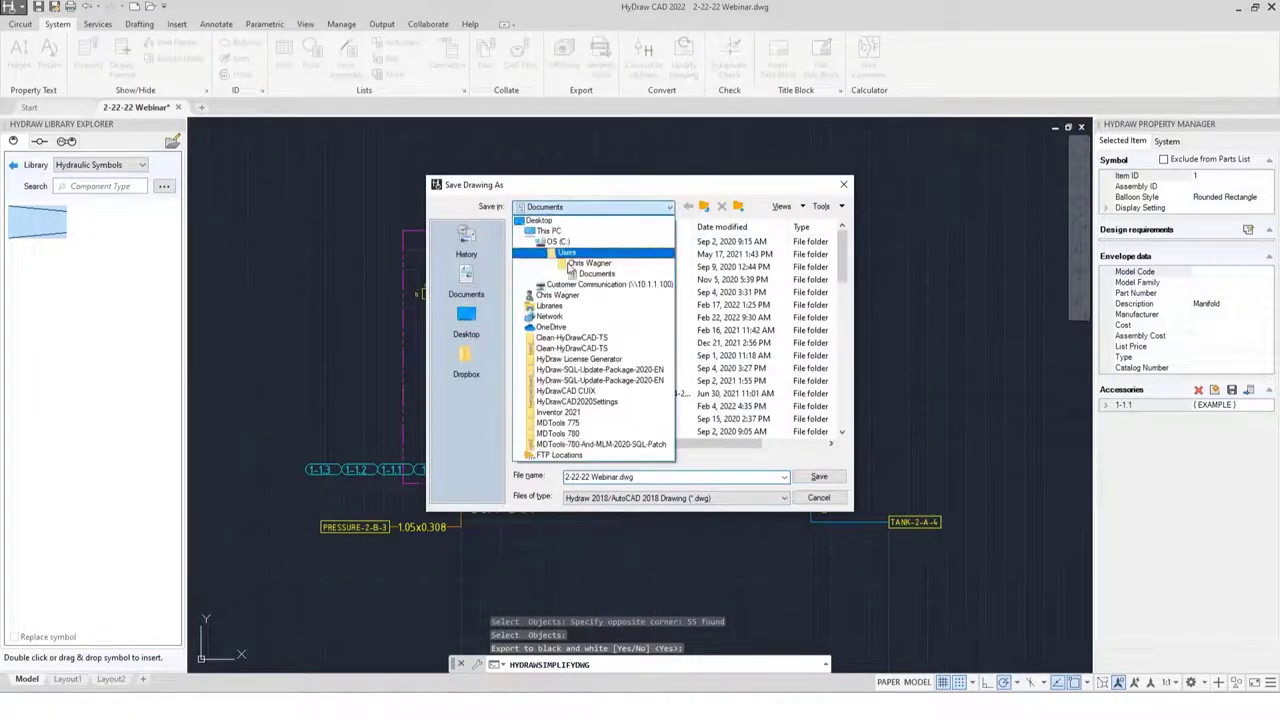
{"action": "left_click", "coordinate": [590, 274]}
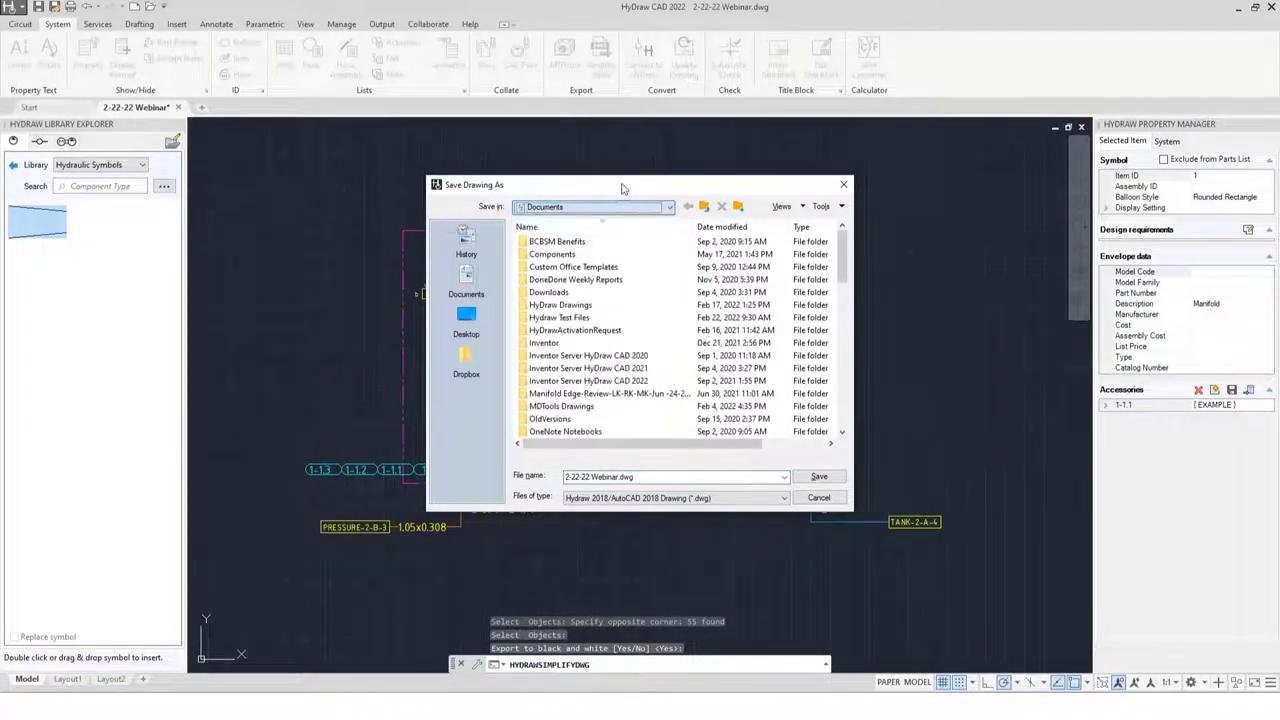
{"action": "double_click", "coordinate": [560, 304]}
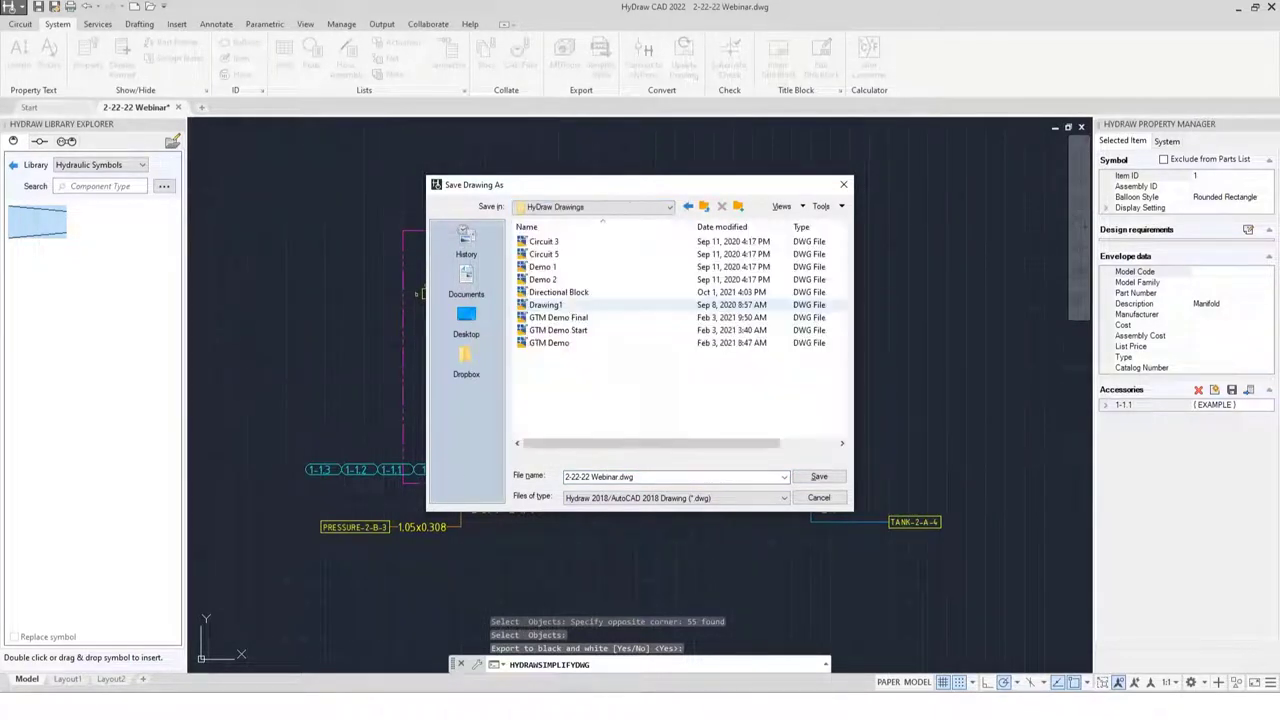
{"action": "left_click", "coordinate": [819, 477]}
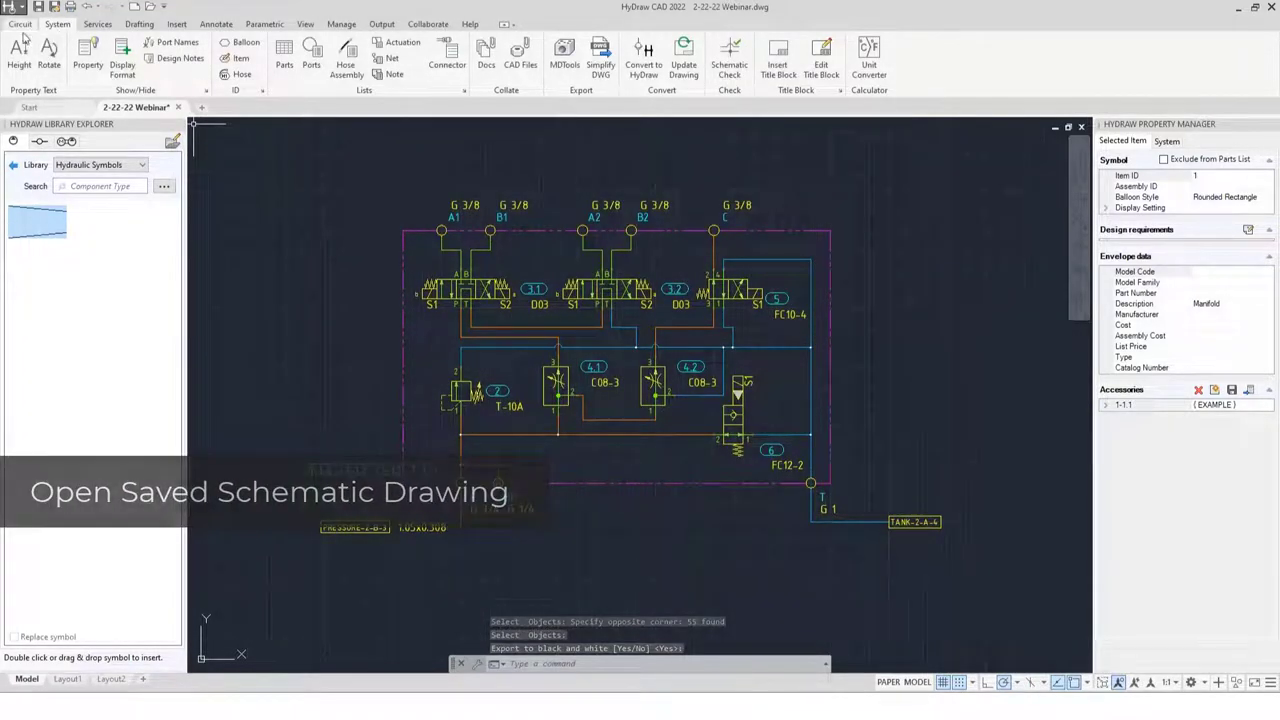
{"action": "left_click", "coordinate": [29, 107]}
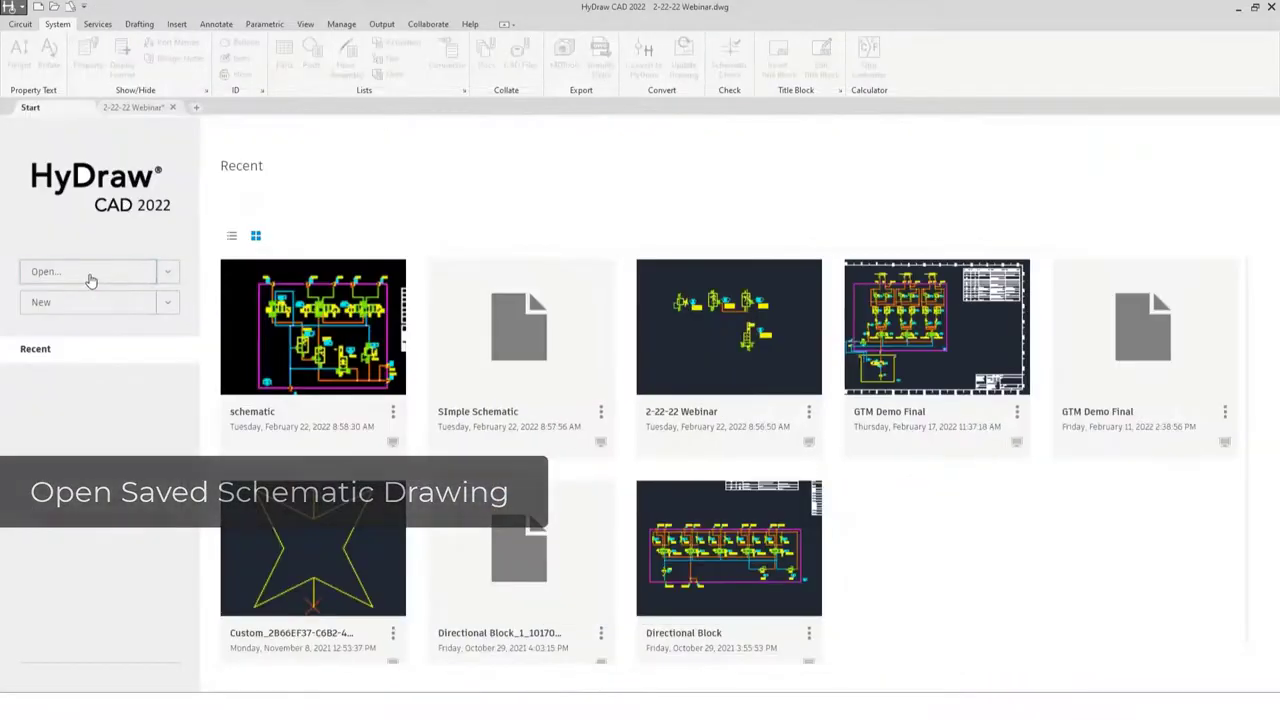
{"action": "left_click", "coordinate": [91, 276]}
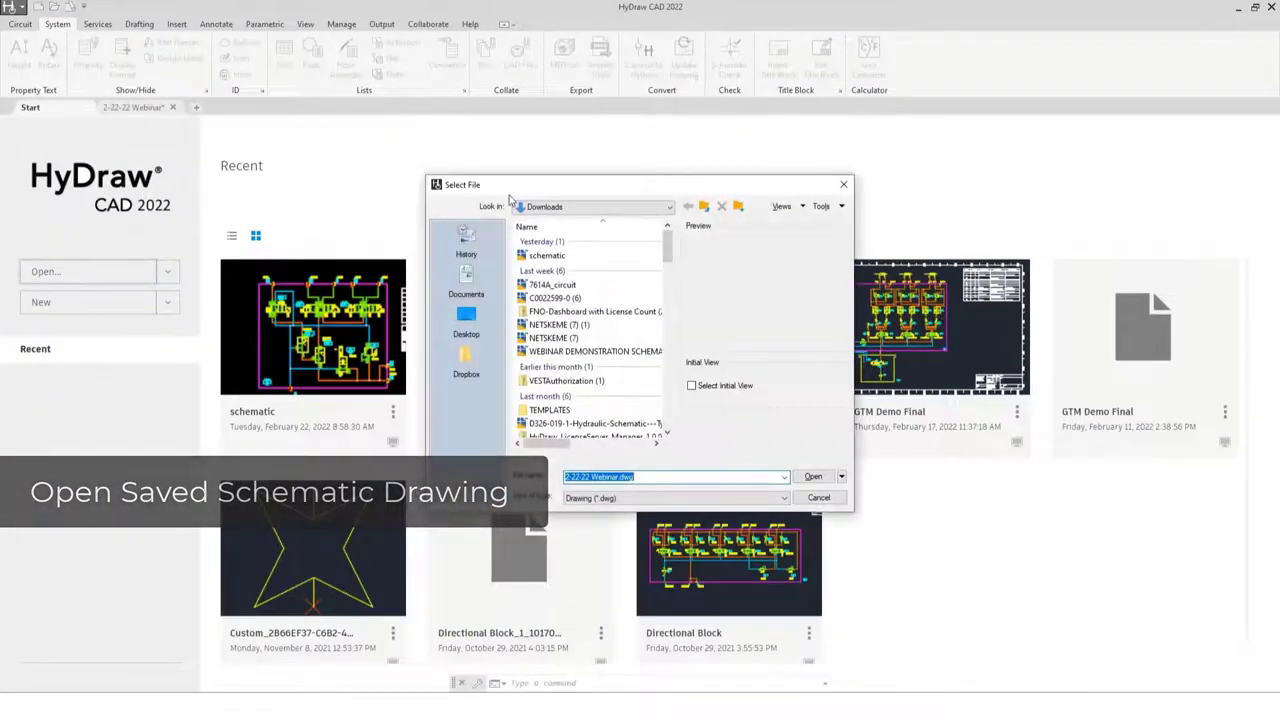
{"action": "left_click", "coordinate": [571, 206]}
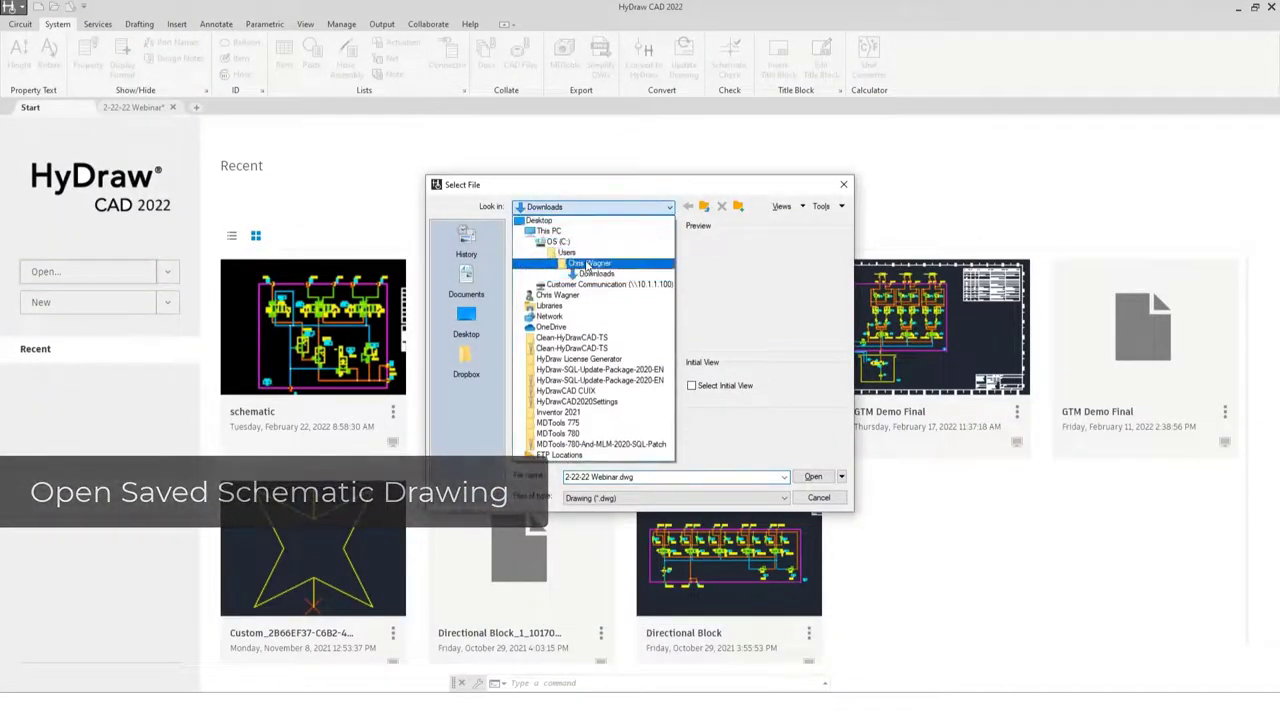
{"action": "left_click", "coordinate": [586, 262]}
{"action": "double_click", "coordinate": [549, 304]}
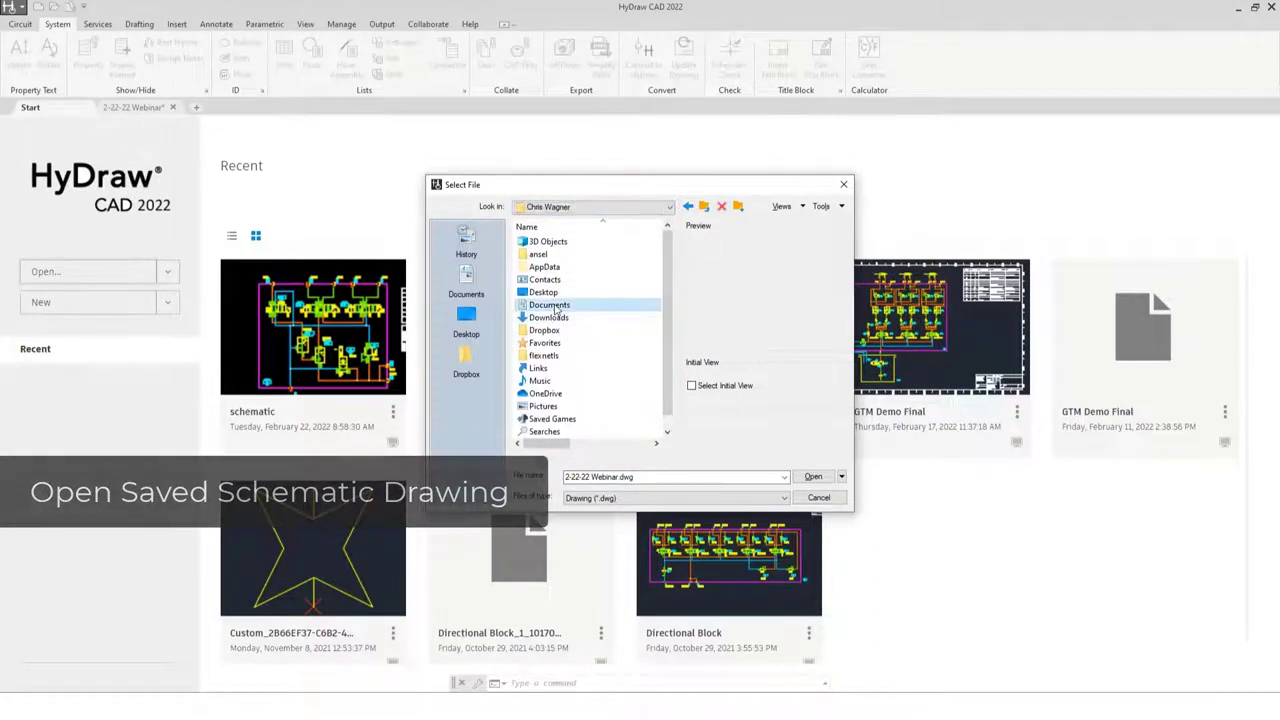
{"action": "left_click", "coordinate": [561, 305]}
{"action": "double_click", "coordinate": [561, 306]}
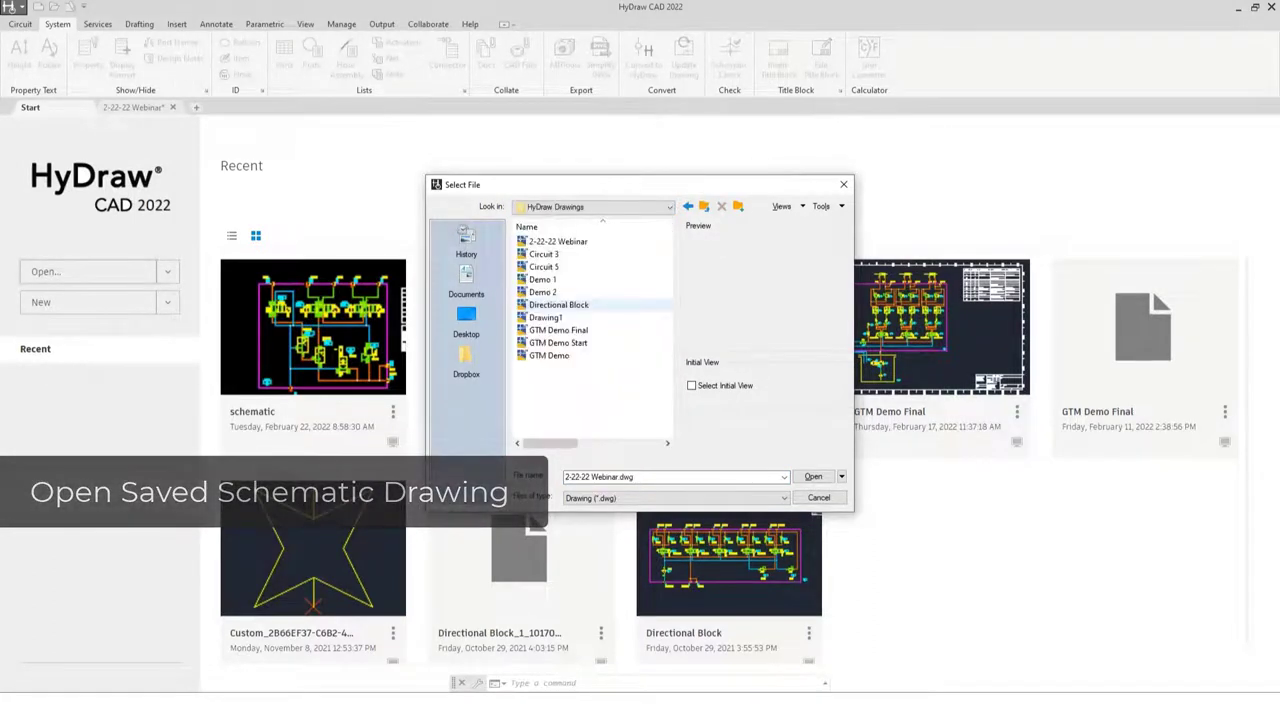
{"action": "key", "text": "Up"}
{"action": "key", "text": "Up"}
{"action": "key", "text": "Up"}
{"action": "key", "text": "Up"}
{"action": "key", "text": "Up"}
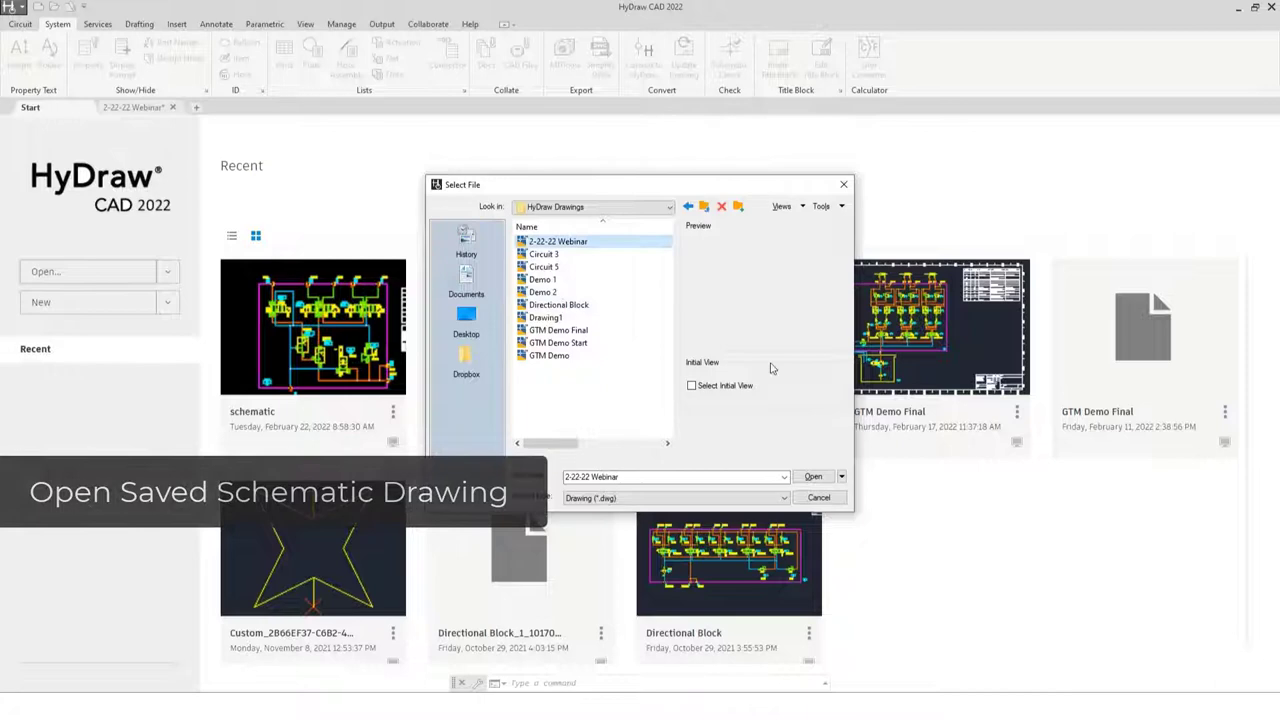
{"action": "left_click", "coordinate": [813, 477]}
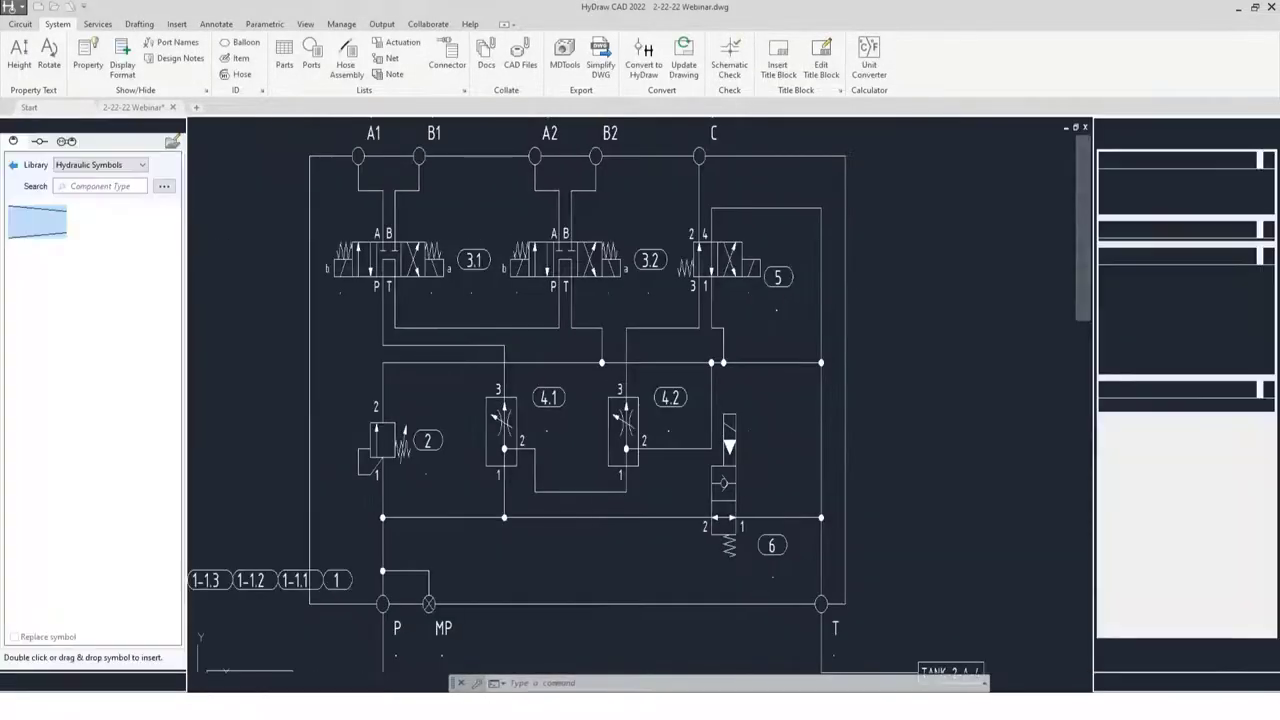
{"action": "scroll", "coordinate": [482, 293], "scroll_direction": "down", "scroll_amount": 3}
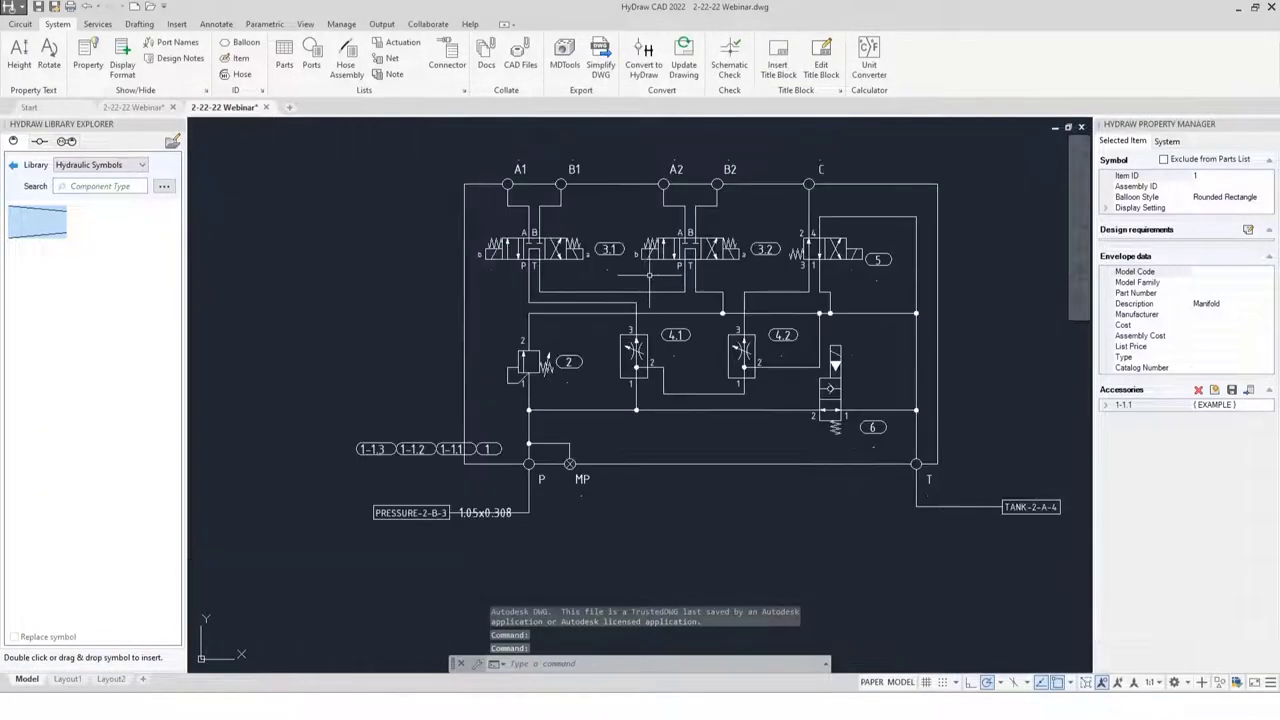
{"action": "middle_click_drag", "start_coordinate": [648, 277], "coordinate": [576, 283]}
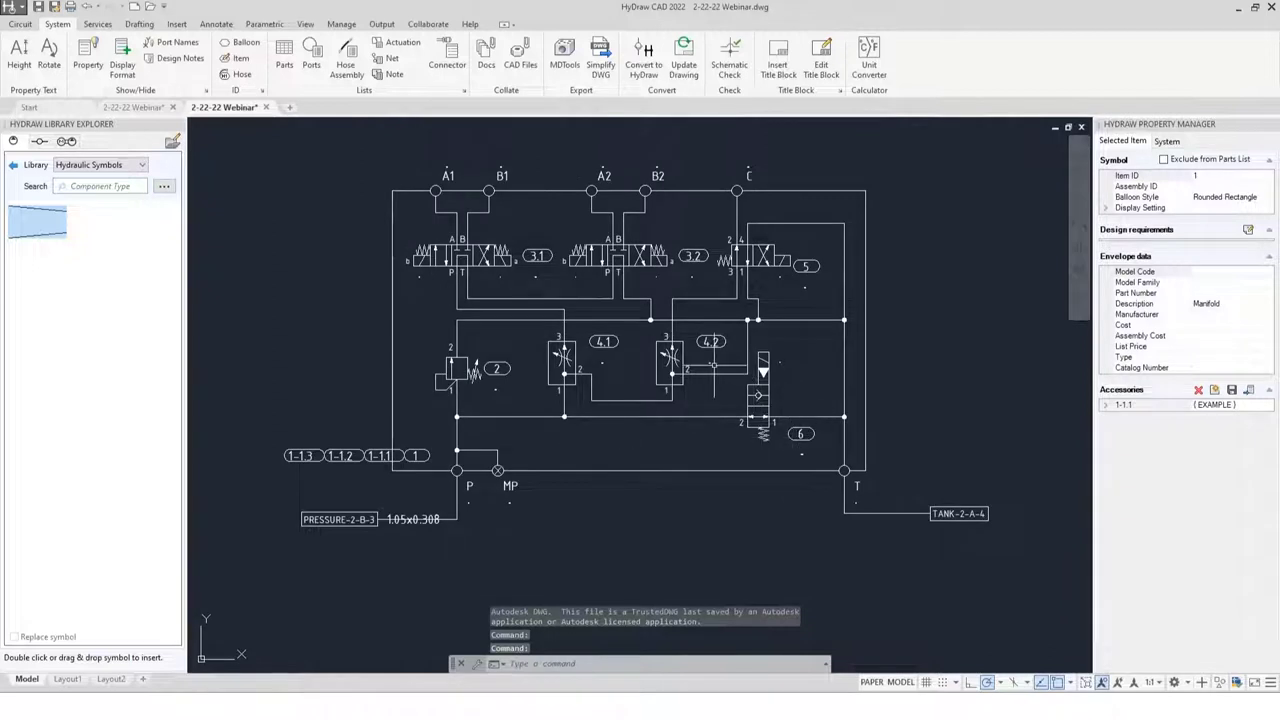
{"action": "middle_click_drag", "start_coordinate": [714, 344], "coordinate": [730, 352]}
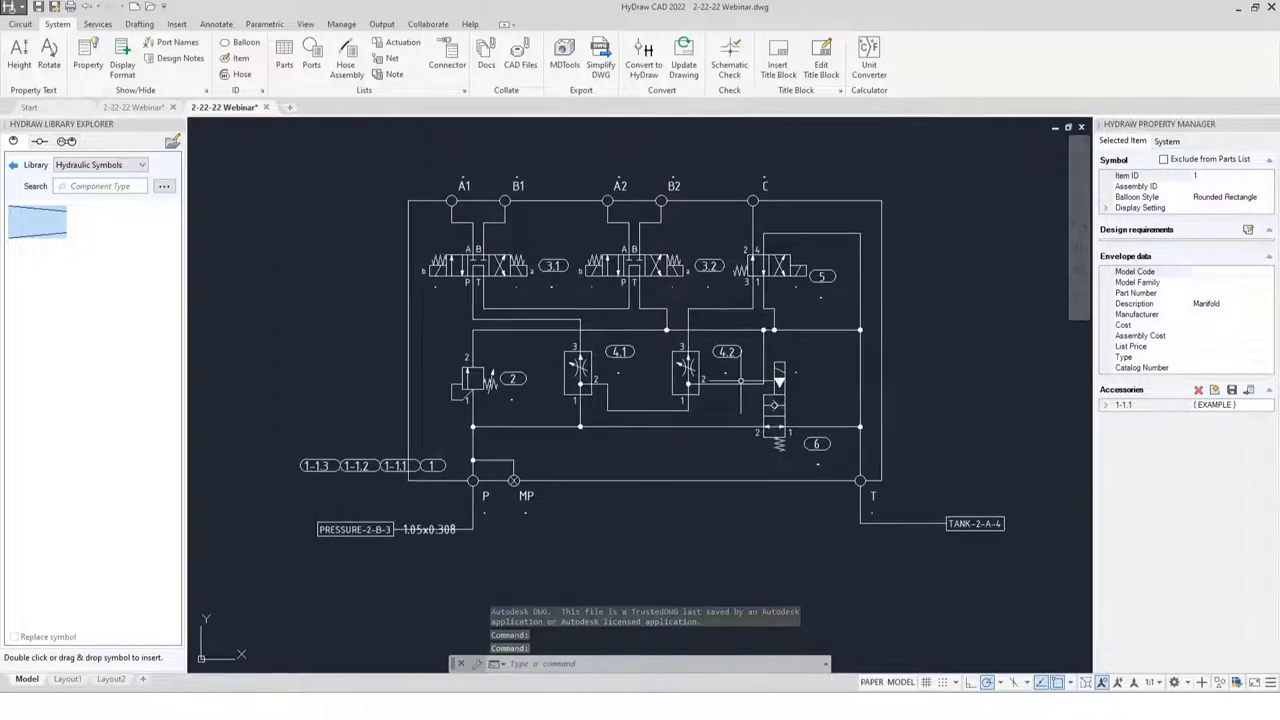
{"action": "left_click", "coordinate": [266, 107]}
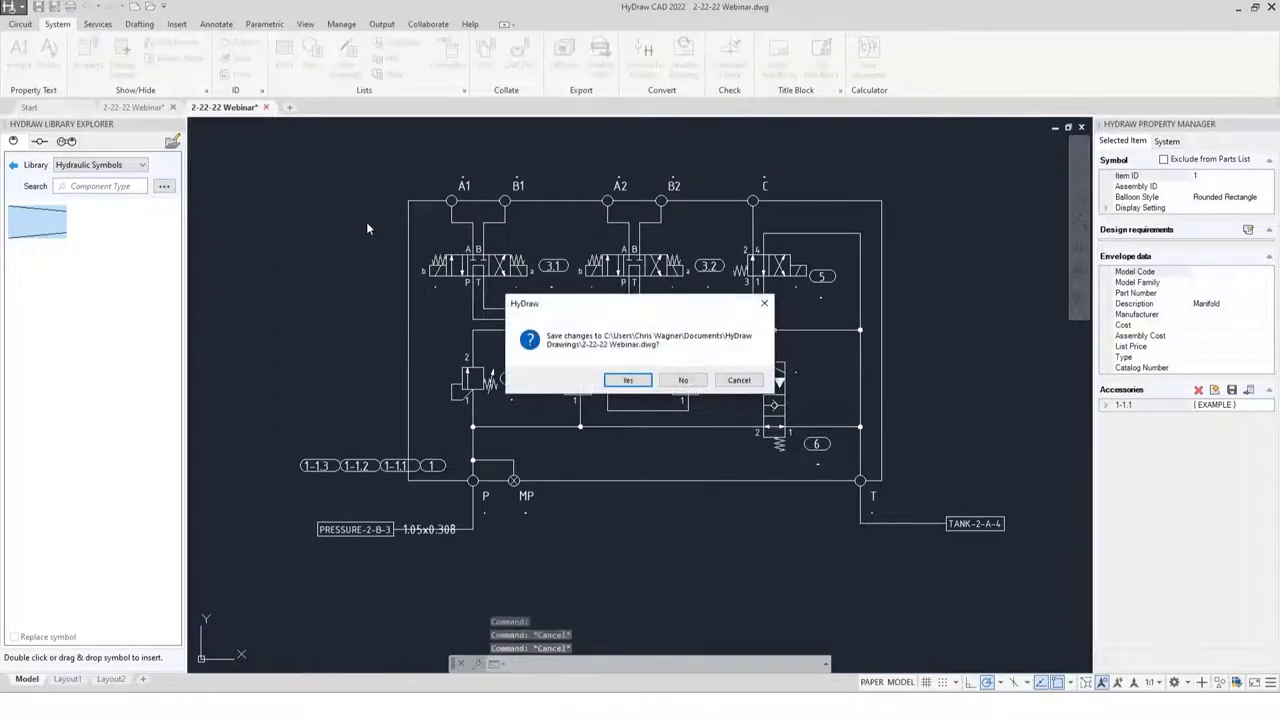
{"action": "left_click", "coordinate": [683, 380]}
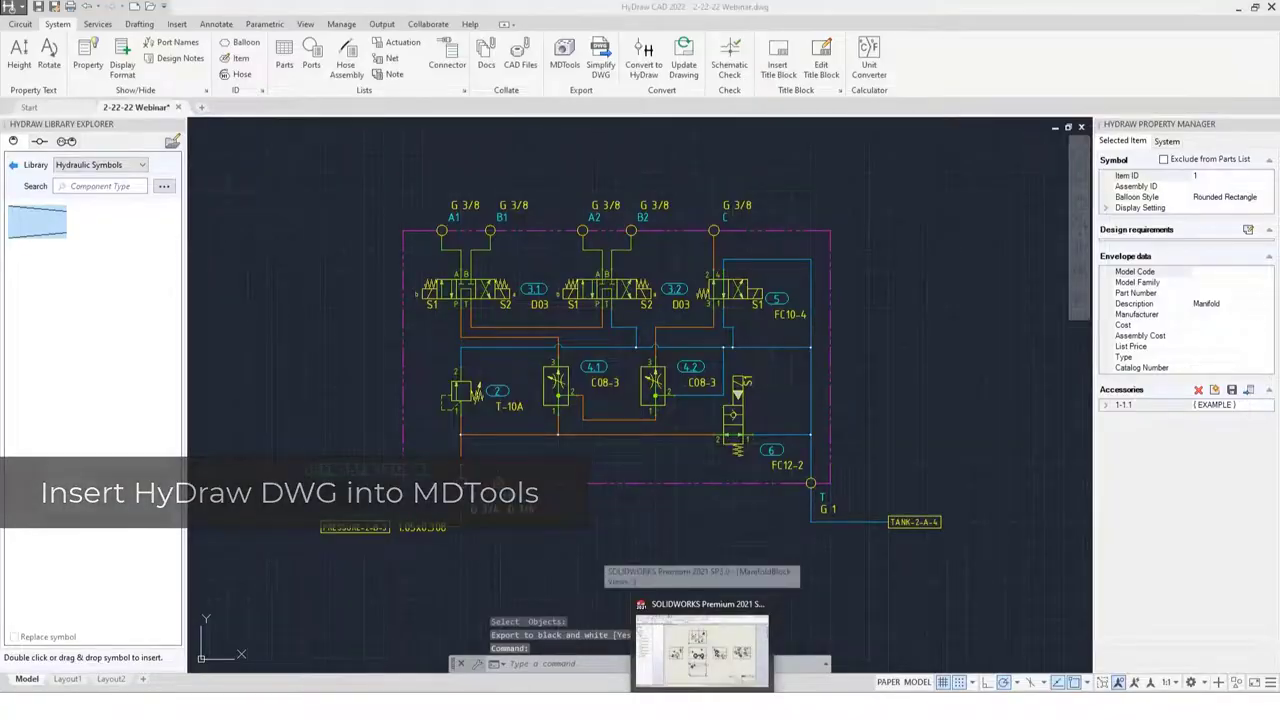
Bring up the SolidWorks ManifoldBlock drawing sheet and open the Insert menu.
{"action": "left_click", "coordinate": [745, 645]}
{"action": "scroll", "coordinate": [740, 205], "scroll_direction": "down", "scroll_amount": 2}
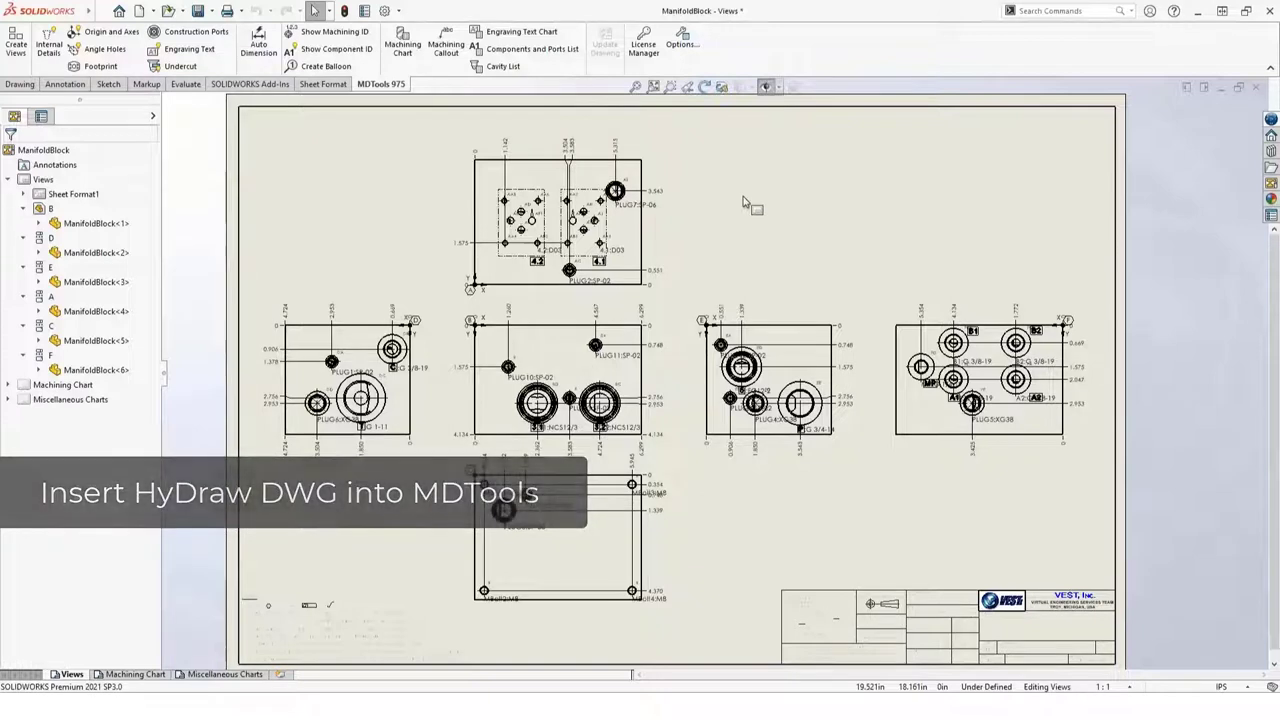
{"action": "middle_click_drag", "start_coordinate": [676, 257], "coordinate": [709, 248]}
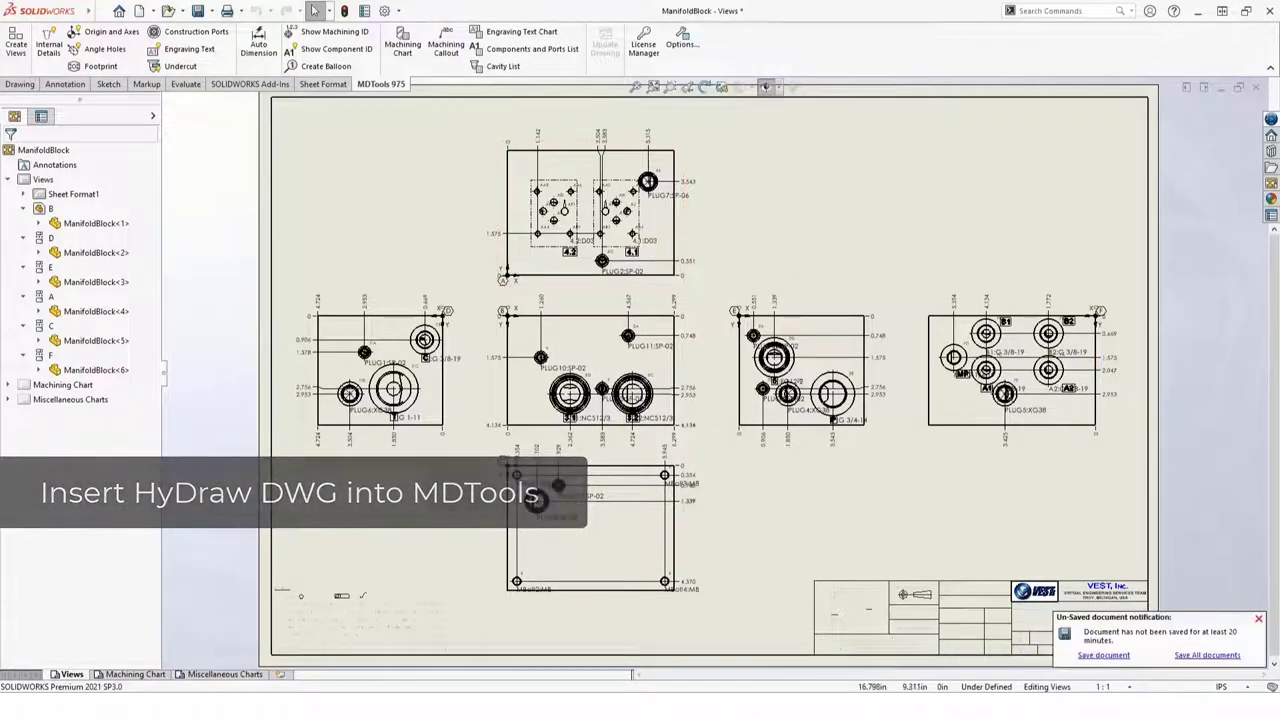
{"action": "middle_click_drag", "start_coordinate": [680, 420], "coordinate": [634, 424]}
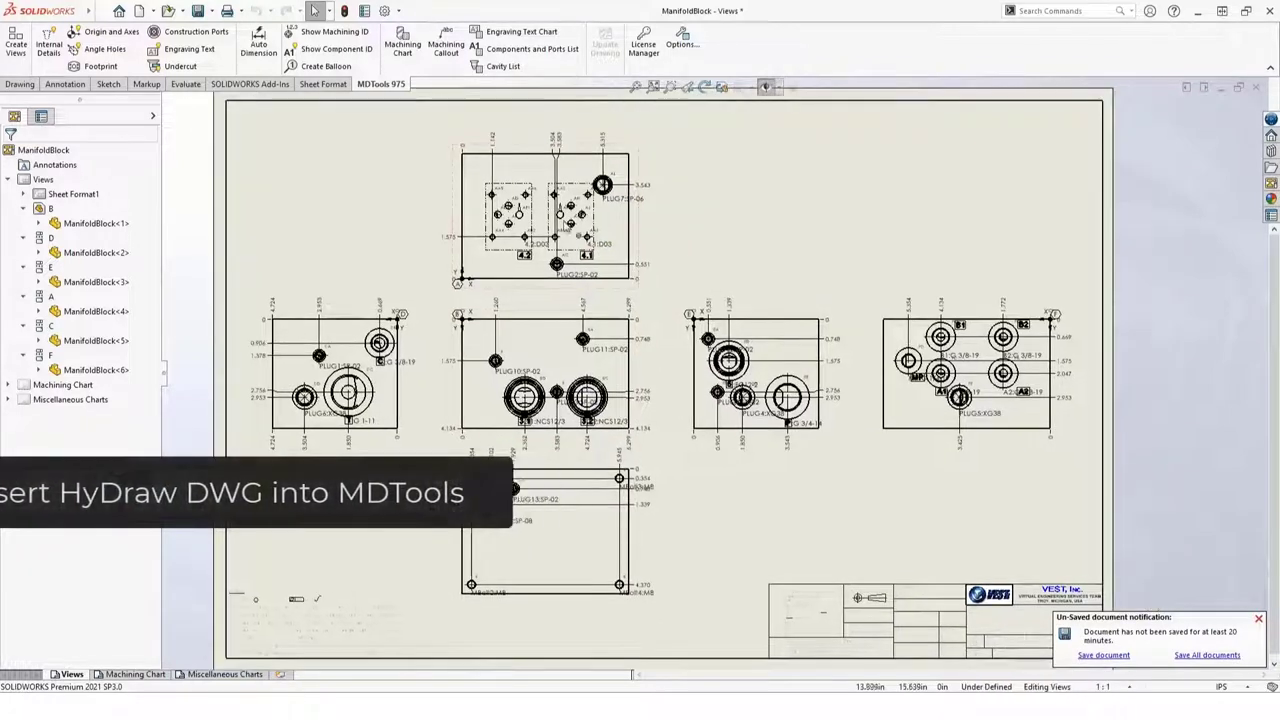
{"action": "left_click", "coordinate": [179, 11]}
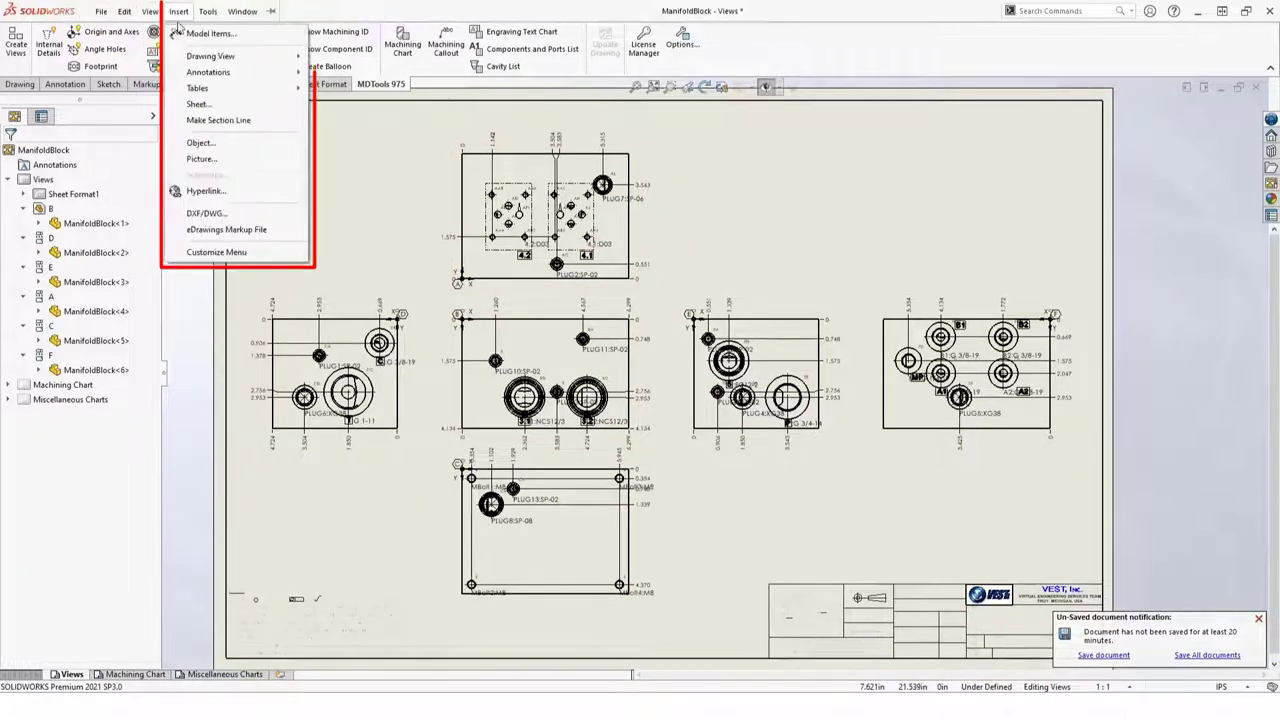
Embed 2-22-22 Webinar from Documents > HyDraw Drawings as a Create-from-File object.
{"action": "left_click", "coordinate": [209, 145]}
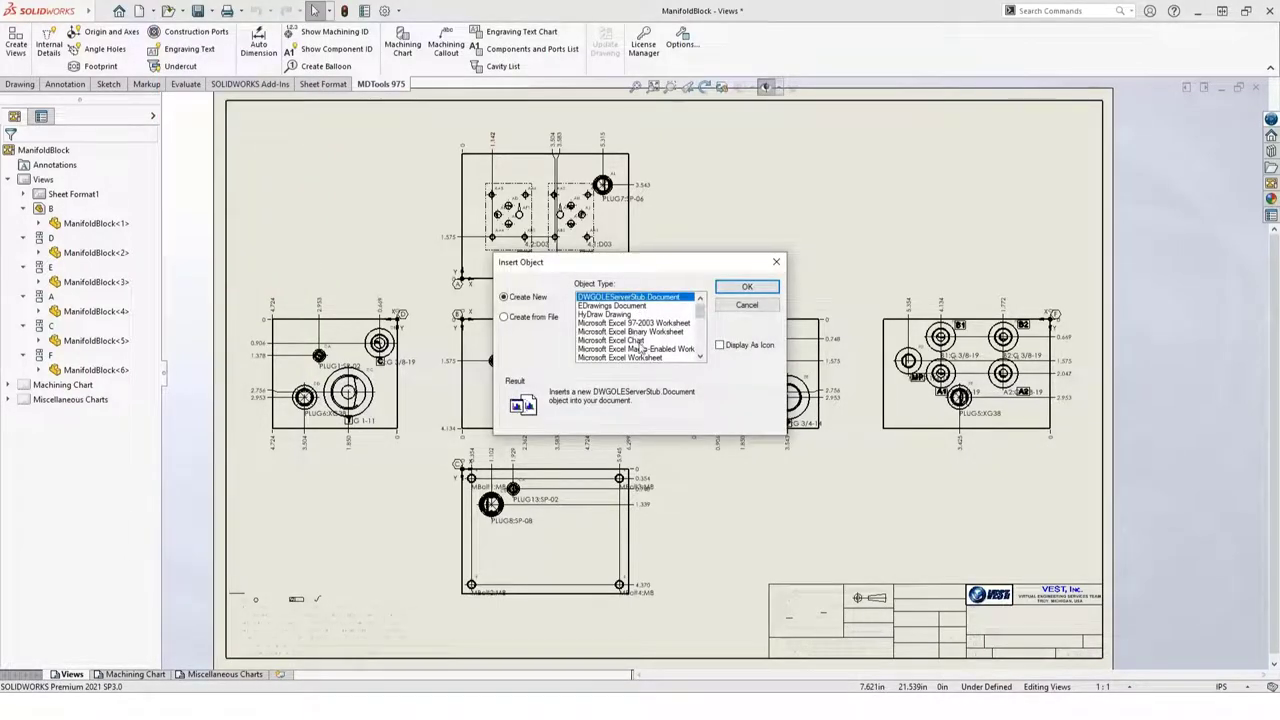
{"action": "left_click", "coordinate": [545, 318]}
{"action": "left_click", "coordinate": [597, 334]}
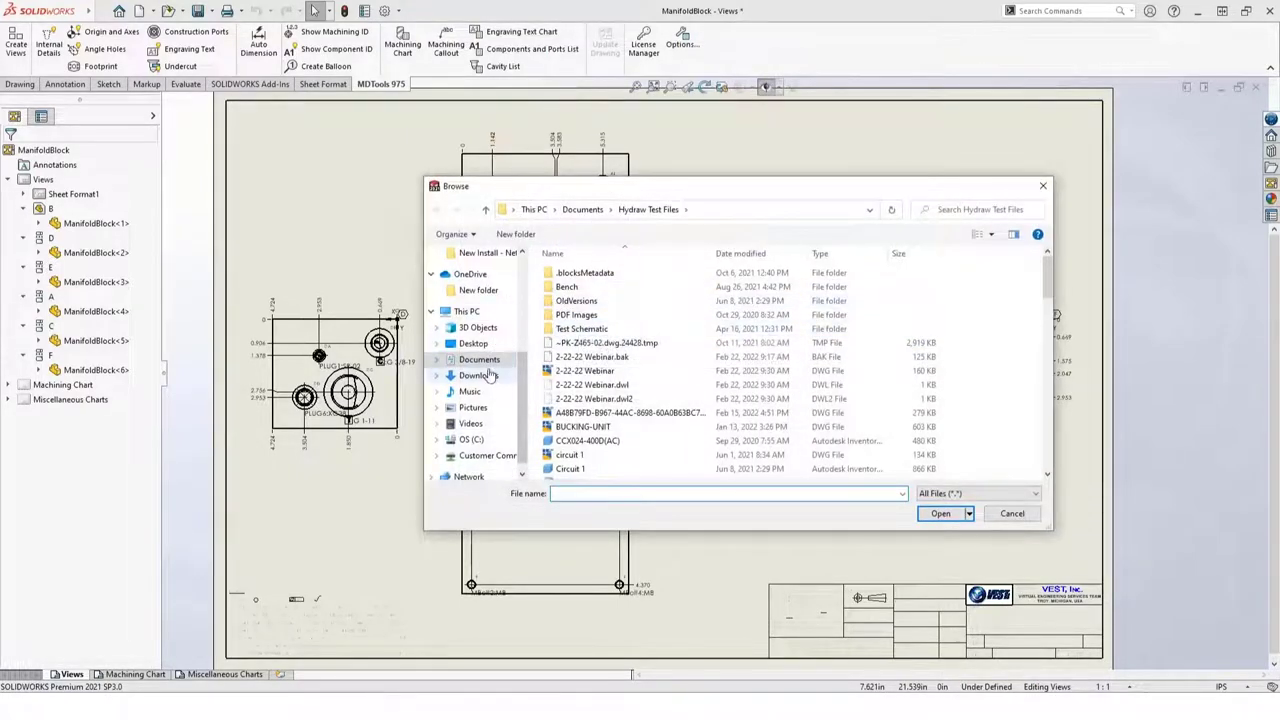
{"action": "left_click", "coordinate": [479, 359]}
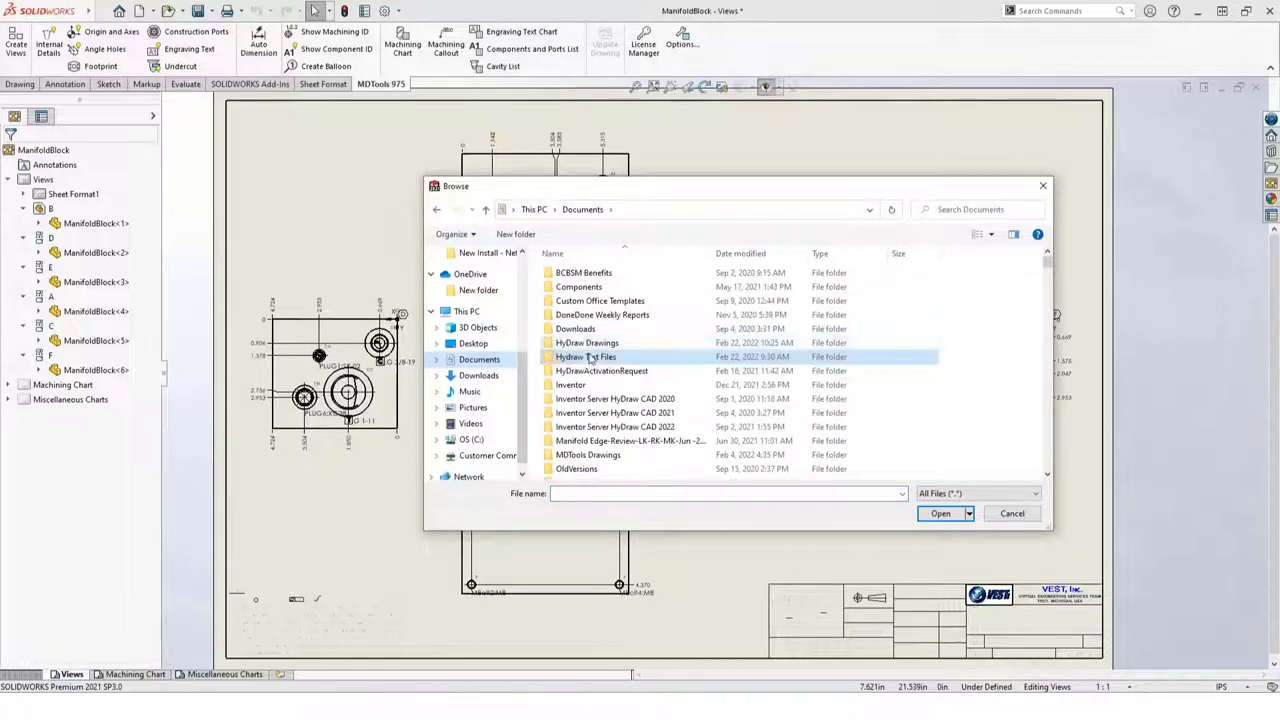
{"action": "double_click", "coordinate": [588, 343]}
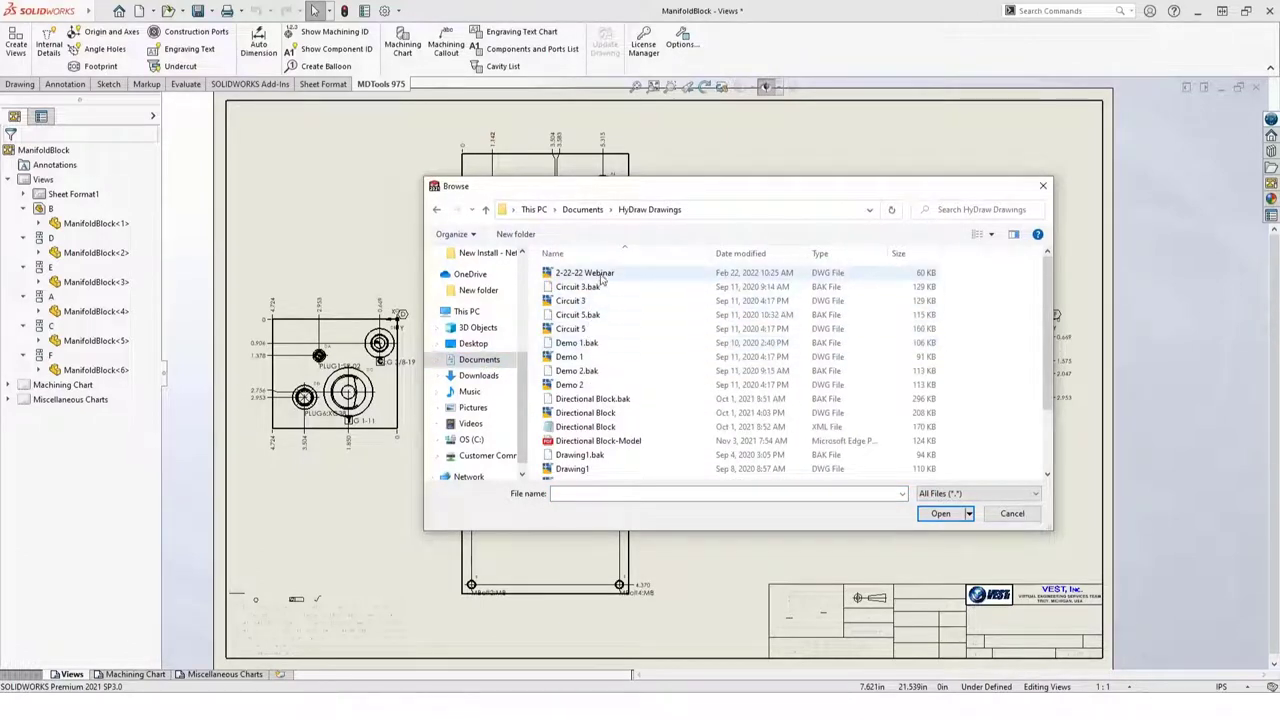
{"action": "left_click", "coordinate": [590, 272]}
{"action": "left_click", "coordinate": [940, 513]}
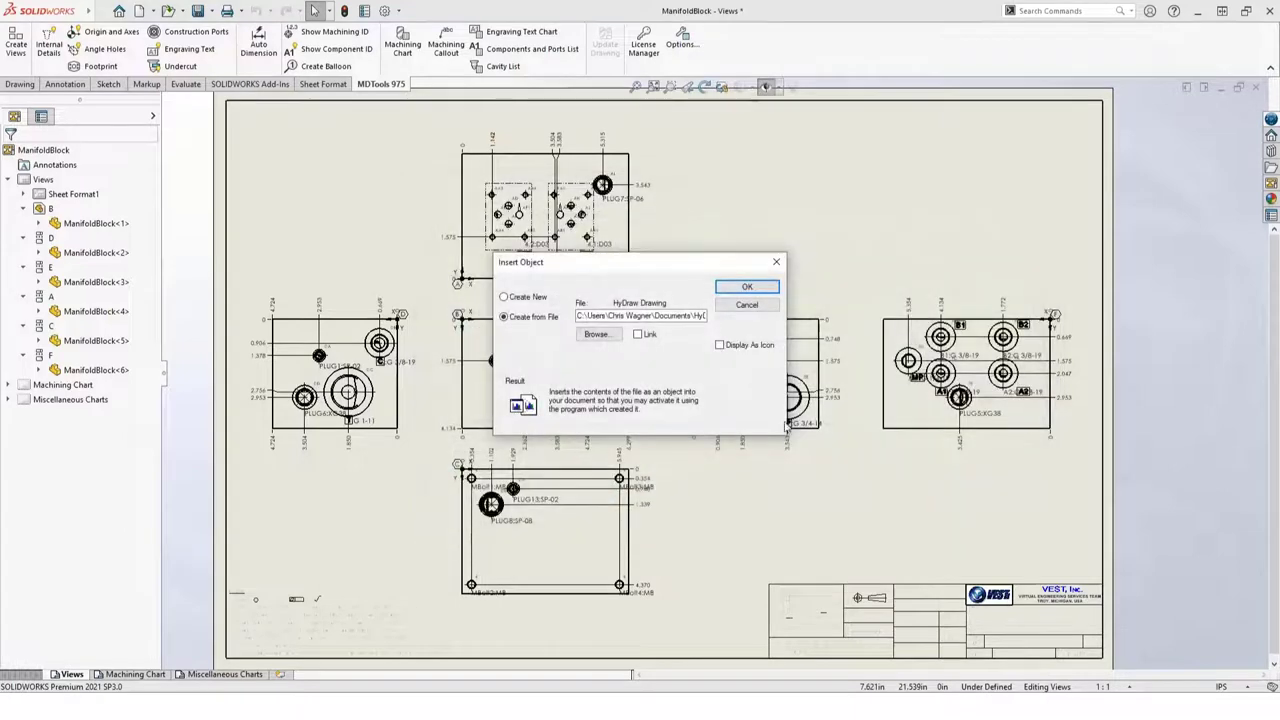
{"action": "left_click", "coordinate": [746, 289]}
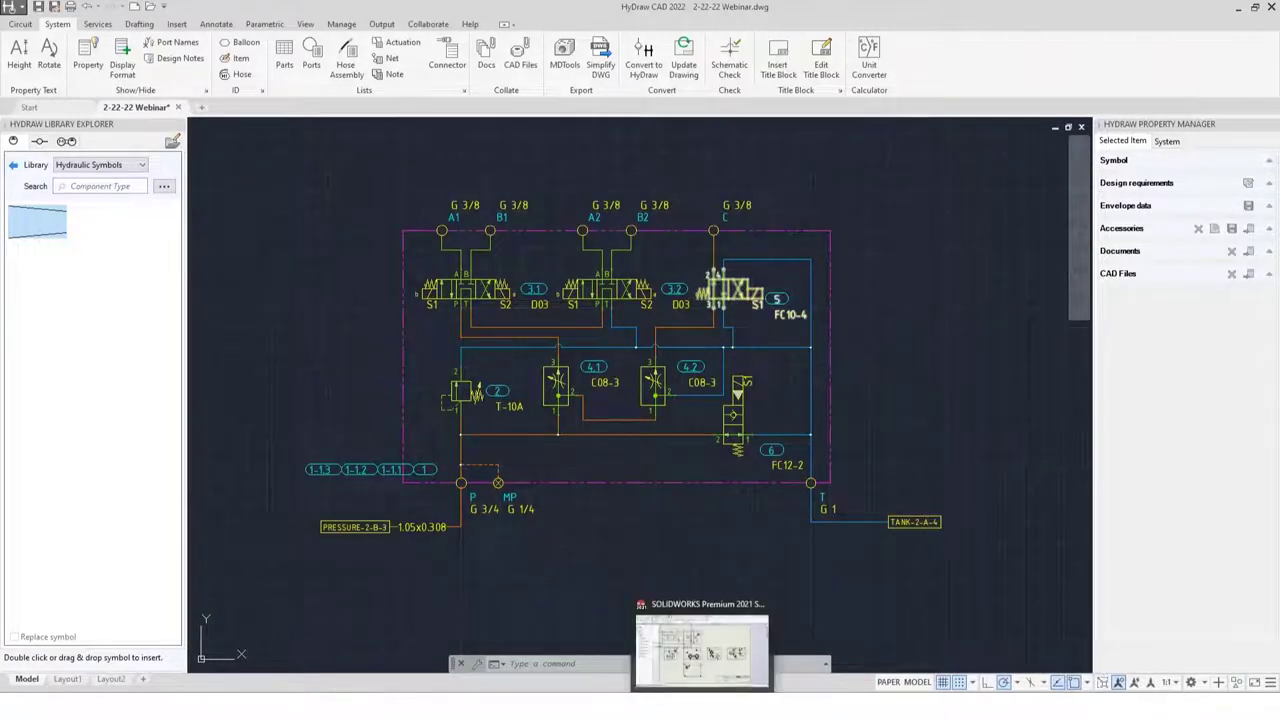
Return to SolidWorks and move the embedded schematic into the sheet's top-right corner.
{"action": "left_click", "coordinate": [700, 658]}
{"action": "middle_click_drag", "start_coordinate": [443, 240], "coordinate": [495, 290]}
{"action": "left_click_drag", "start_coordinate": [993, 283], "coordinate": [1017, 279]}
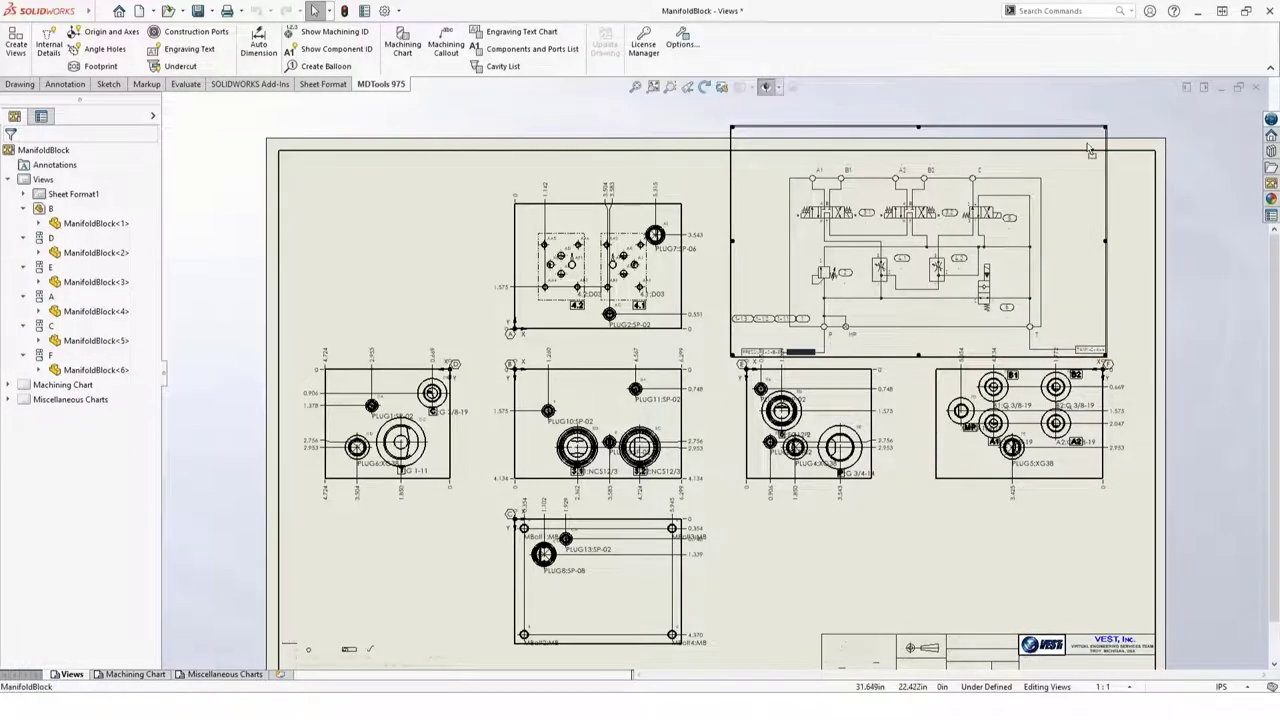
{"action": "left_click_drag", "start_coordinate": [1058, 202], "coordinate": [1012, 233]}
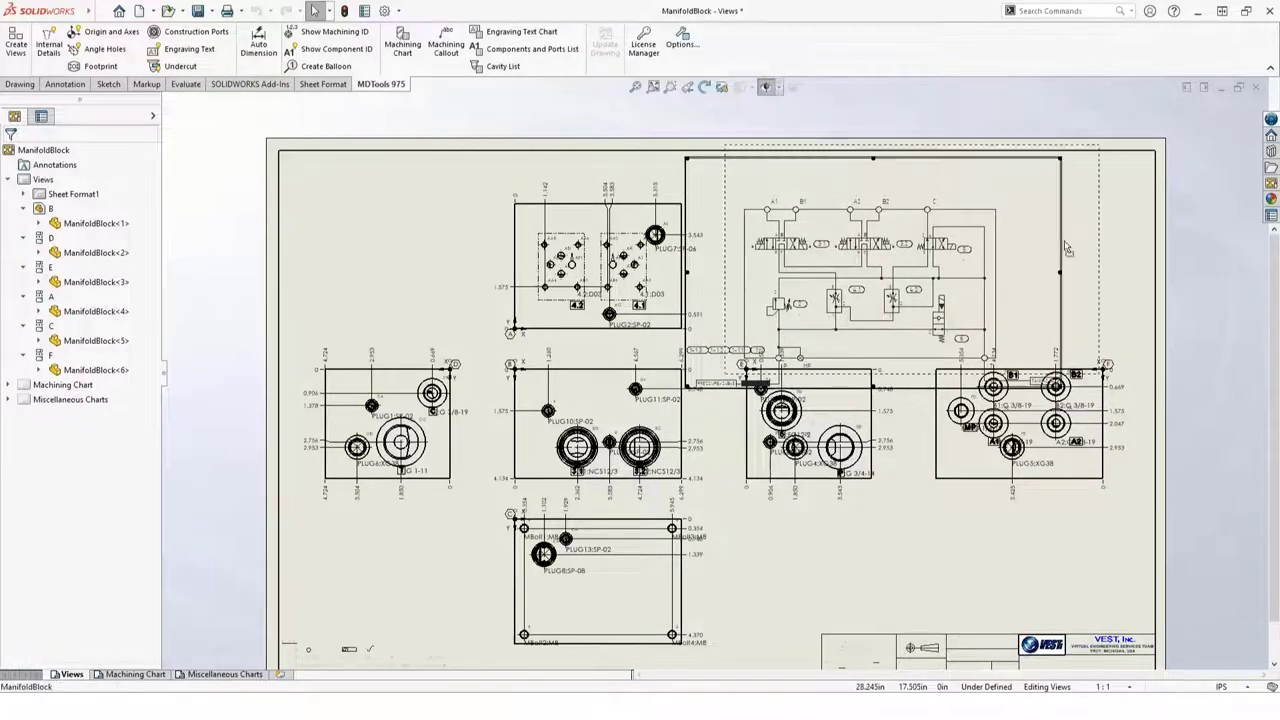
{"action": "left_click_drag", "start_coordinate": [1051, 195], "coordinate": [1111, 177]}
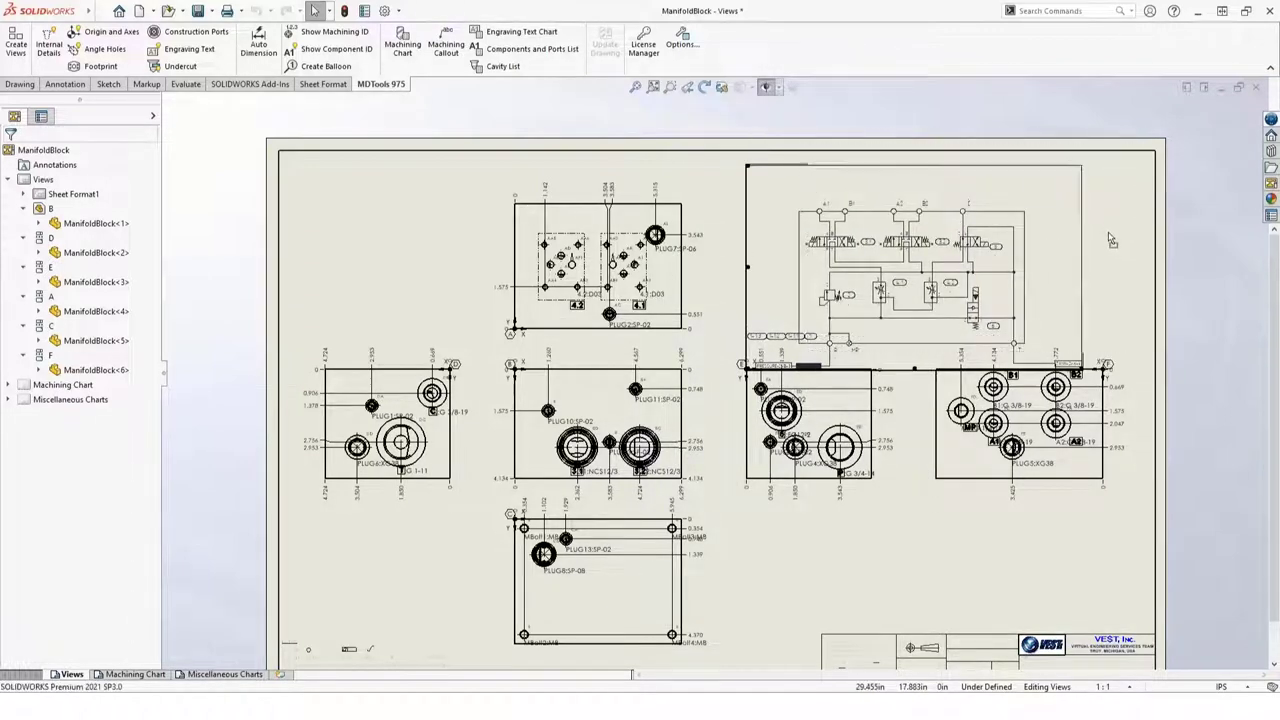
{"action": "left_click_drag", "start_coordinate": [1029, 267], "coordinate": [1093, 254]}
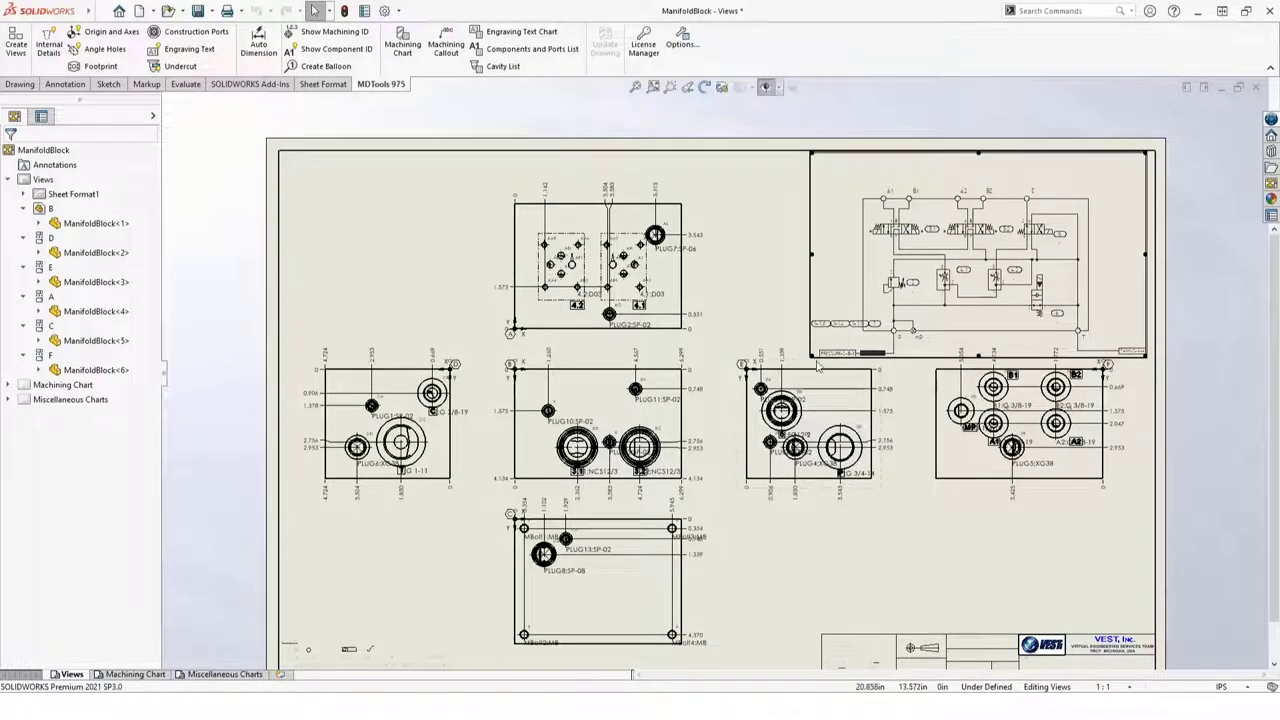
Shrink the schematic view by its corner handle and deselect it.
{"action": "left_click_drag", "start_coordinate": [815, 358], "coordinate": [889, 321]}
{"action": "scroll", "coordinate": [930, 302], "scroll_direction": "down", "scroll_amount": 2}
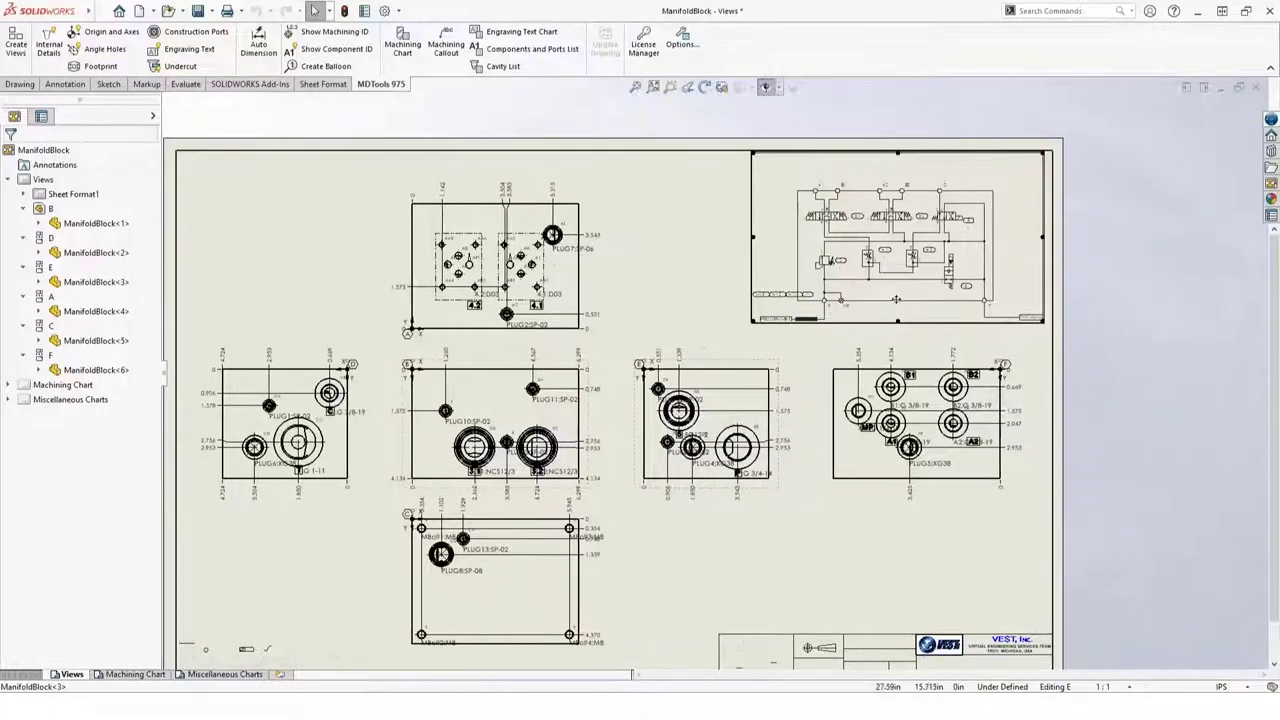
{"action": "scroll", "coordinate": [895, 298], "scroll_direction": "up", "scroll_amount": 4}
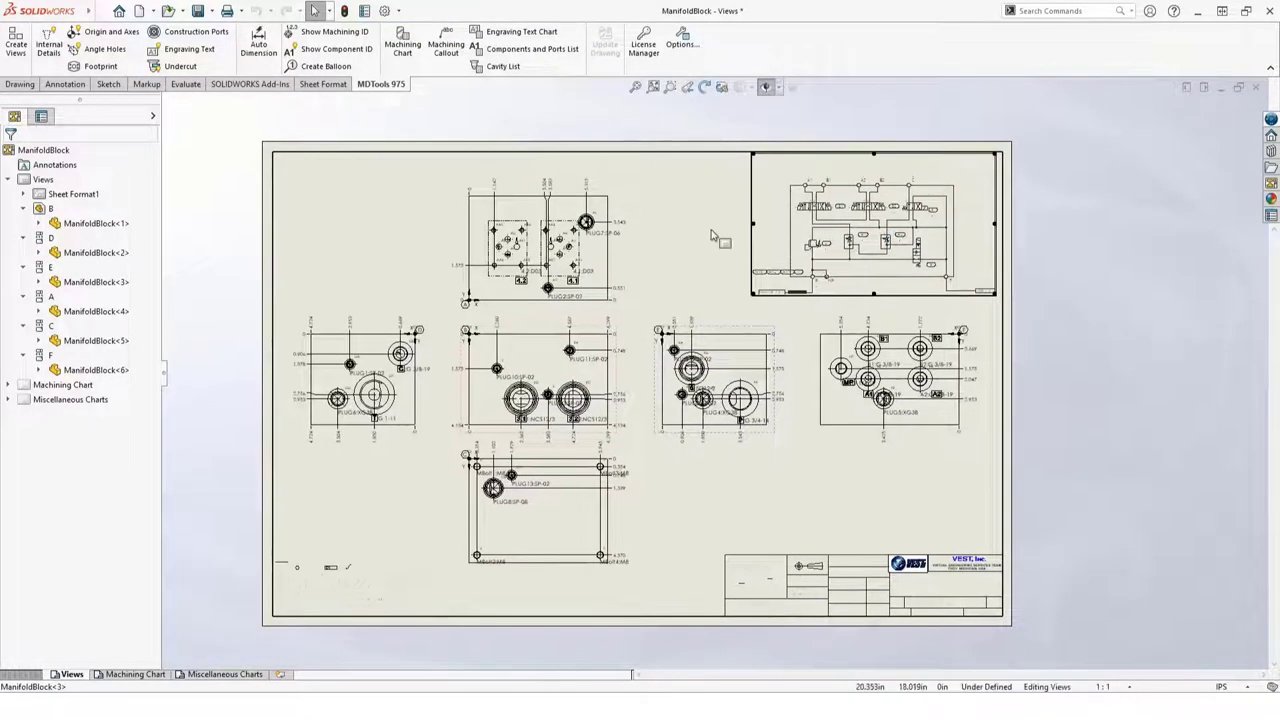
{"action": "left_click", "coordinate": [722, 265]}
{"action": "scroll", "coordinate": [770, 215], "scroll_direction": "up", "scroll_amount": 2}
{"action": "scroll", "coordinate": [778, 206], "scroll_direction": "down", "scroll_amount": 1}
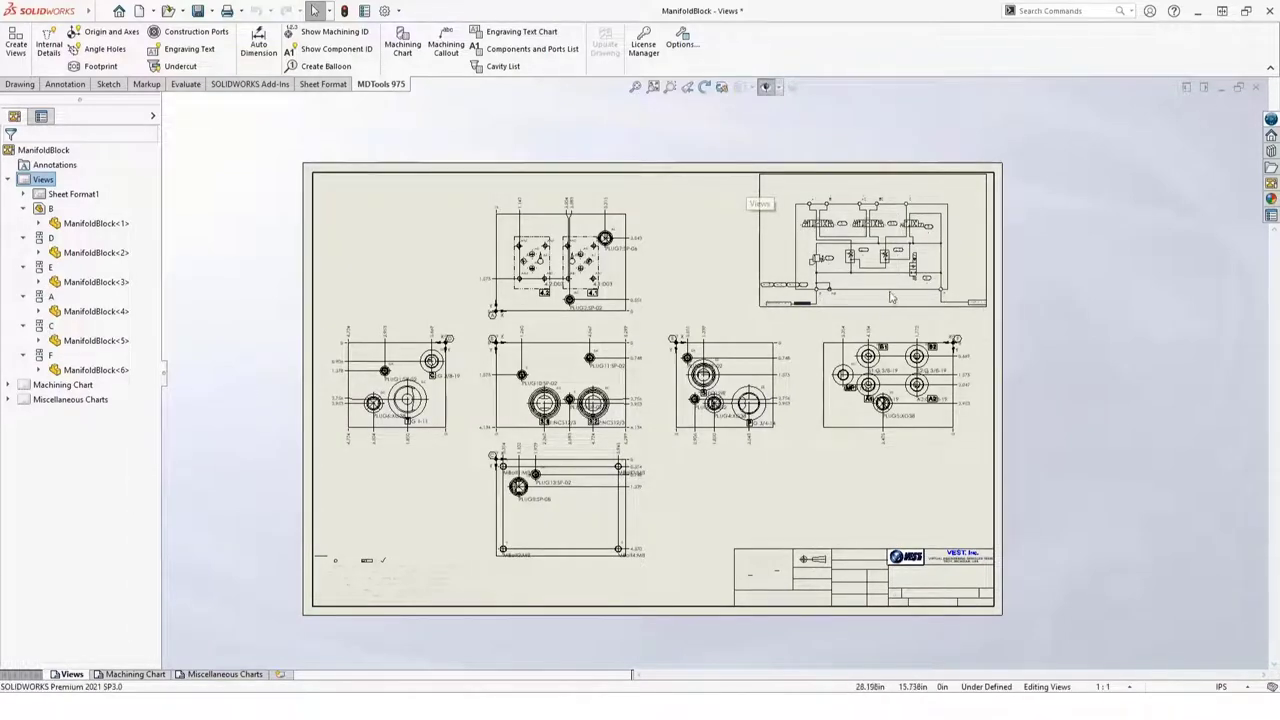
Select the embedded schematic view on the sheet and delete it, confirming Yes.
{"action": "middle_click_drag", "start_coordinate": [779, 271], "coordinate": [771, 229]}
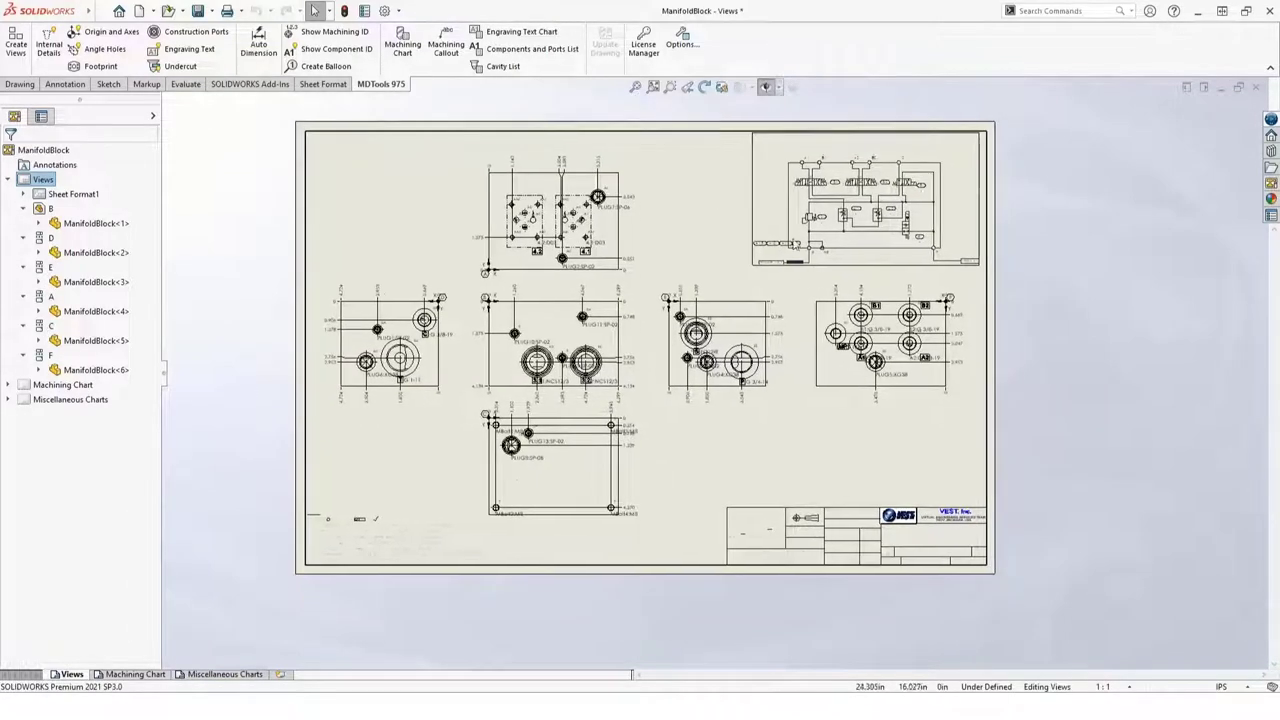
{"action": "scroll", "coordinate": [846, 232], "scroll_direction": "down", "scroll_amount": 3}
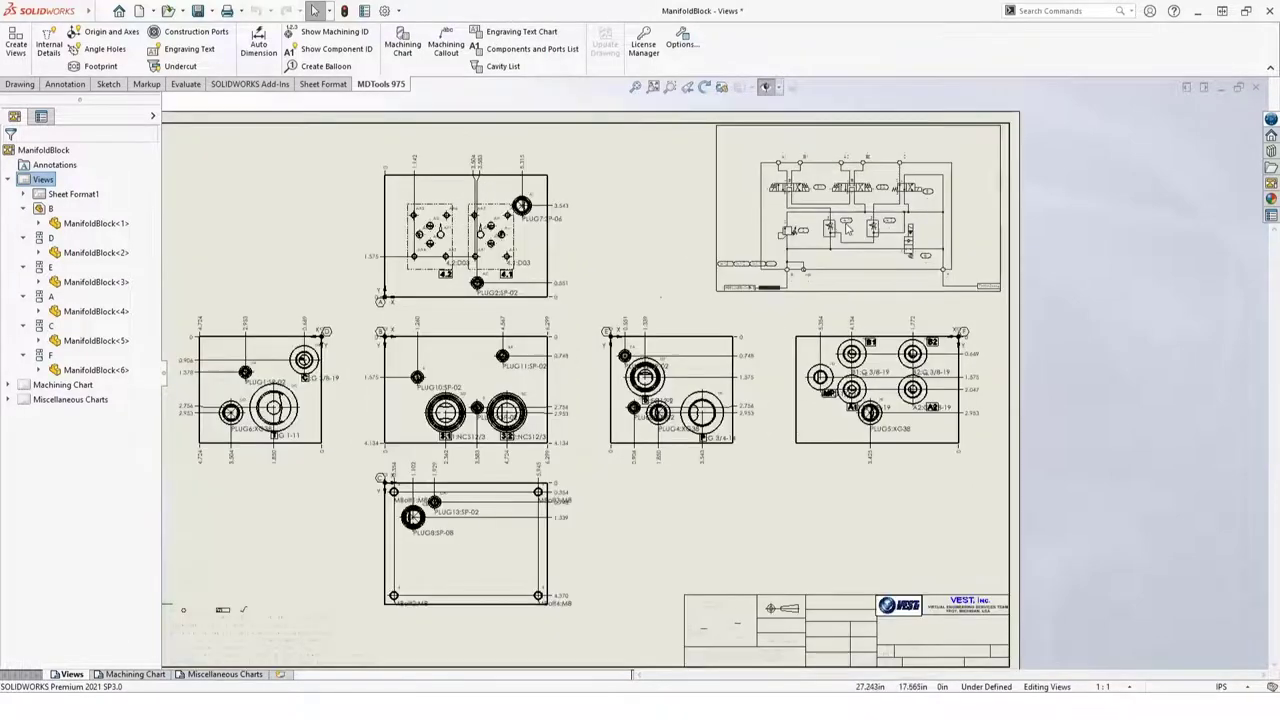
{"action": "scroll", "coordinate": [785, 246], "scroll_direction": "down", "scroll_amount": 3}
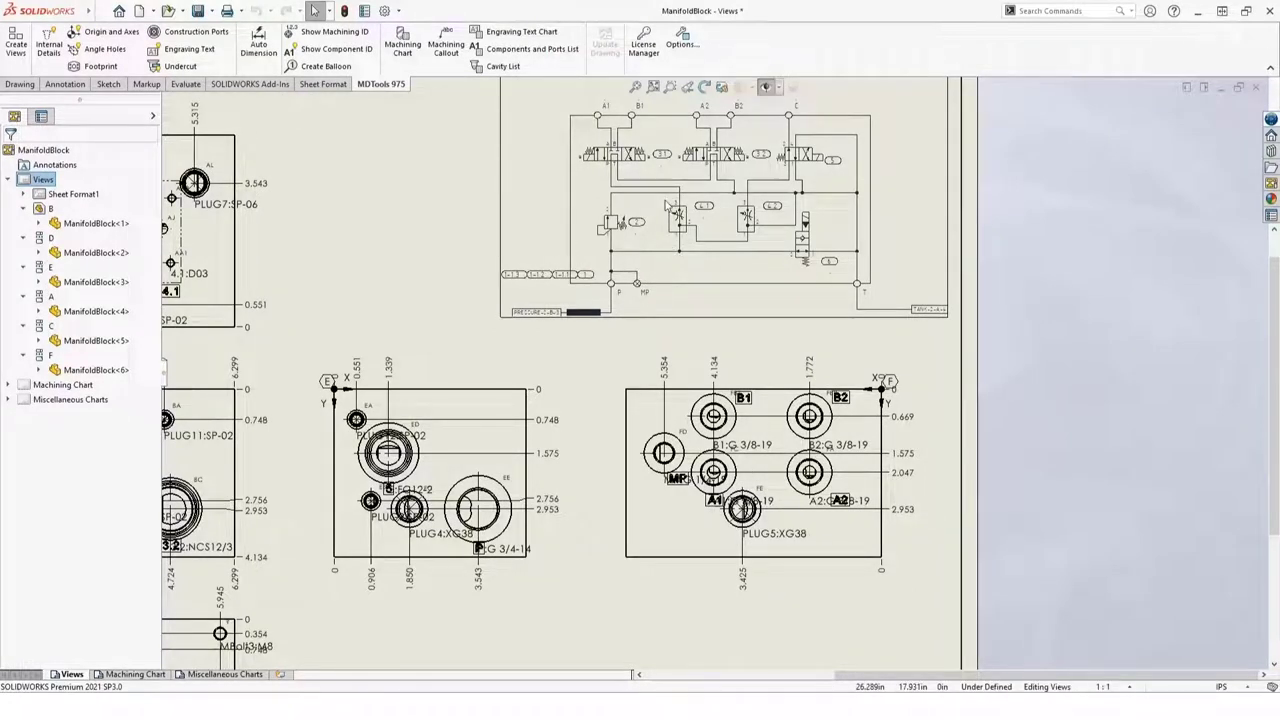
{"action": "middle_click_drag", "start_coordinate": [455, 234], "coordinate": [569, 285]}
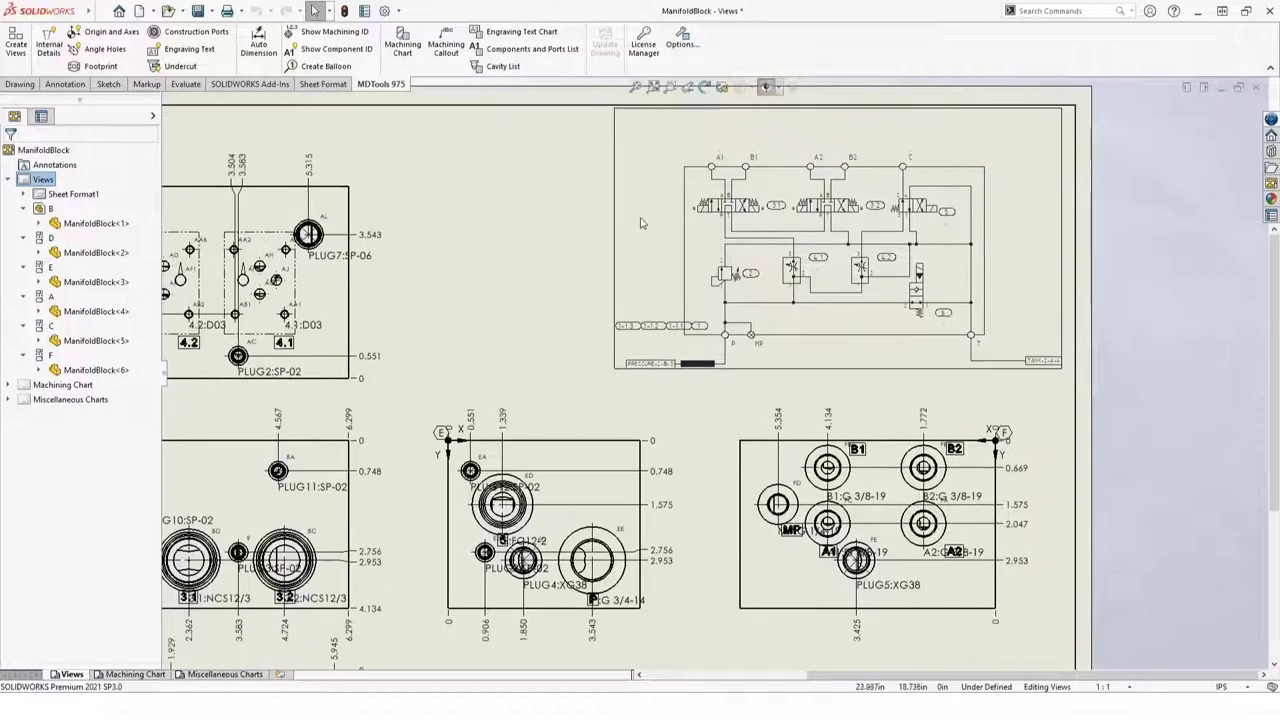
{"action": "middle_click_drag", "start_coordinate": [647, 226], "coordinate": [707, 232]}
{"action": "left_click", "coordinate": [640, 213]}
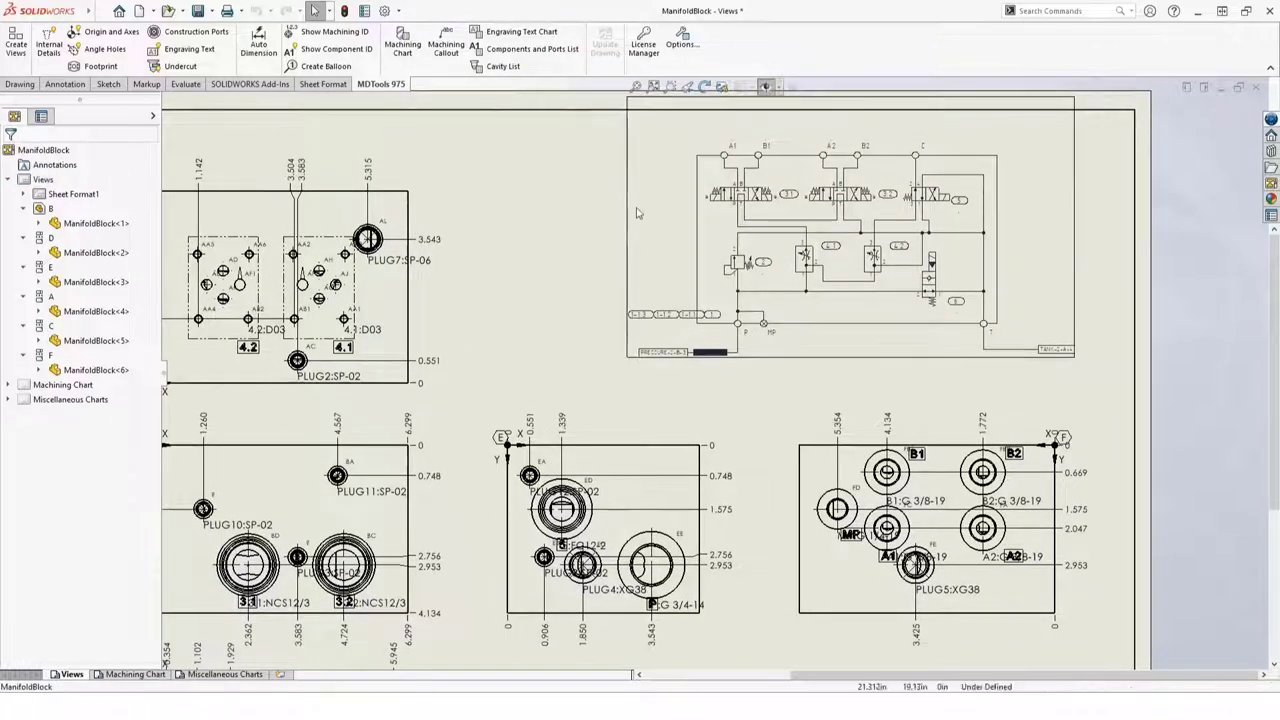
{"action": "key", "text": "Delete"}
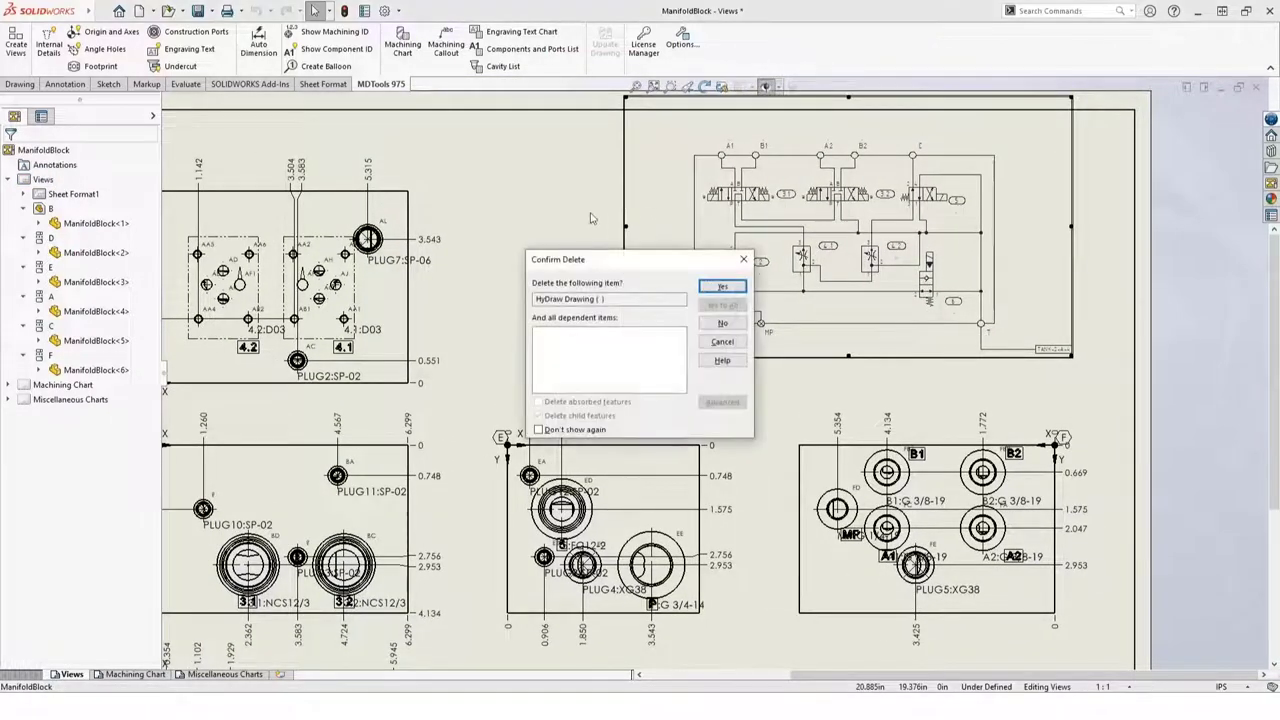
{"action": "left_click", "coordinate": [723, 288]}
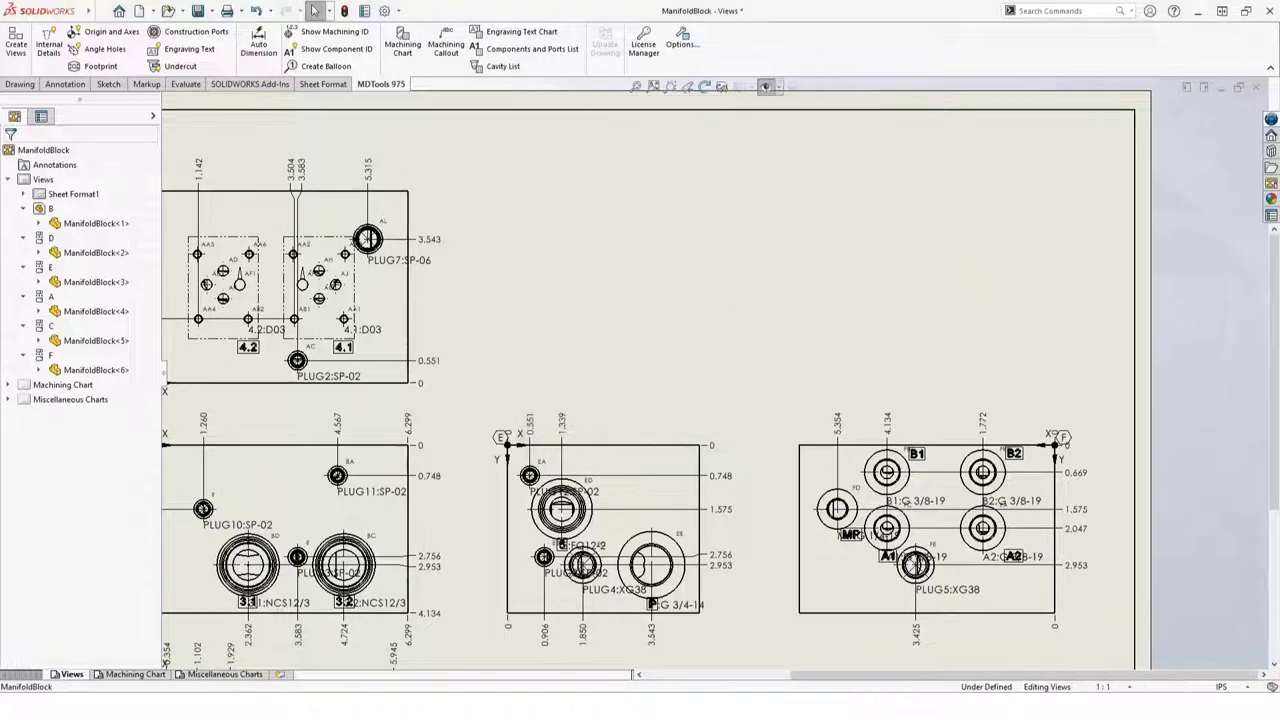
Import 2-22-22 Webinar.dwg from HyDraw Drawings via Insert > DXF/DWG, listing Dwg Files.
{"action": "key", "text": "f"}
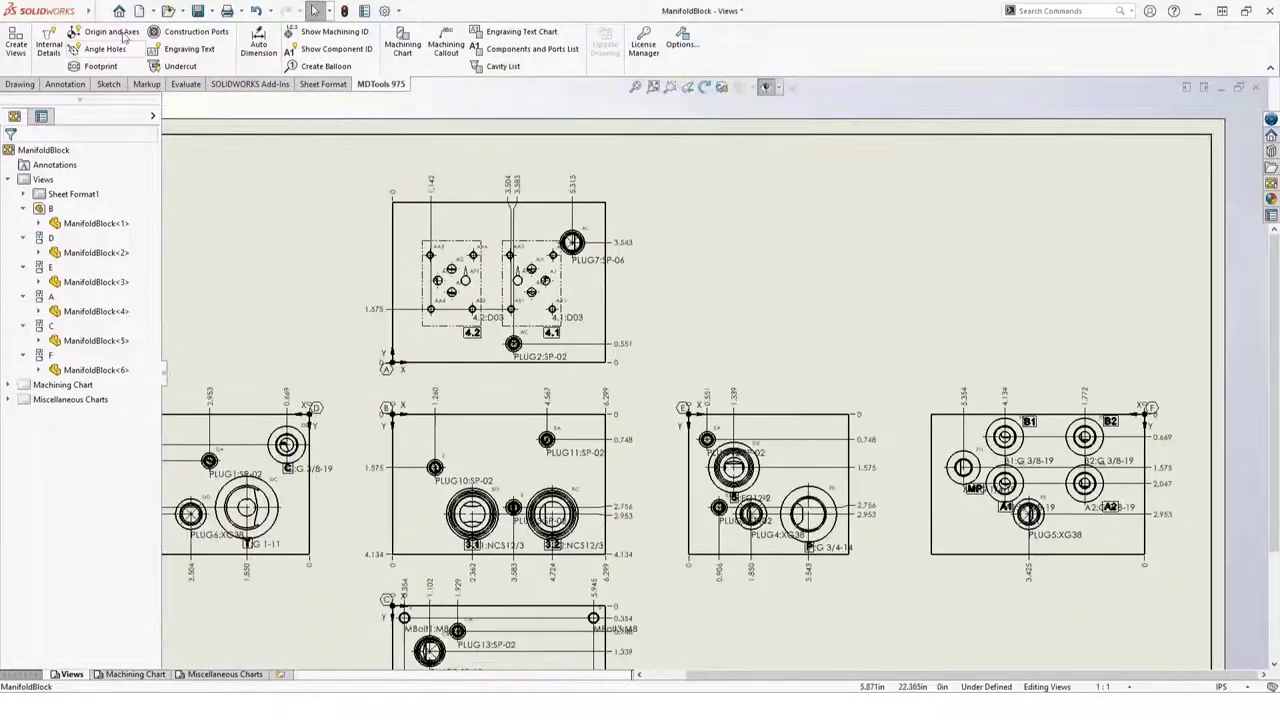
{"action": "left_click", "coordinate": [124, 11]}
{"action": "mouse_move", "coordinate": [178, 11]}
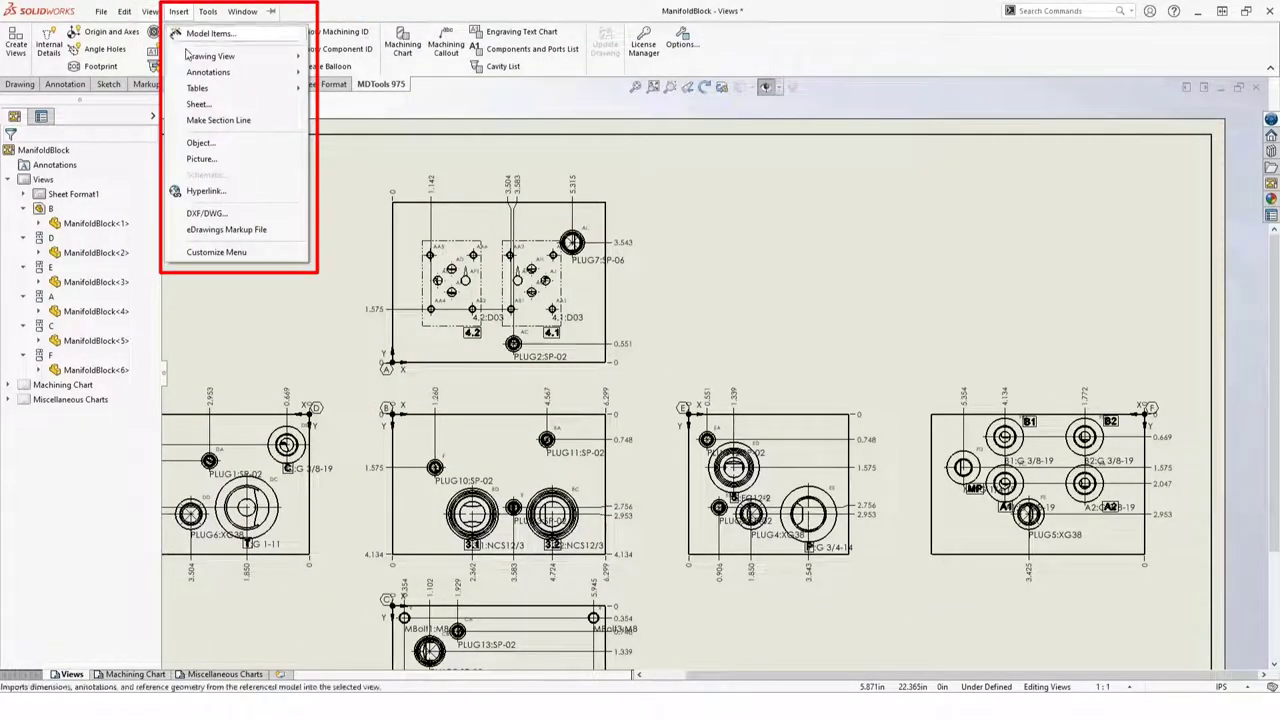
{"action": "left_click", "coordinate": [205, 214]}
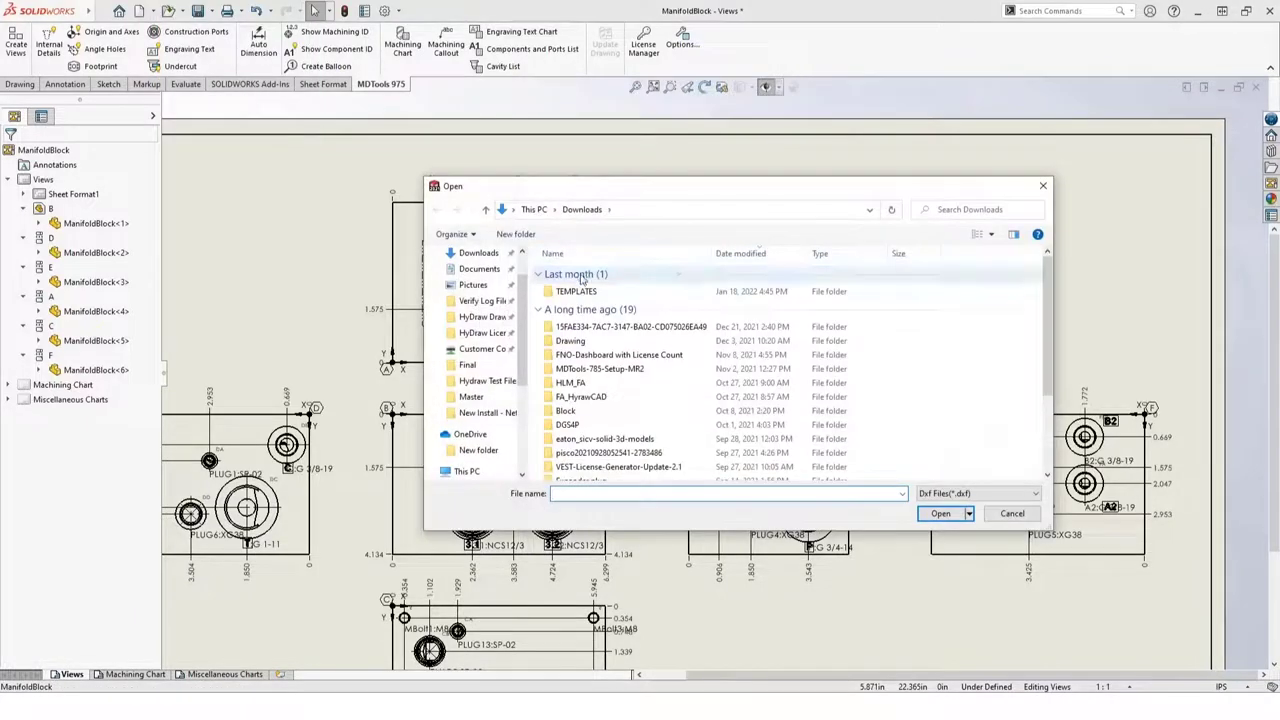
{"action": "left_click", "coordinate": [483, 318]}
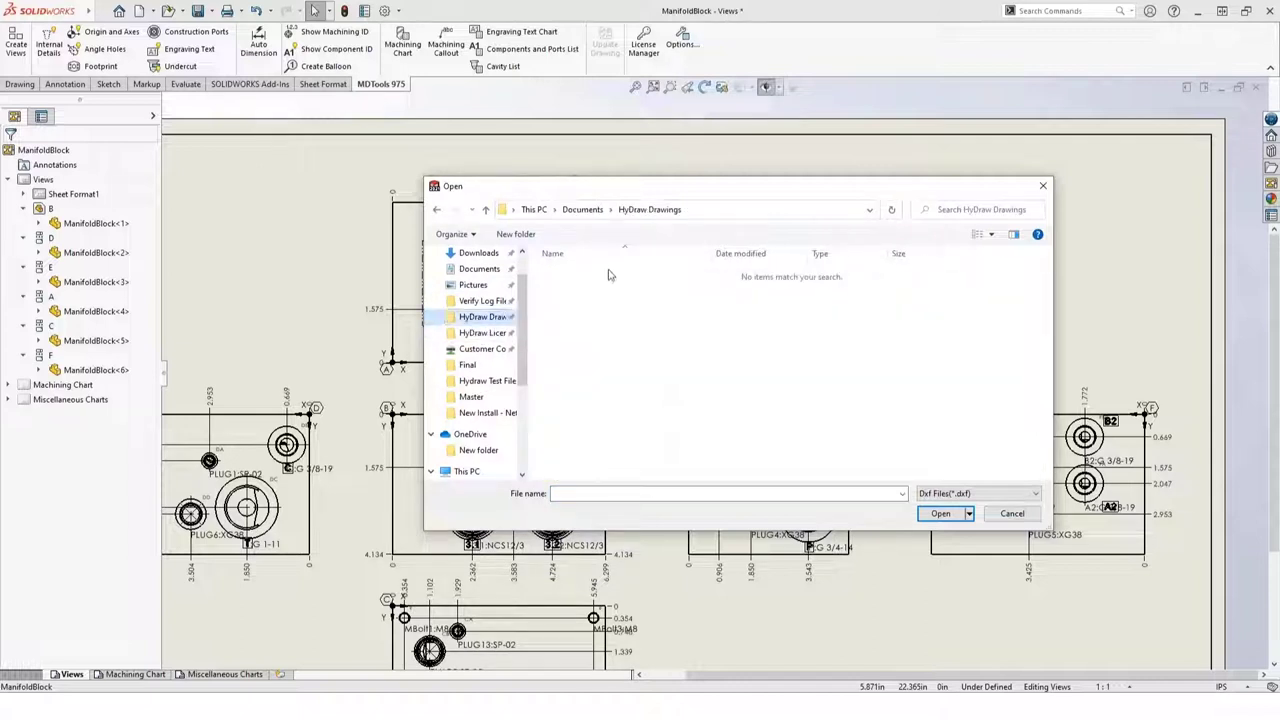
{"action": "left_click", "coordinate": [978, 493]}
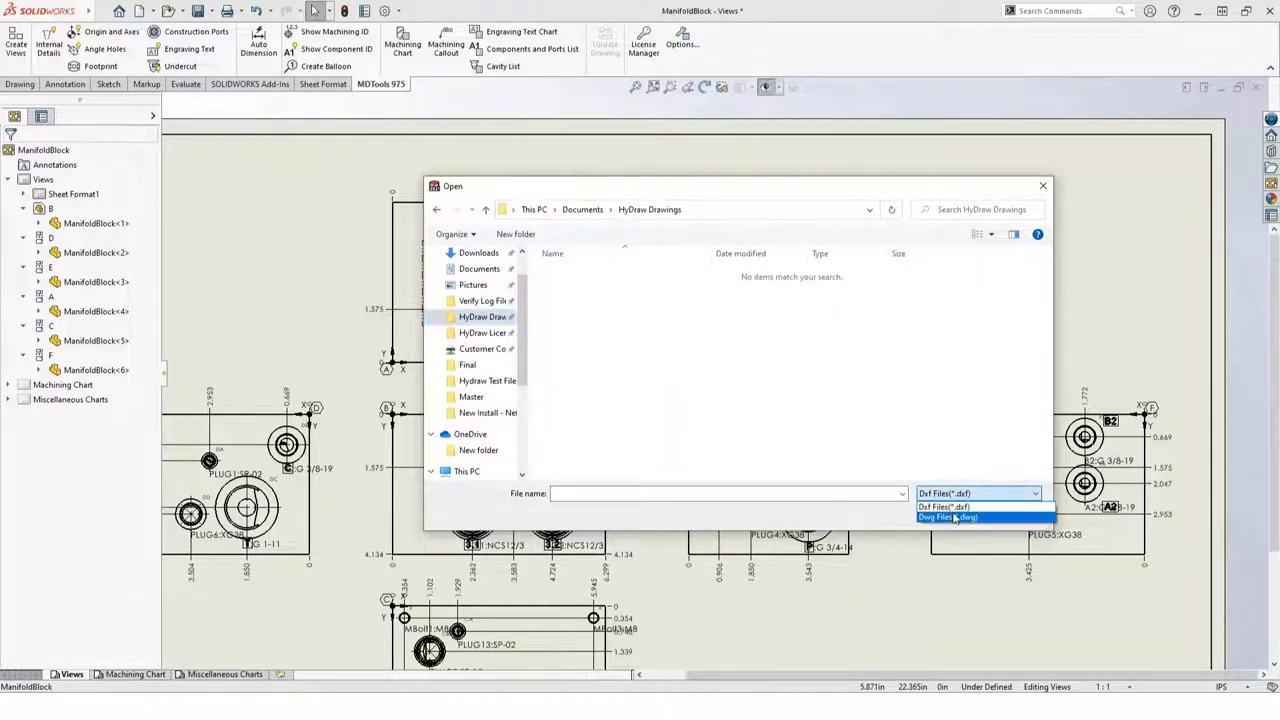
{"action": "left_click", "coordinate": [955, 516]}
{"action": "left_click", "coordinate": [583, 272]}
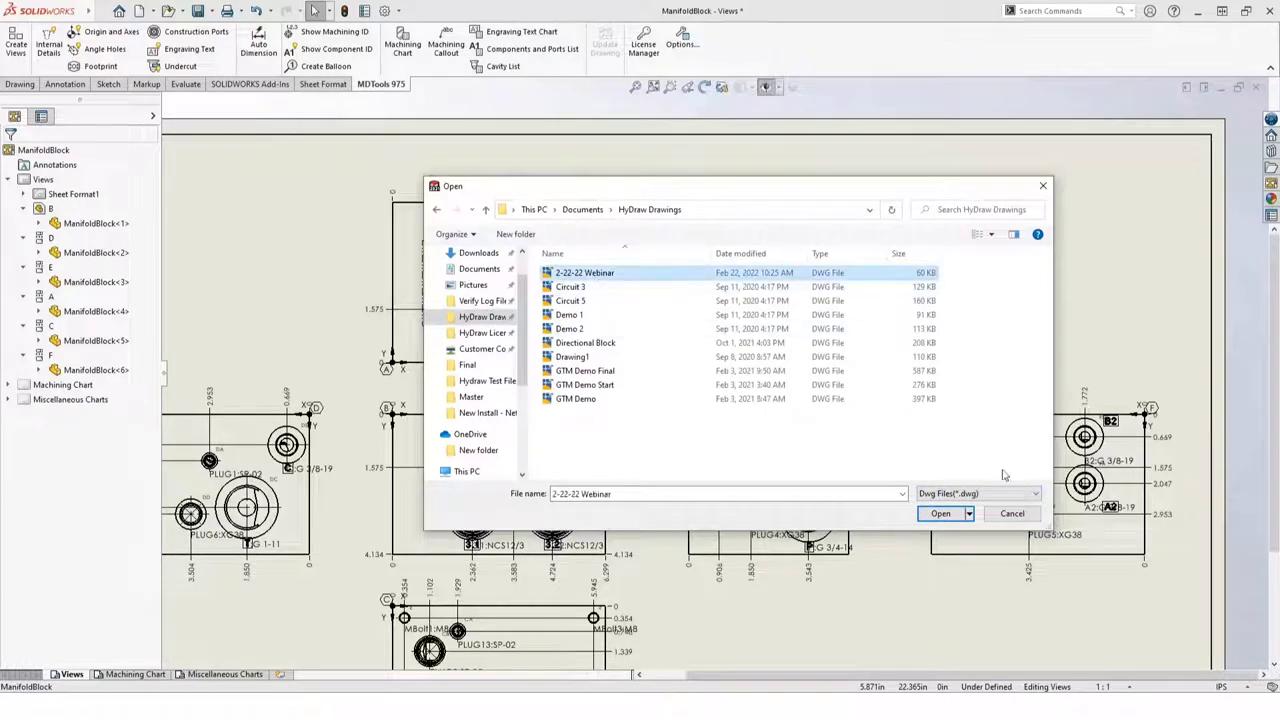
{"action": "left_click", "coordinate": [942, 515]}
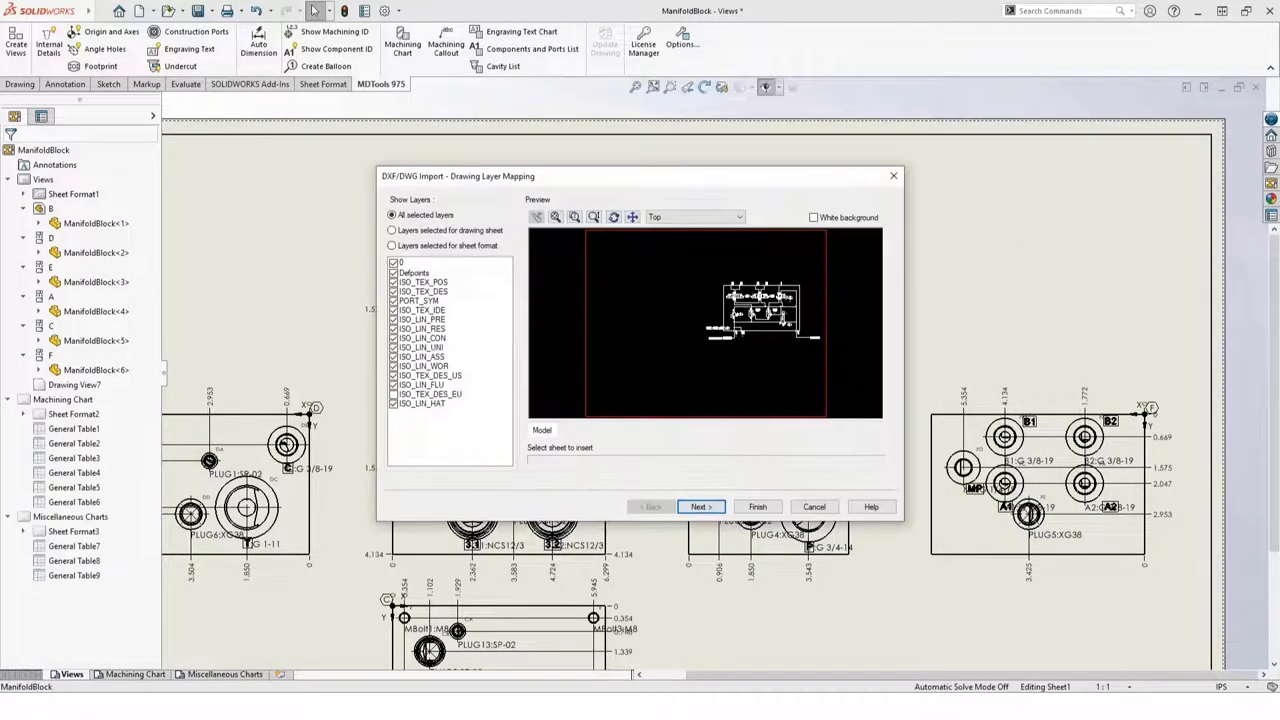
Turn on White background in Drawing Layer Mapping, review the layers, and continue to Document Settings.
{"action": "left_click", "coordinate": [813, 218]}
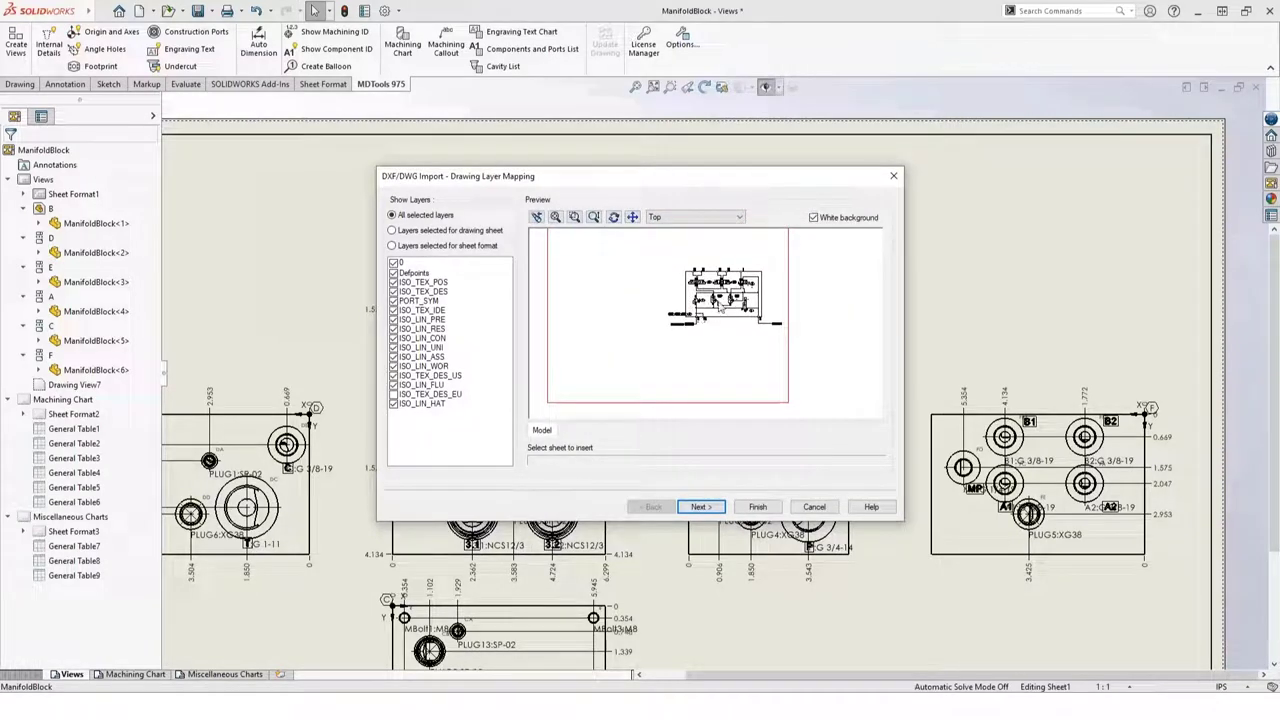
{"action": "left_click_drag", "start_coordinate": [722, 300], "coordinate": [718, 322]}
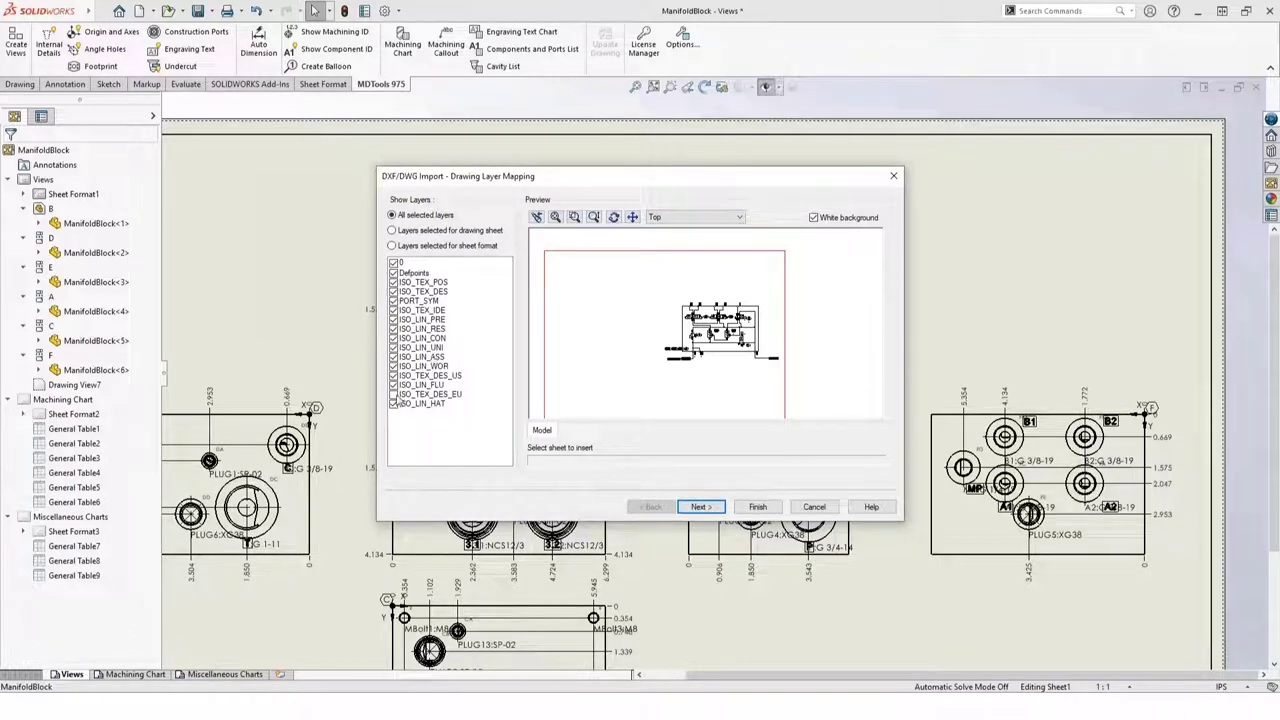
{"action": "left_click", "coordinate": [420, 394]}
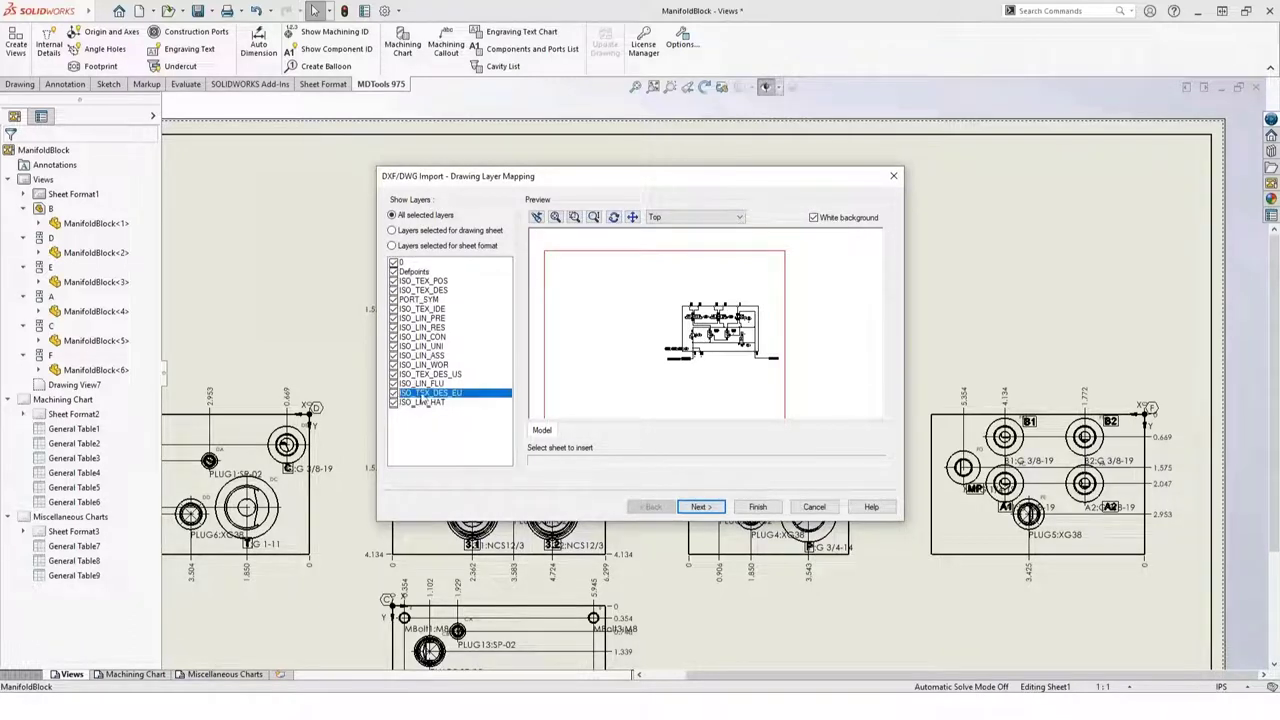
{"action": "left_click", "coordinate": [703, 507]}
Set the paper size to D - Landscape and Position X to 23.
{"action": "scroll", "coordinate": [726, 322], "scroll_direction": "down", "scroll_amount": 5}
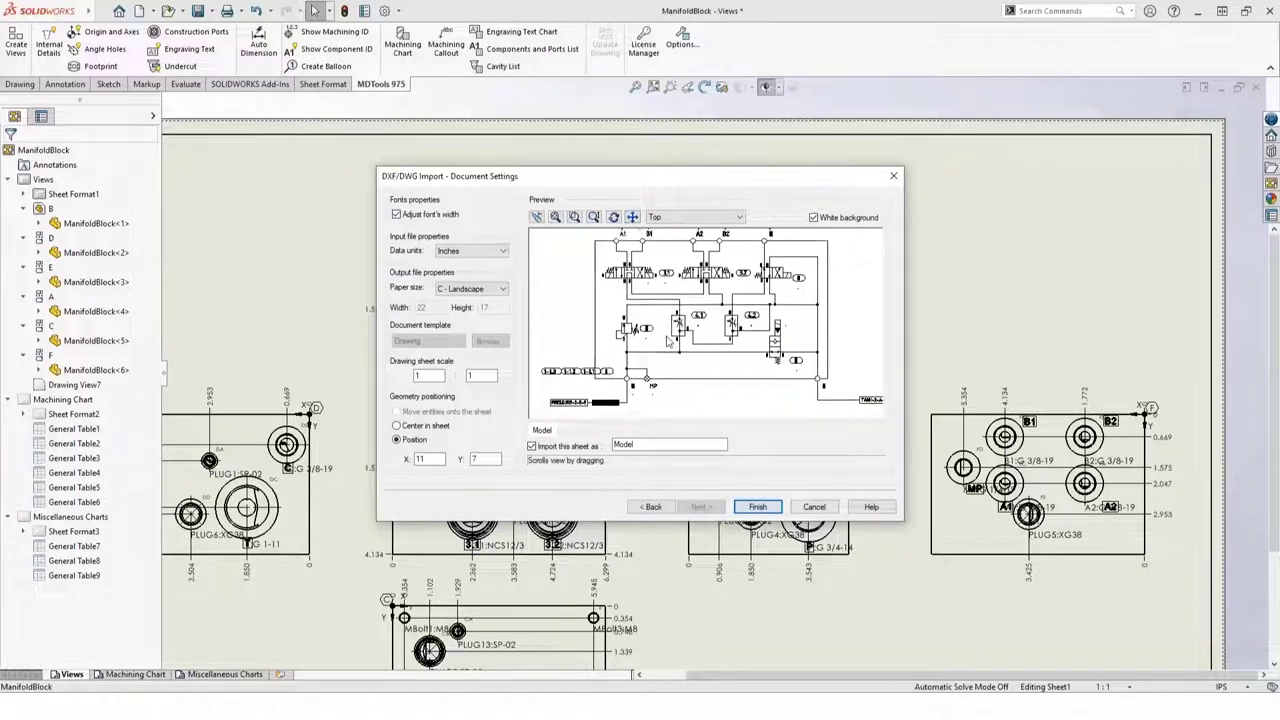
{"action": "scroll", "coordinate": [691, 286], "scroll_direction": "down", "scroll_amount": 4}
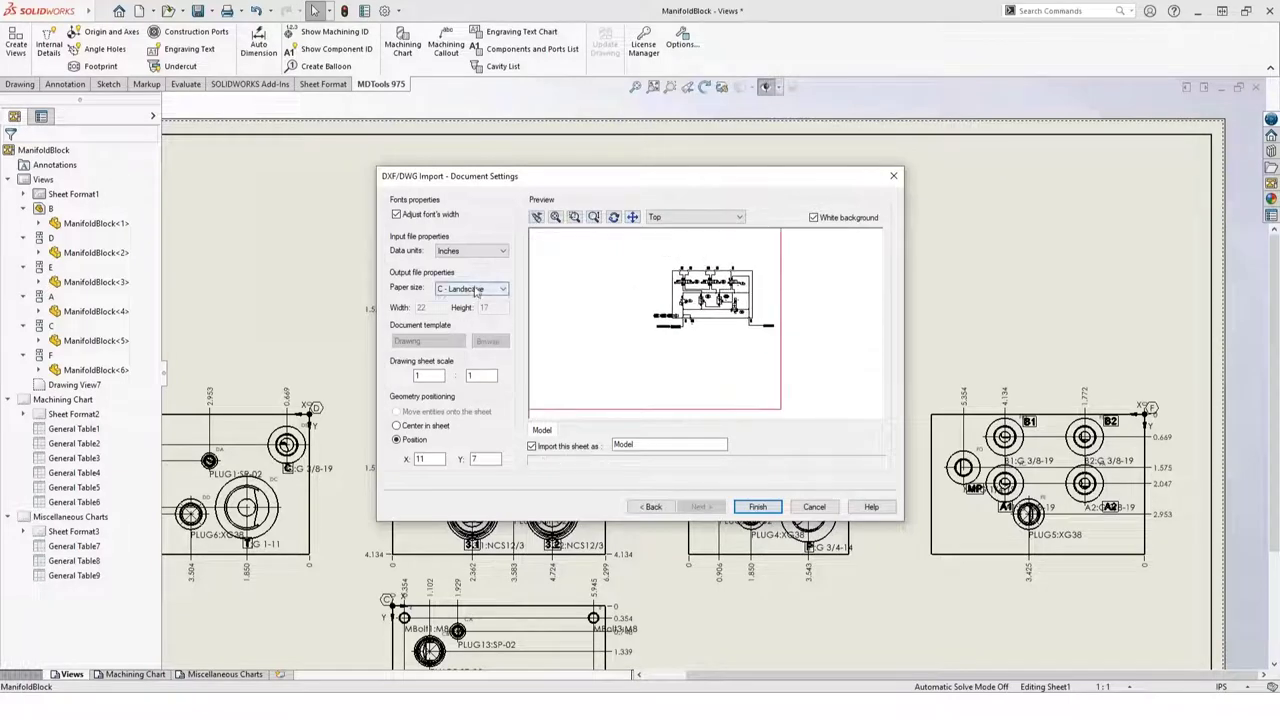
{"action": "left_click", "coordinate": [470, 288]}
{"action": "left_click", "coordinate": [468, 336]}
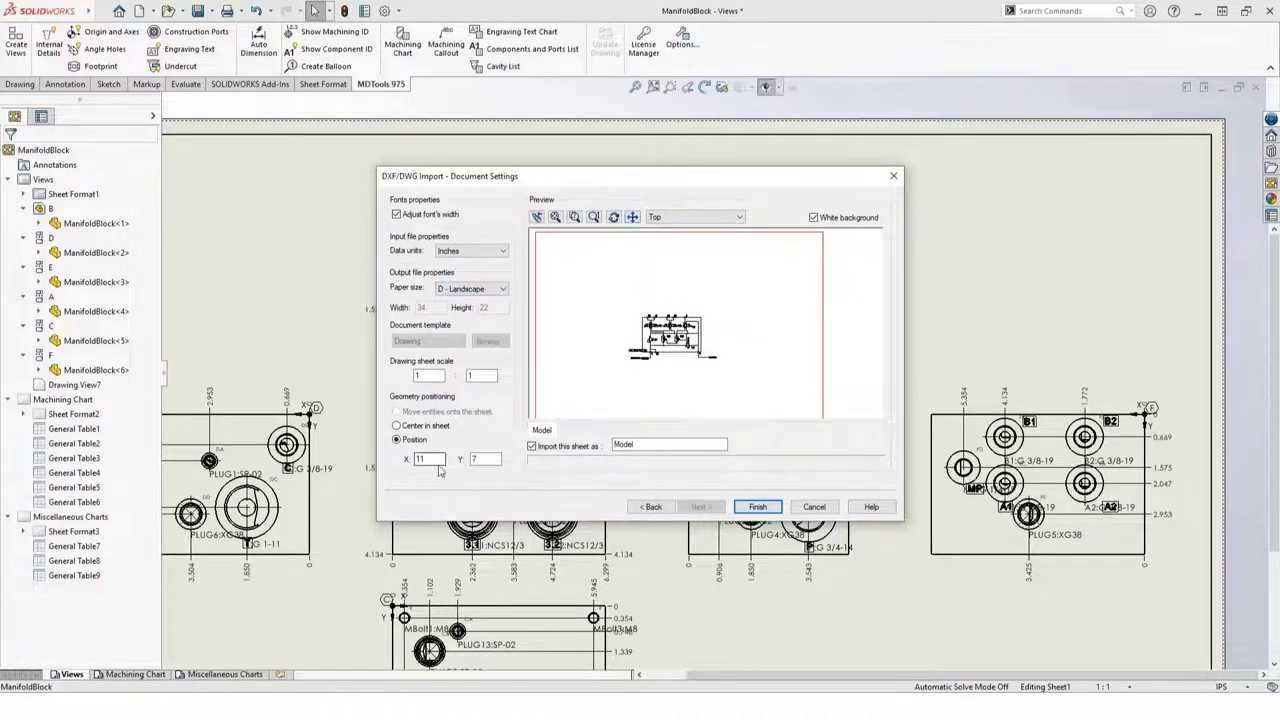
{"action": "left_click_drag", "start_coordinate": [436, 458], "coordinate": [406, 457]}
{"action": "type", "text": "20"}
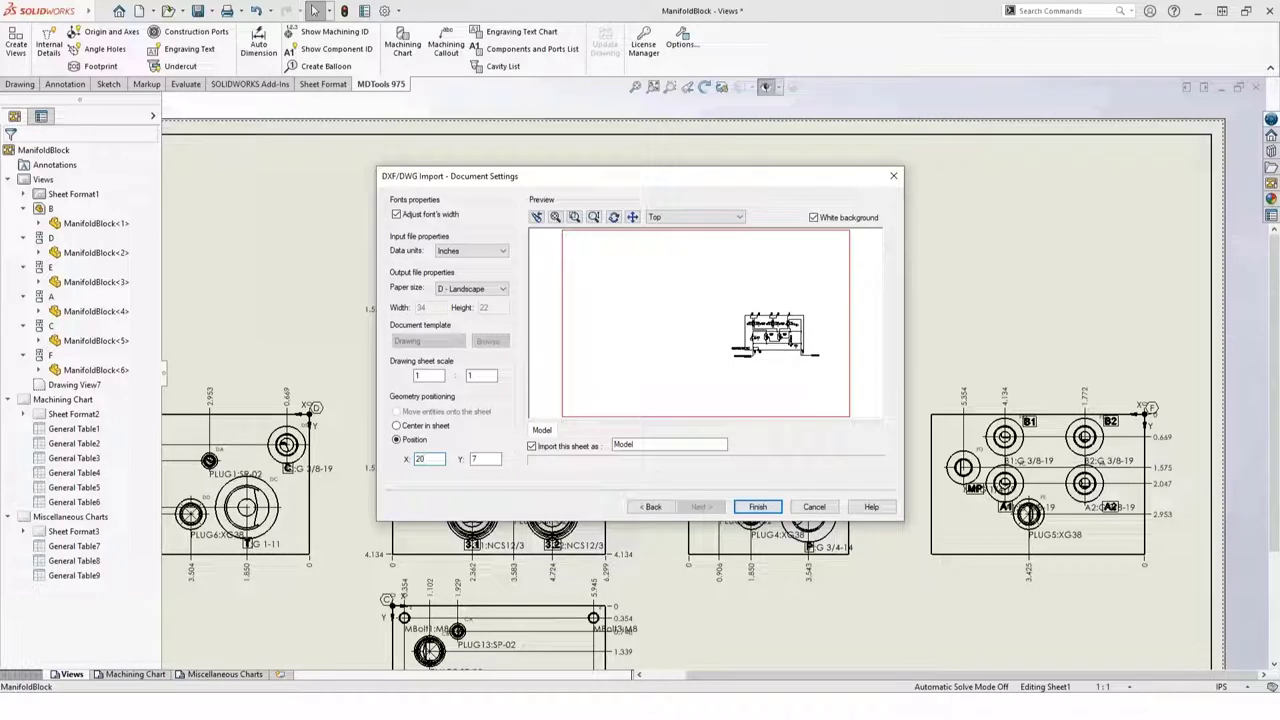
{"action": "key", "text": "BackSpace"}
{"action": "type", "text": "5"}
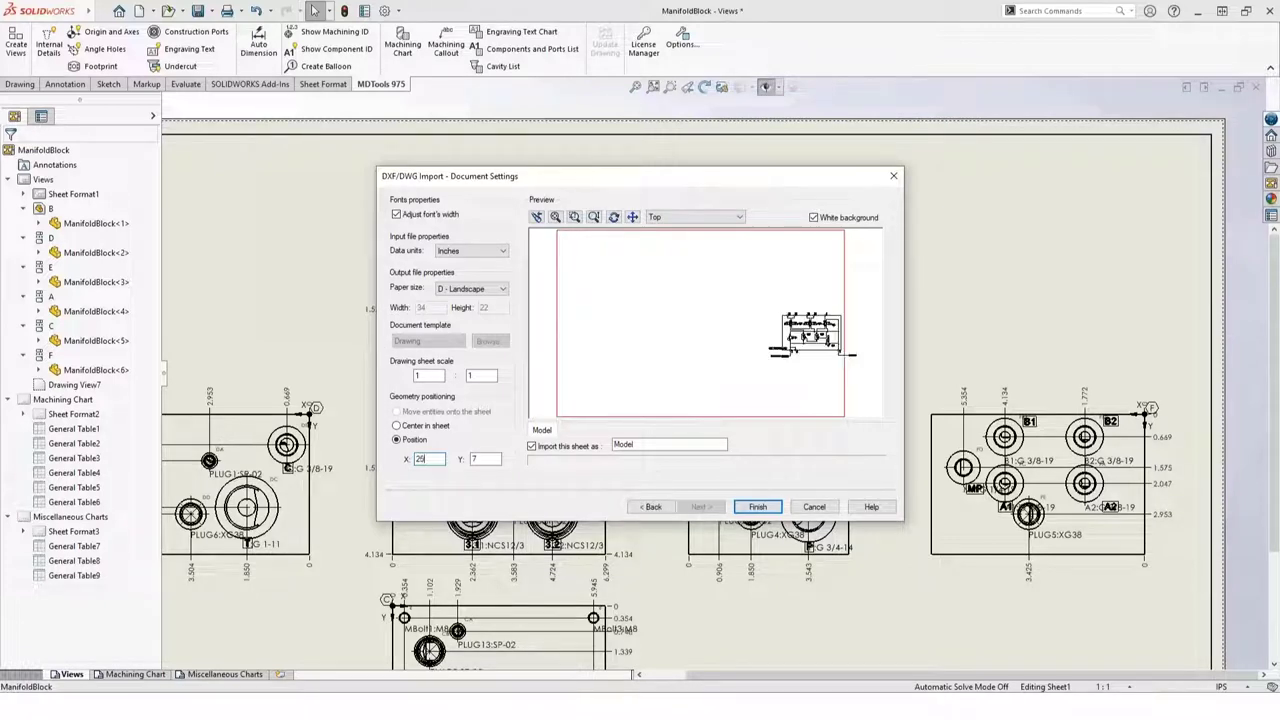
{"action": "key", "text": "BackSpace"}
{"action": "type", "text": "4"}
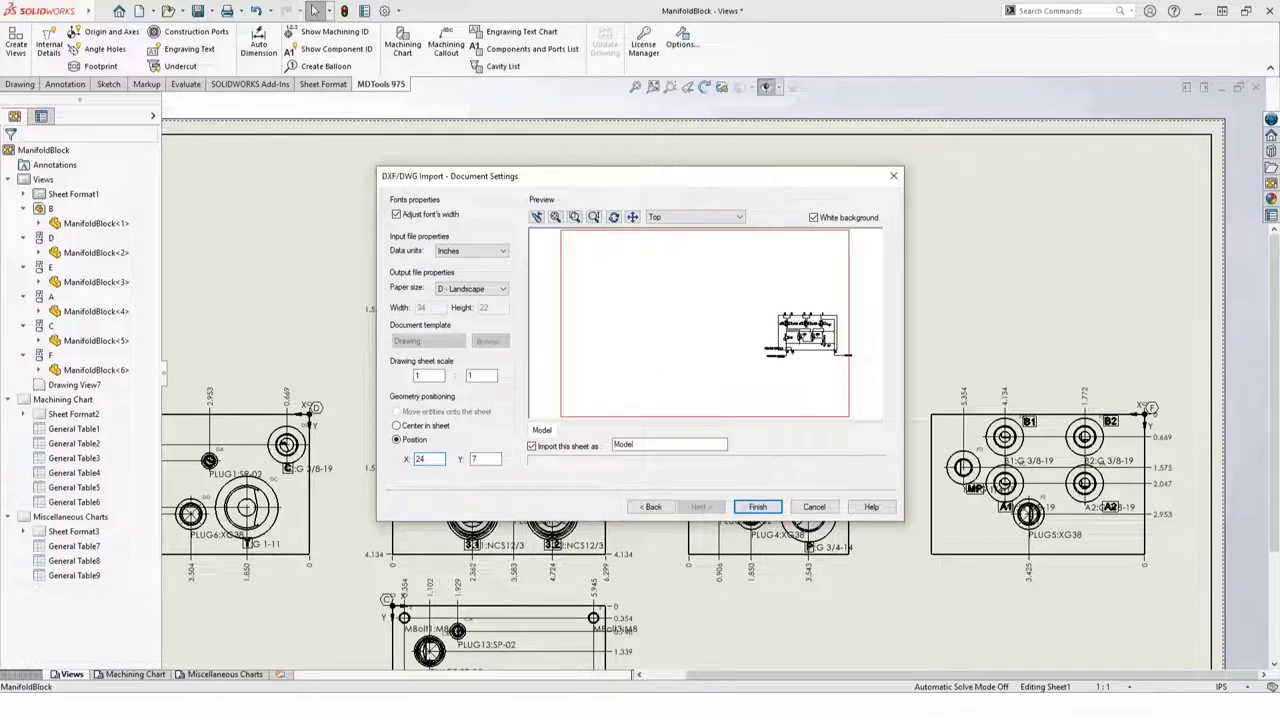
{"action": "key", "text": "BackSpace"}
{"action": "type", "text": "3"}
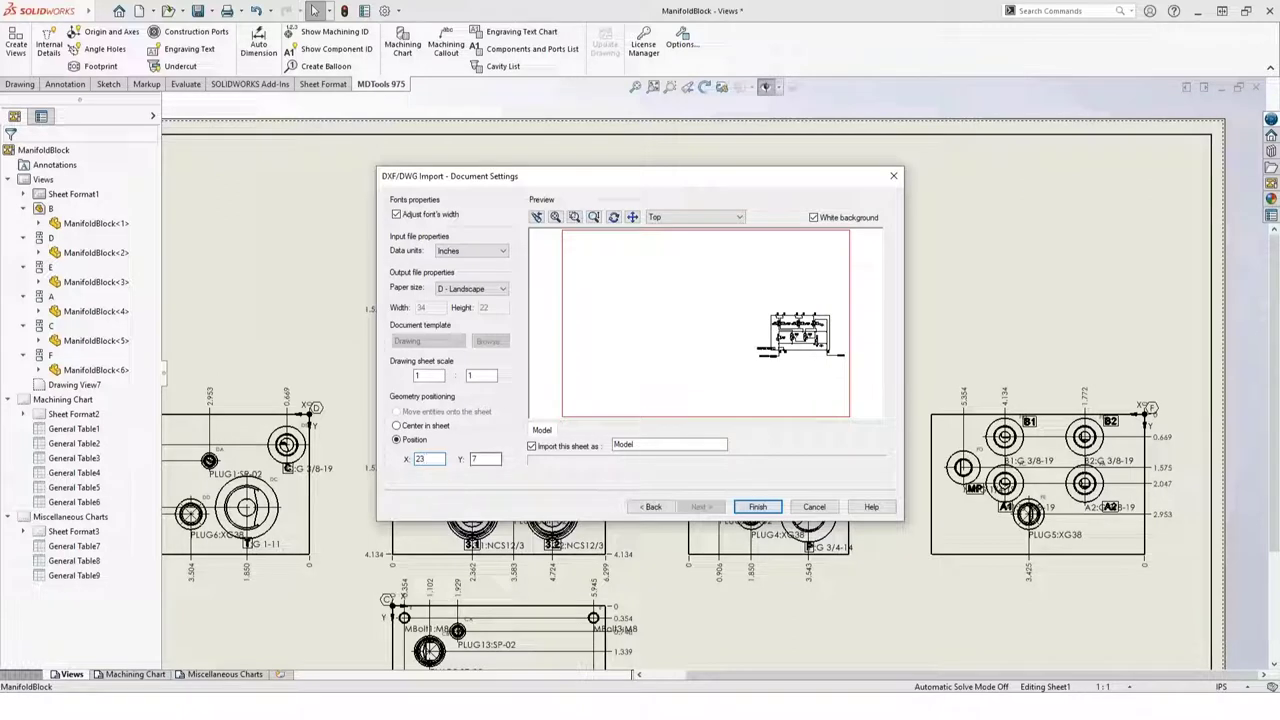
Set Position Y to 16 and check the schematic's placement in the preview.
{"action": "key", "text": "BackSpace"}
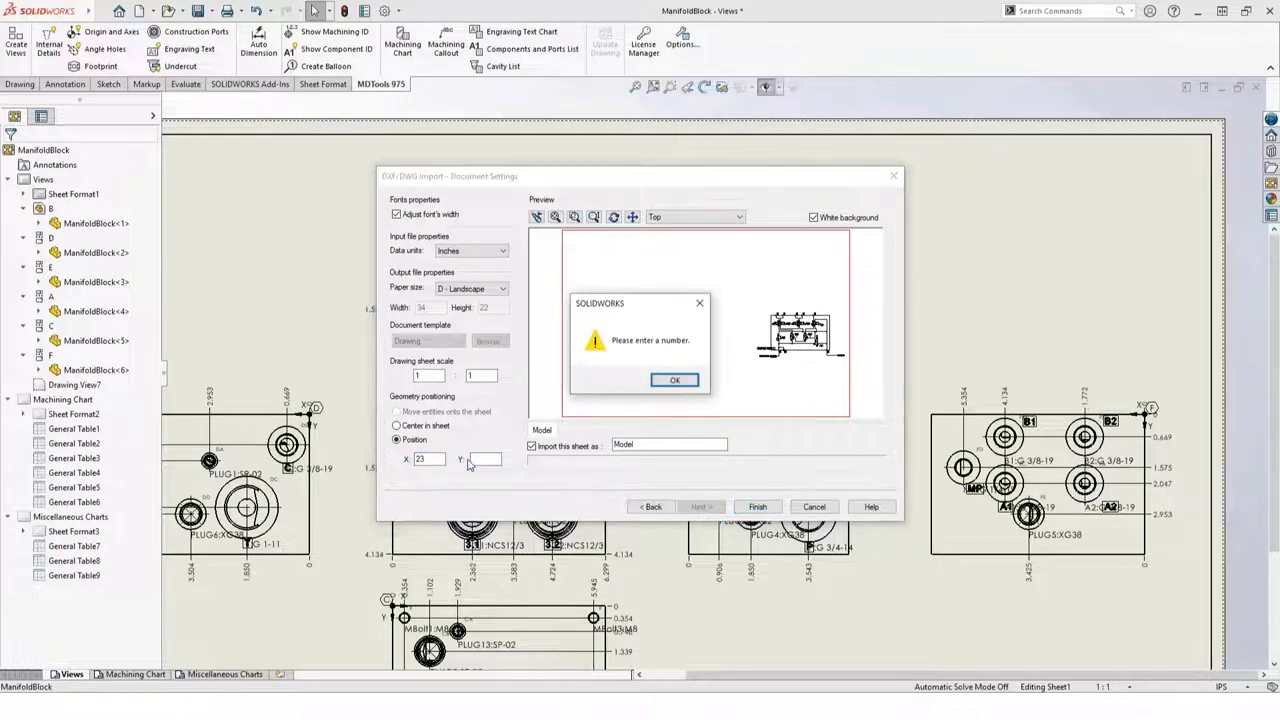
{"action": "key", "text": "Return"}
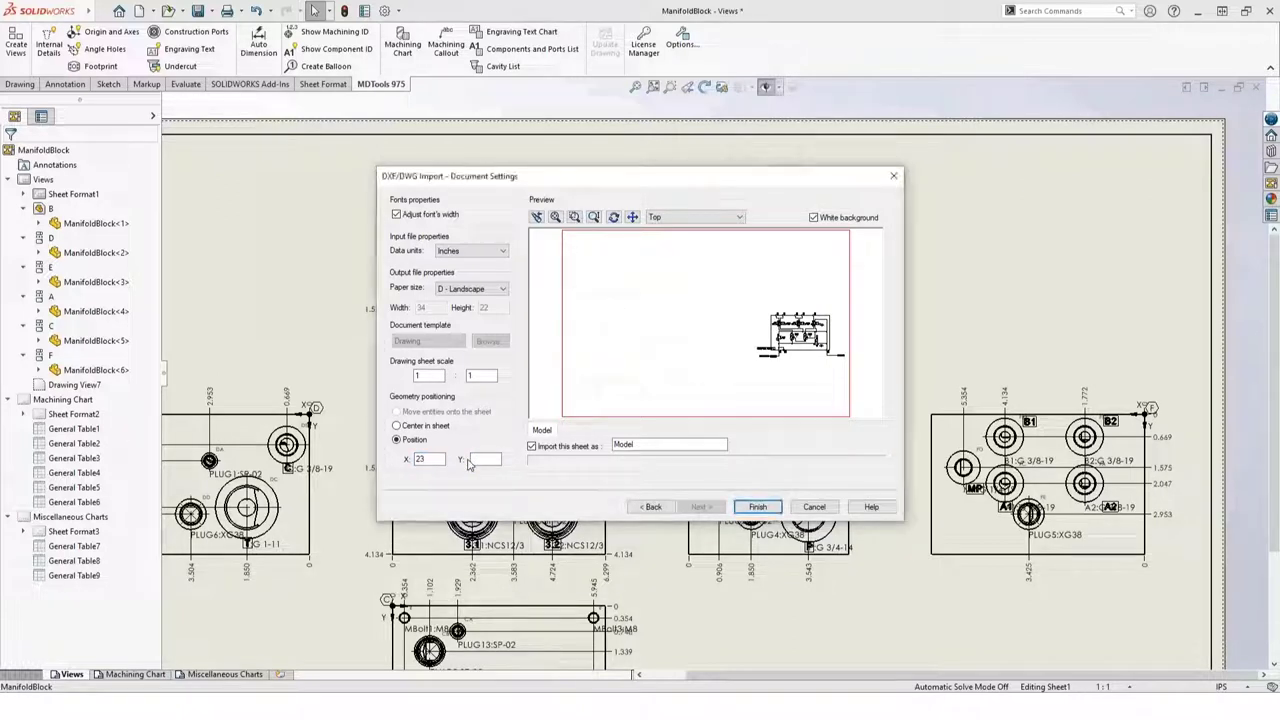
{"action": "left_click", "coordinate": [470, 460]}
{"action": "type", "text": "12"}
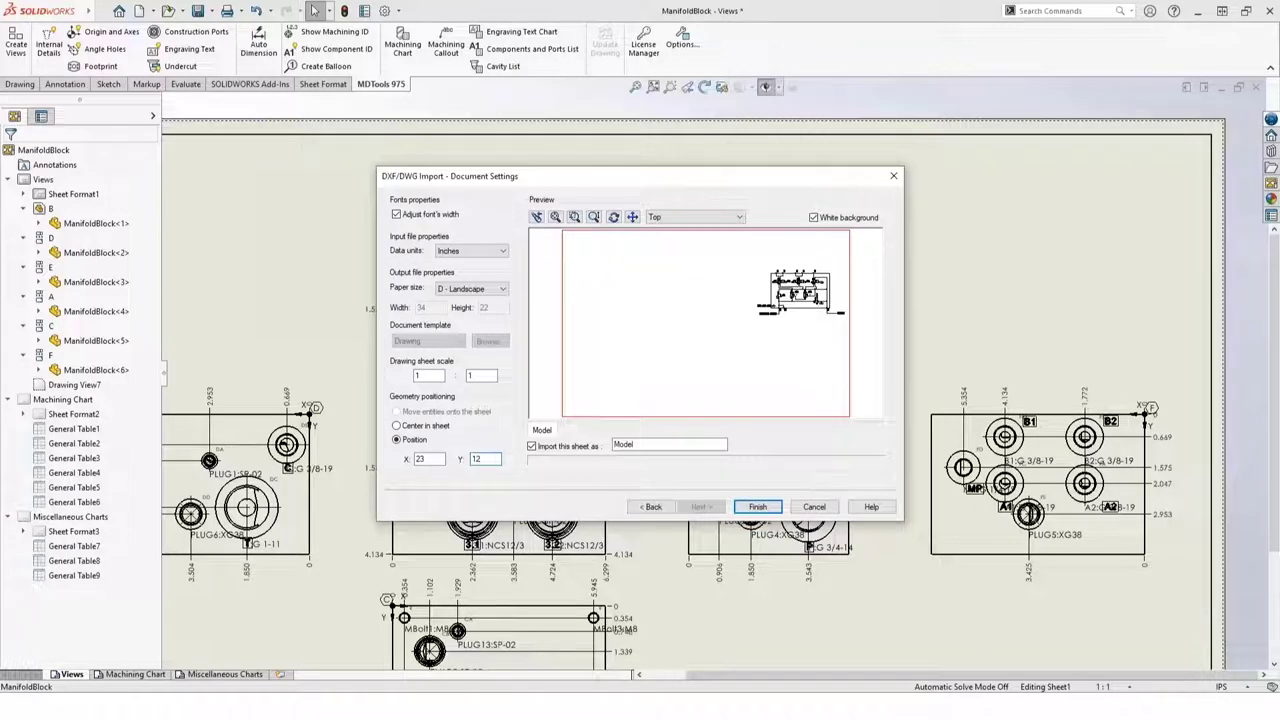
{"action": "key", "text": "BackSpace"}
{"action": "type", "text": "5"}
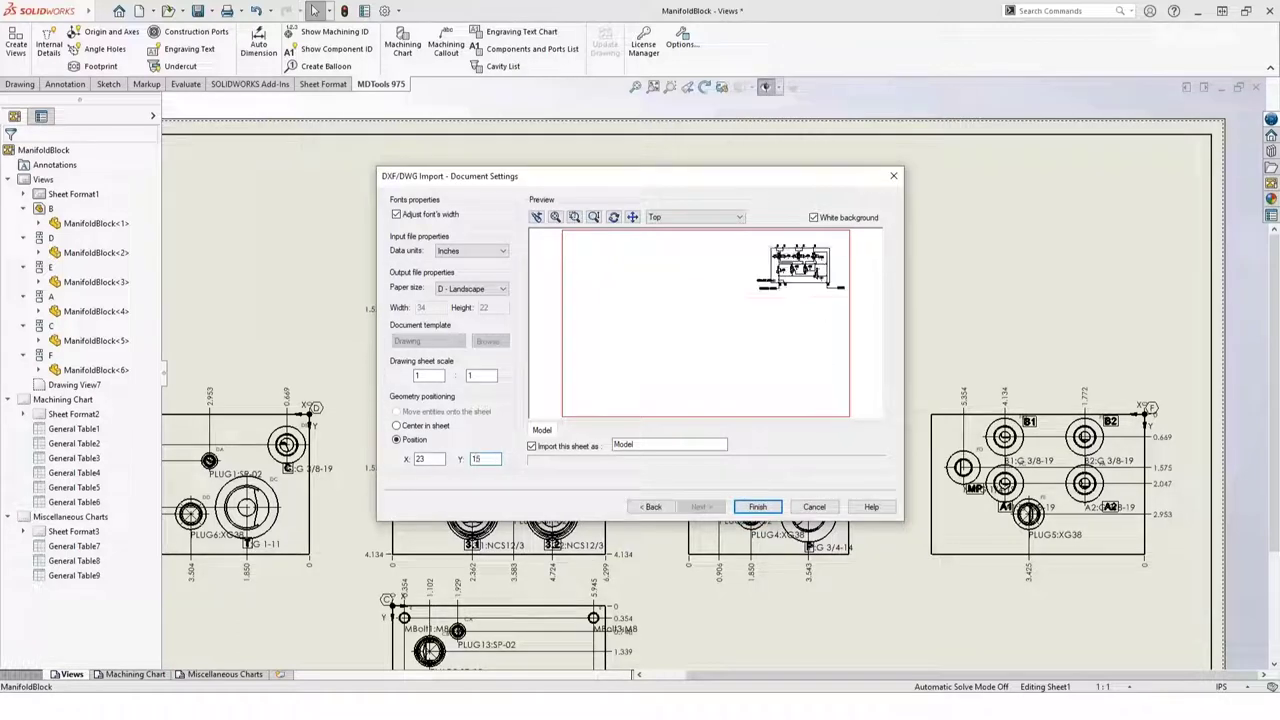
{"action": "key", "text": "BackSpace"}
{"action": "type", "text": "6"}
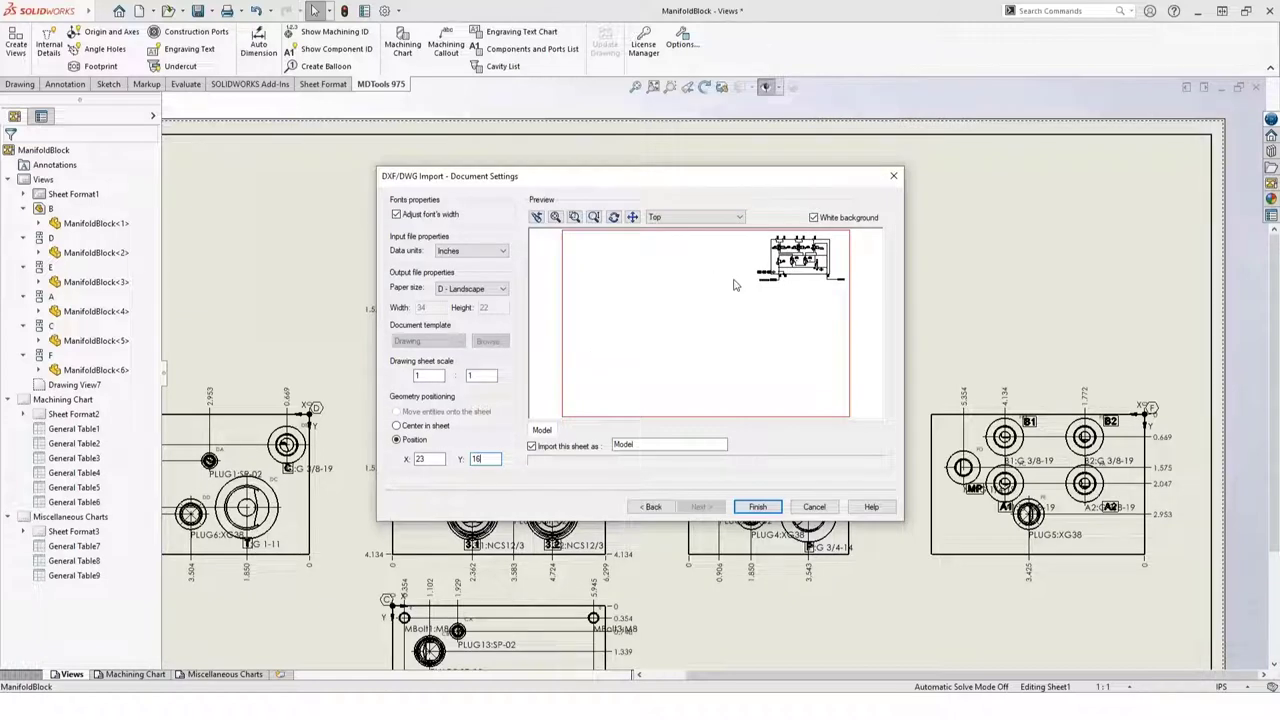
{"action": "left_click_drag", "start_coordinate": [737, 285], "coordinate": [746, 303]}
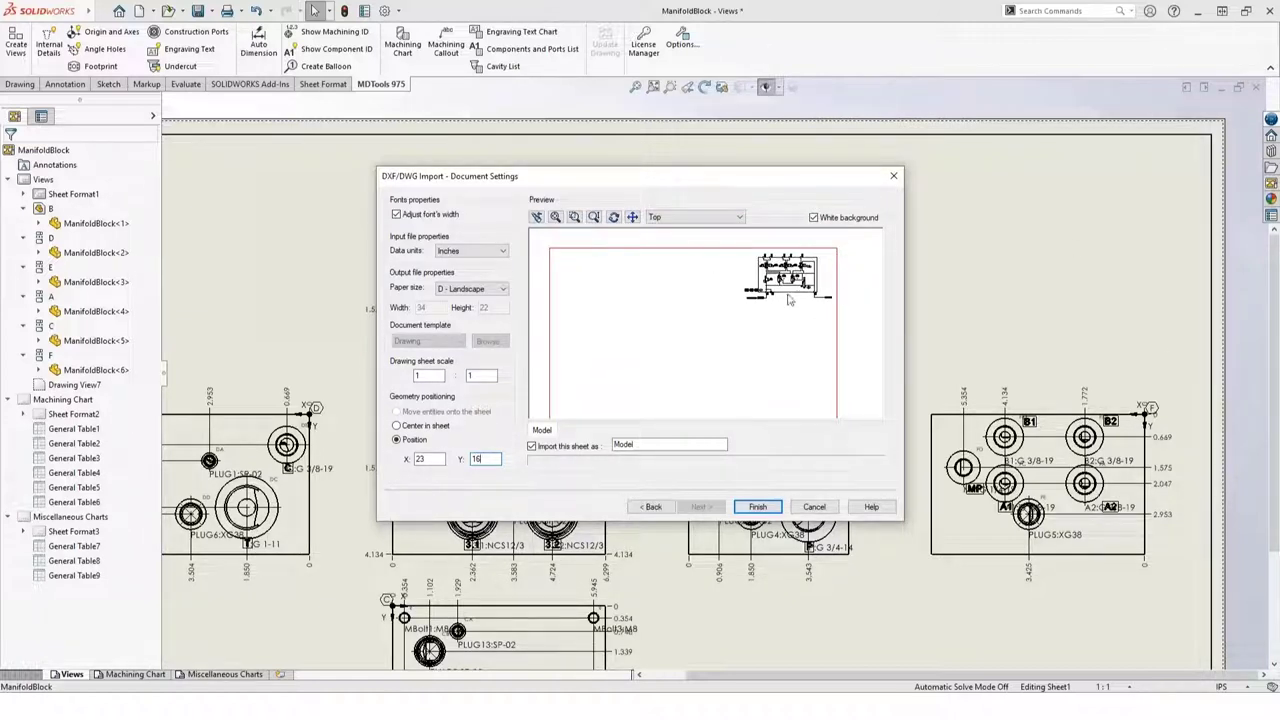
{"action": "left_click_drag", "start_coordinate": [755, 319], "coordinate": [702, 309]}
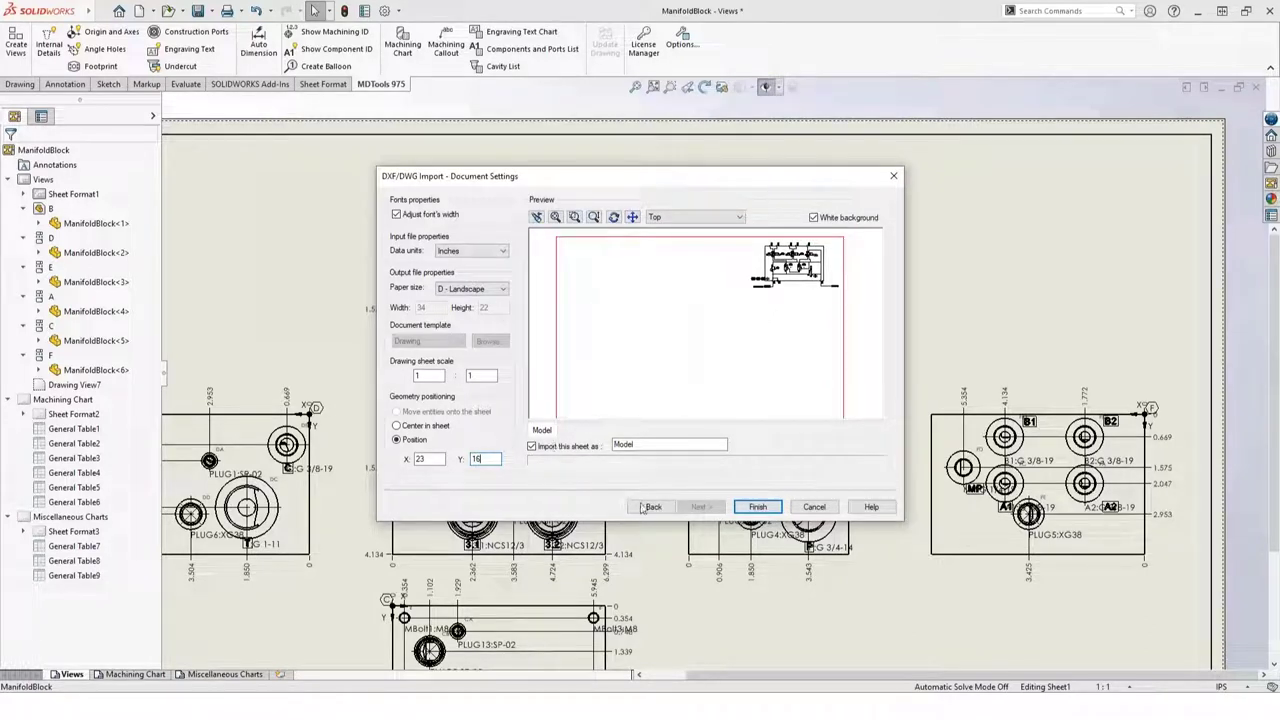
Finish the import and zoom in on the new schematic view.
{"action": "left_click", "coordinate": [757, 507]}
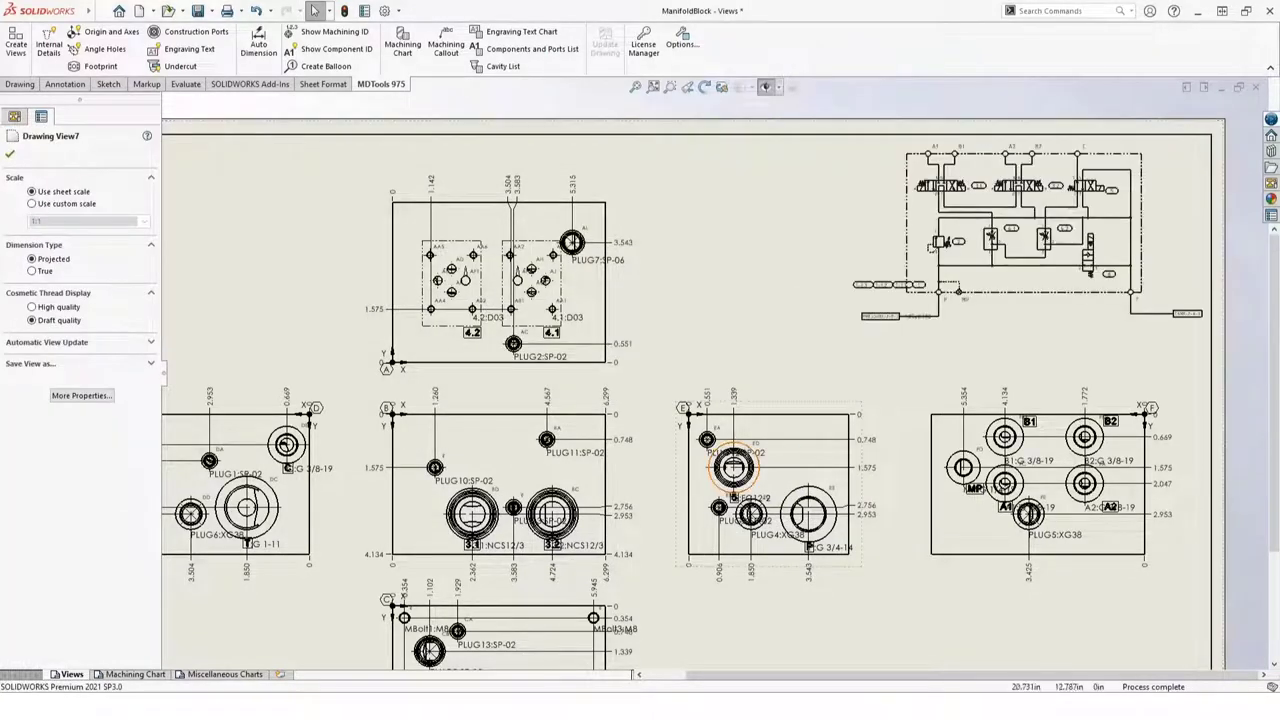
{"action": "mouse_move", "coordinate": [1013, 282]}
{"action": "middle_mouse_down"}
{"action": "mouse_move", "coordinate": [786, 283]}
{"action": "mouse_move", "coordinate": [735, 254]}
{"action": "middle_mouse_up"}
{"action": "scroll", "coordinate": [661, 243], "scroll_direction": "up", "scroll_amount": 1}
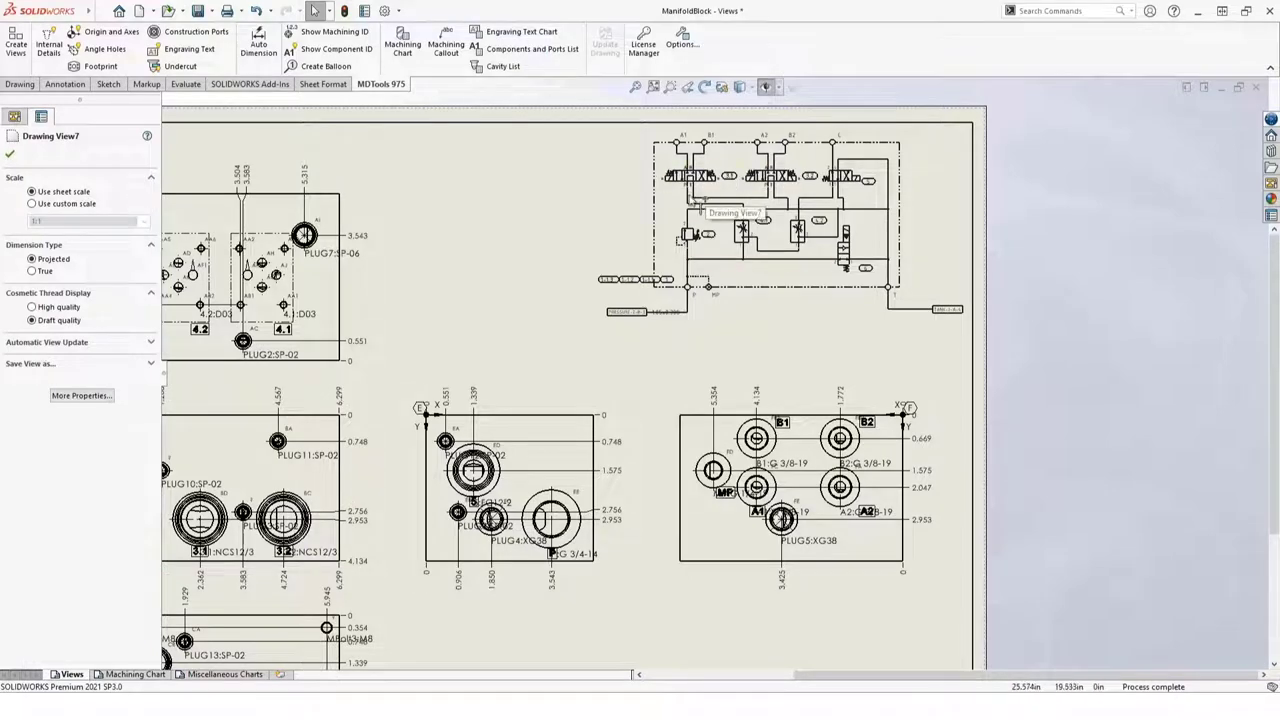
{"action": "scroll", "coordinate": [692, 206], "scroll_direction": "up", "scroll_amount": 3}
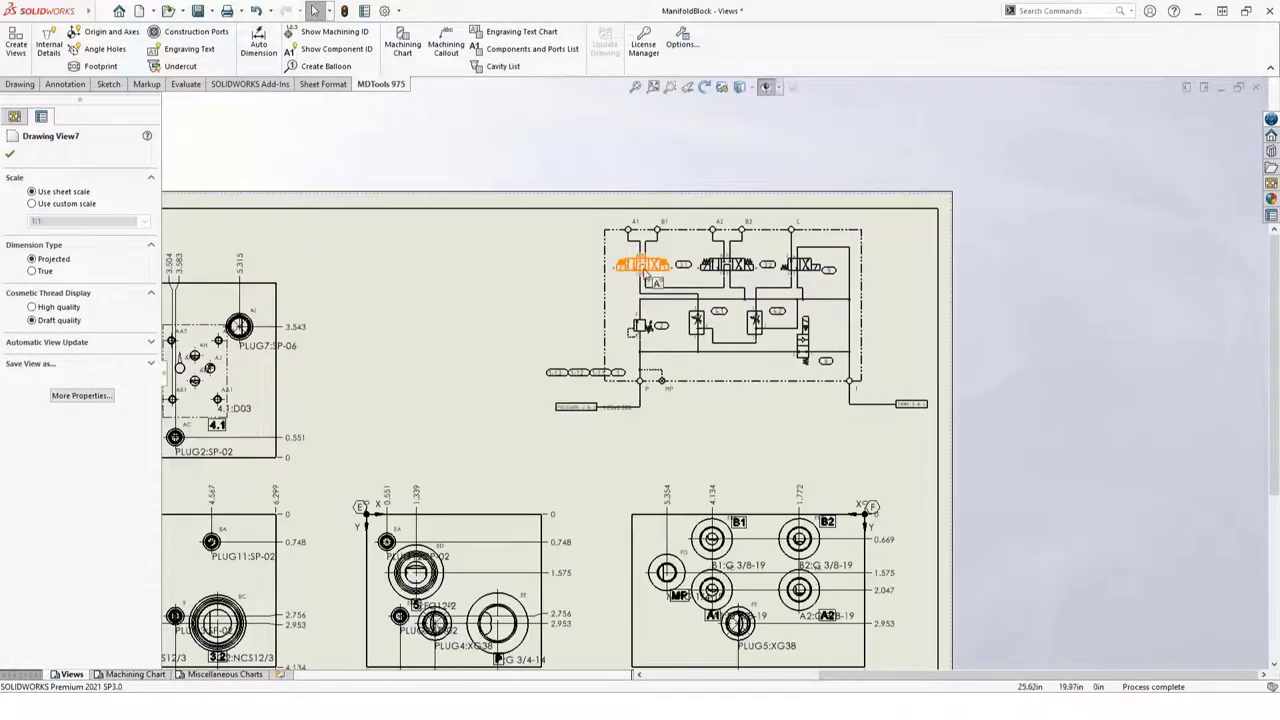
{"action": "scroll", "coordinate": [645, 270], "scroll_direction": "up", "scroll_amount": 1}
{"action": "scroll", "coordinate": [530, 400], "scroll_direction": "up", "scroll_amount": 1}
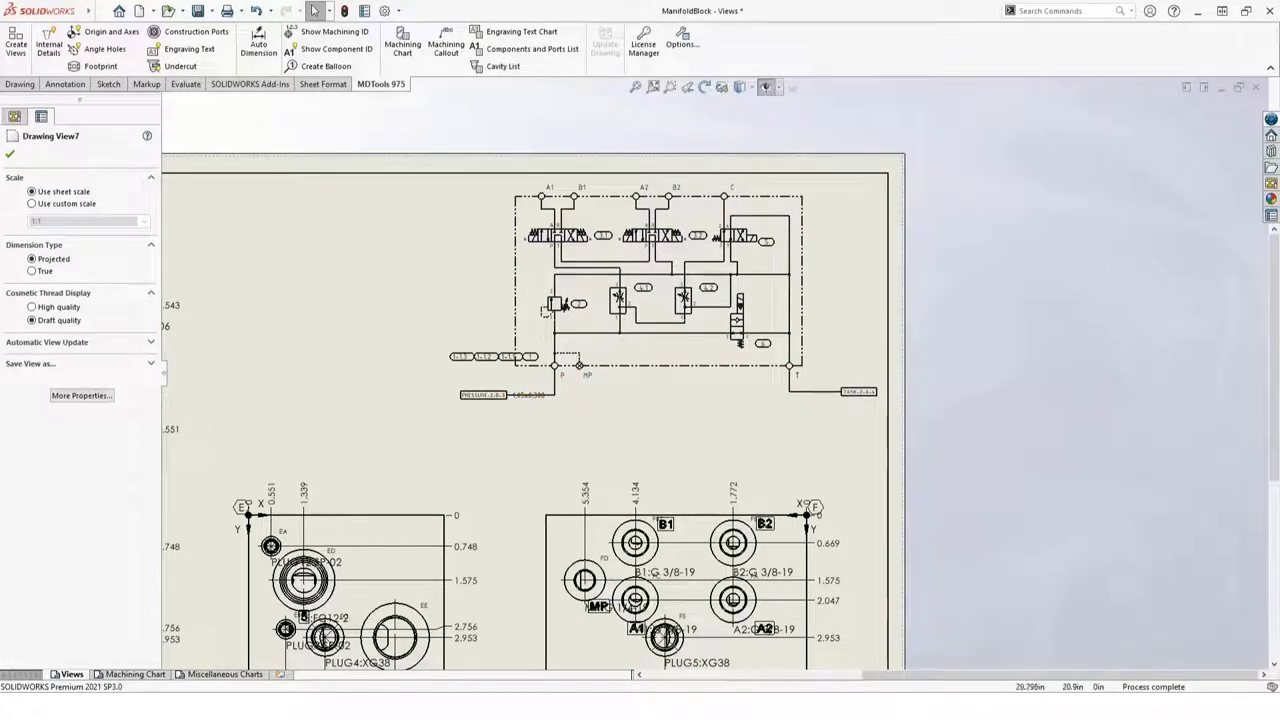
Nudge the left directional valve block slightly left, then zoom back out to the full sheet.
{"action": "left_click", "coordinate": [552, 245]}
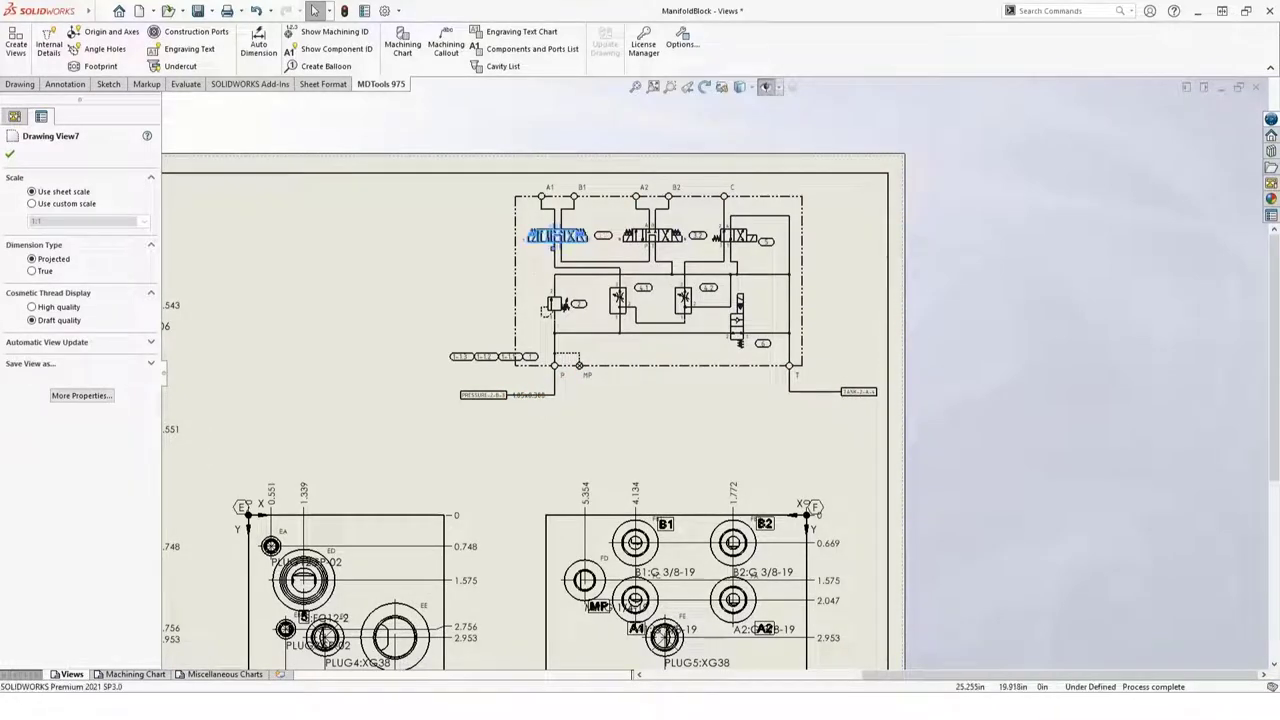
{"action": "scroll", "coordinate": [387, 140], "scroll_direction": "up", "scroll_amount": 4}
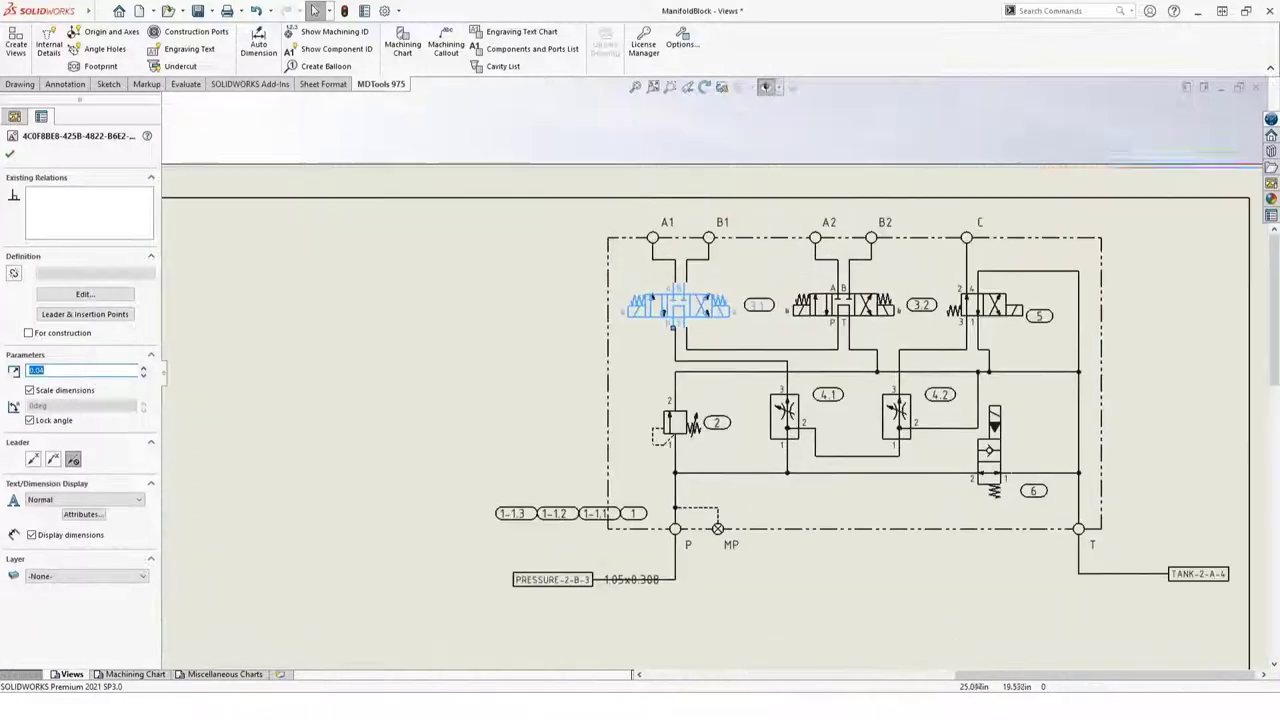
{"action": "key", "text": "ctrl+Right"}
{"action": "key", "text": "ctrl+Down"}
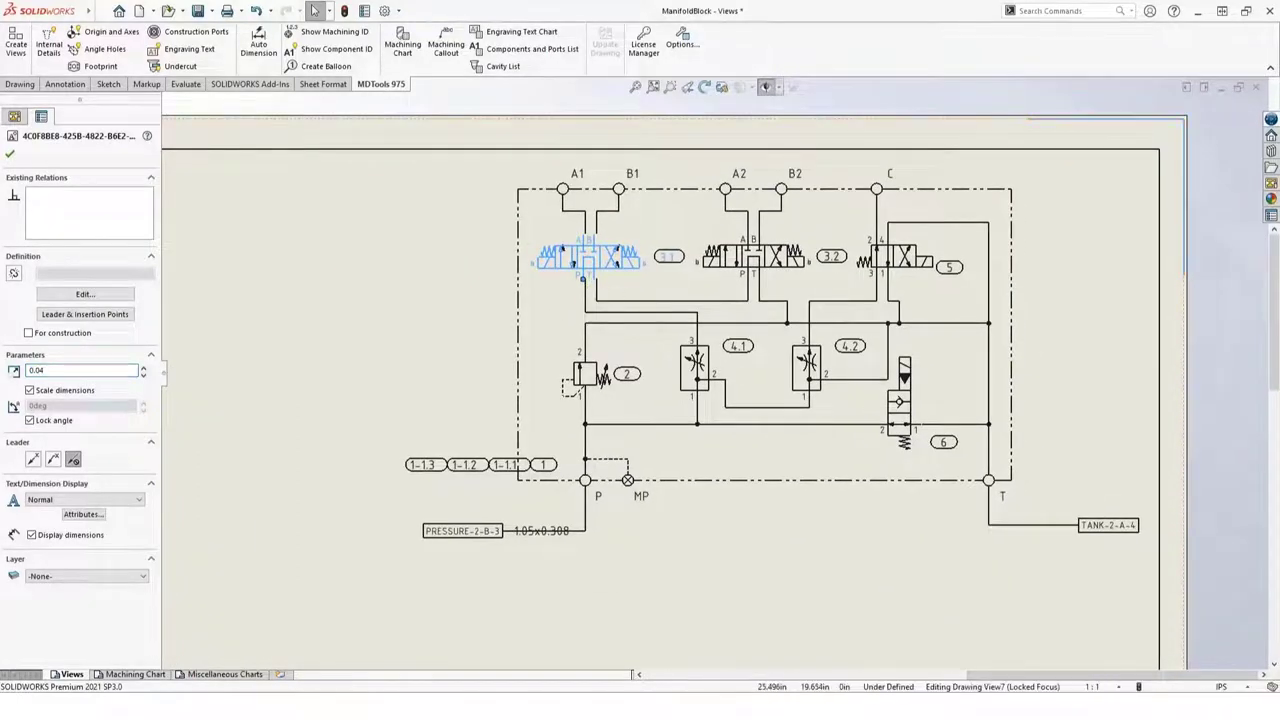
{"action": "left_click_drag", "start_coordinate": [583, 280], "coordinate": [549, 287]}
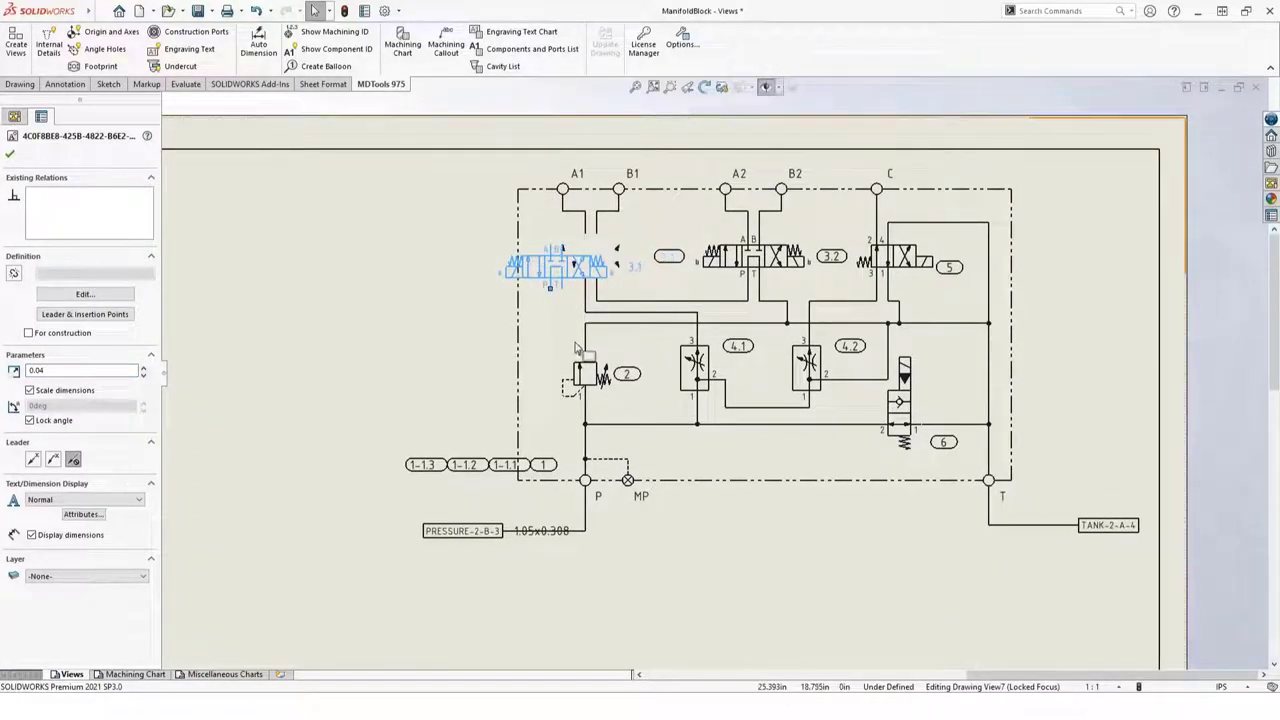
{"action": "left_click", "coordinate": [605, 340]}
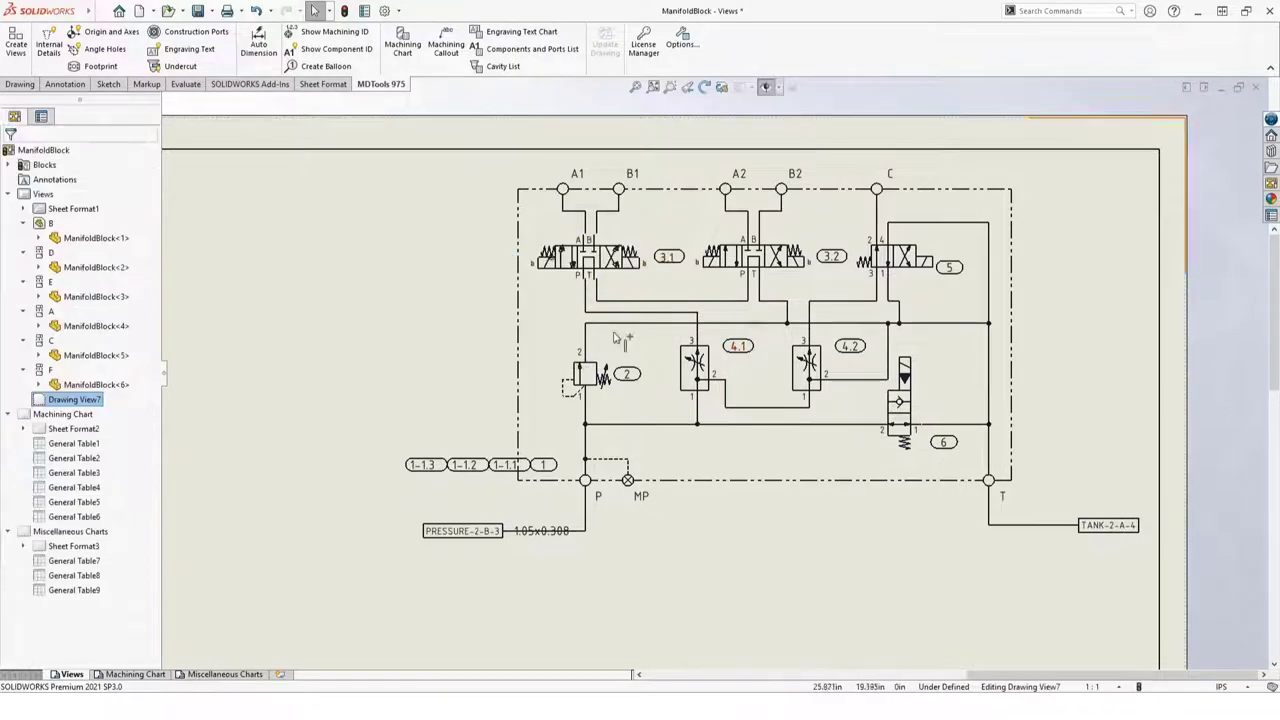
{"action": "scroll", "coordinate": [708, 262], "scroll_direction": "down", "scroll_amount": 5}
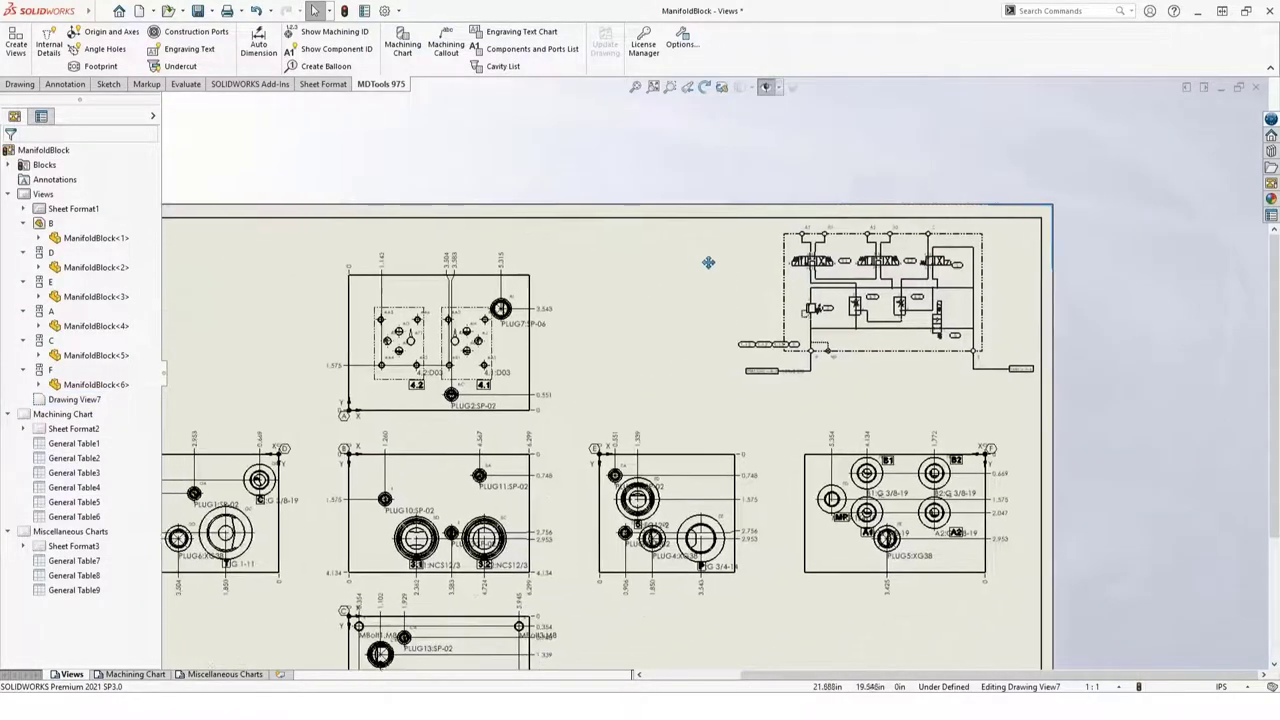
{"action": "scroll", "coordinate": [708, 262], "scroll_direction": "down", "scroll_amount": 4}
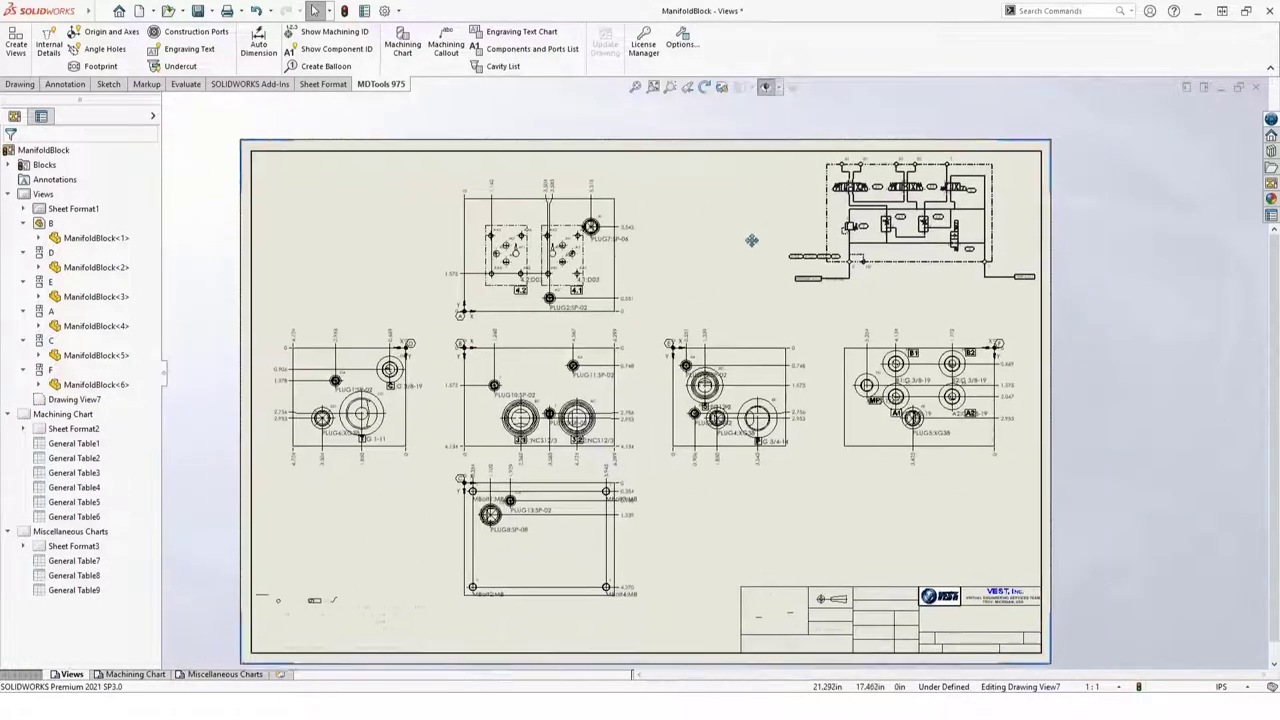
{"action": "middle_click_drag", "start_coordinate": [751, 240], "coordinate": [759, 227]}
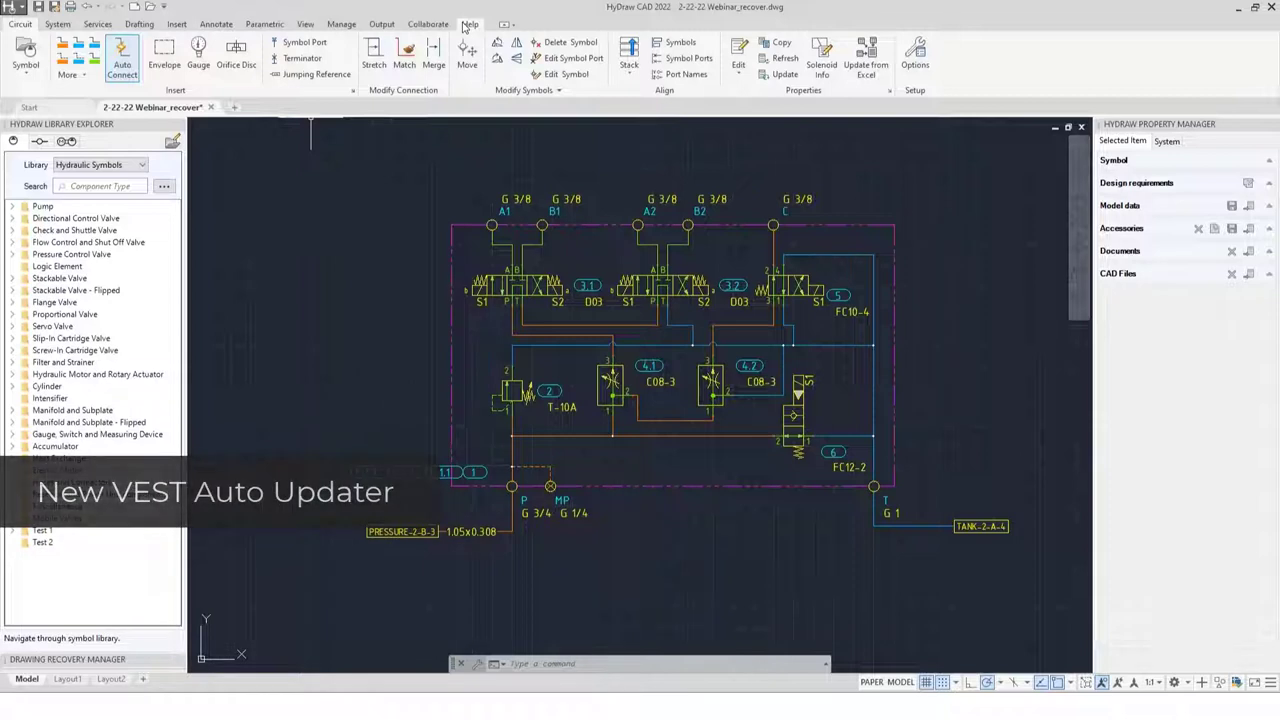
Show HyDraw's Help ribbon tab with its Check For Updates command.
{"action": "left_click", "coordinate": [466, 25]}
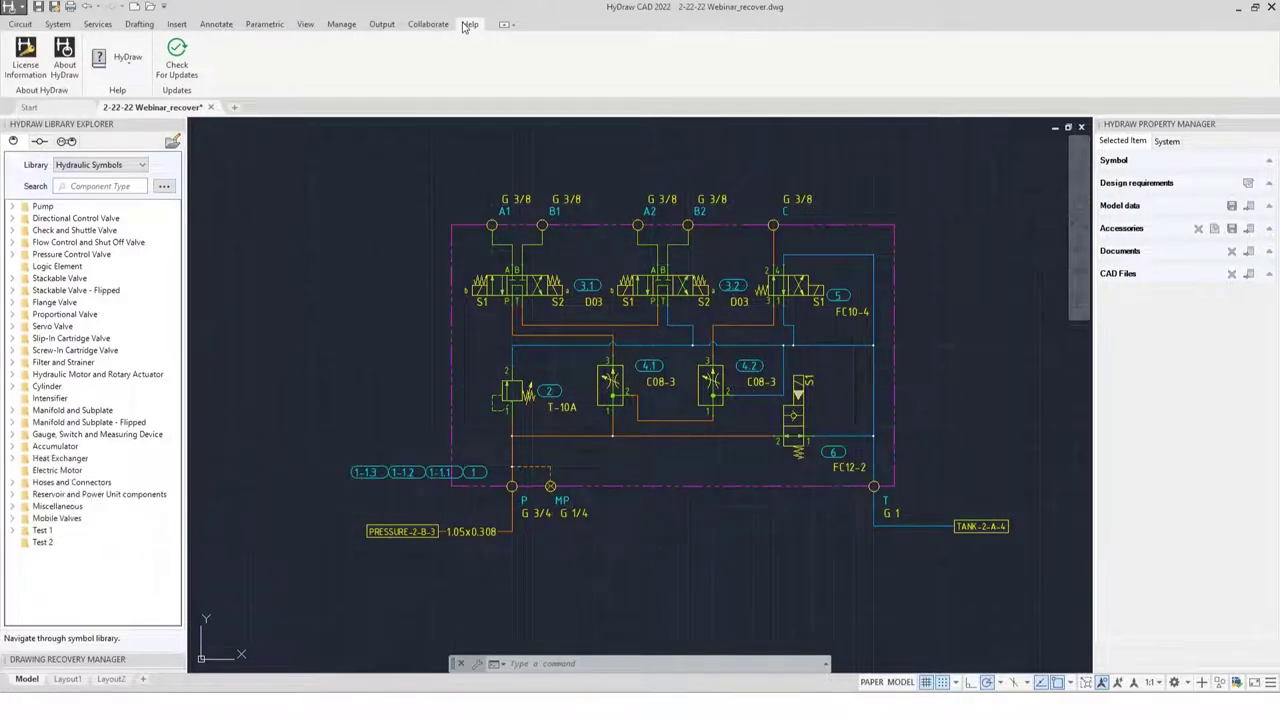
Run Check For Updates, browse the Library Manager 2021, MDTools 780 and MDTools 975/970 pages, then open Settings.
{"action": "left_click", "coordinate": [185, 70]}
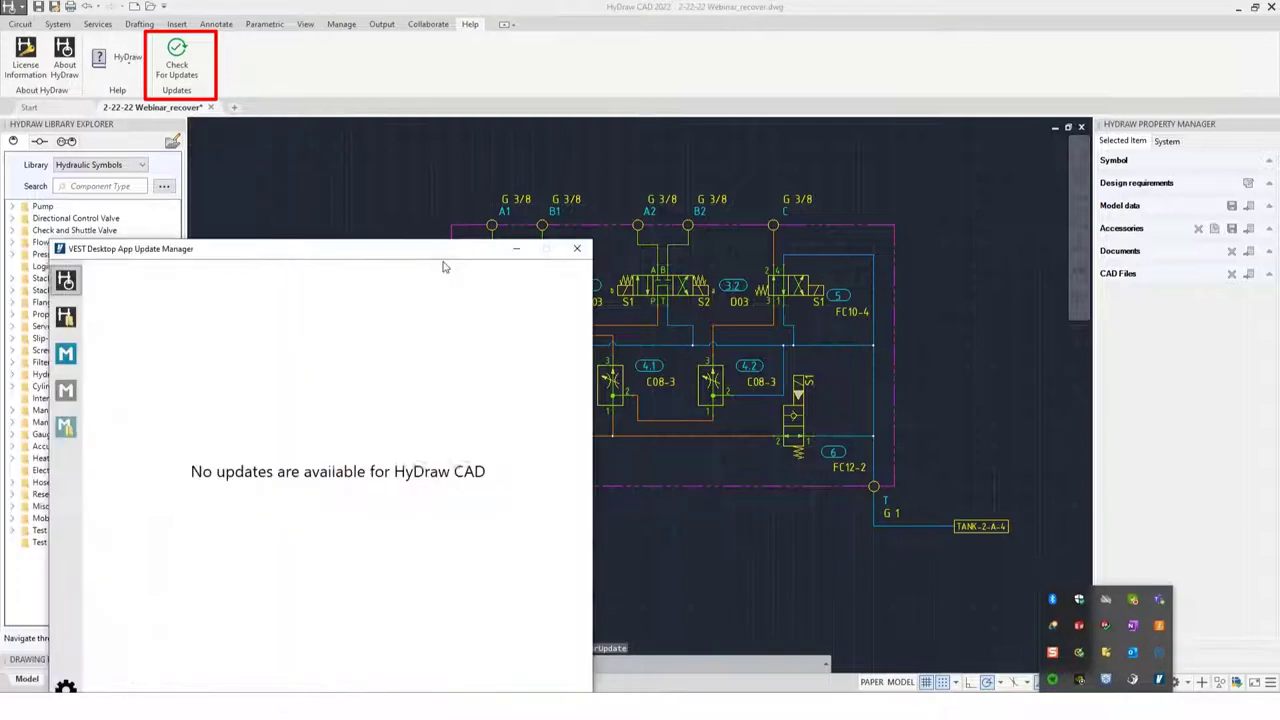
{"action": "left_click_drag", "start_coordinate": [443, 266], "coordinate": [700, 76]}
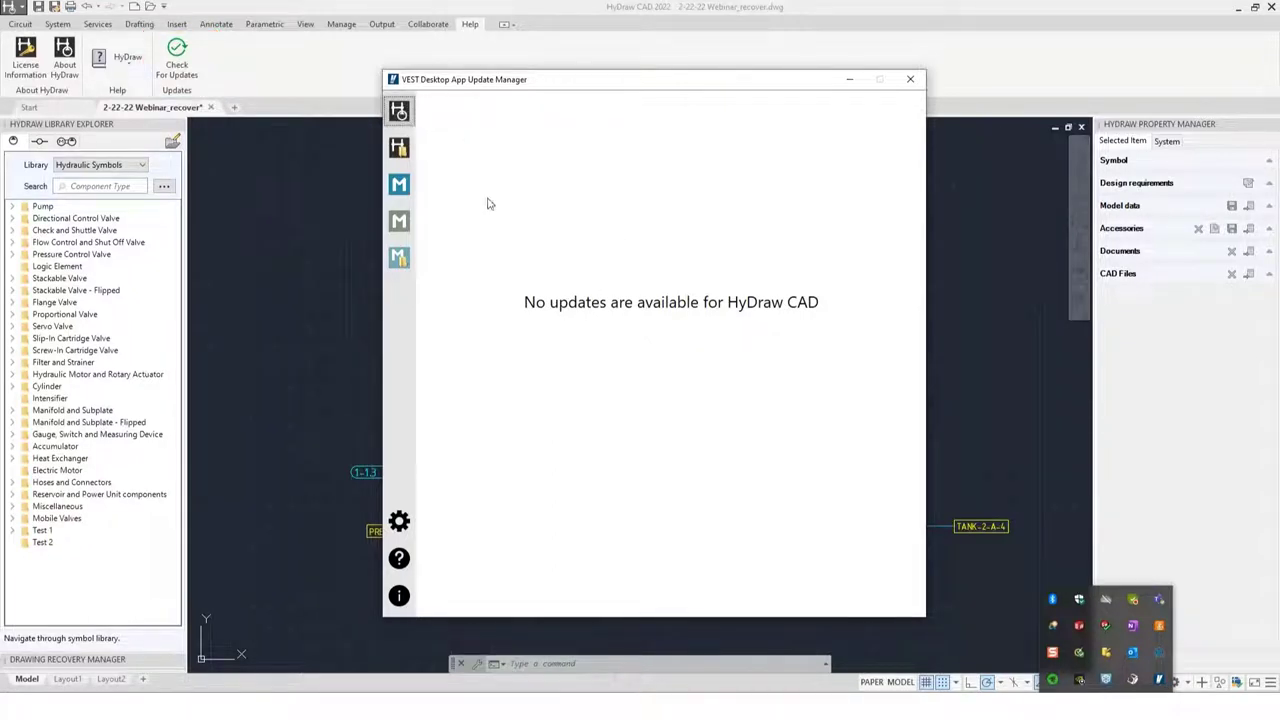
{"action": "left_click", "coordinate": [399, 147]}
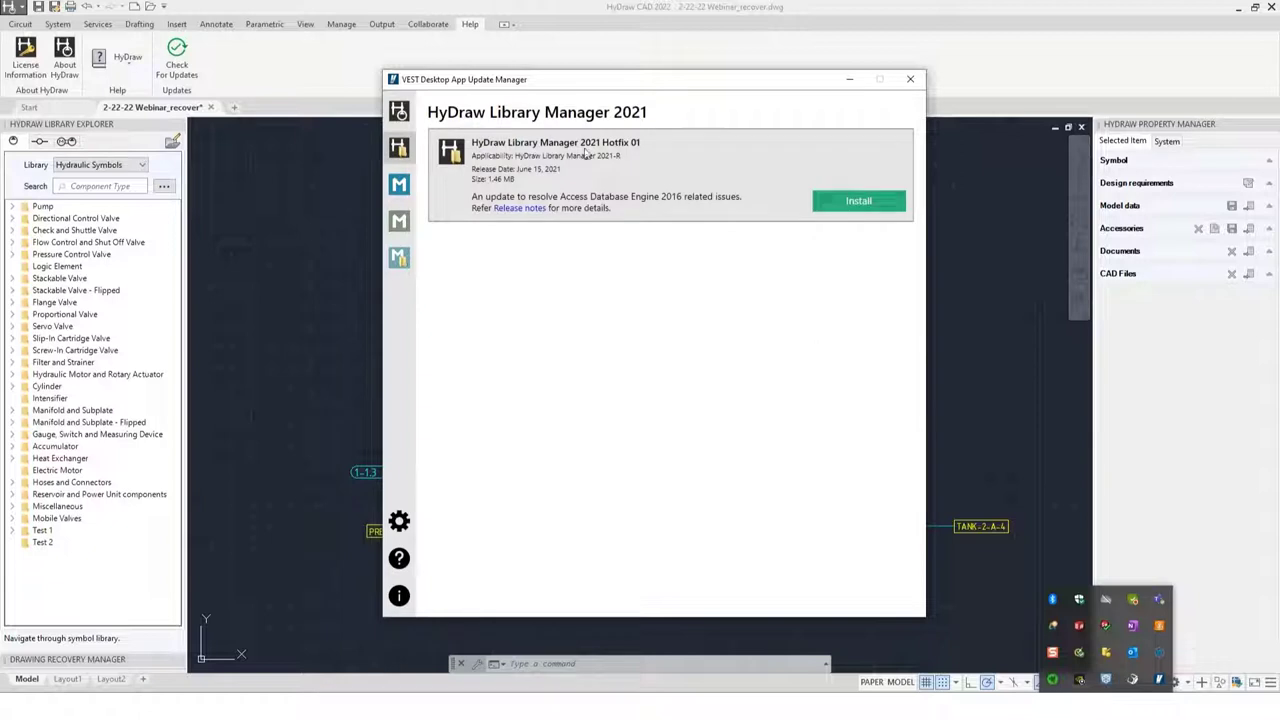
{"action": "left_click", "coordinate": [400, 188]}
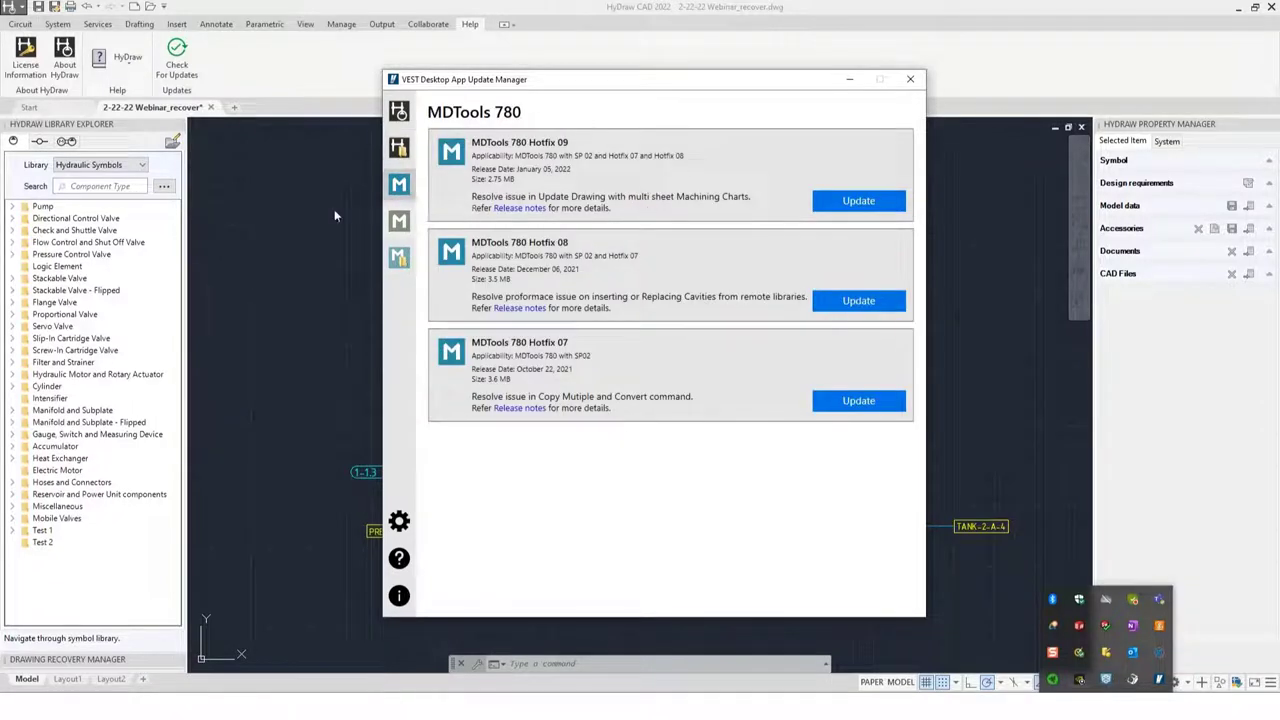
{"action": "left_click", "coordinate": [399, 221]}
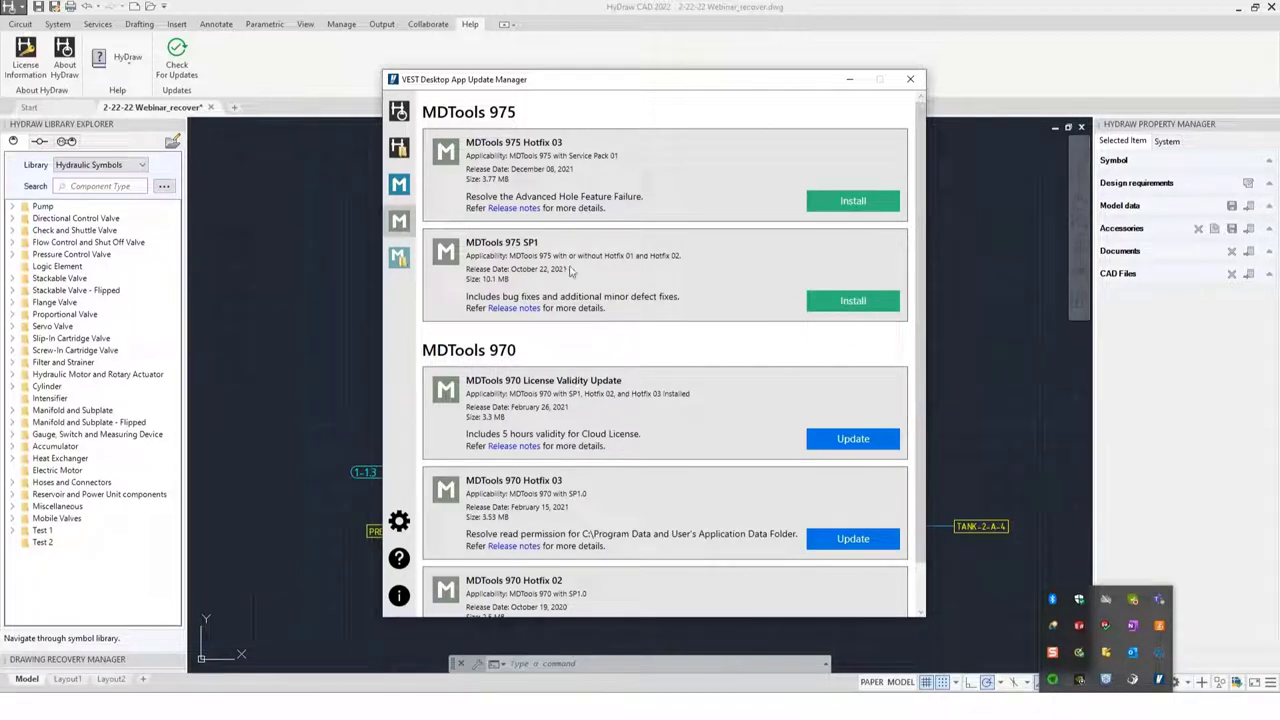
{"action": "left_click", "coordinate": [399, 522]}
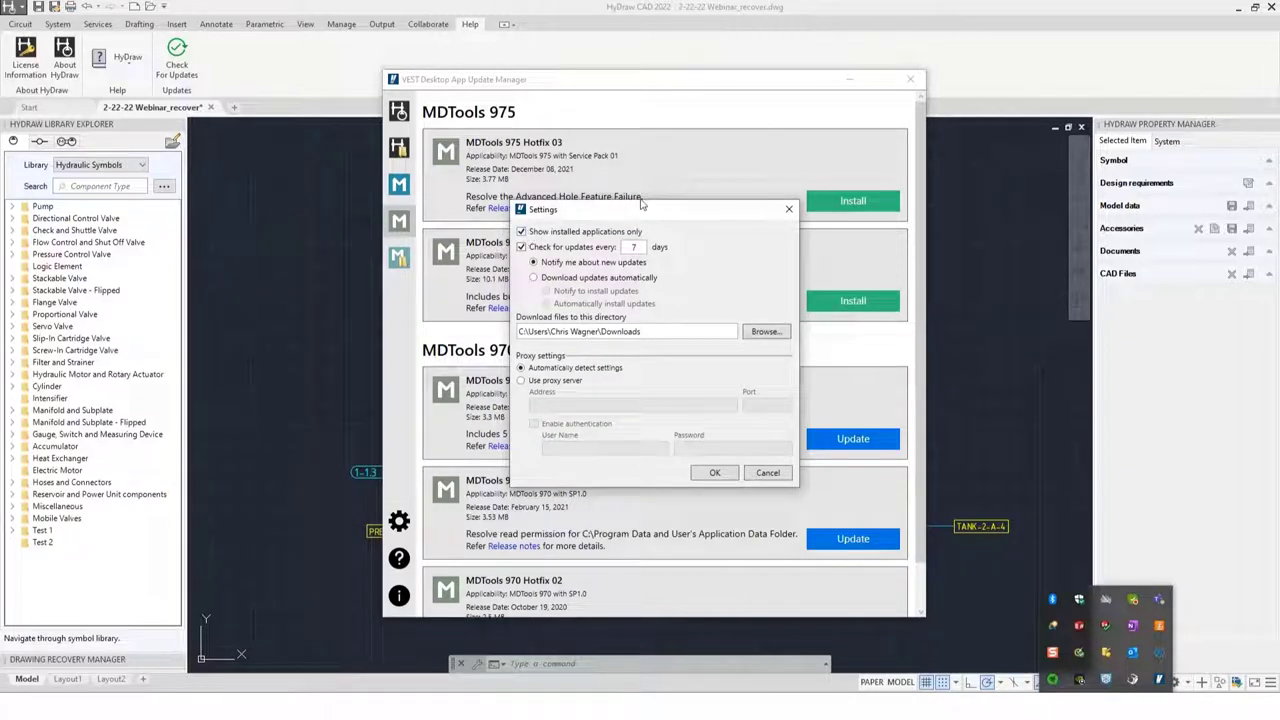
Cancel the Settings dialog without changes and close the VEST Update Manager window.
{"action": "left_click_drag", "start_coordinate": [643, 210], "coordinate": [626, 197]}
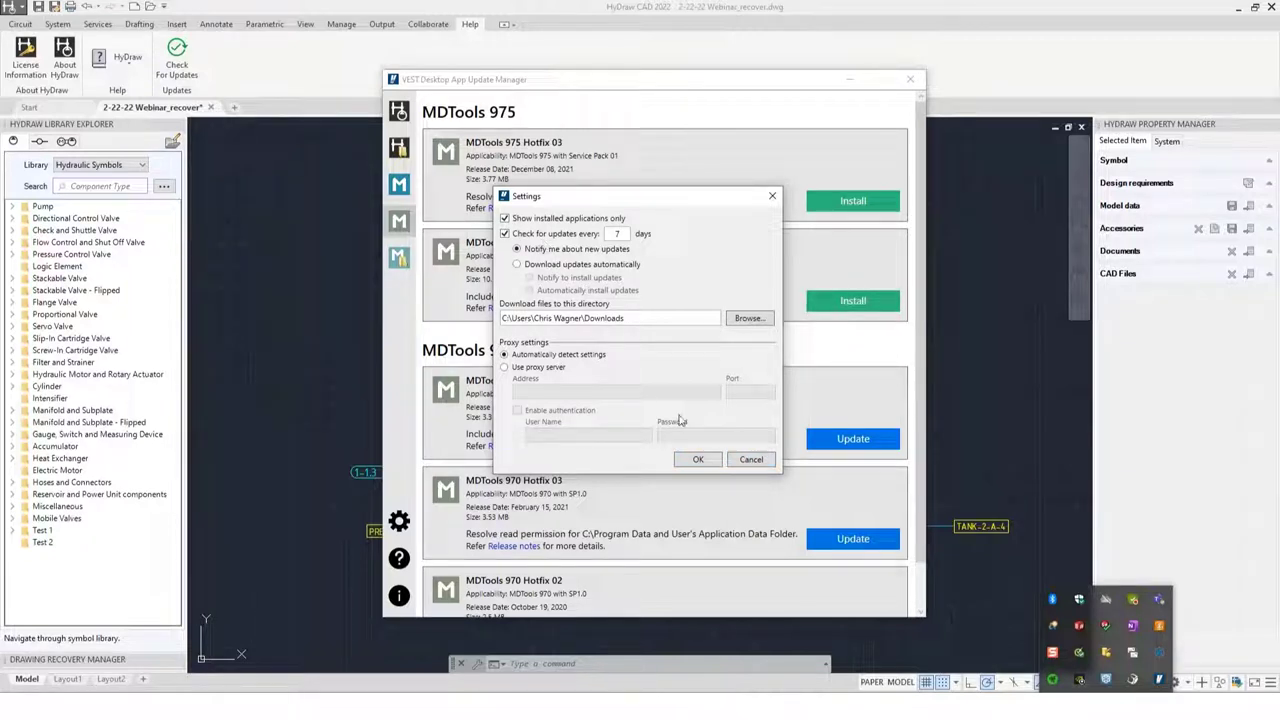
{"action": "left_click", "coordinate": [749, 460]}
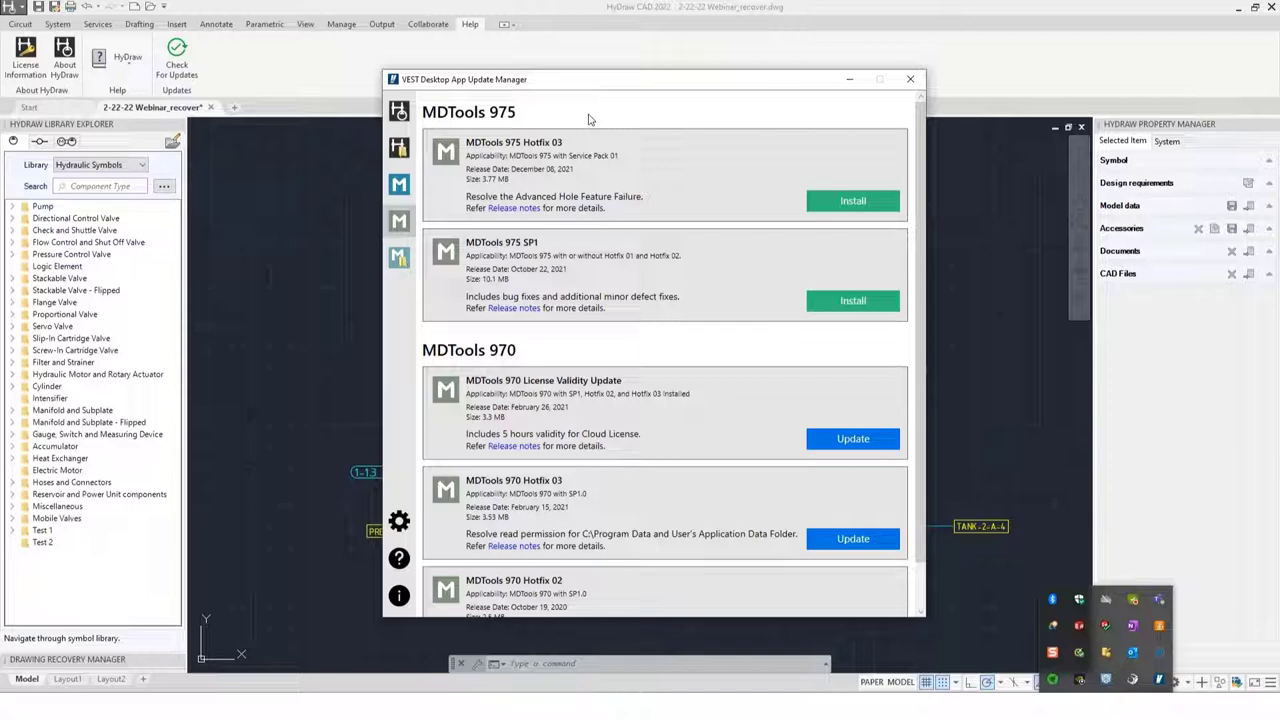
{"action": "left_click", "coordinate": [910, 79]}
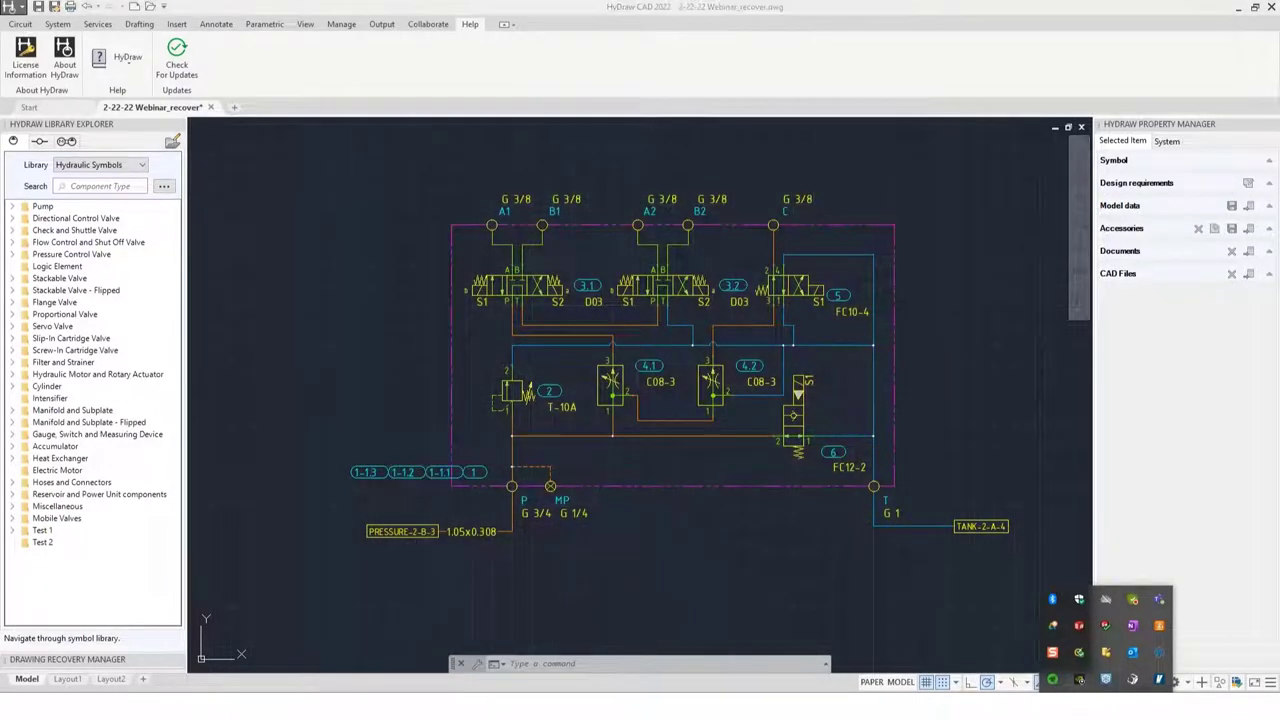
{"action": "left_click", "coordinate": [983, 388]}
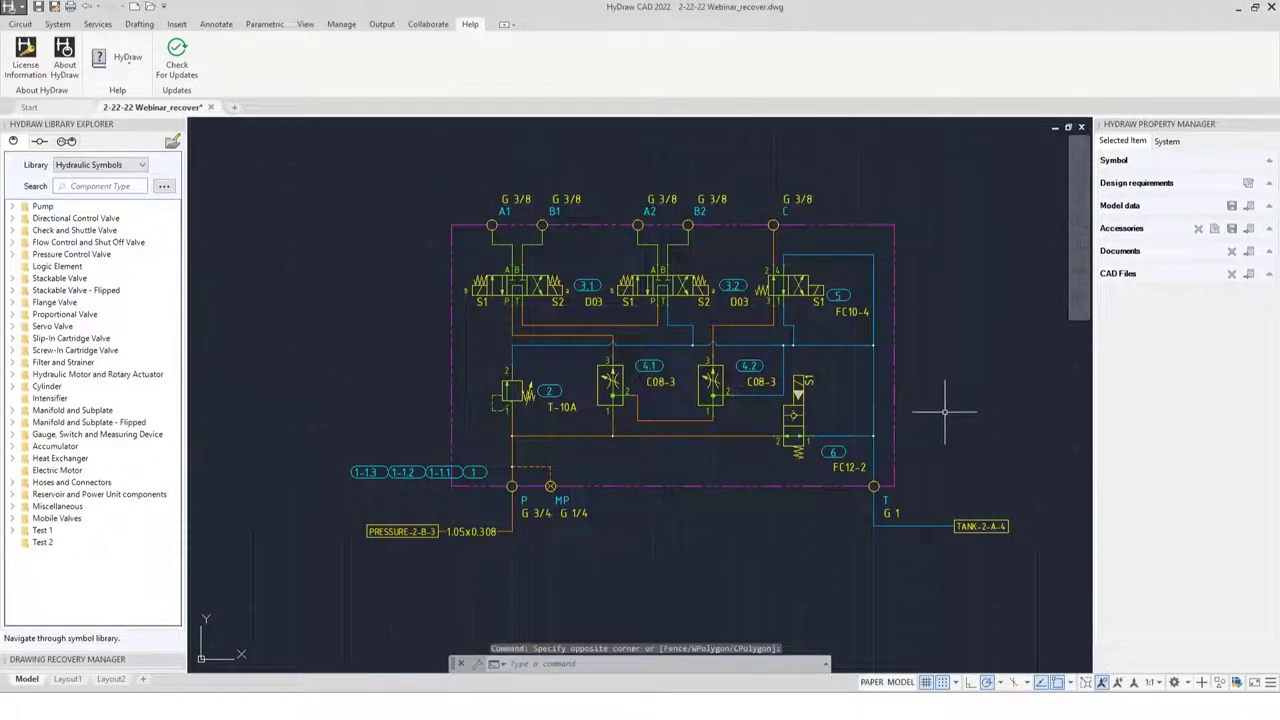